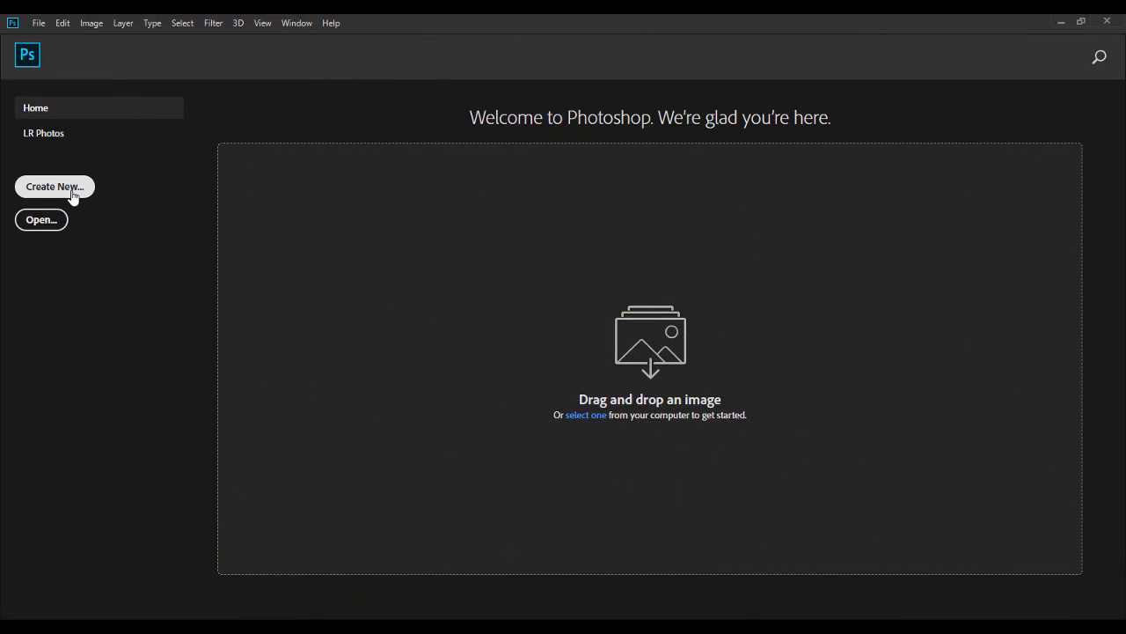
Create a new 1080 x 1350 px document at 300 pixels/inch in RGB color with a white background.
{"action": "left_click", "coordinate": [54, 187]}
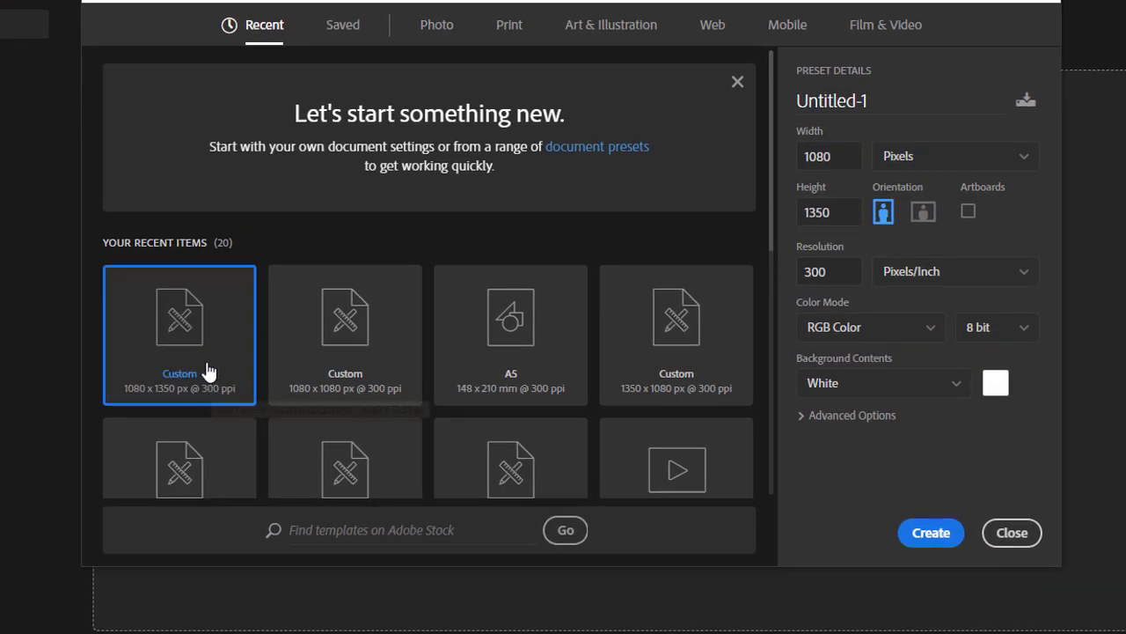
{"action": "left_click", "coordinate": [838, 214]}
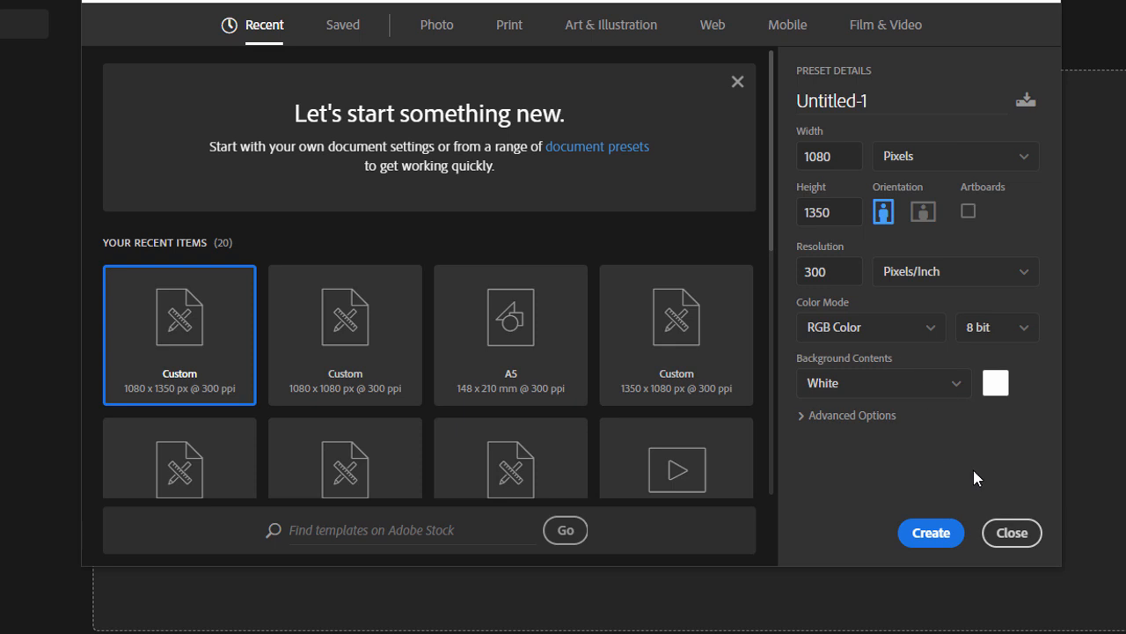
{"action": "left_click", "coordinate": [931, 532]}
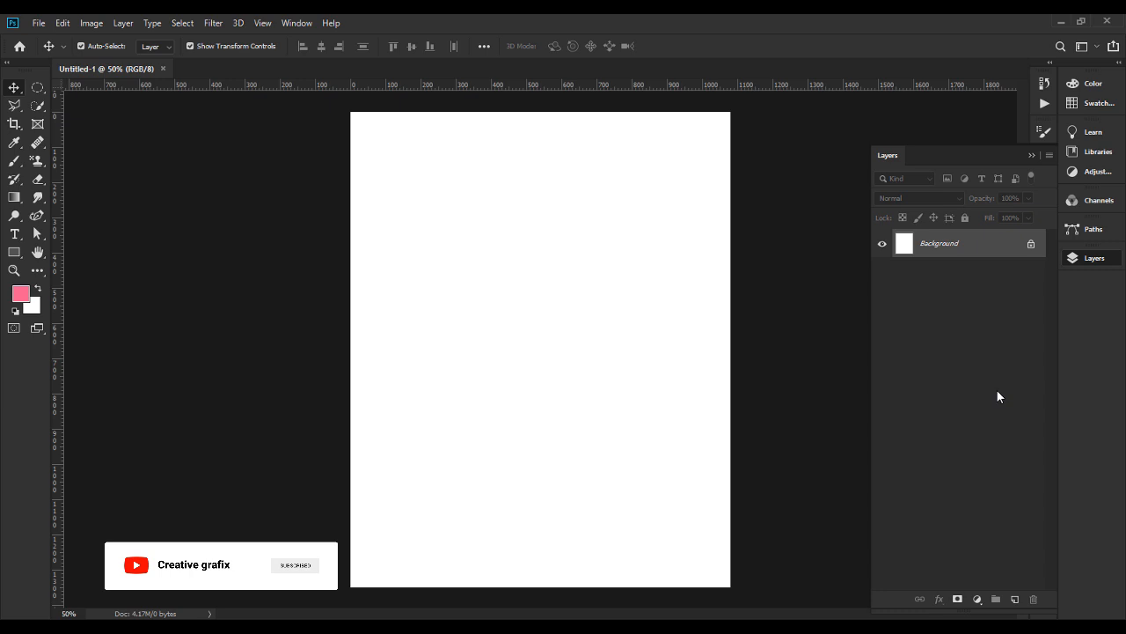
Add a gradient fill layer and start editing its gradient from the Foreground to Background preset.
{"action": "left_click", "coordinate": [977, 598]}
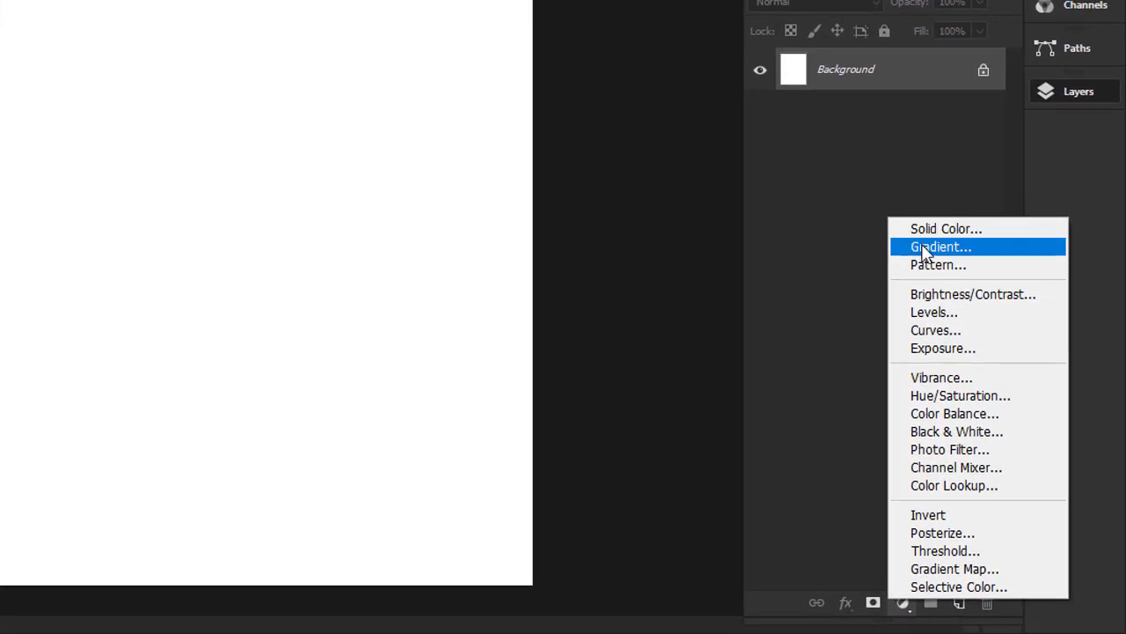
{"action": "left_click", "coordinate": [926, 248]}
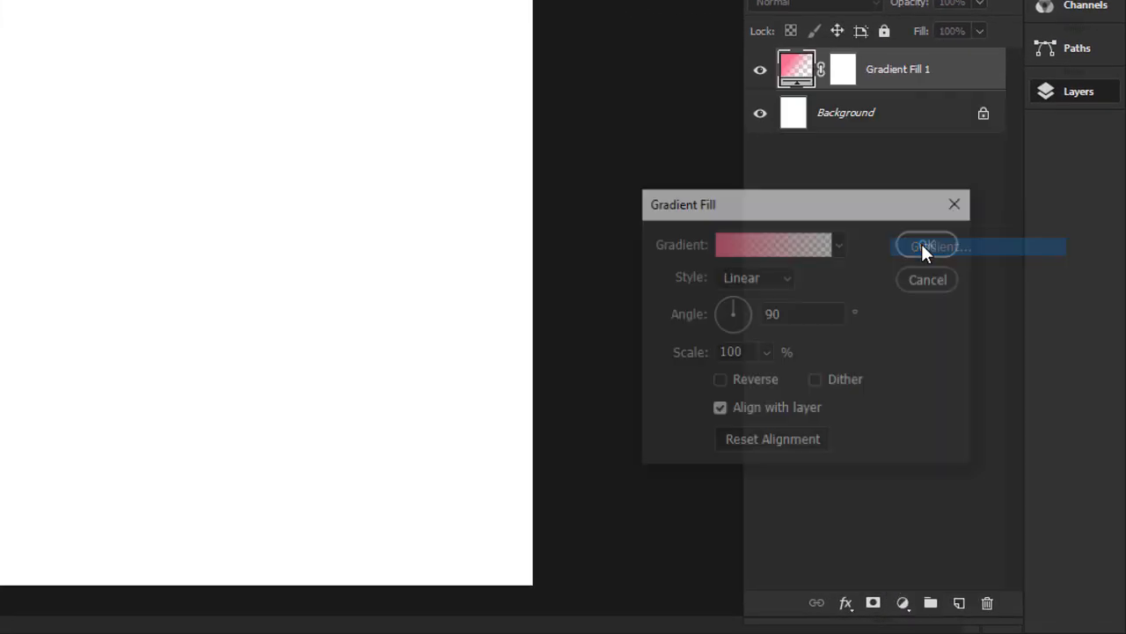
{"action": "left_click", "coordinate": [792, 249]}
{"action": "left_click", "coordinate": [595, 12]}
Set the gradient's first color stop to #0af6ee and add a matching cyan stop at 28%.
{"action": "double_click", "coordinate": [535, 409]}
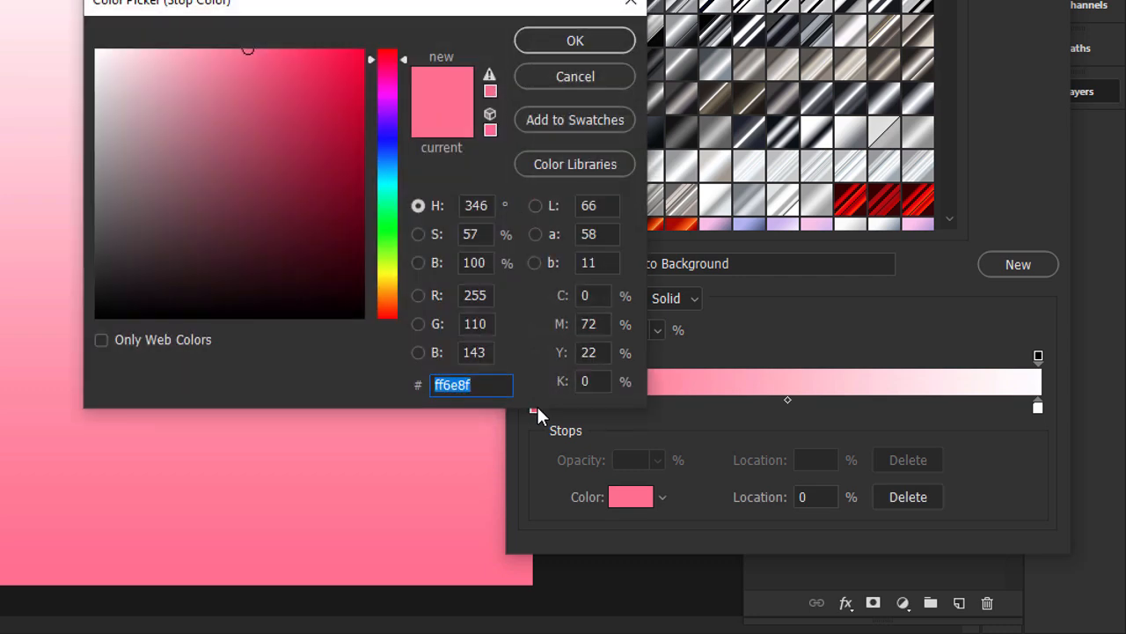
{"action": "type", "text": "0a"}
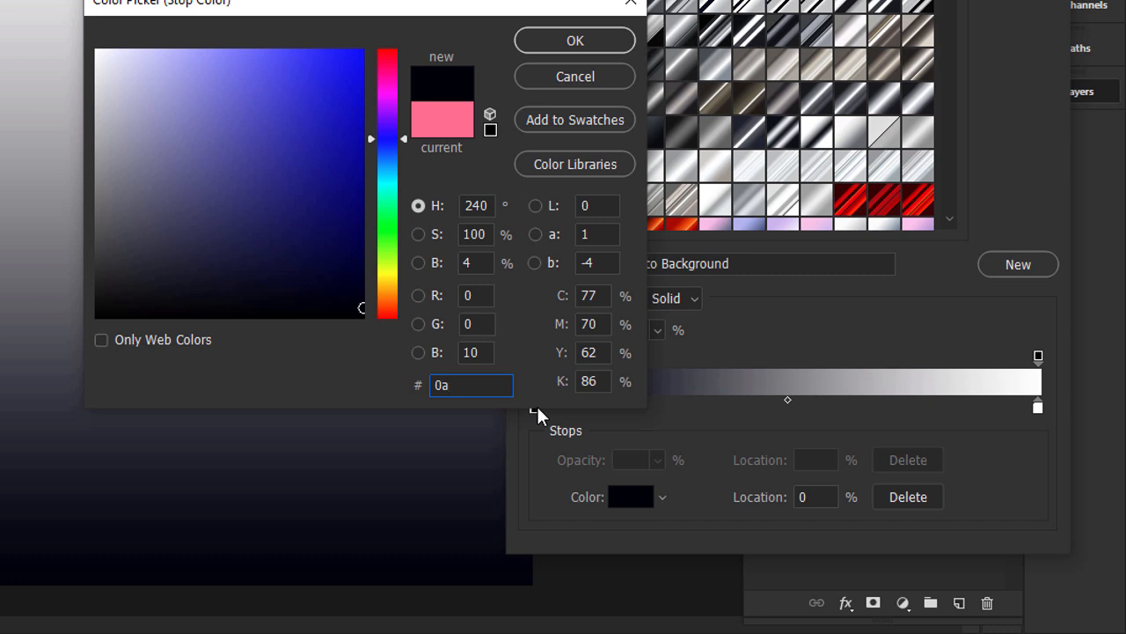
{"action": "type", "text": "f6ee"}
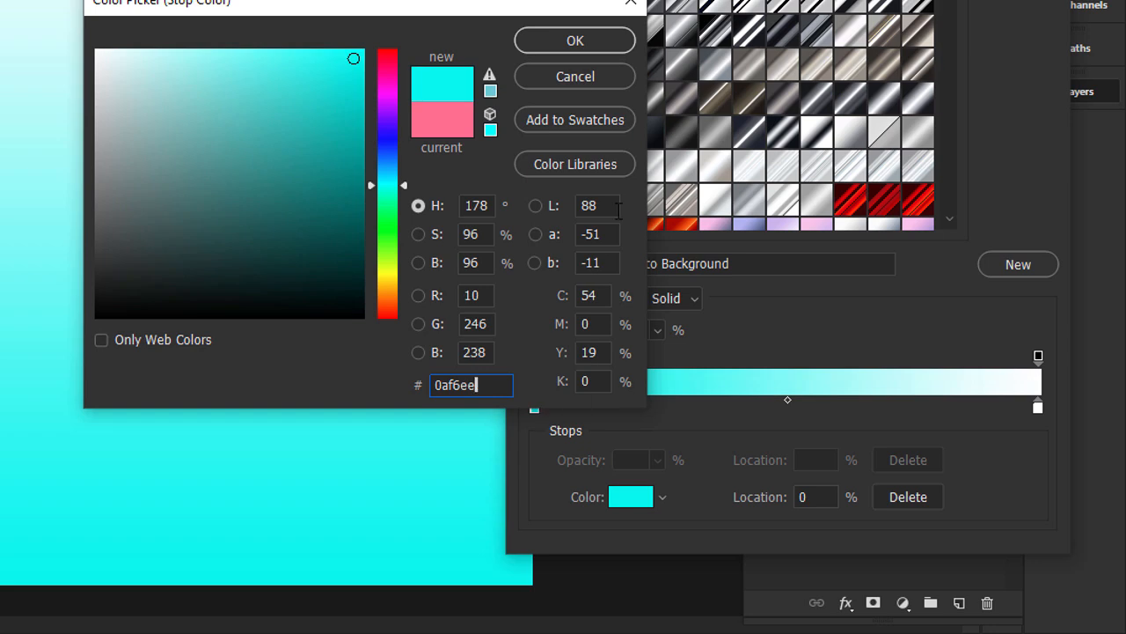
{"action": "left_click", "coordinate": [574, 41]}
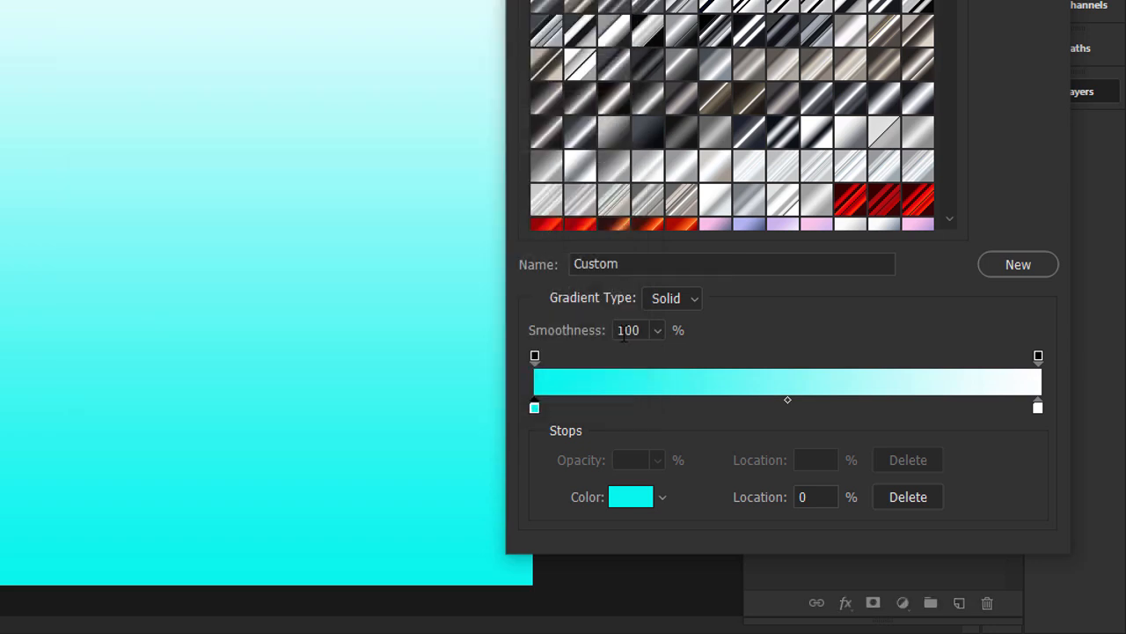
{"action": "left_click_drag", "start_coordinate": [600, 407], "coordinate": [682, 416]}
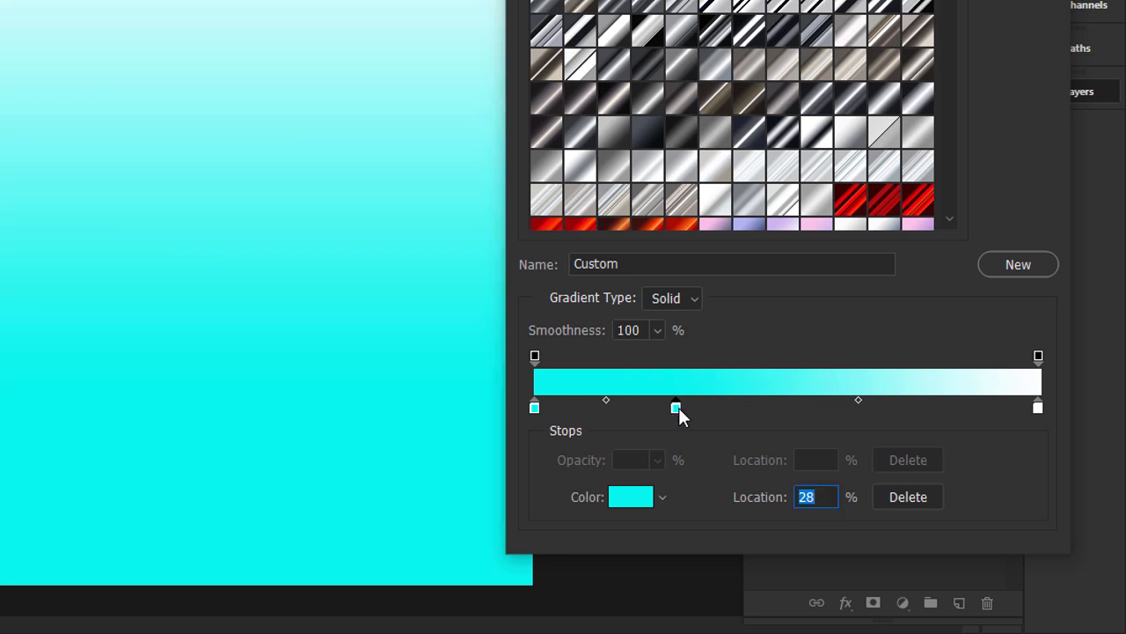
Set the gradient's end color stop to #e8fffe and accept the edited gradient.
{"action": "left_click", "coordinate": [1039, 409]}
{"action": "double_click", "coordinate": [1038, 410]}
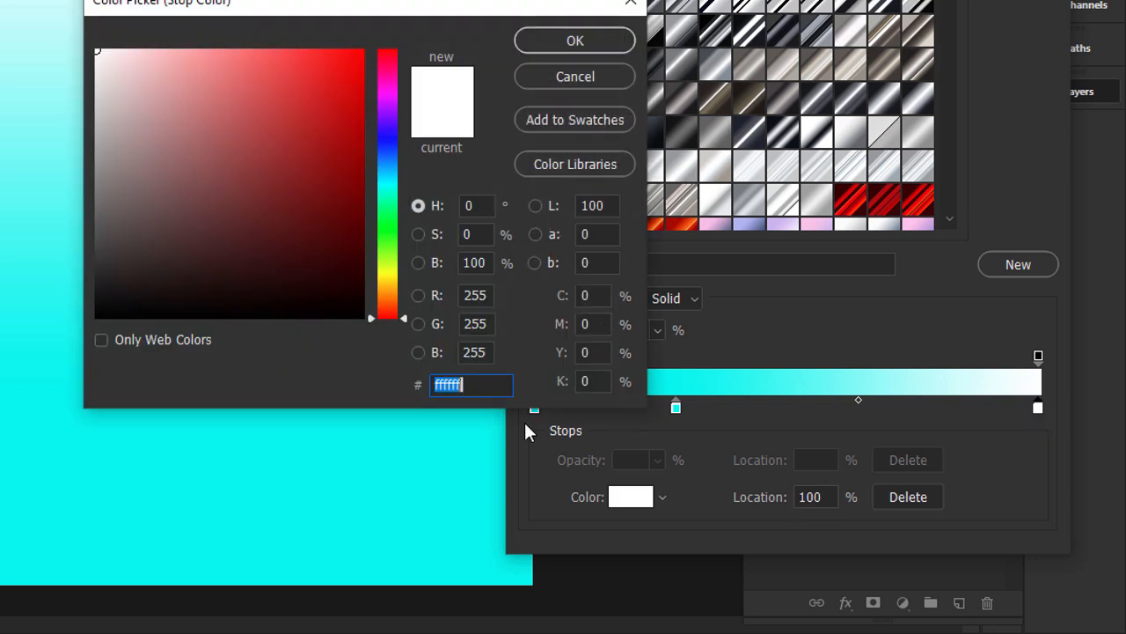
{"action": "type", "text": "e8"}
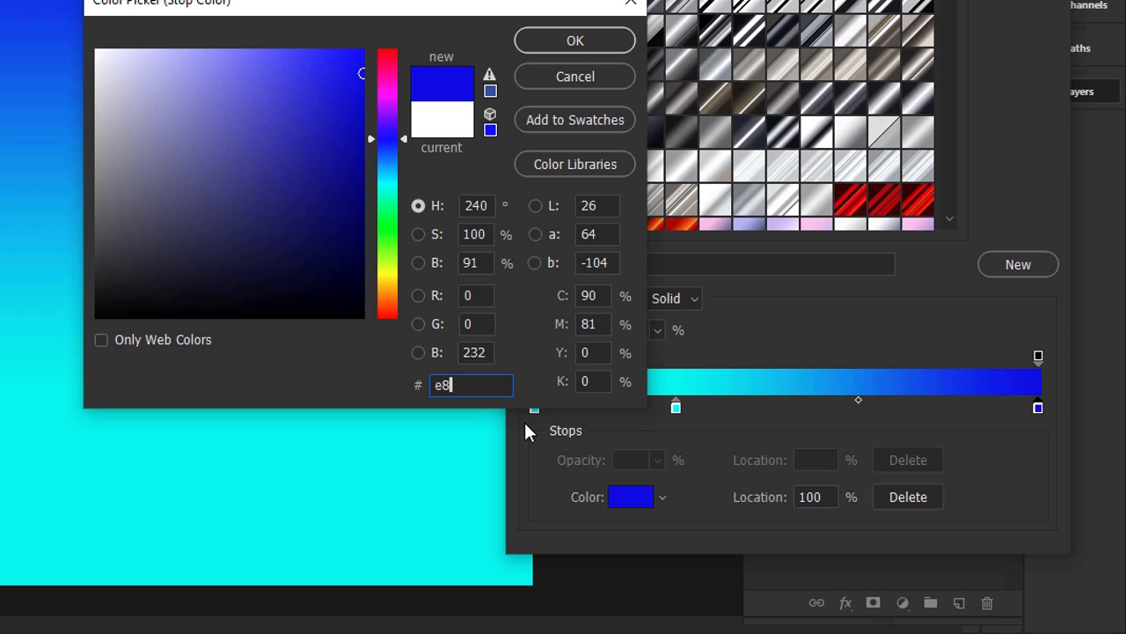
{"action": "type", "text": "ff"}
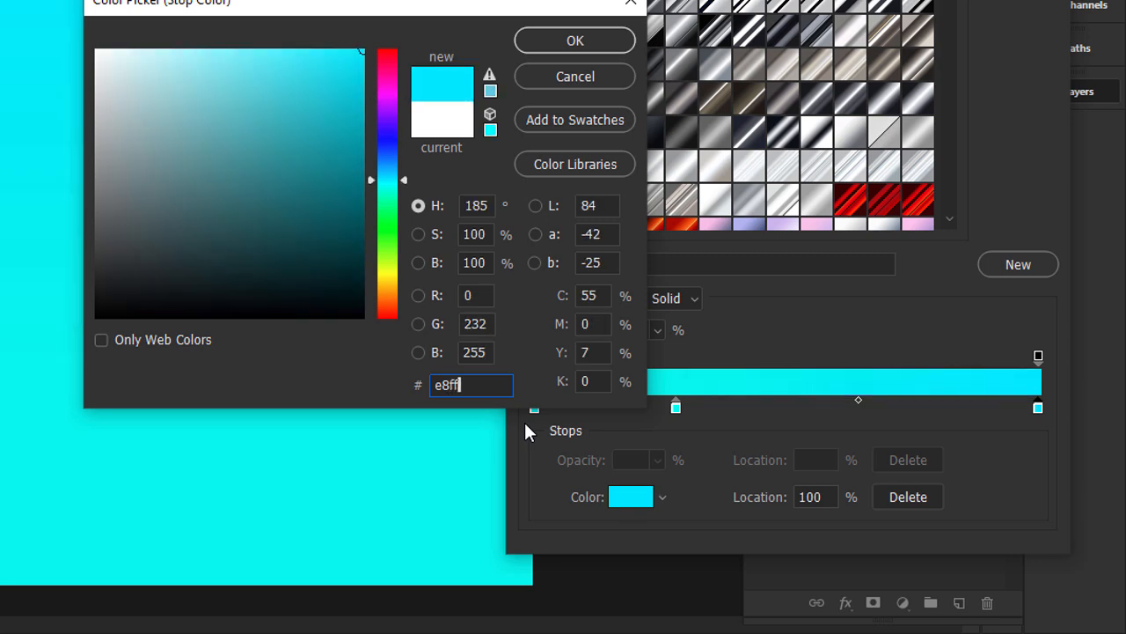
{"action": "type", "text": "fe"}
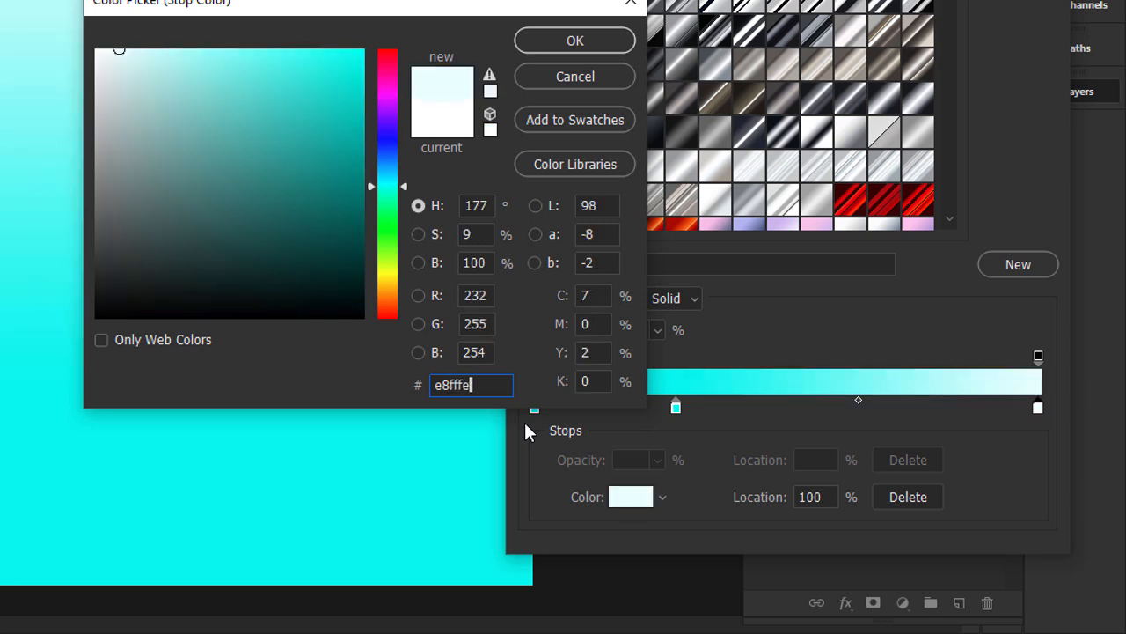
{"action": "left_click", "coordinate": [541, 41]}
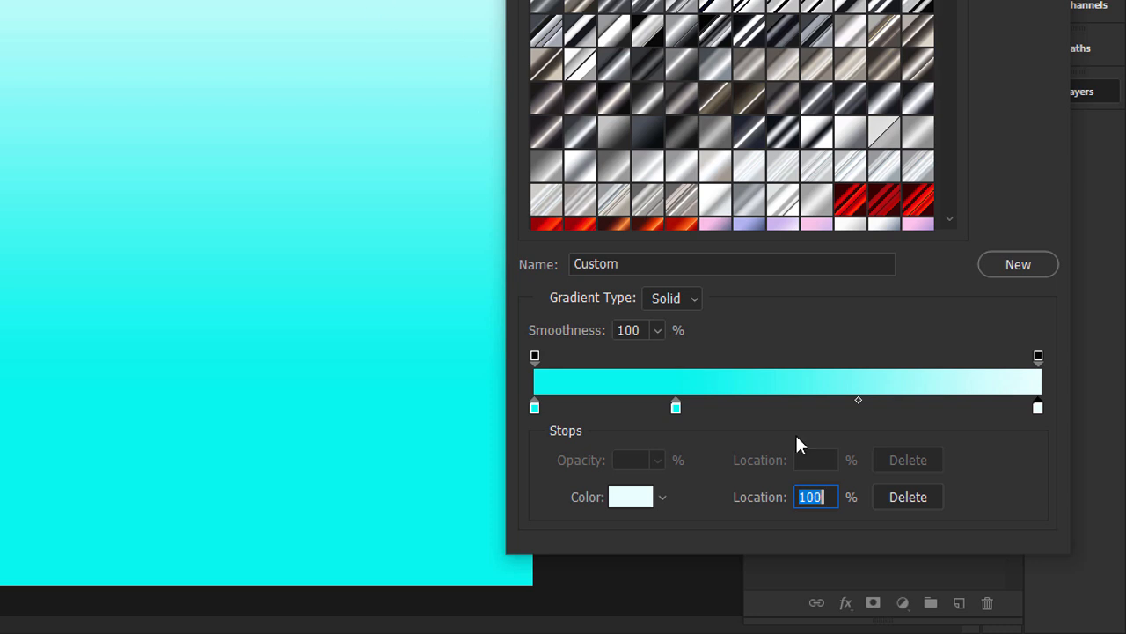
{"action": "key", "text": "Return"}
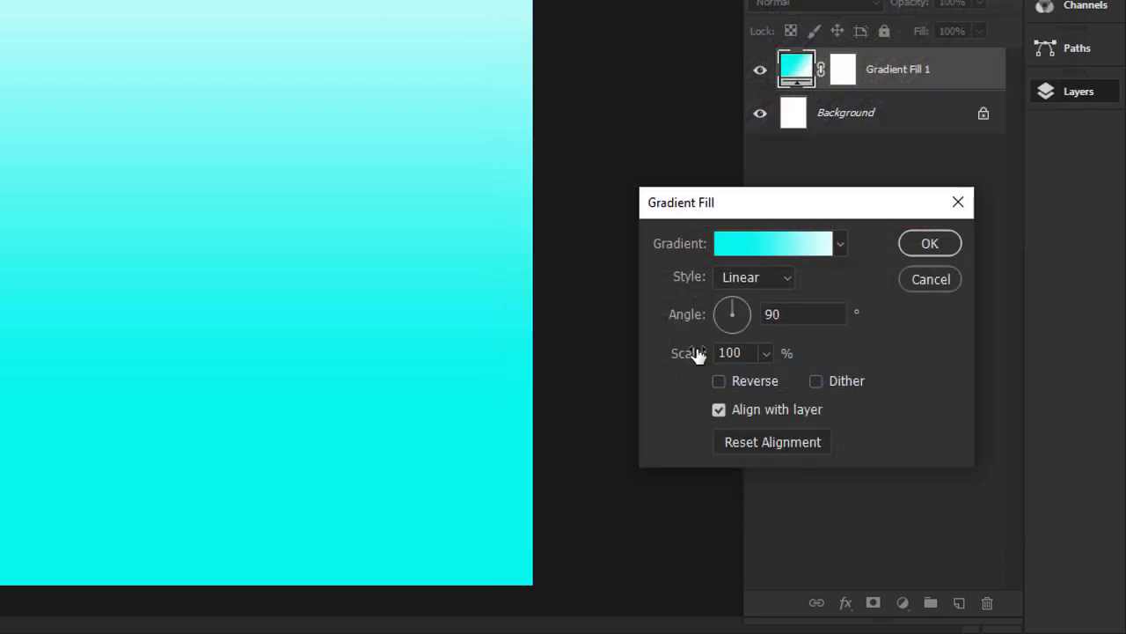
Reverse the gradient fill and shift it upward on the canvas so the cyan fades out around mid-height.
{"action": "left_click", "coordinate": [719, 381]}
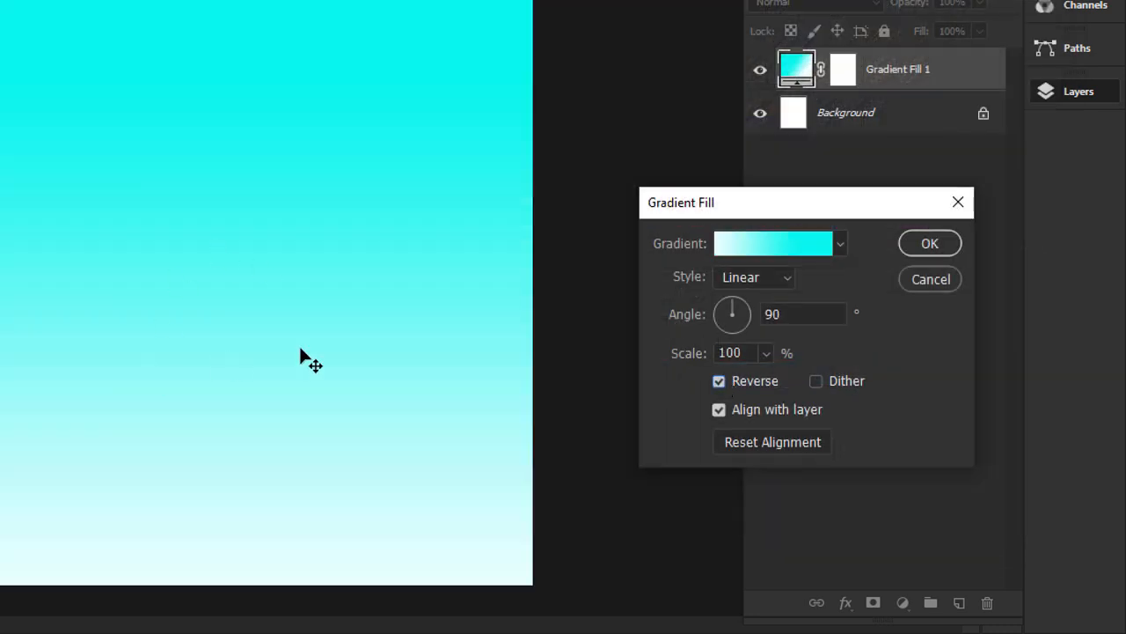
{"action": "left_click_drag", "start_coordinate": [293, 300], "coordinate": [305, 111]}
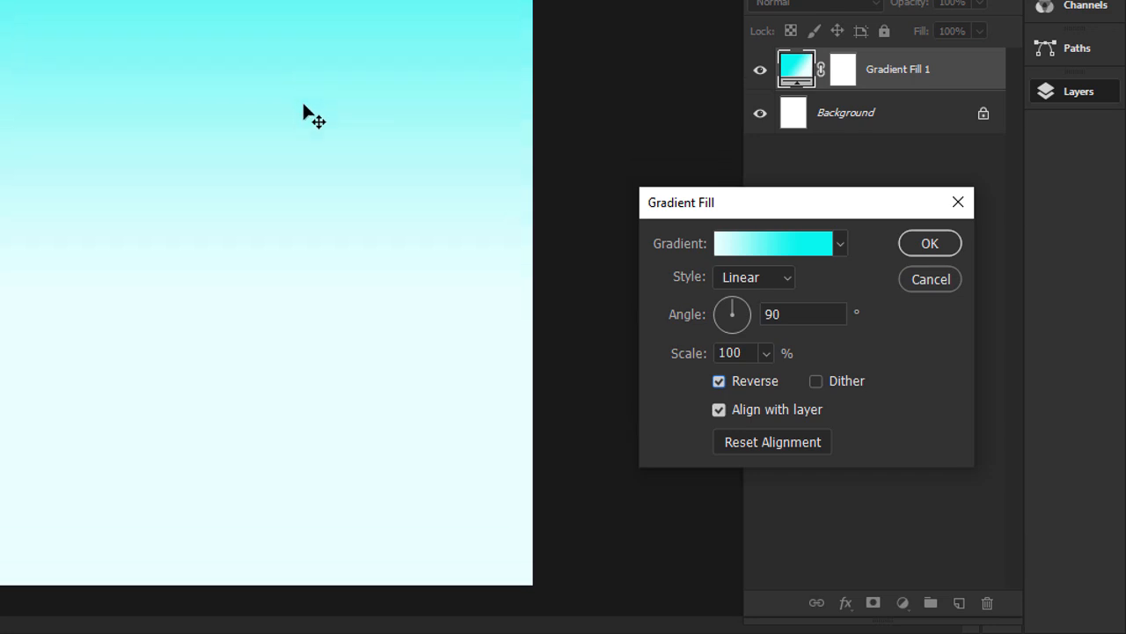
{"action": "left_click", "coordinate": [920, 248]}
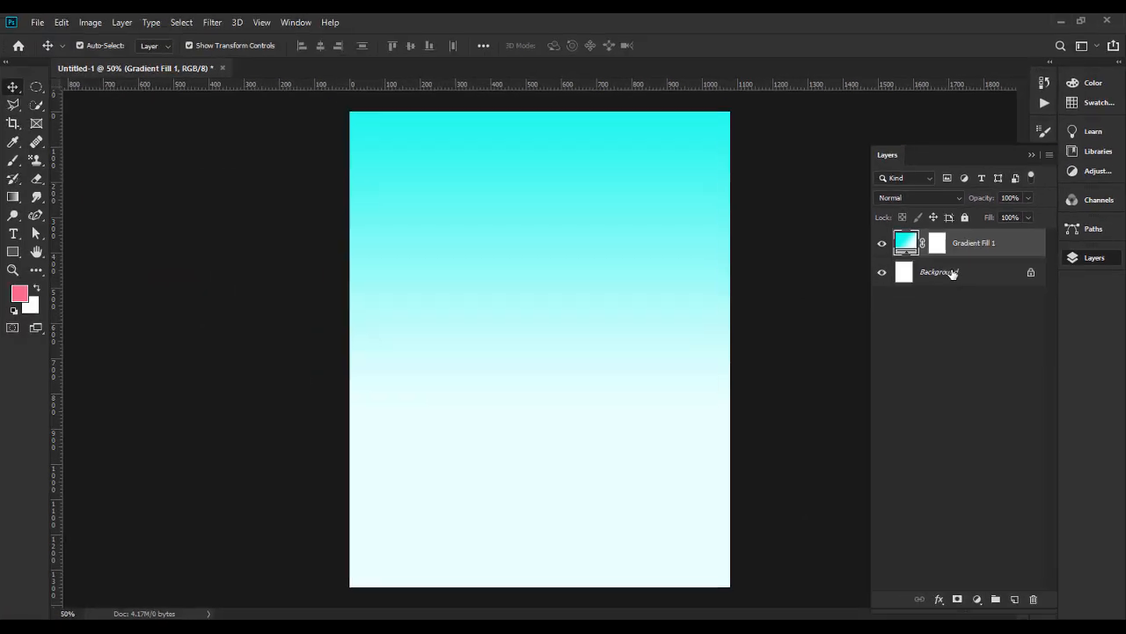
Delete the Background layer, leaving the gradient fill layer deselected.
{"action": "left_click", "coordinate": [865, 113]}
{"action": "key", "text": "Delete"}
{"action": "left_click", "coordinate": [803, 297]}
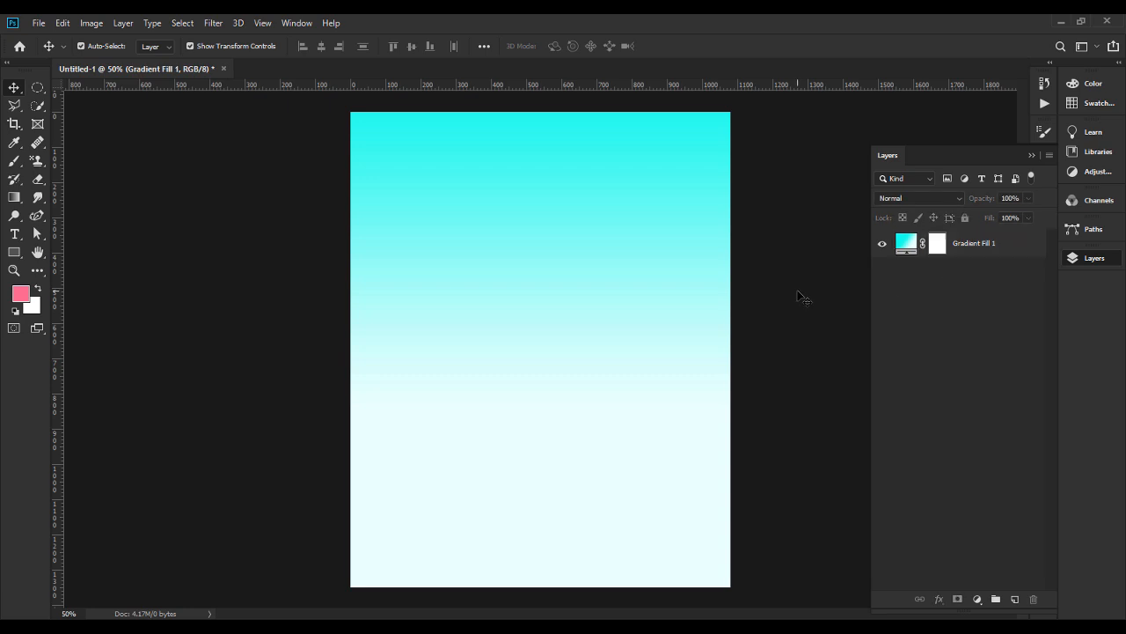
Place arch-stage-flower.png from the birthday card design folder into the document.
{"action": "left_click", "coordinate": [582, 552]}
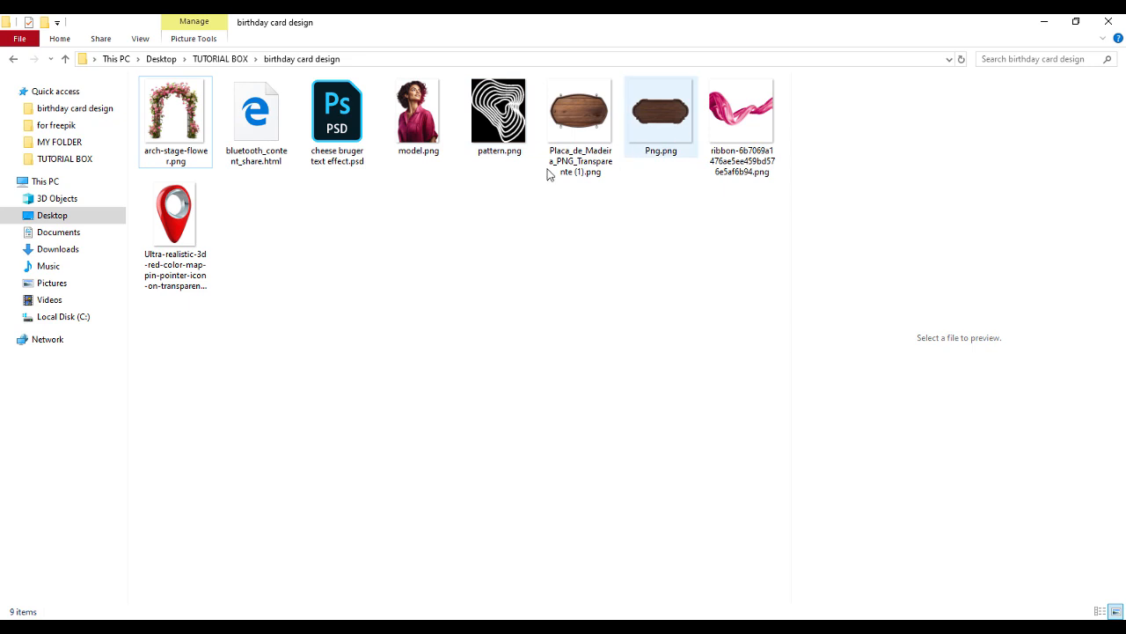
{"action": "left_click_drag", "start_coordinate": [176, 140], "coordinate": [593, 434]}
{"action": "key", "text": "Return"}
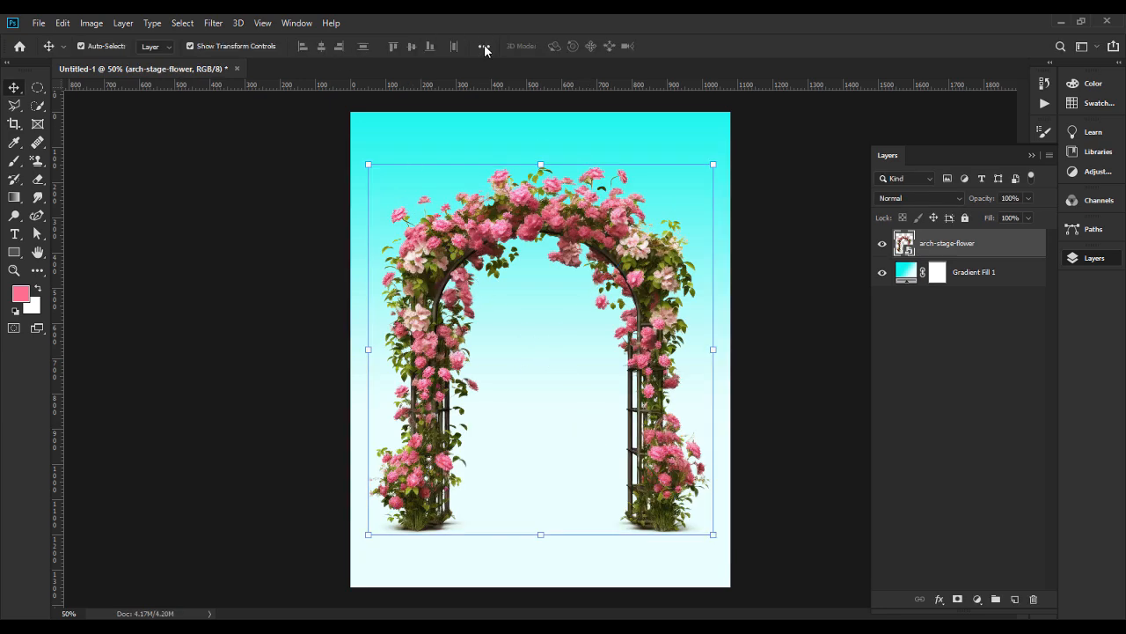
Set alignment to the canvas and center the flower arch horizontally.
{"action": "left_click", "coordinate": [484, 47]}
{"action": "left_click", "coordinate": [525, 175]}
{"action": "left_click", "coordinate": [512, 196]}
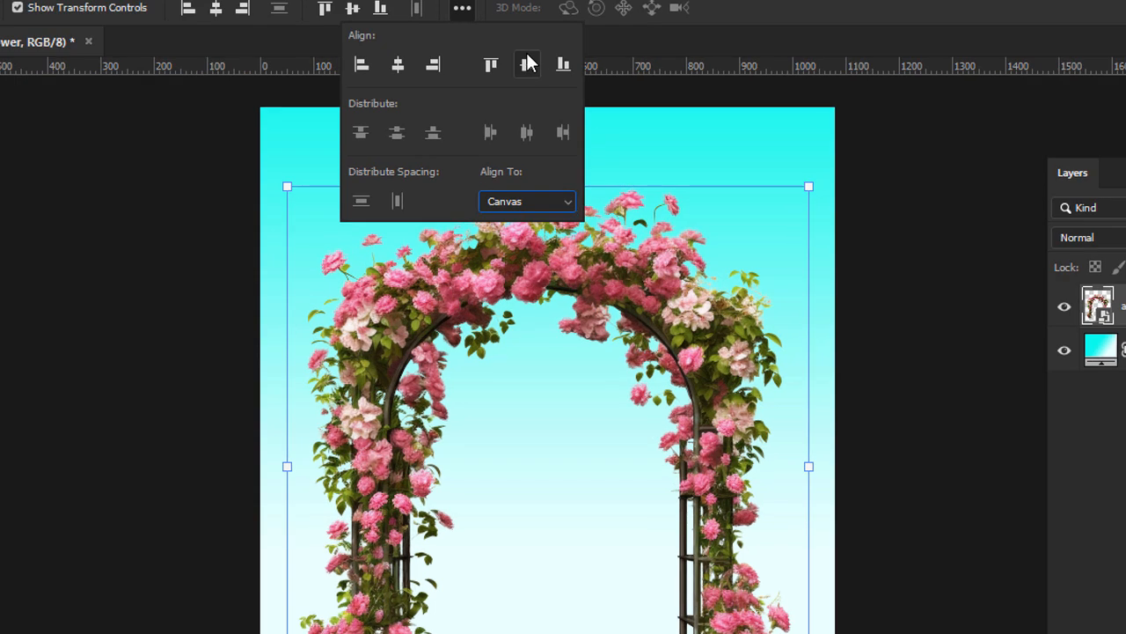
{"action": "left_click", "coordinate": [396, 69]}
{"action": "left_click", "coordinate": [162, 531]}
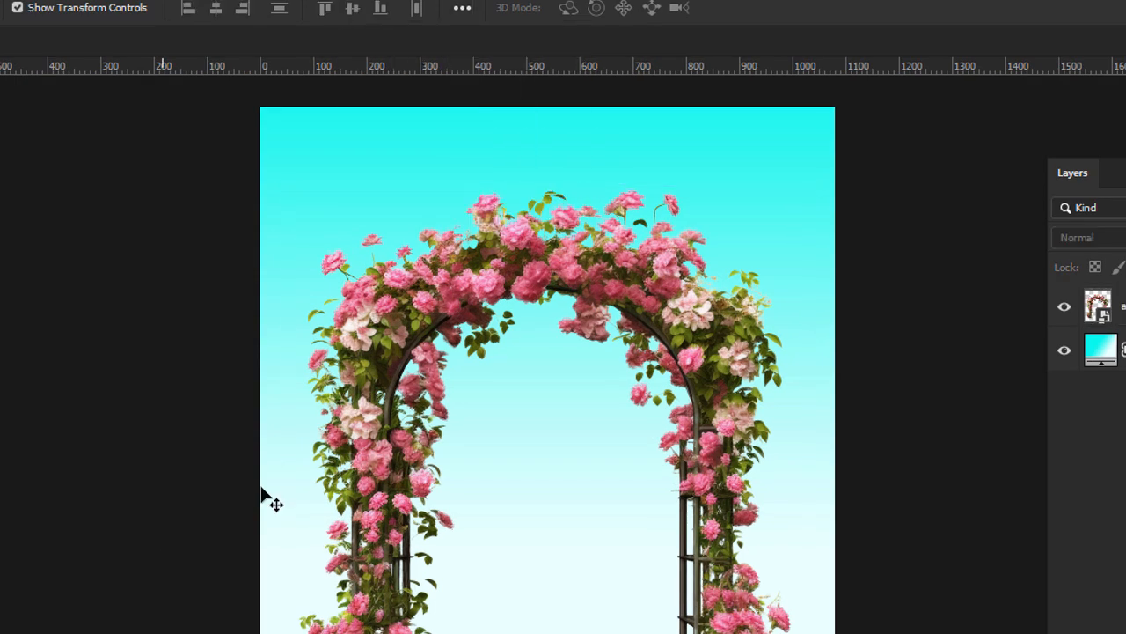
Move the flower arch down so its base sits near the canvas's lower edge.
{"action": "left_click", "coordinate": [581, 280]}
{"action": "left_click_drag", "start_coordinate": [568, 278], "coordinate": [572, 325]}
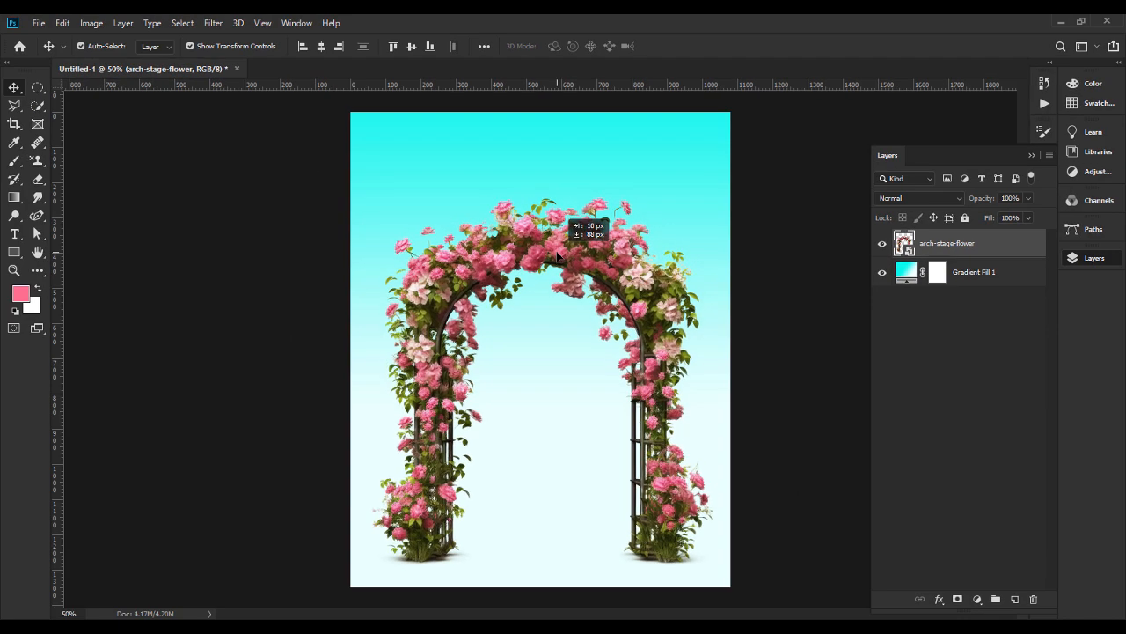
{"action": "left_click_drag", "start_coordinate": [557, 256], "coordinate": [546, 232]}
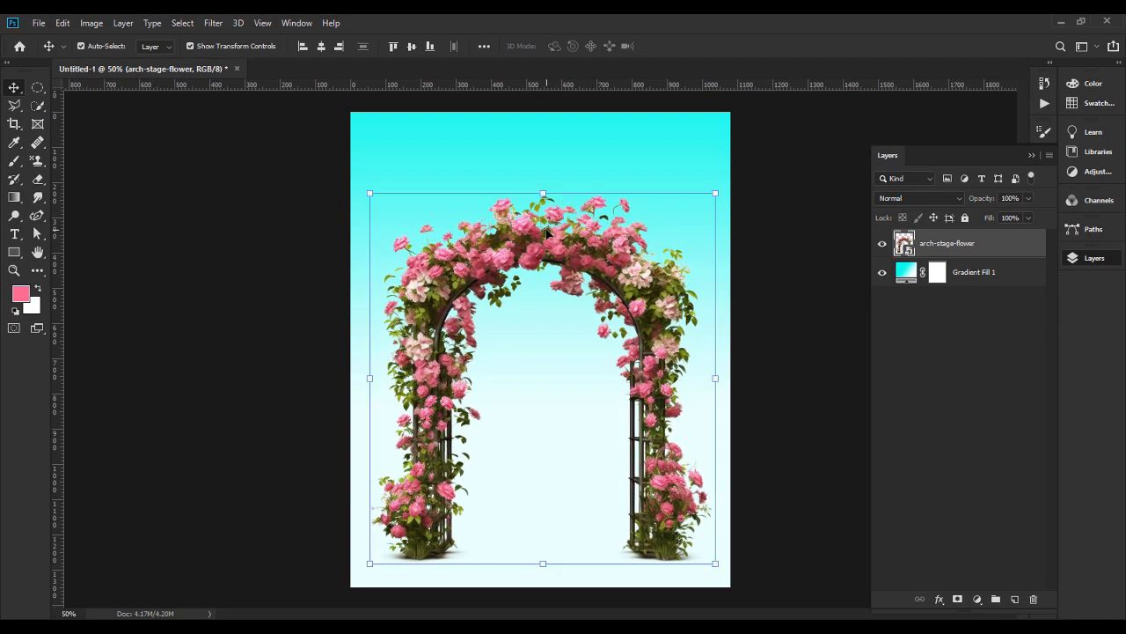
{"action": "left_click", "coordinate": [487, 214]}
{"action": "left_click", "coordinate": [514, 224]}
{"action": "left_click_drag", "start_coordinate": [636, 327], "coordinate": [637, 336]}
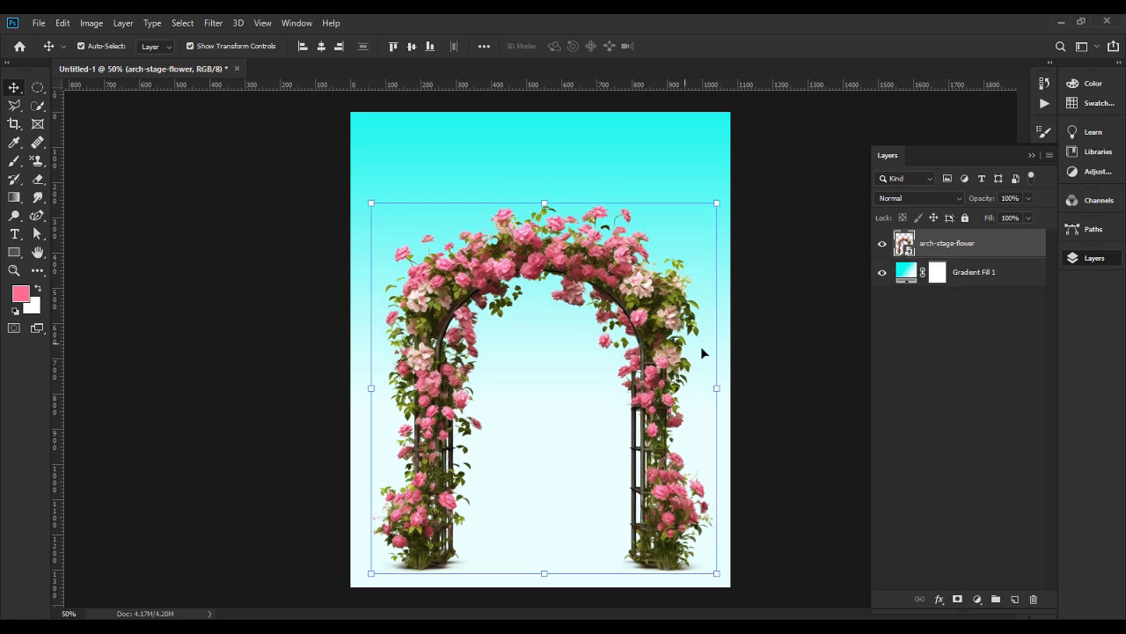
Enlarge the flower arch slightly, keep its base near the lower edge, and center it horizontally on the canvas.
{"action": "left_click_drag", "start_coordinate": [547, 202], "coordinate": [545, 180]}
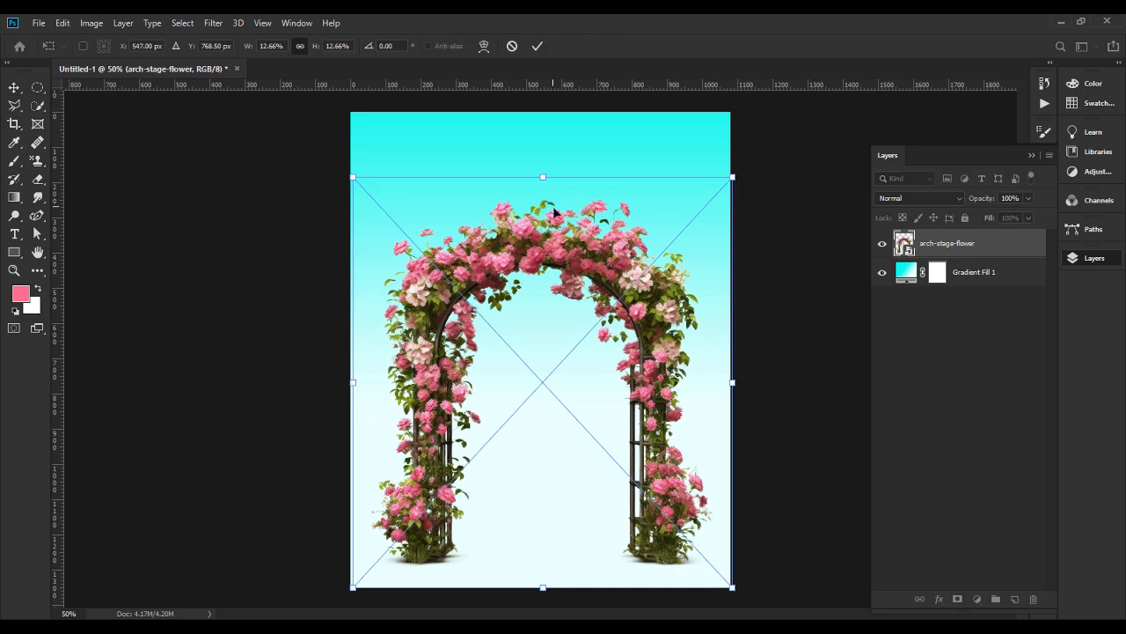
{"action": "left_click_drag", "start_coordinate": [735, 367], "coordinate": [749, 389]}
{"action": "key", "text": "Return"}
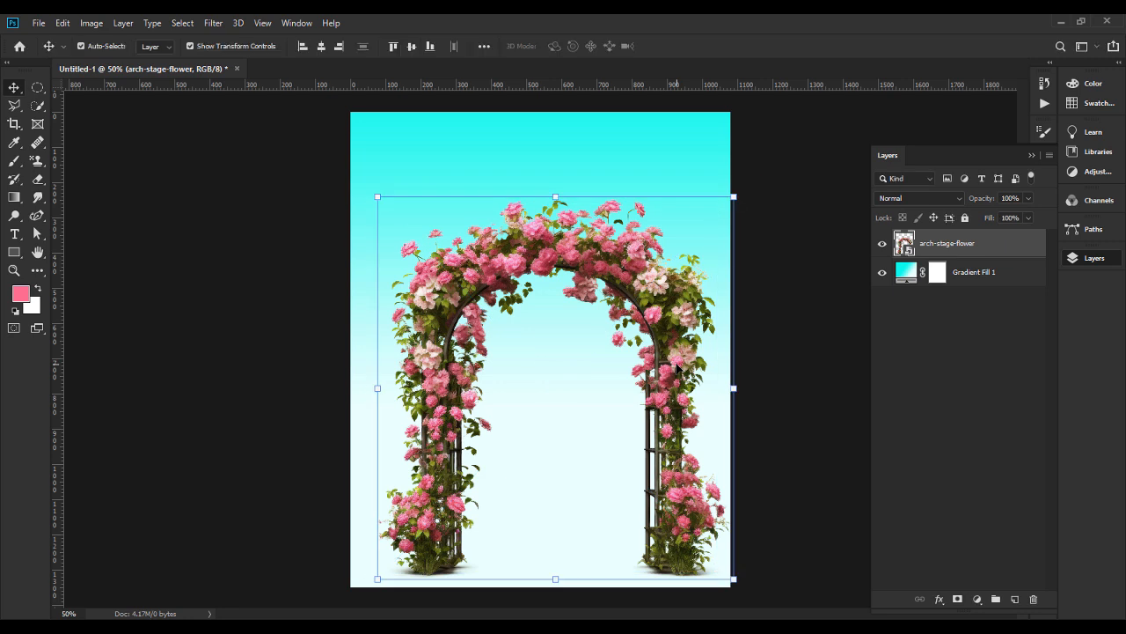
{"action": "left_click", "coordinate": [322, 46]}
Shift the gradient fill slightly higher behind the arch, and nudge the flower arch a little to the right.
{"action": "left_click", "coordinate": [563, 226]}
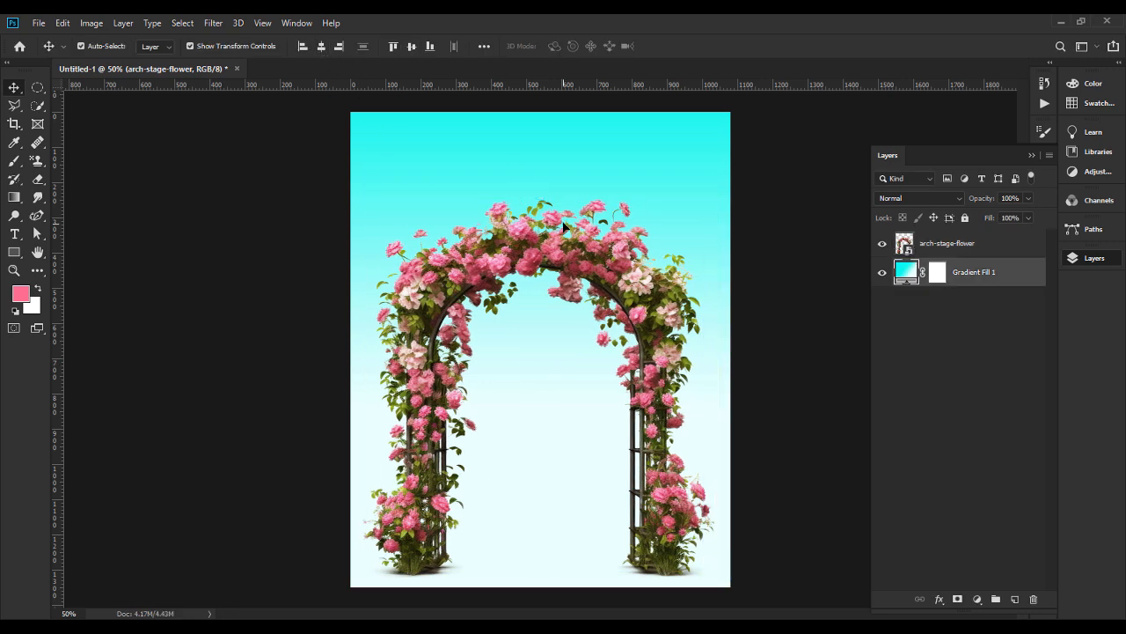
{"action": "double_click", "coordinate": [897, 268]}
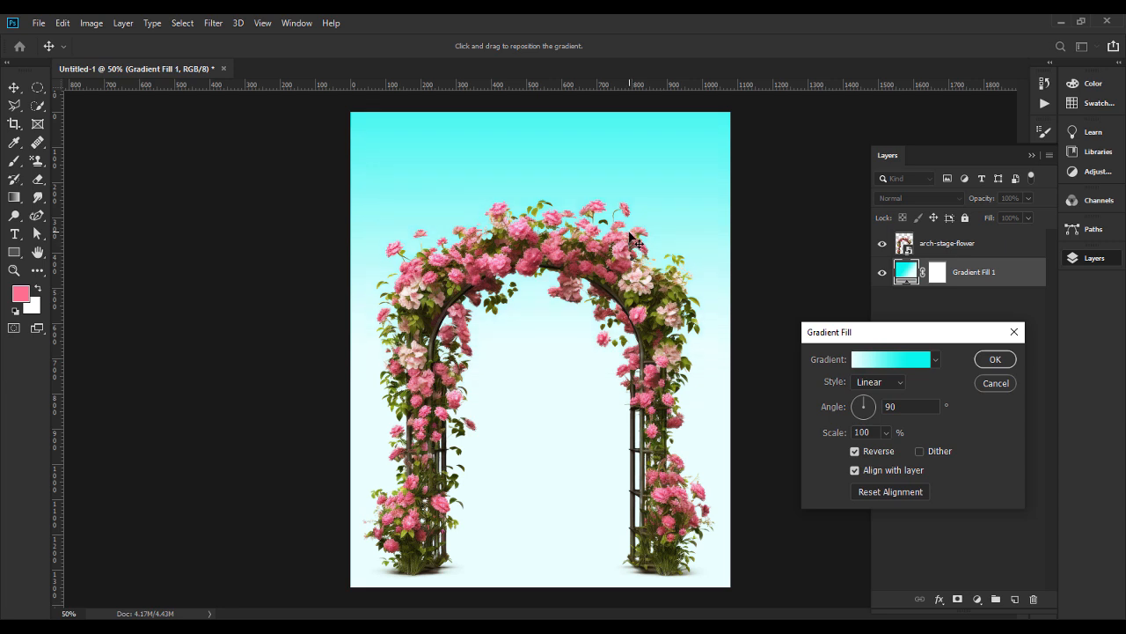
{"action": "left_click", "coordinate": [992, 359]}
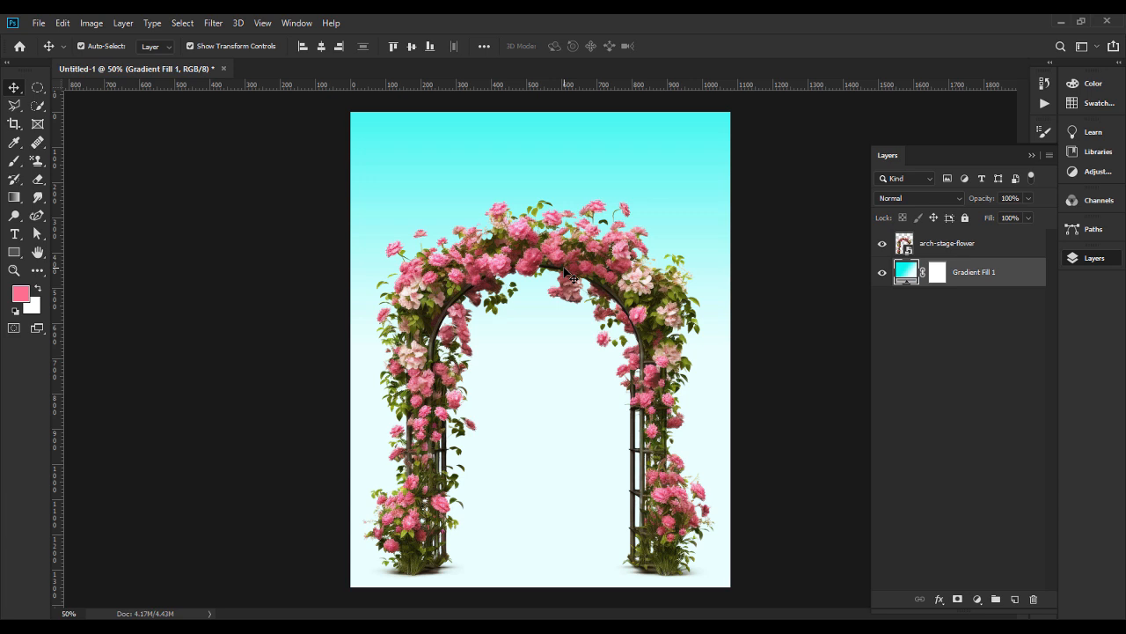
{"action": "left_click_drag", "start_coordinate": [628, 291], "coordinate": [633, 289]}
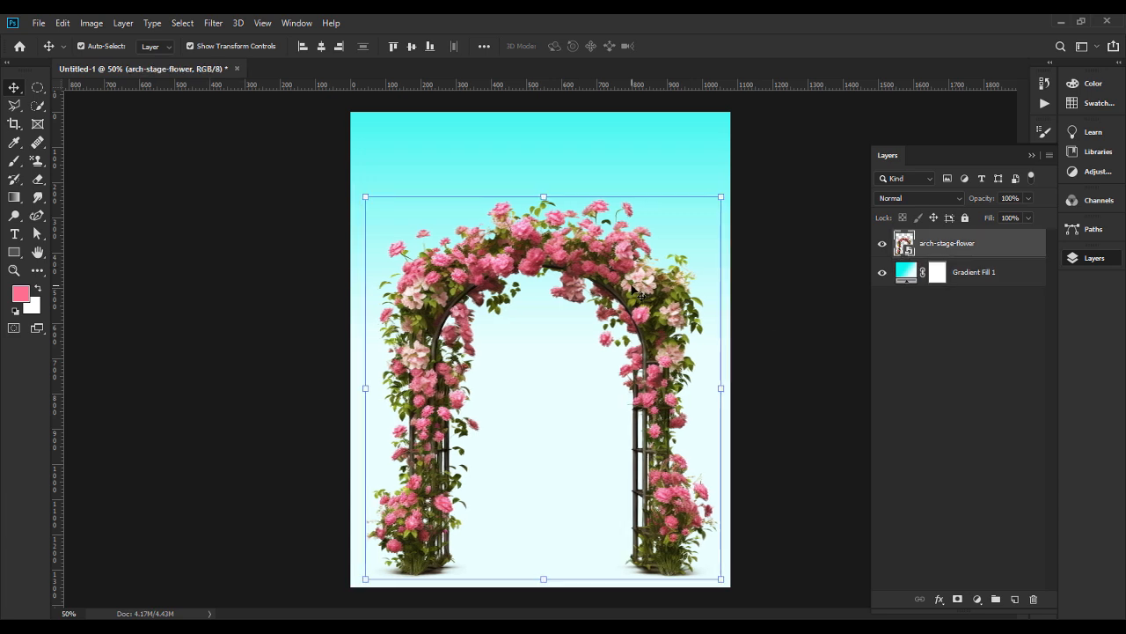
{"action": "left_click", "coordinate": [897, 380]}
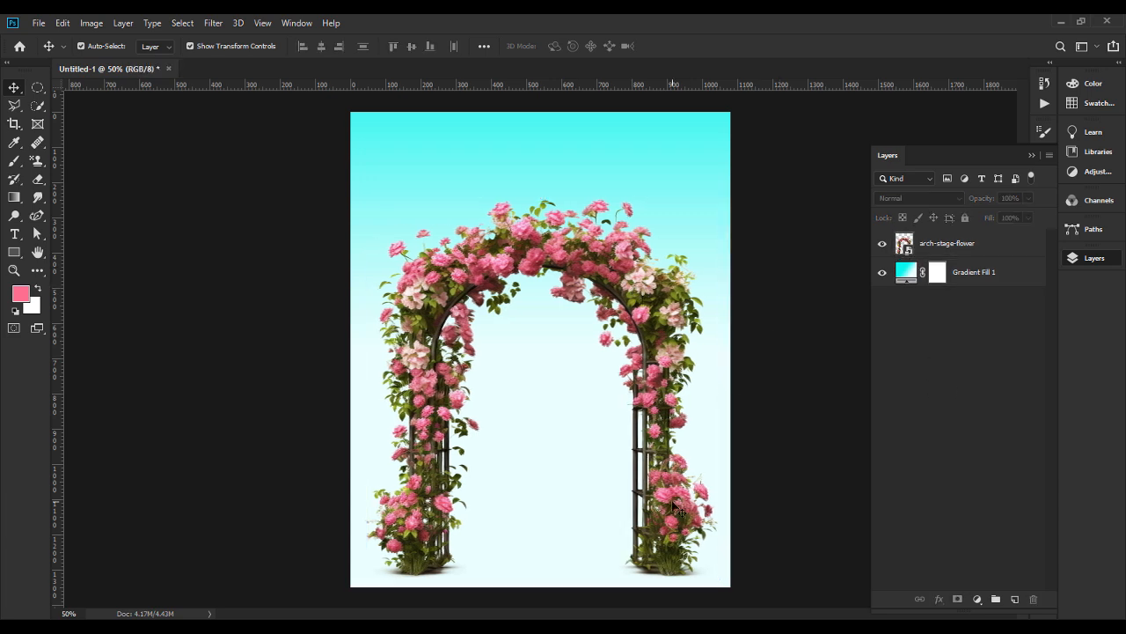
Place model.png from the birthday card design folder above the flower arch.
{"action": "key", "text": "alt+Tab"}
{"action": "left_click_drag", "start_coordinate": [422, 125], "coordinate": [546, 408]}
{"action": "key", "text": "Return"}
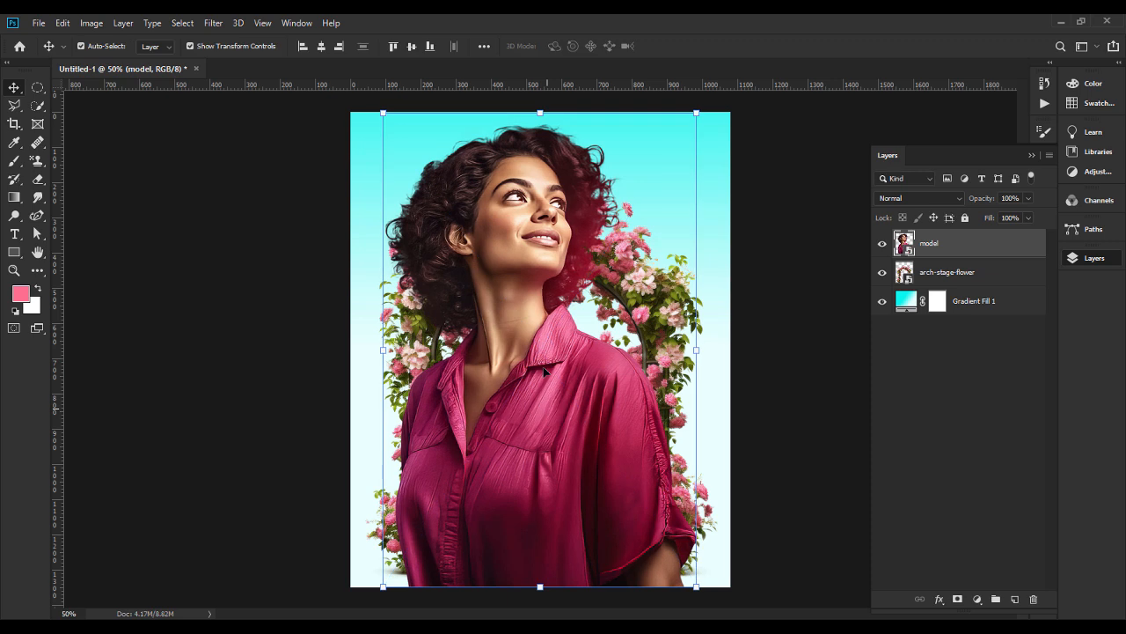
Scale the model image to 10.44% and position it inside the flower arch.
{"action": "key", "text": "ctrl+t"}
{"action": "left_click_drag", "start_coordinate": [541, 112], "coordinate": [549, 286]}
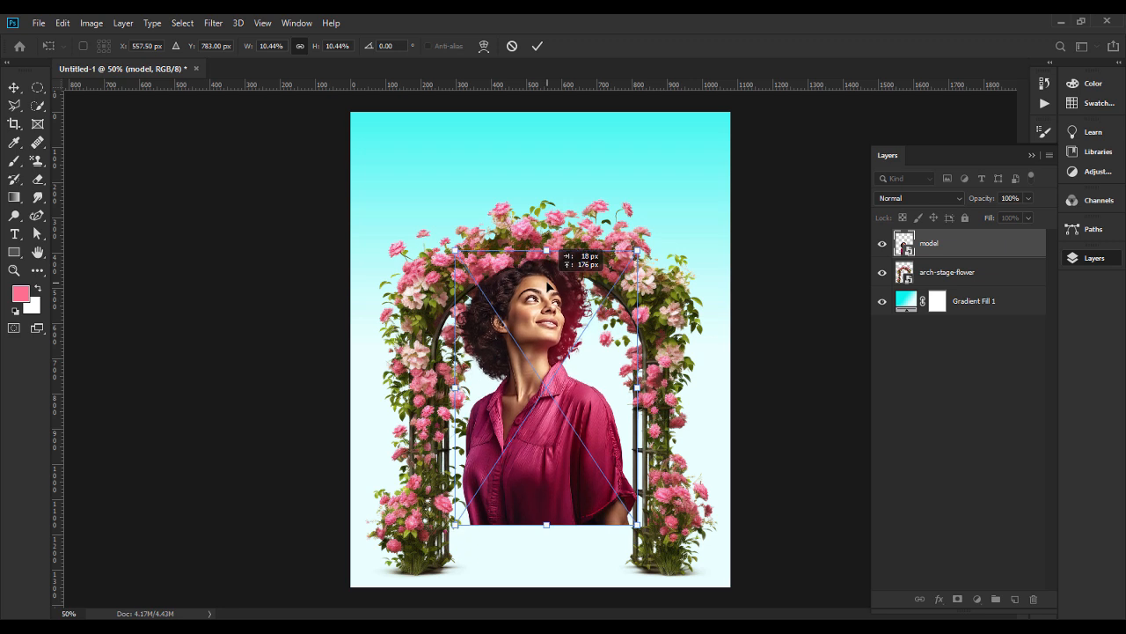
{"action": "key", "text": "Return"}
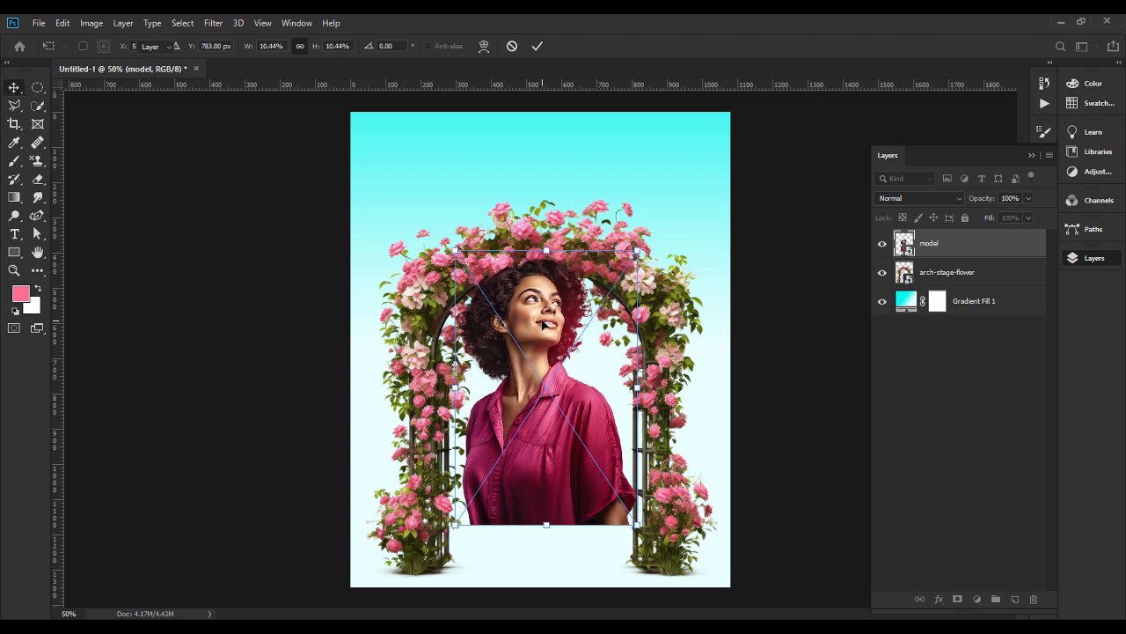
Move the model slightly up and to the right inside the flower arch, and enlarge it a little.
{"action": "left_click_drag", "start_coordinate": [543, 344], "coordinate": [557, 335]}
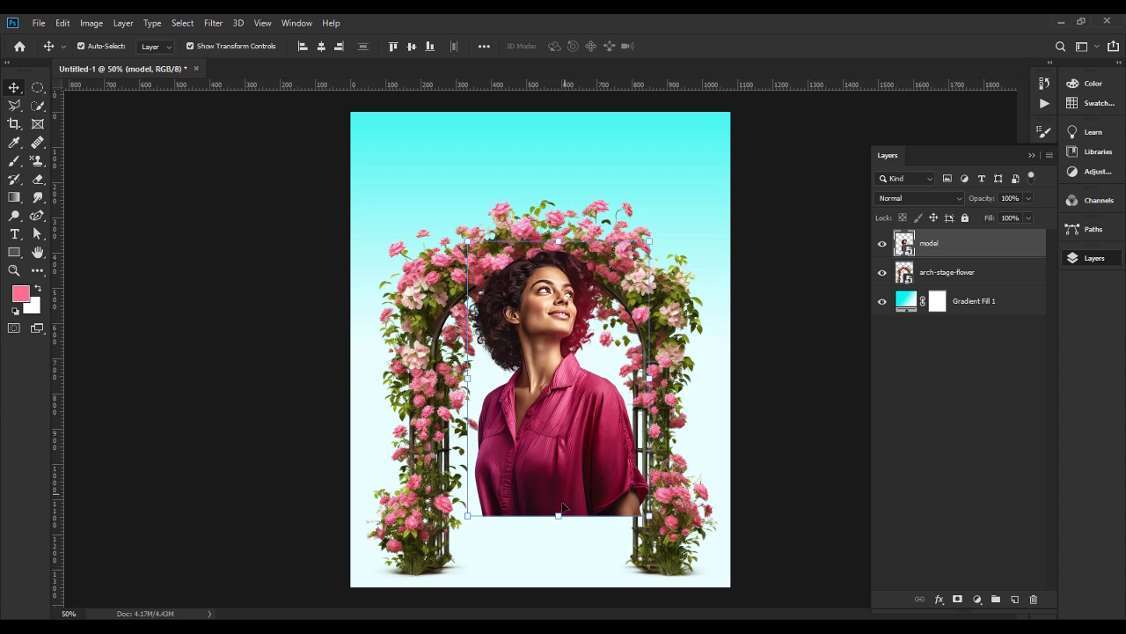
{"action": "left_click_drag", "start_coordinate": [559, 515], "coordinate": [560, 529]}
{"action": "key", "text": "Return"}
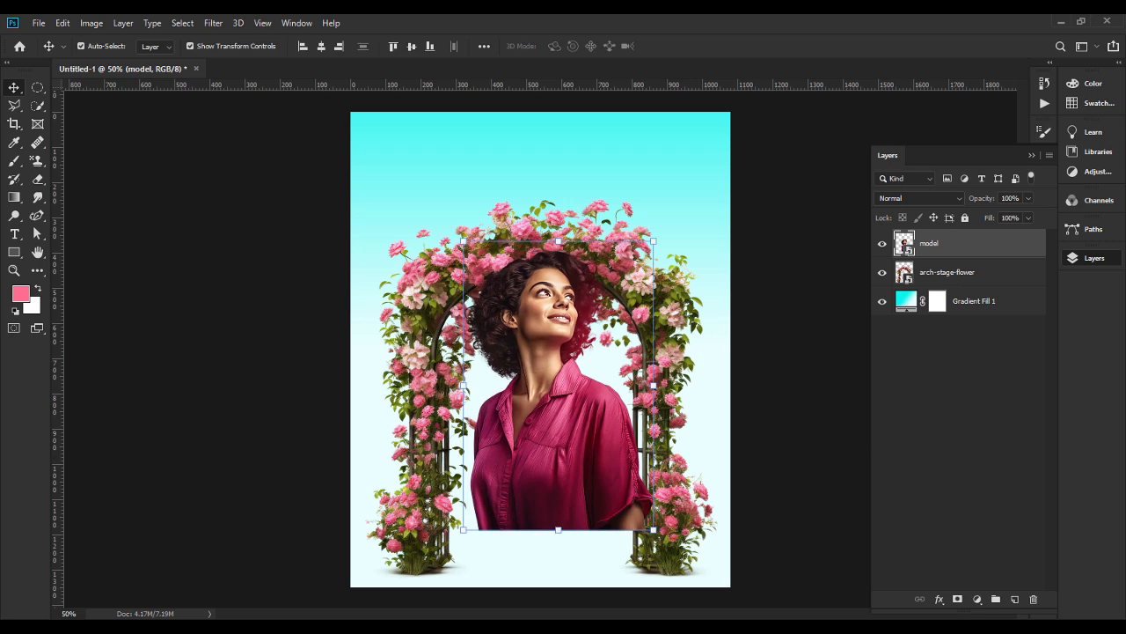
Add a layer mask to the model and fade out its lower edge with a soft eraser of about 354 px and 0% hardness.
{"action": "left_click", "coordinate": [957, 599]}
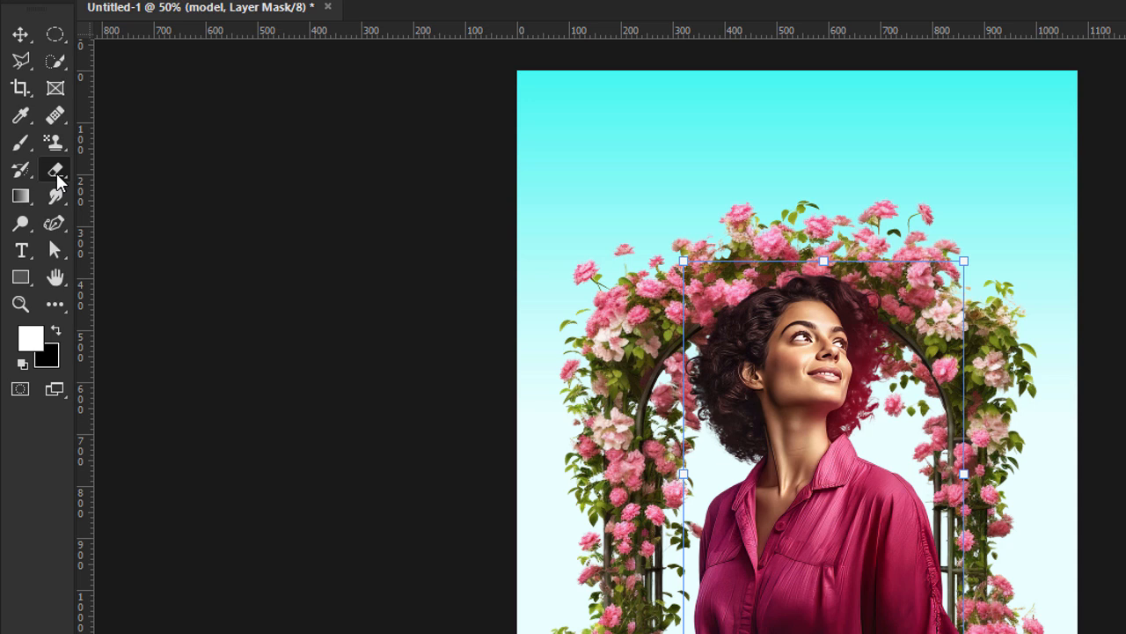
{"action": "left_click", "coordinate": [57, 172]}
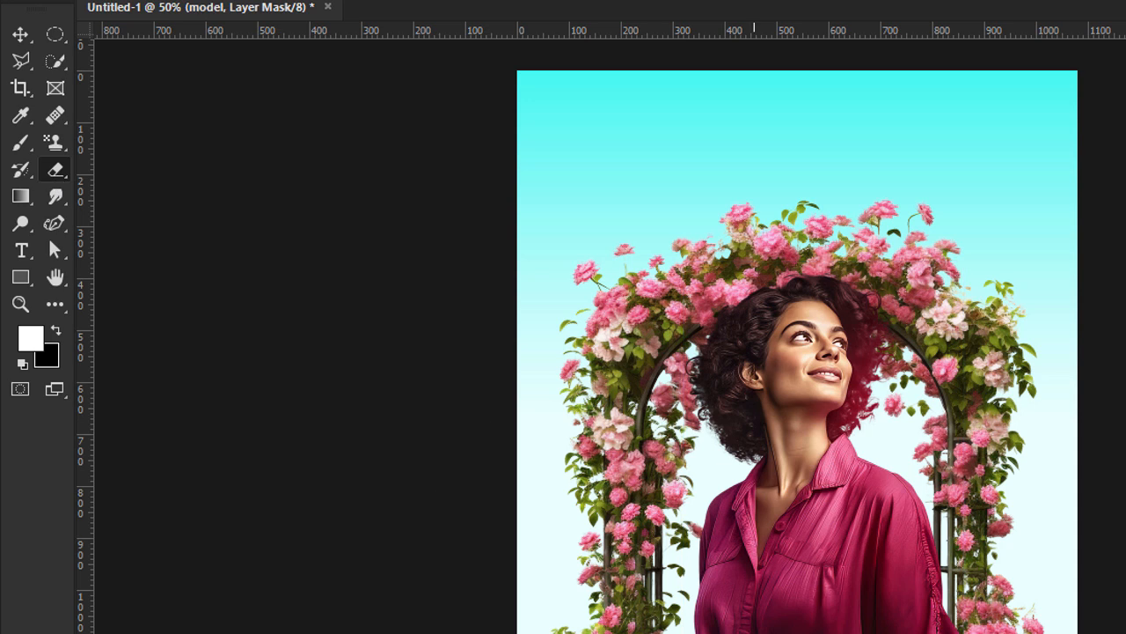
{"action": "key", "text": "ctrl+minus"}
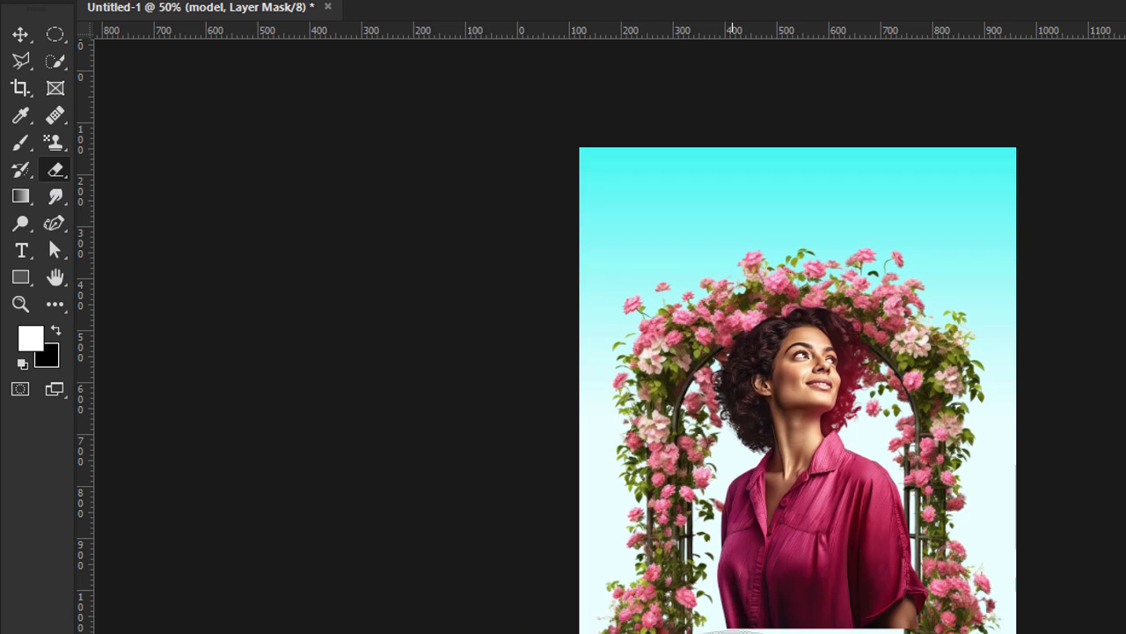
{"action": "left_click", "coordinate": [83, 1]}
{"action": "left_click", "coordinate": [185, 38]}
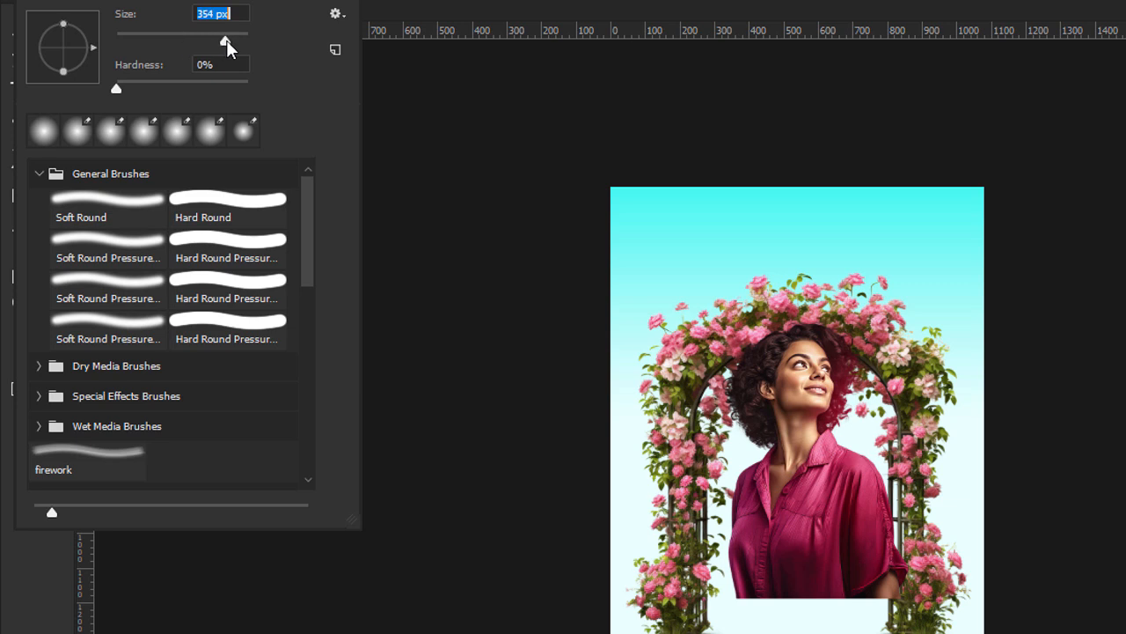
{"action": "left_click_drag", "start_coordinate": [731, 633], "coordinate": [891, 633]}
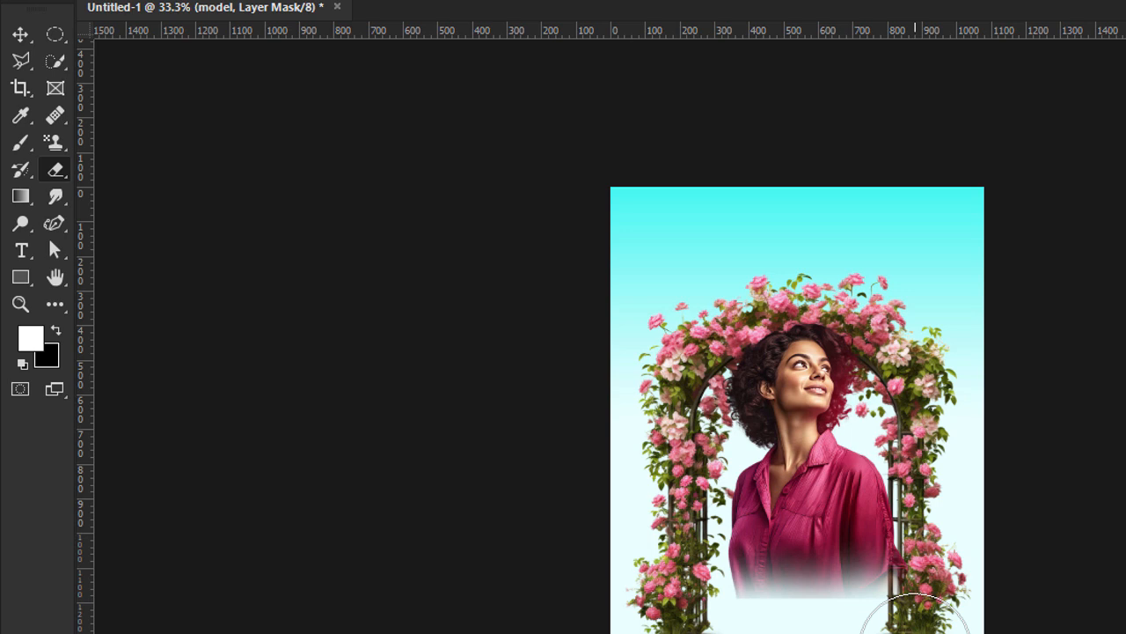
{"action": "key", "text": "ctrl+plus"}
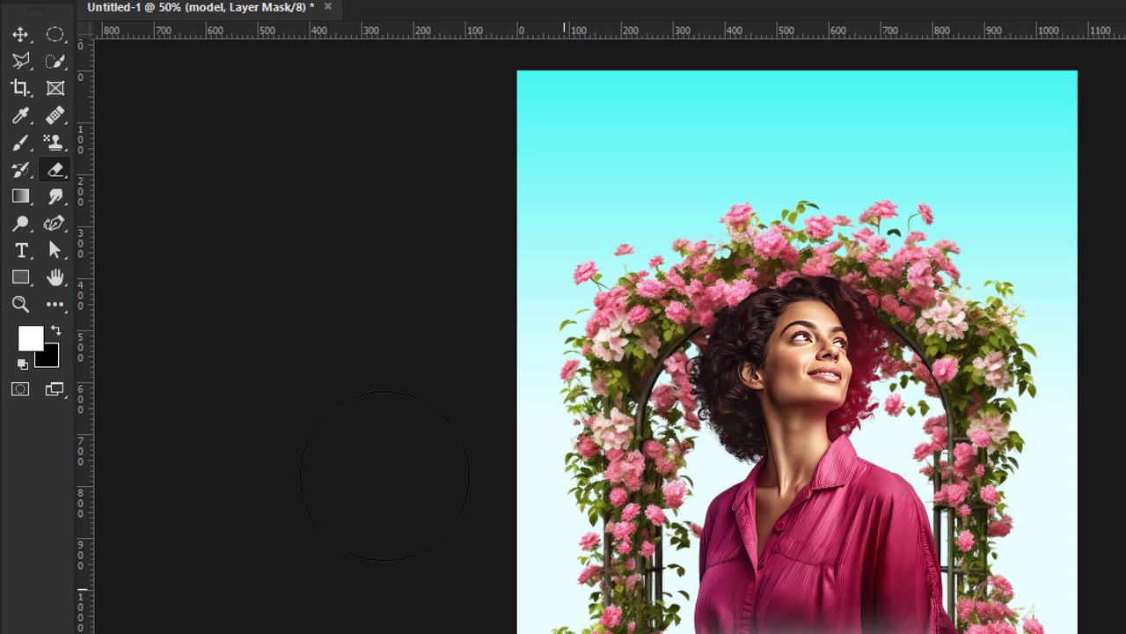
Enlarge the masked model very slightly upward, keeping its lower edge in place.
{"action": "left_click", "coordinate": [20, 35]}
{"action": "left_click", "coordinate": [352, 510]}
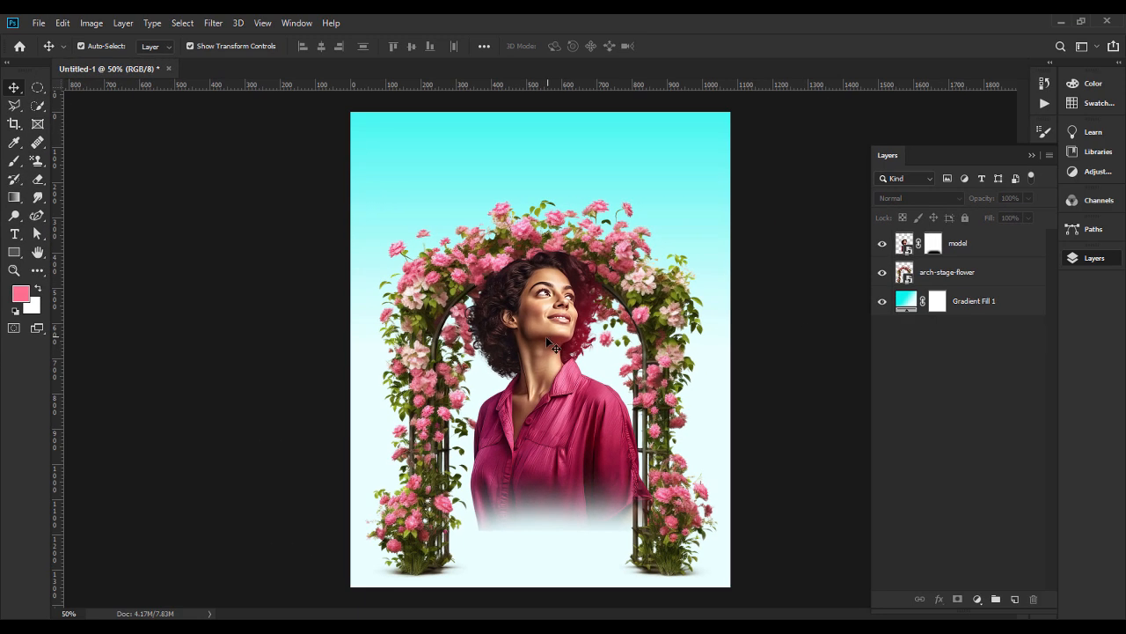
{"action": "left_click", "coordinate": [546, 336]}
{"action": "left_click_drag", "start_coordinate": [561, 244], "coordinate": [560, 237]}
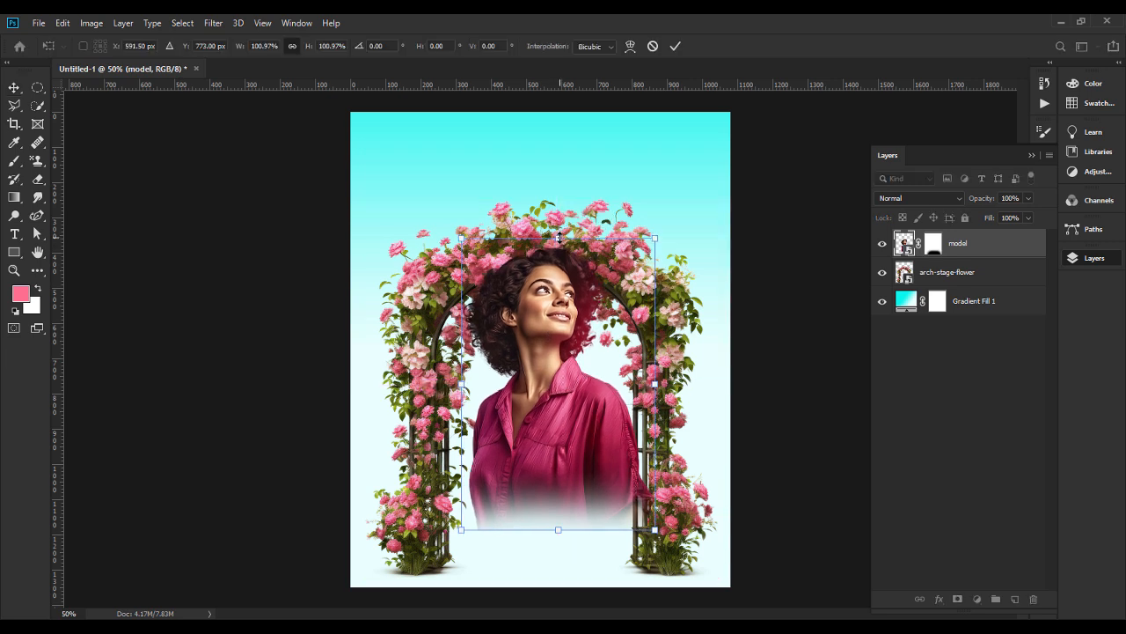
{"action": "key", "text": "Return"}
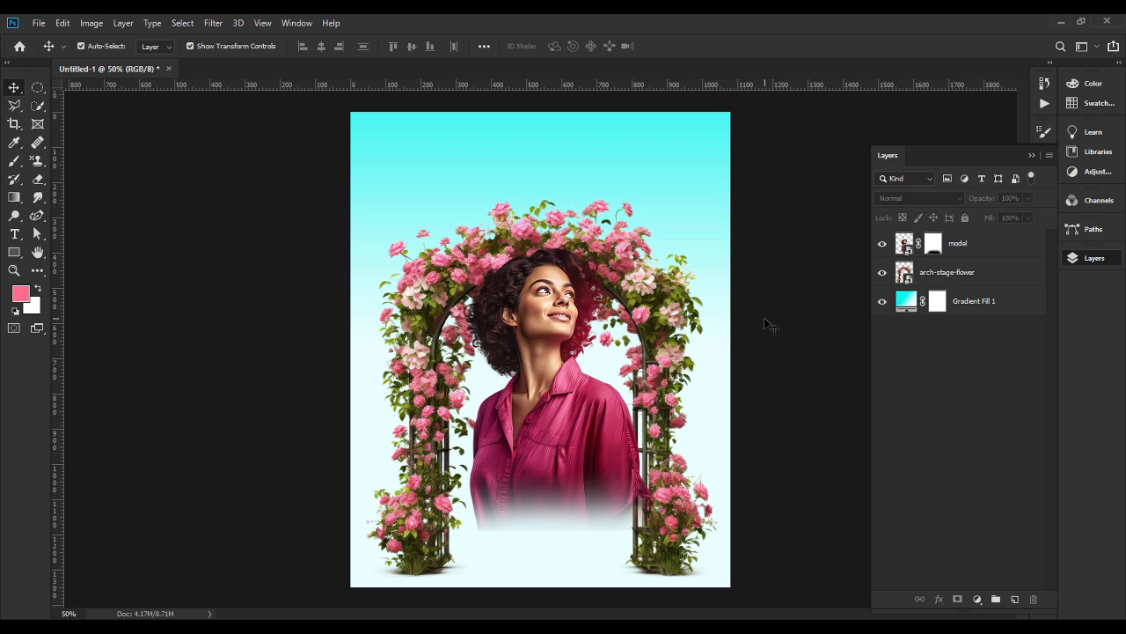
Shift the background gradient fill higher so the cyan fades out sooner toward the arch.
{"action": "left_click", "coordinate": [907, 301]}
{"action": "double_click", "coordinate": [906, 301]}
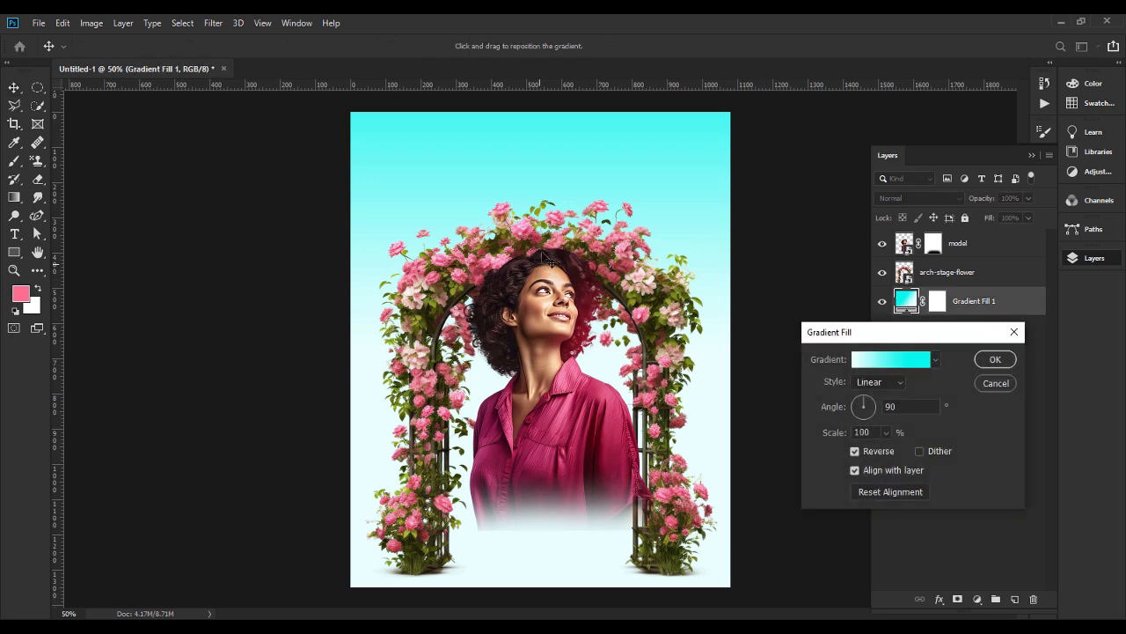
{"action": "left_click_drag", "start_coordinate": [542, 255], "coordinate": [542, 211]}
{"action": "key", "text": "Return"}
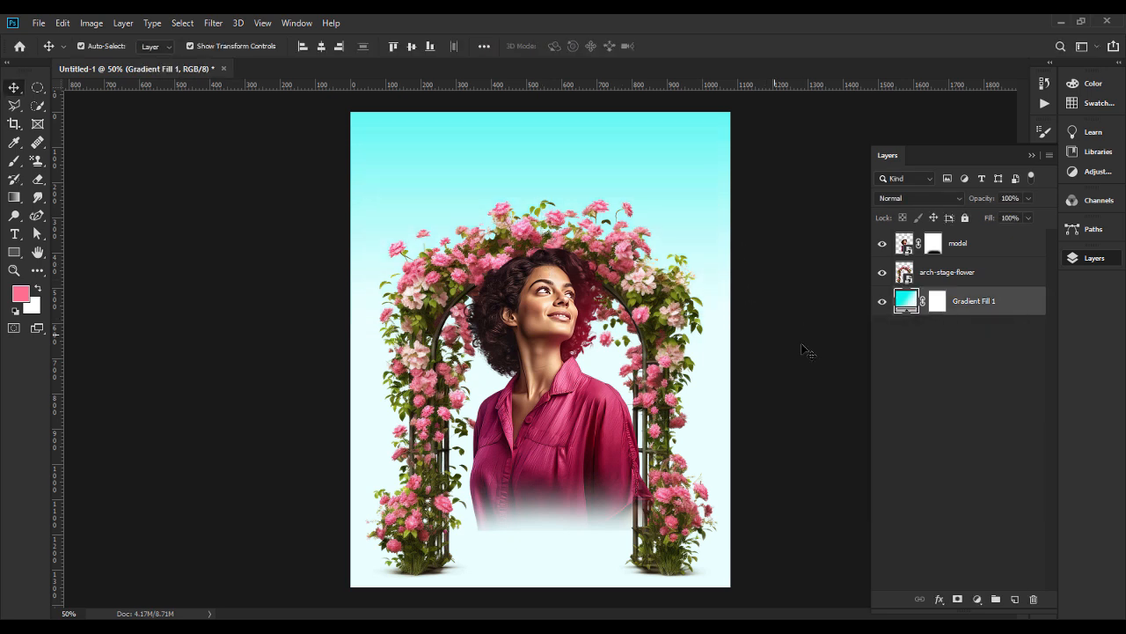
Place pattern.png from the birthday card design folder directly above the Gradient Fill 1 layer.
{"action": "left_click", "coordinate": [591, 625]}
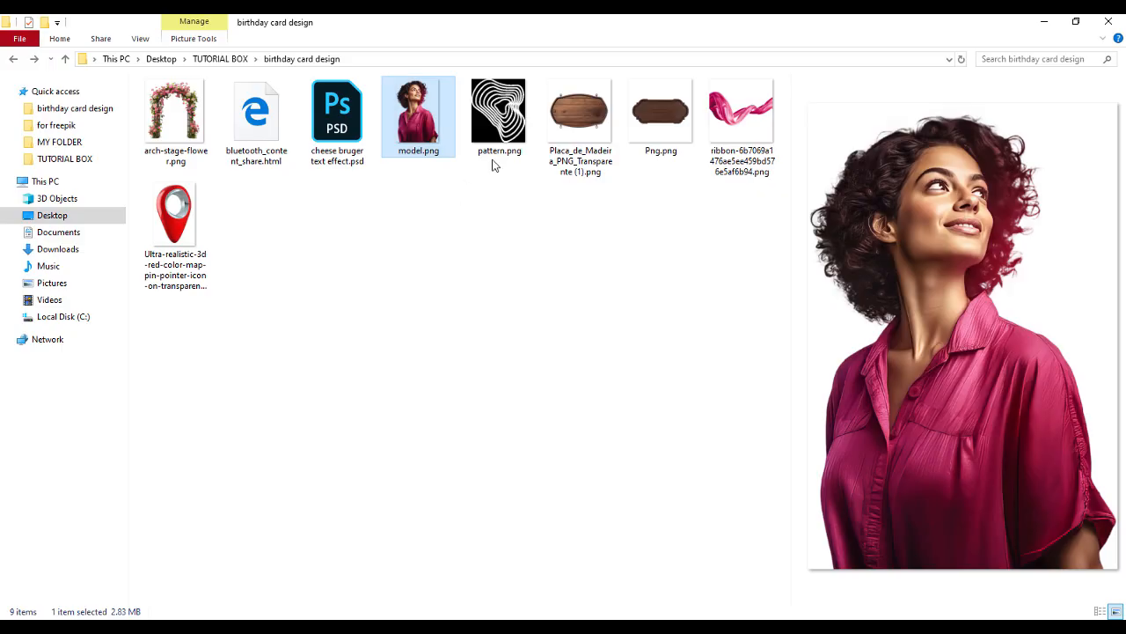
{"action": "left_click_drag", "start_coordinate": [498, 114], "coordinate": [565, 317]}
{"action": "key", "text": "Return"}
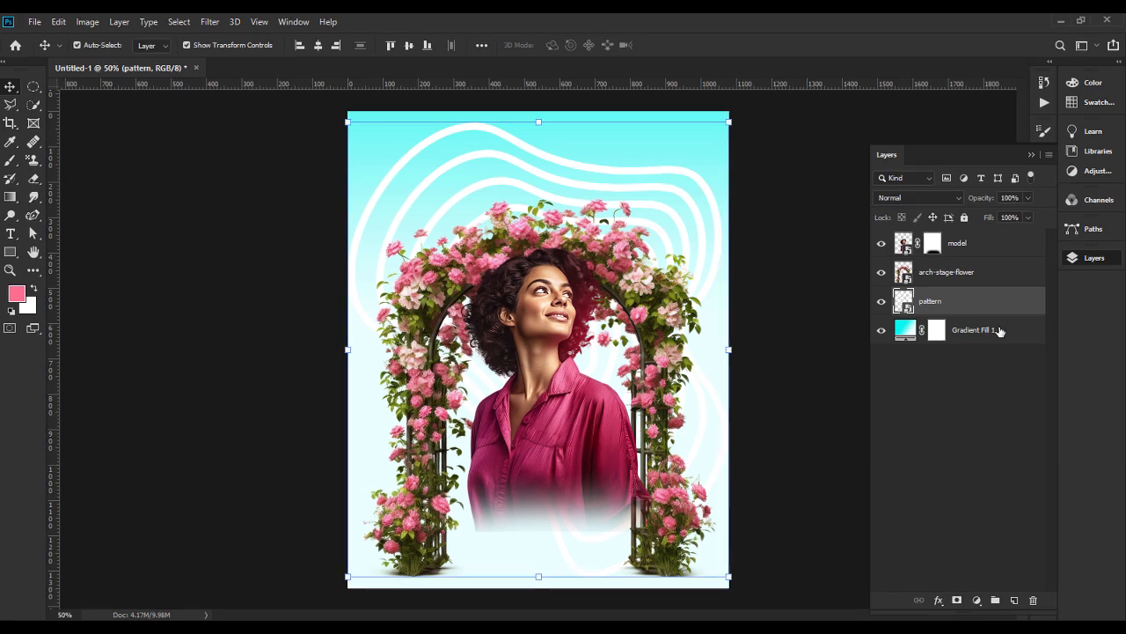
Set the pattern layer's blend mode to Soft Light and its opacity to 79%.
{"action": "left_click", "coordinate": [915, 197]}
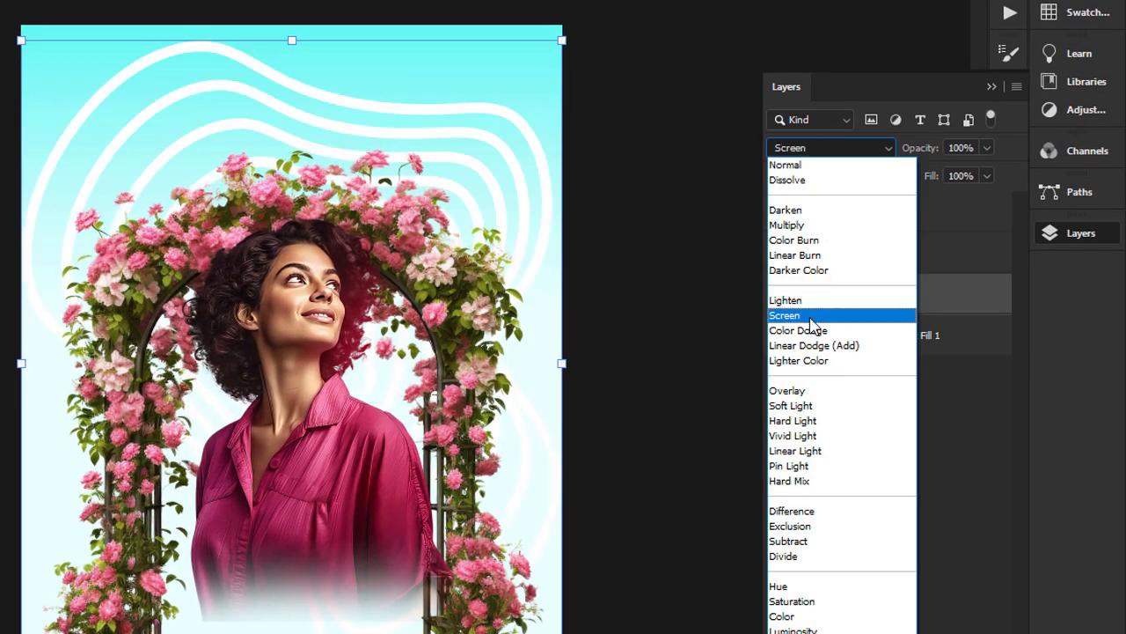
{"action": "left_click", "coordinate": [802, 406]}
{"action": "left_click", "coordinate": [968, 147]}
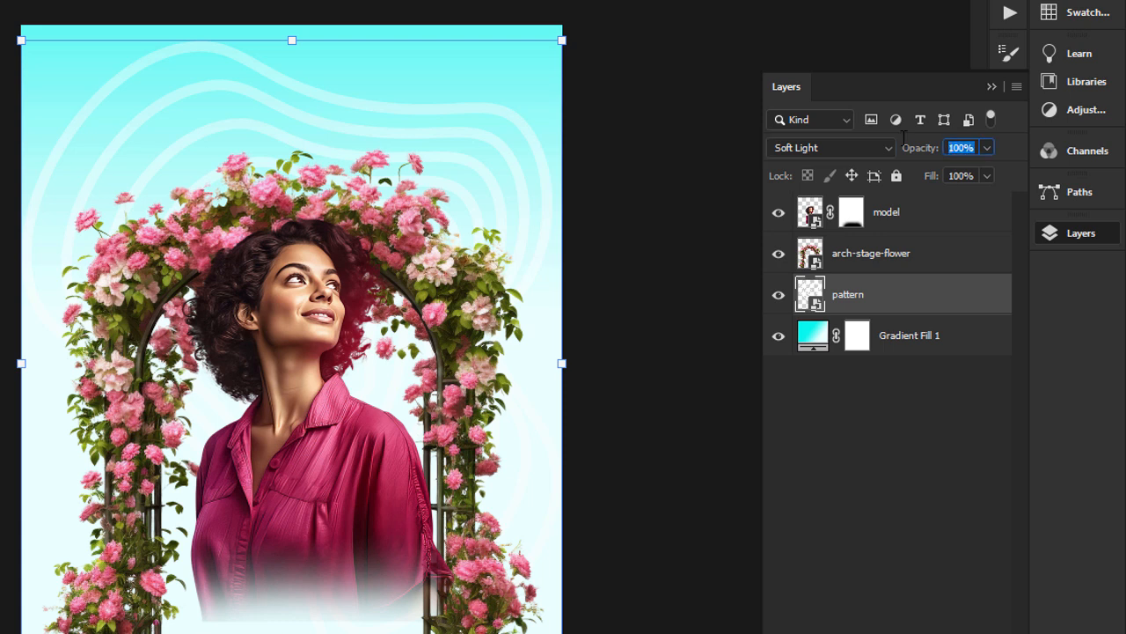
{"action": "type", "text": "75"}
Move the pattern up to the canvas's upper edge behind the arch and enlarge it slightly.
{"action": "left_click_drag", "start_coordinate": [337, 102], "coordinate": [322, 28]}
{"action": "left_click_drag", "start_coordinate": [594, 299], "coordinate": [591, 267]}
{"action": "key", "text": "Return"}
{"action": "left_click", "coordinate": [675, 295]}
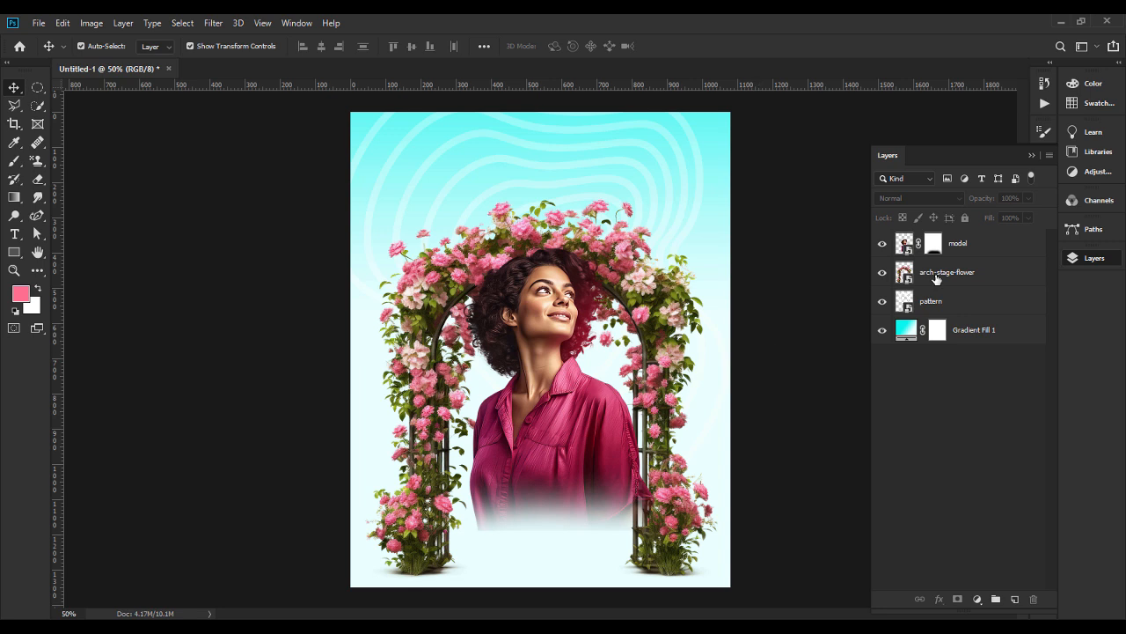
Place the pink ribbon PNG from the birthday card design folder above the arch-stage-flower layer and scale it to 13.05%.
{"action": "left_click", "coordinate": [969, 269]}
{"action": "key", "text": "alt+Tab"}
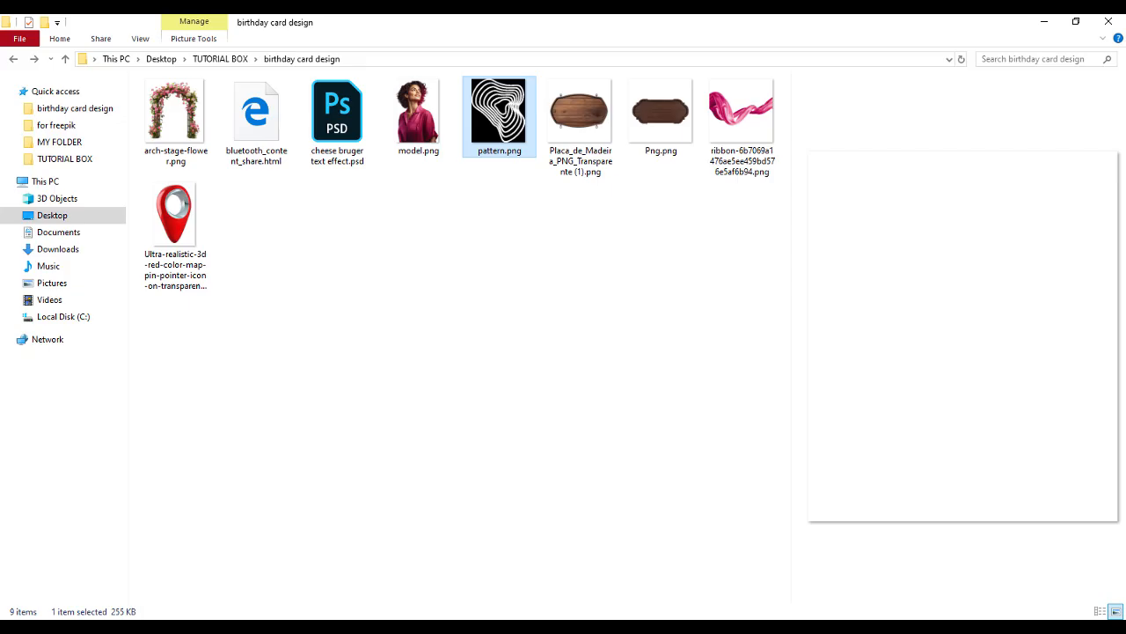
{"action": "left_click_drag", "start_coordinate": [741, 127], "coordinate": [459, 410]}
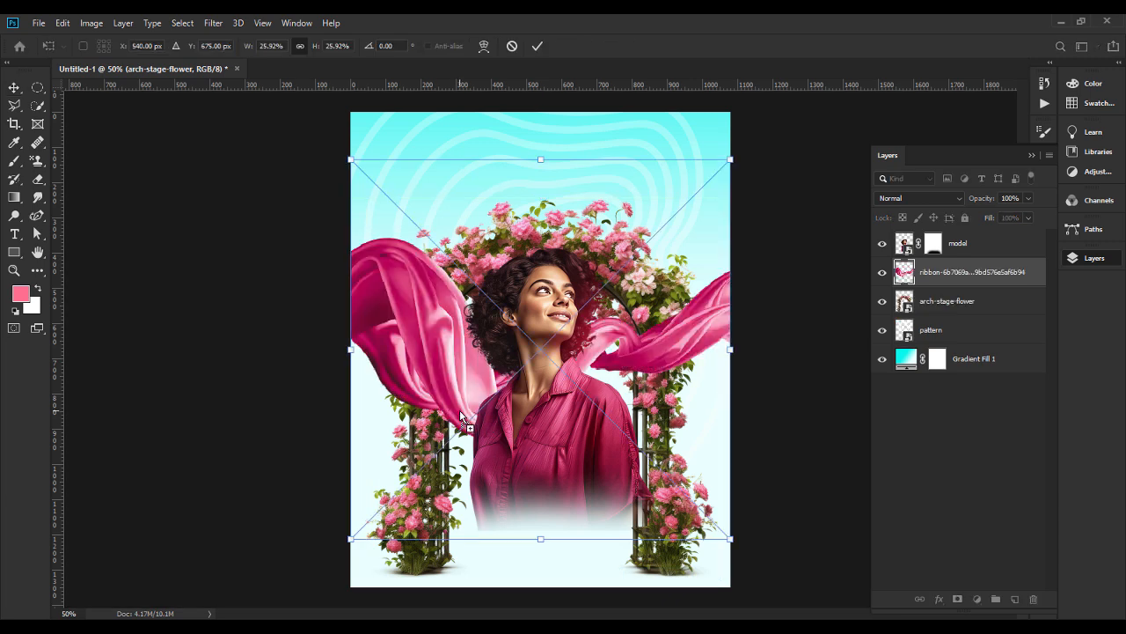
{"action": "key", "text": "Return"}
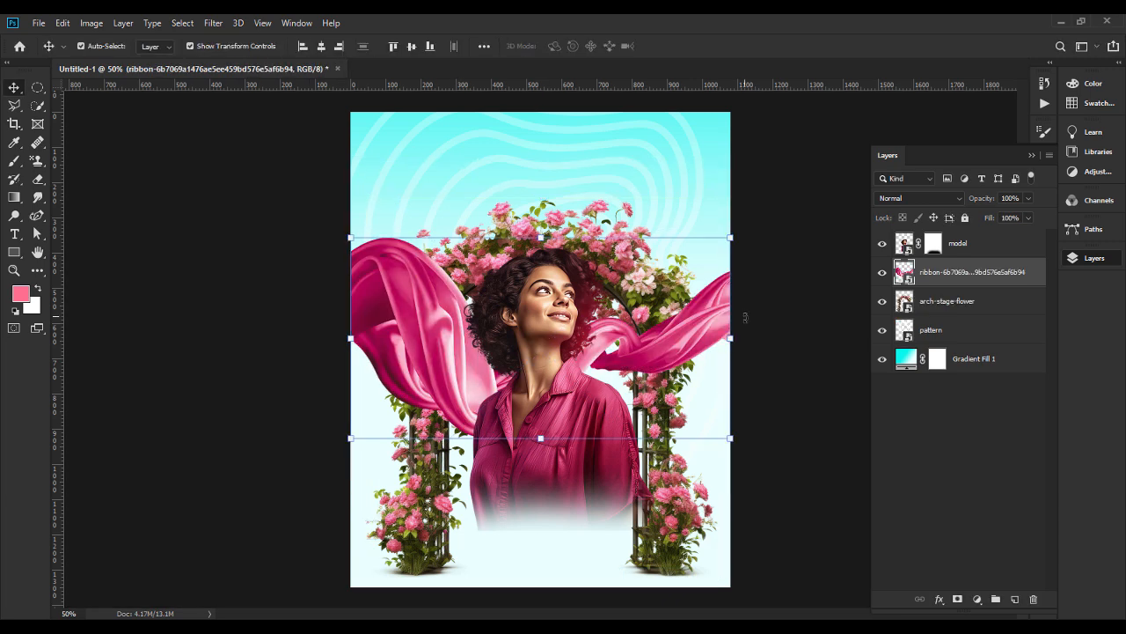
{"action": "left_click_drag", "start_coordinate": [727, 343], "coordinate": [541, 343]}
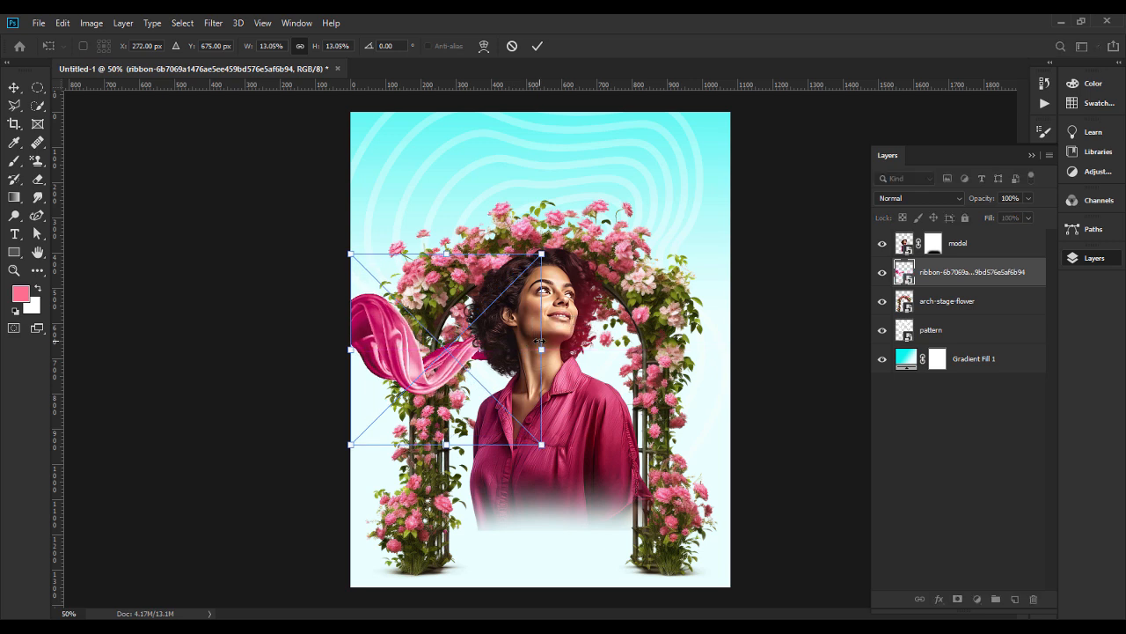
{"action": "key", "text": "Return"}
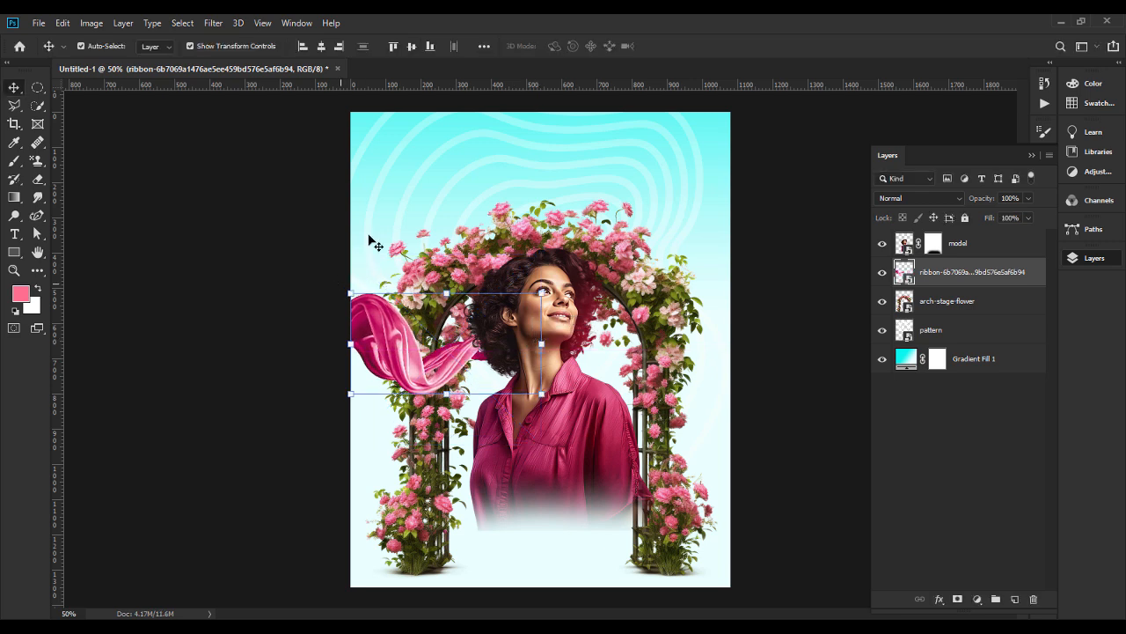
{"action": "key", "text": "ctrl+t"}
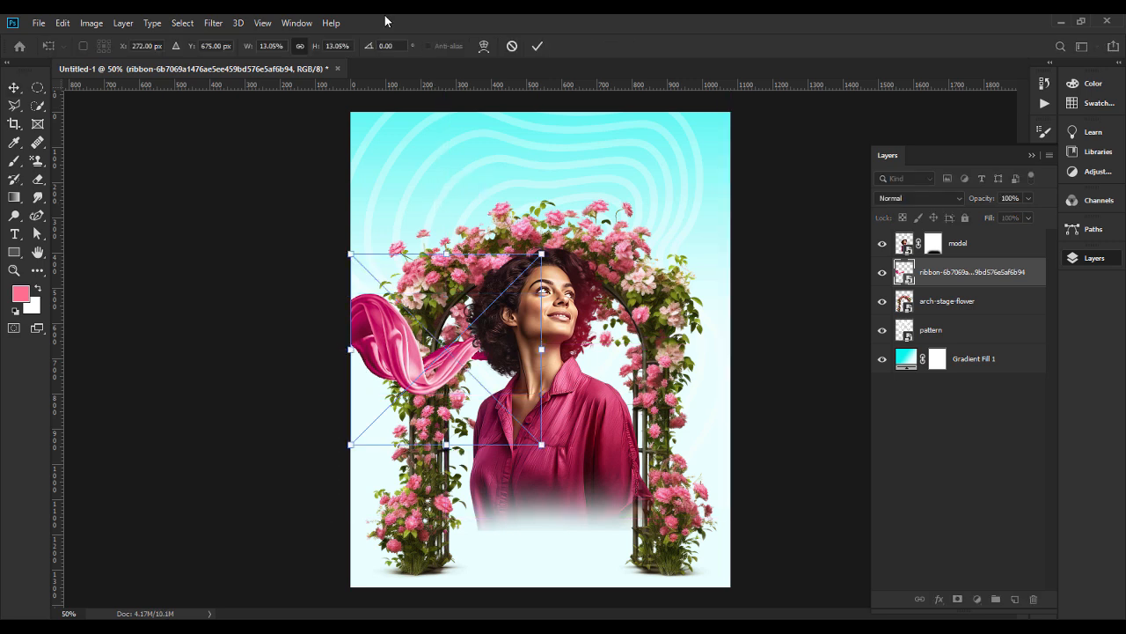
{"action": "left_click", "coordinate": [386, 46]}
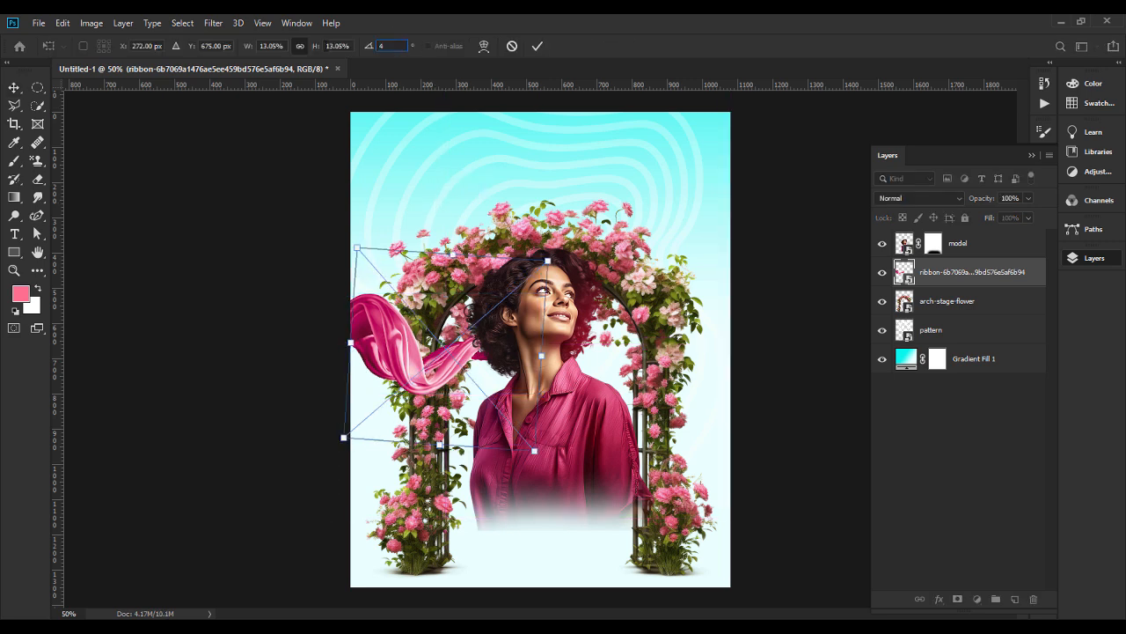
{"action": "type", "text": "45"}
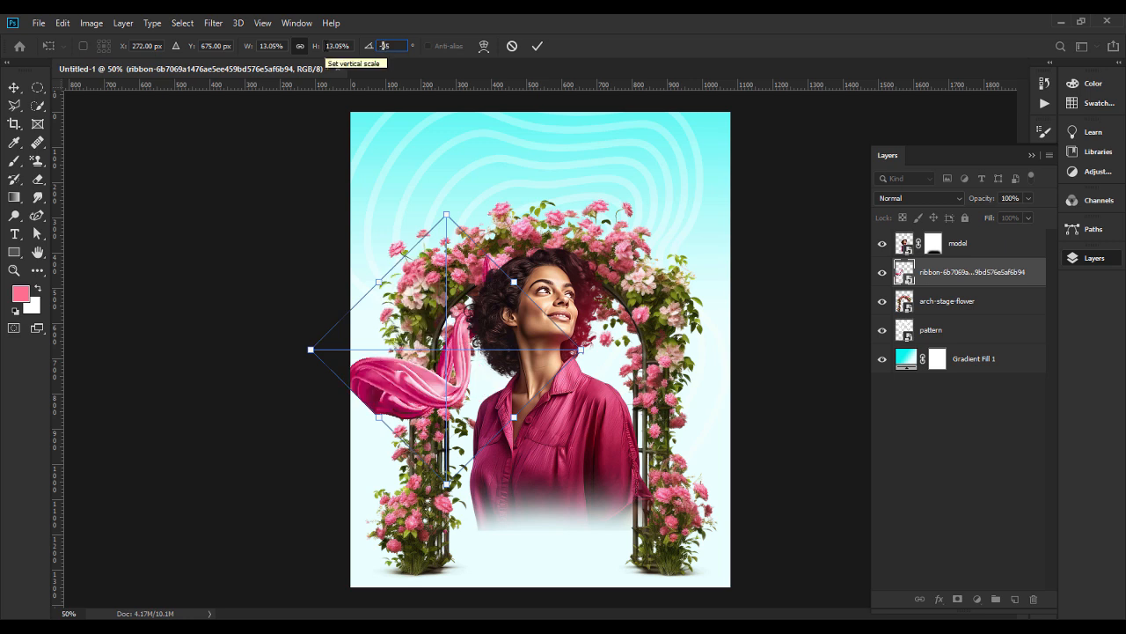
{"action": "key", "text": "Return"}
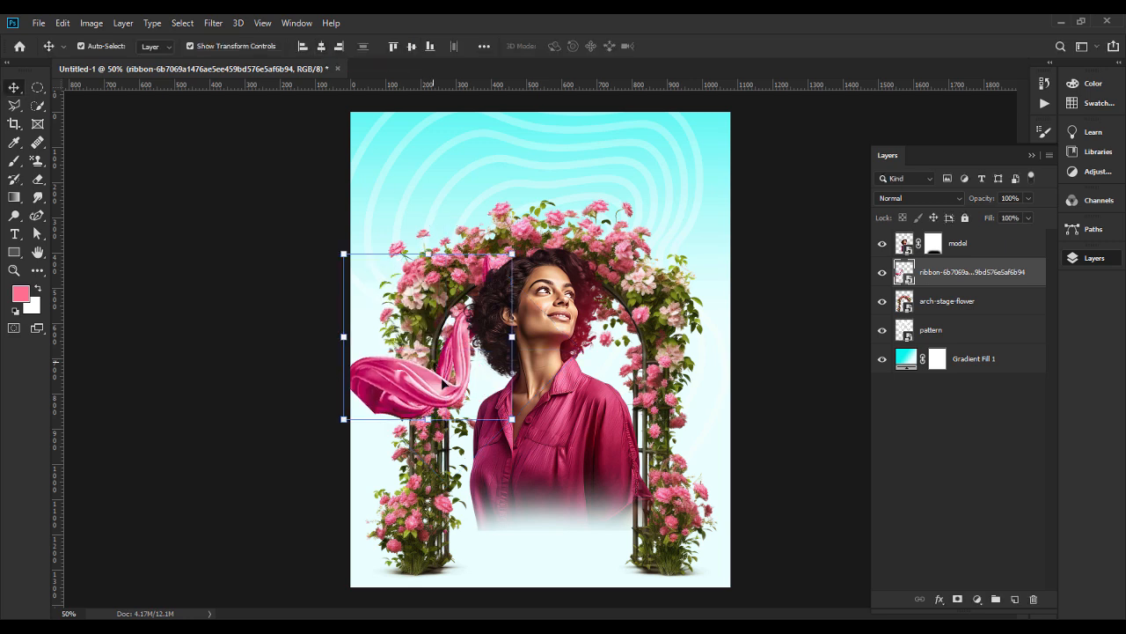
{"action": "left_click_drag", "start_coordinate": [447, 386], "coordinate": [413, 428]}
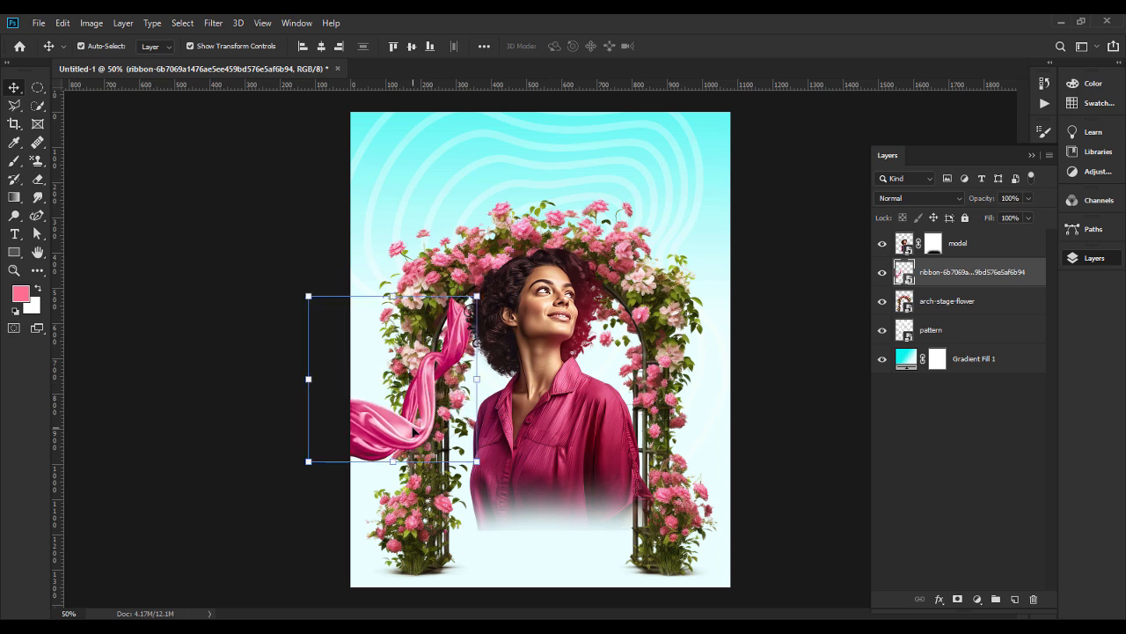
{"action": "key", "text": "ctrl+z"}
{"action": "key", "text": "ctrl+z"}
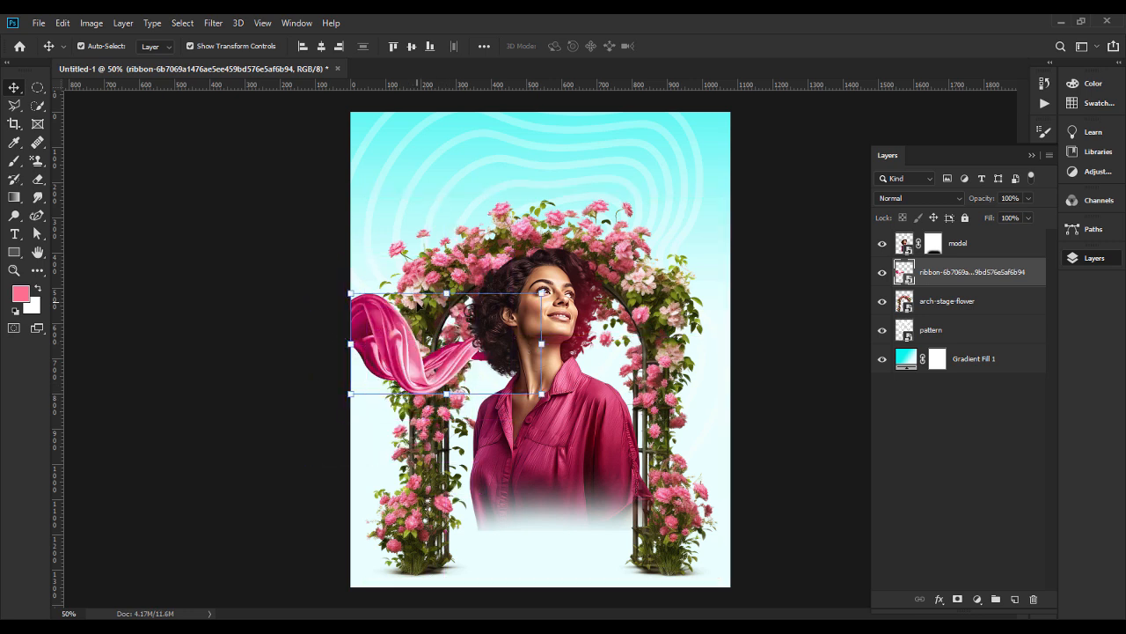
Rotate the ribbon slightly counterclockwise and move it lower so it runs from the canvas's left edge to behind the model.
{"action": "key", "text": "ctrl+t"}
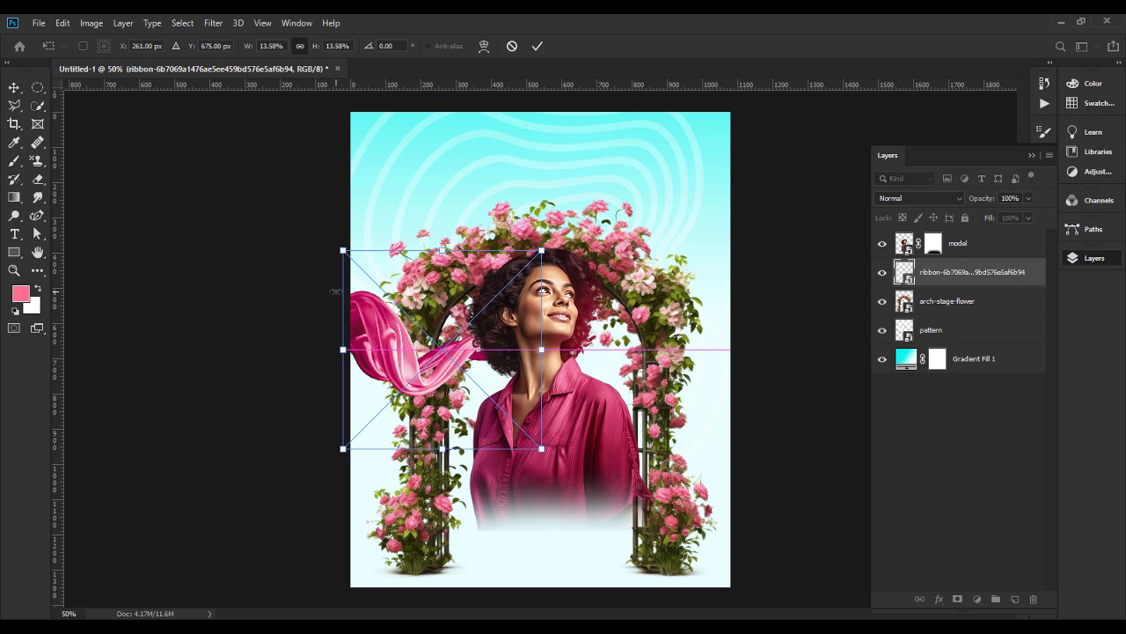
{"action": "left_click_drag", "start_coordinate": [336, 240], "coordinate": [329, 282]}
{"action": "left_click_drag", "start_coordinate": [407, 366], "coordinate": [377, 398]}
{"action": "key", "text": "Return"}
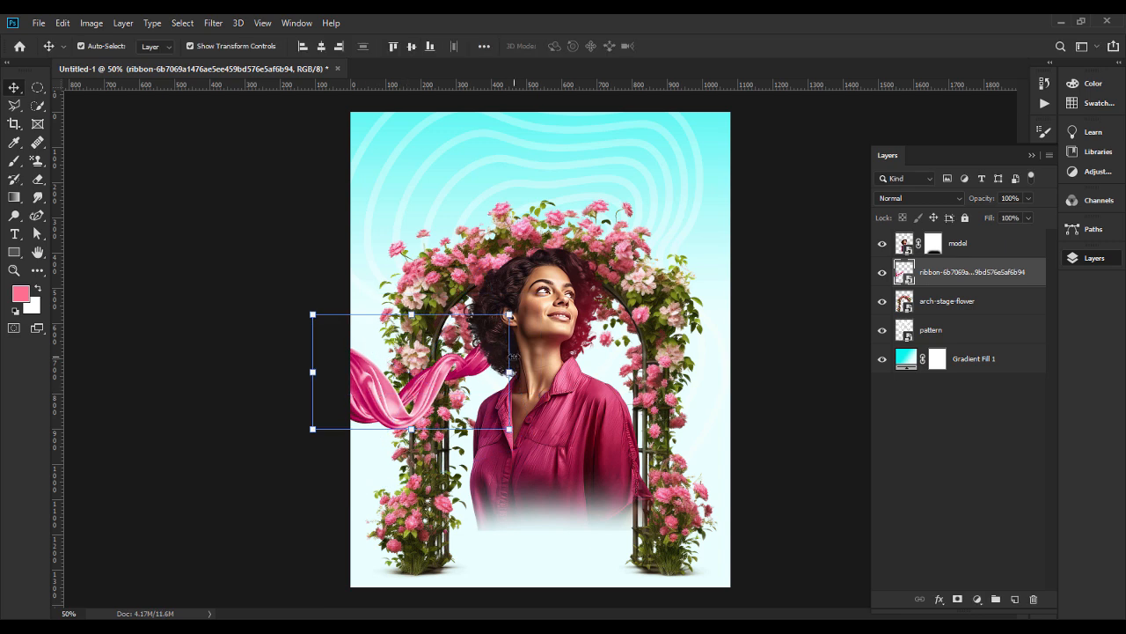
Duplicate the ribbon, flip the copy horizontally, and place it on the model's right side to mirror the original.
{"action": "key", "text": "ctrl"}
{"action": "key", "text": "ctrl+j"}
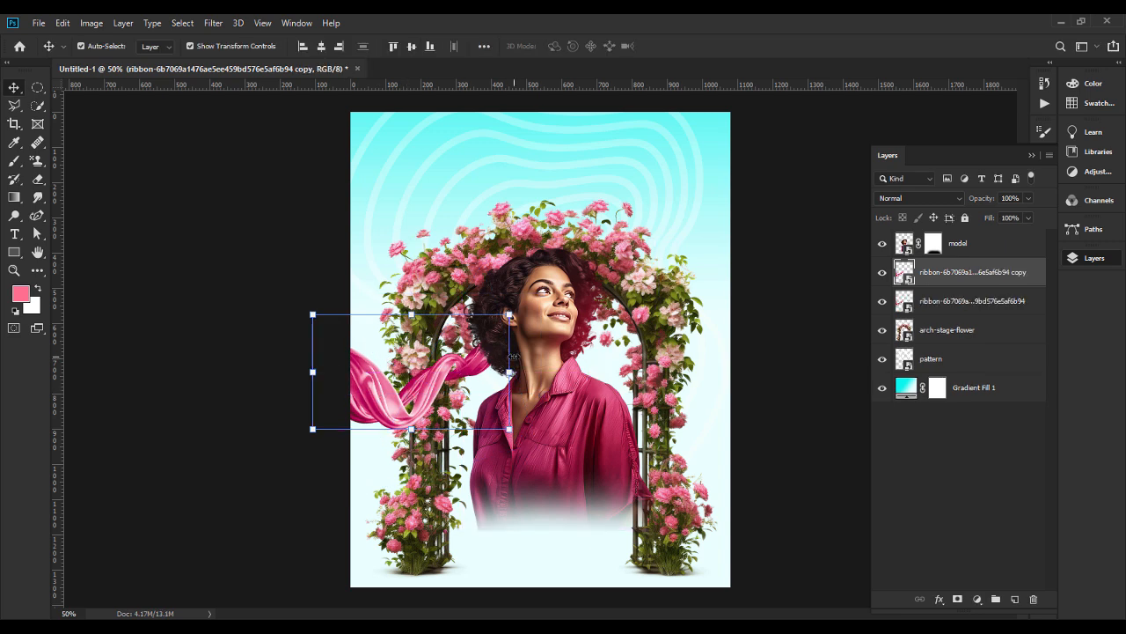
{"action": "key", "text": "ctrl+t"}
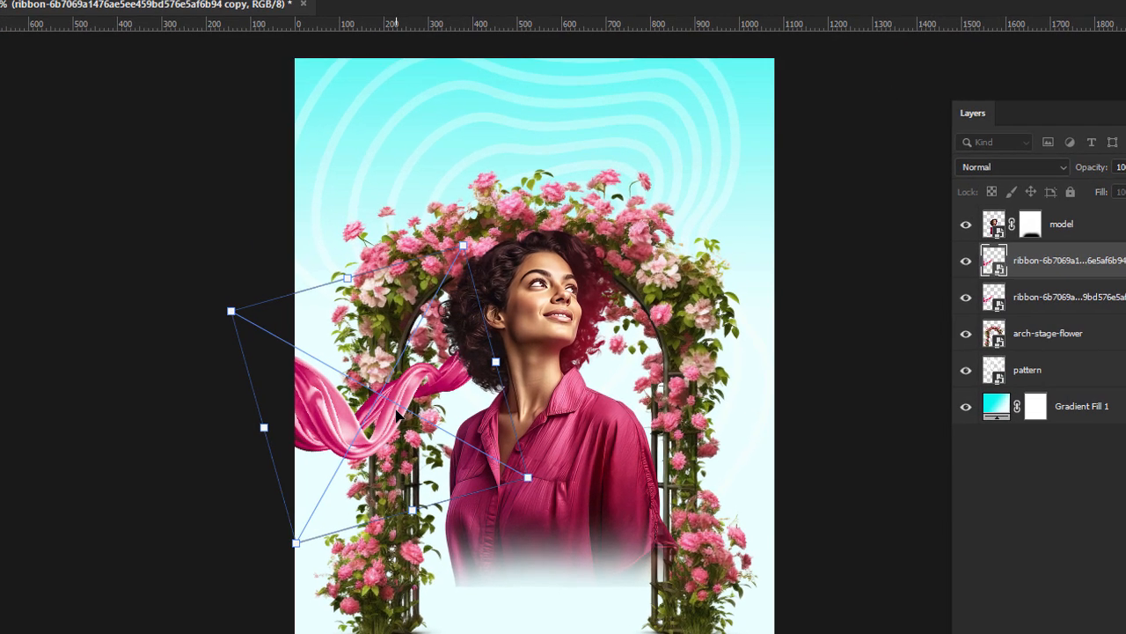
{"action": "right_click", "coordinate": [430, 391]}
{"action": "left_click", "coordinate": [444, 616]}
{"action": "left_click_drag", "start_coordinate": [445, 436], "coordinate": [724, 413]}
{"action": "key", "text": "Return"}
{"action": "left_click", "coordinate": [872, 553]}
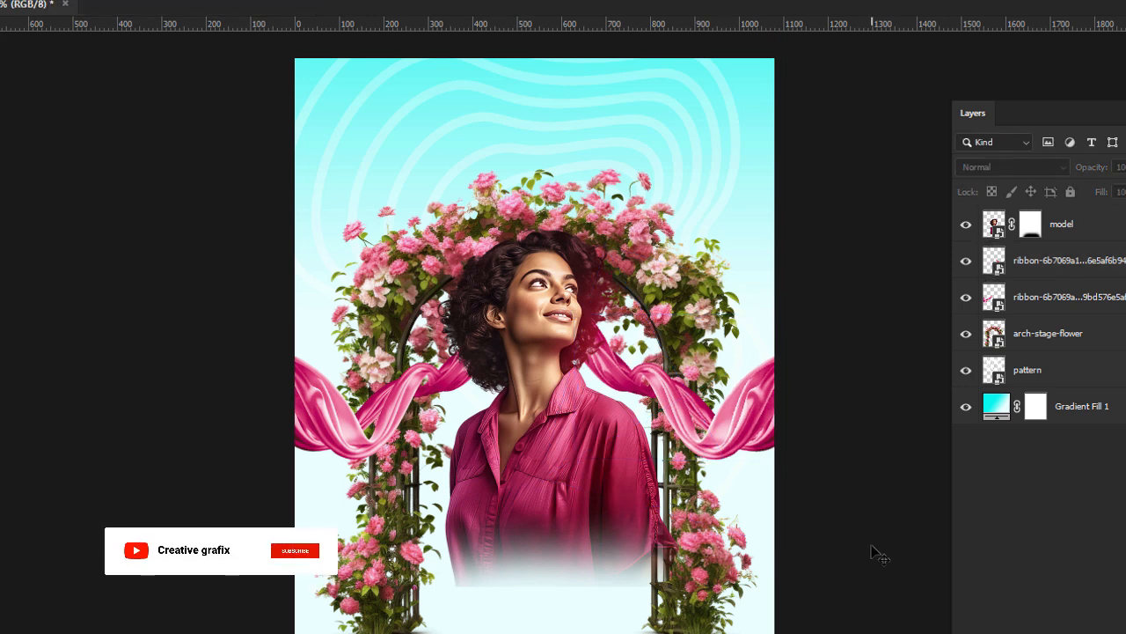
Enlarge the pattern behind the arch so it extends further past the canvas's left edge.
{"action": "left_click", "coordinate": [722, 181]}
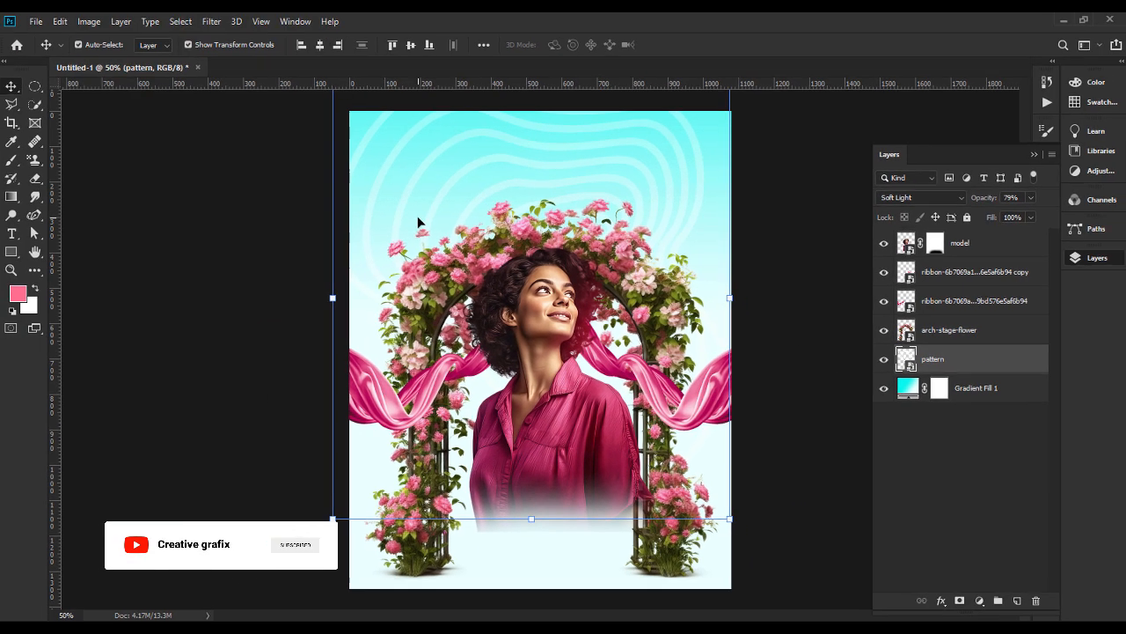
{"action": "left_click", "coordinate": [335, 308]}
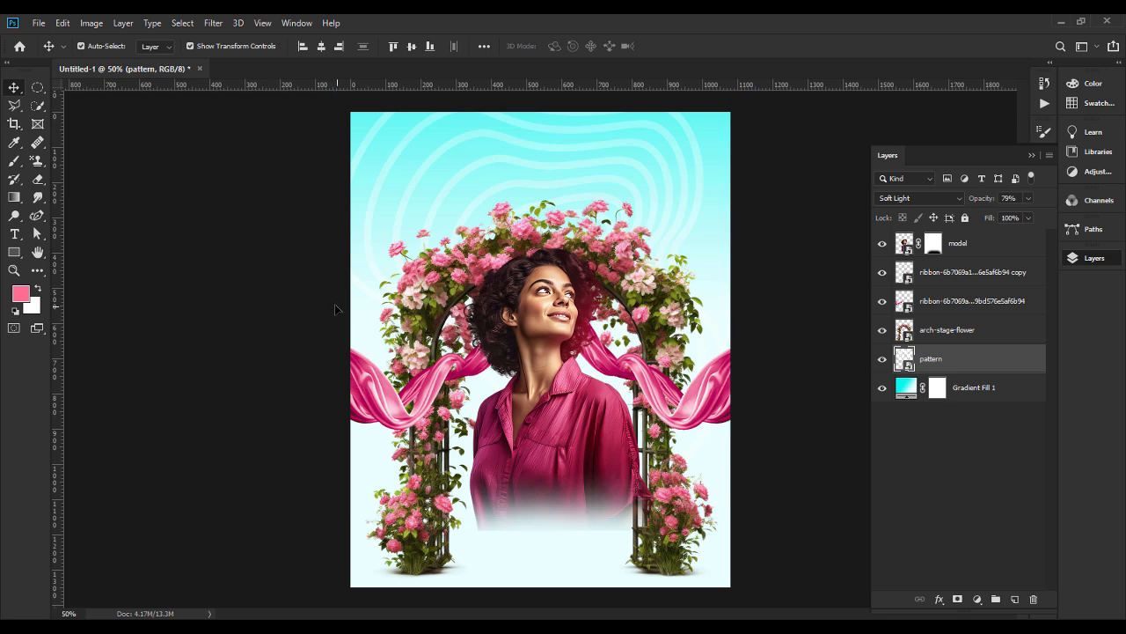
{"action": "left_click", "coordinate": [974, 360]}
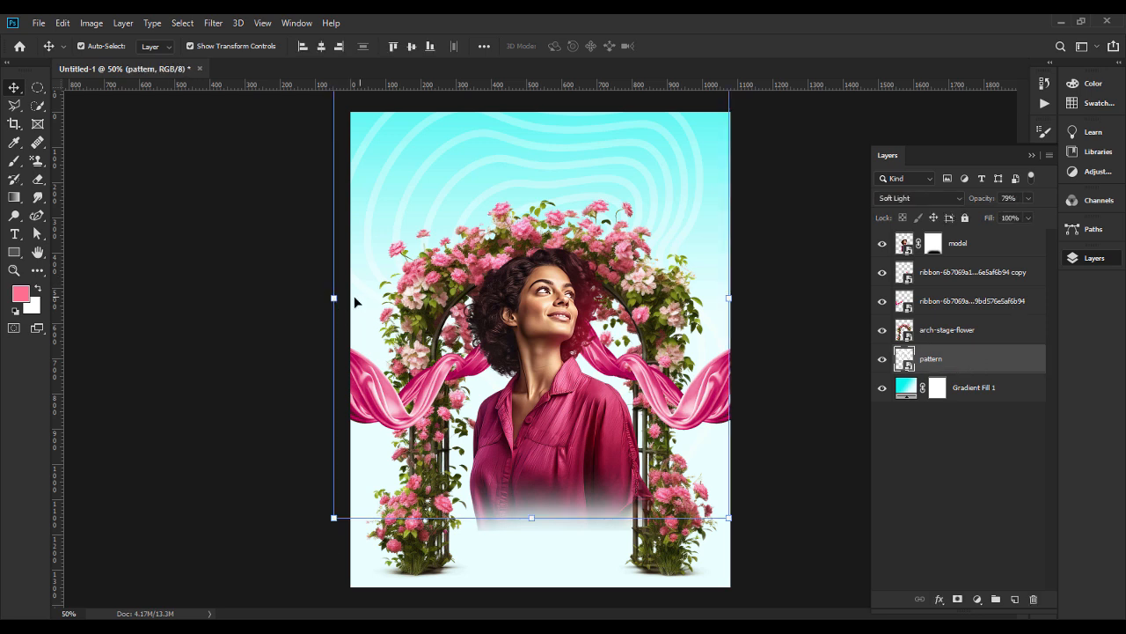
{"action": "left_click_drag", "start_coordinate": [328, 298], "coordinate": [292, 309]}
{"action": "key", "text": "Return"}
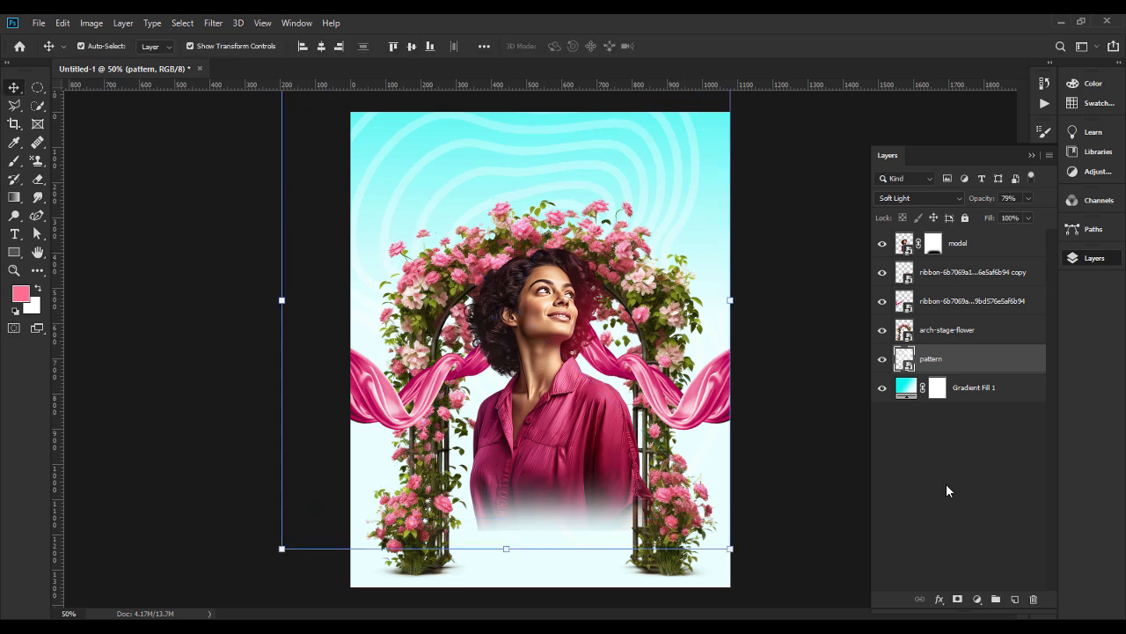
Add a linear color-to-transparent gradient fill above the model layer and set its opaque-end color stop to ff6887.
{"action": "left_click", "coordinate": [990, 256]}
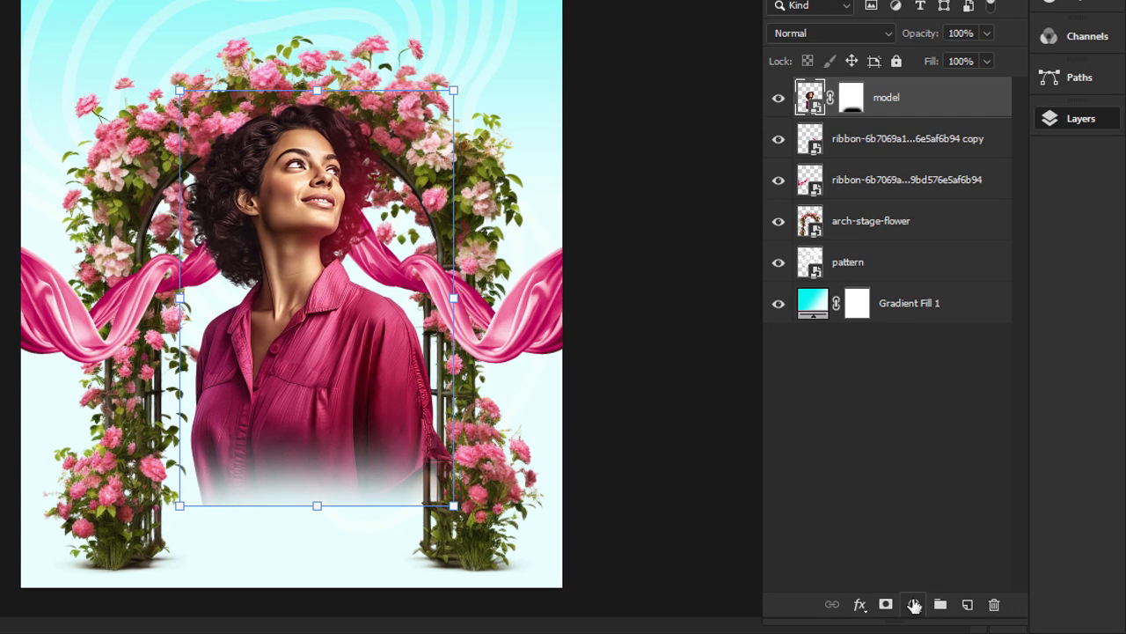
{"action": "left_click", "coordinate": [914, 605]}
{"action": "left_click", "coordinate": [946, 264]}
{"action": "left_click", "coordinate": [761, 259]}
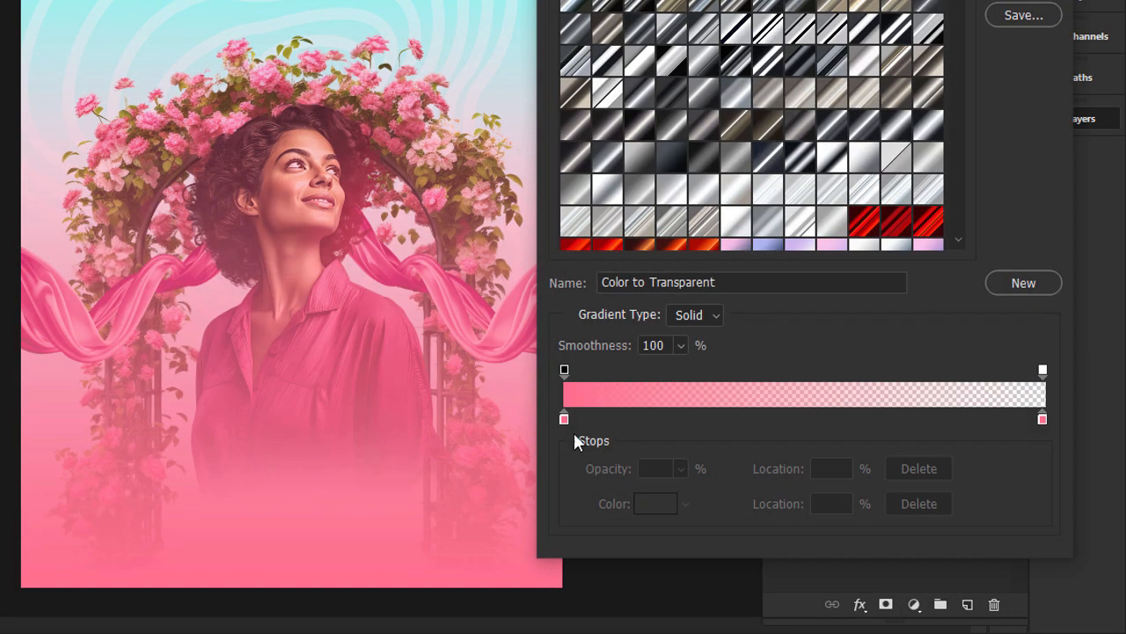
{"action": "double_click", "coordinate": [564, 419]}
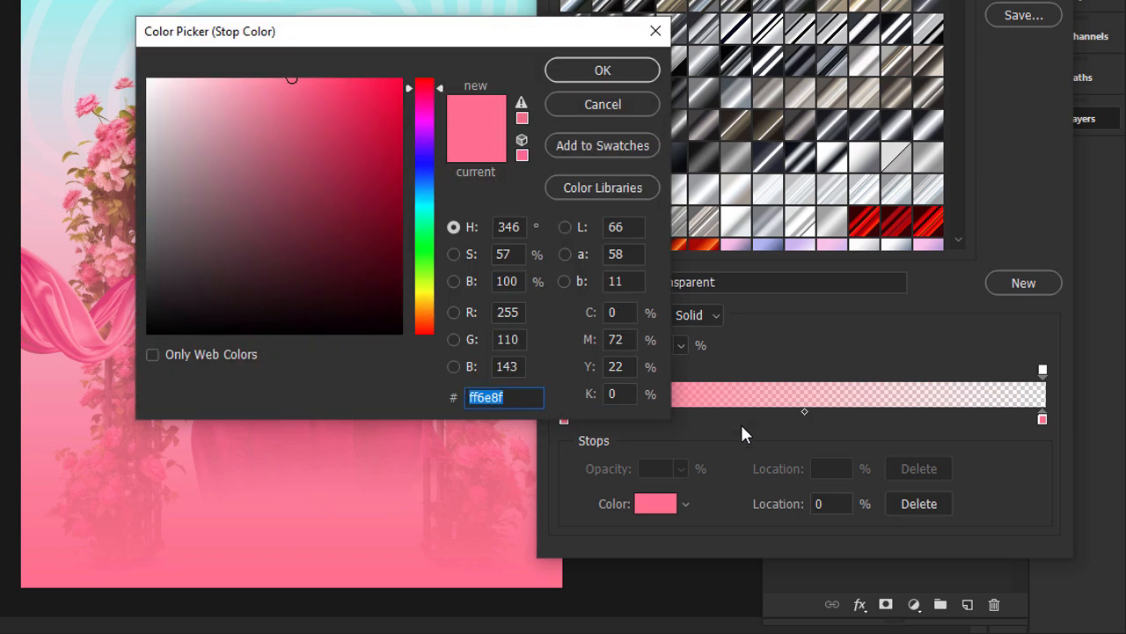
{"action": "type", "text": "ff"}
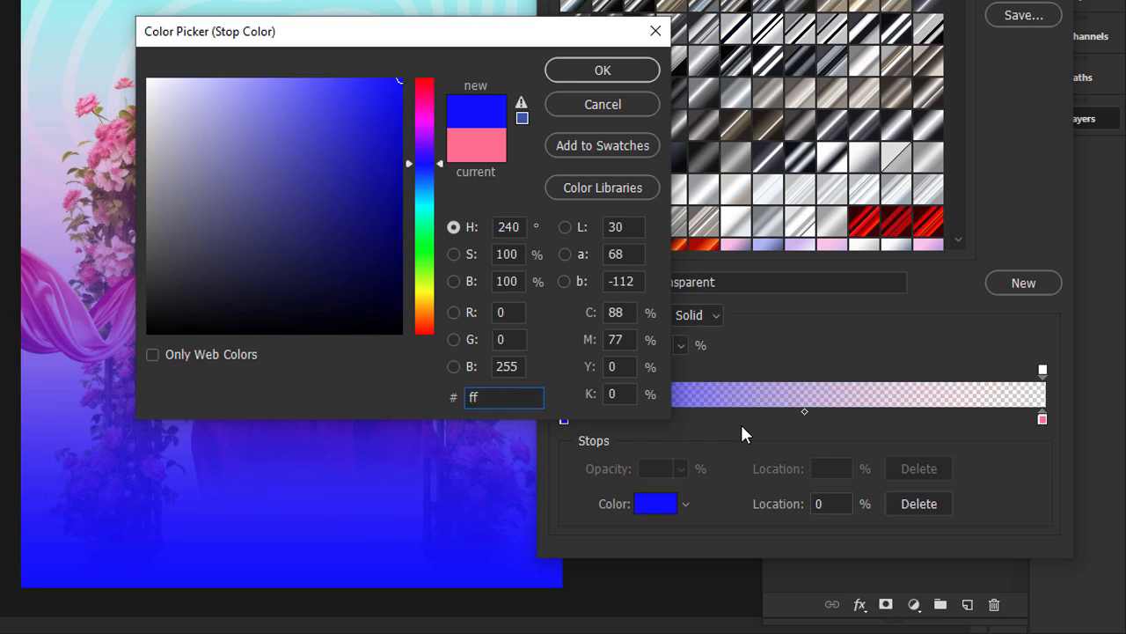
{"action": "type", "text": "6887"}
{"action": "left_click", "coordinate": [566, 74]}
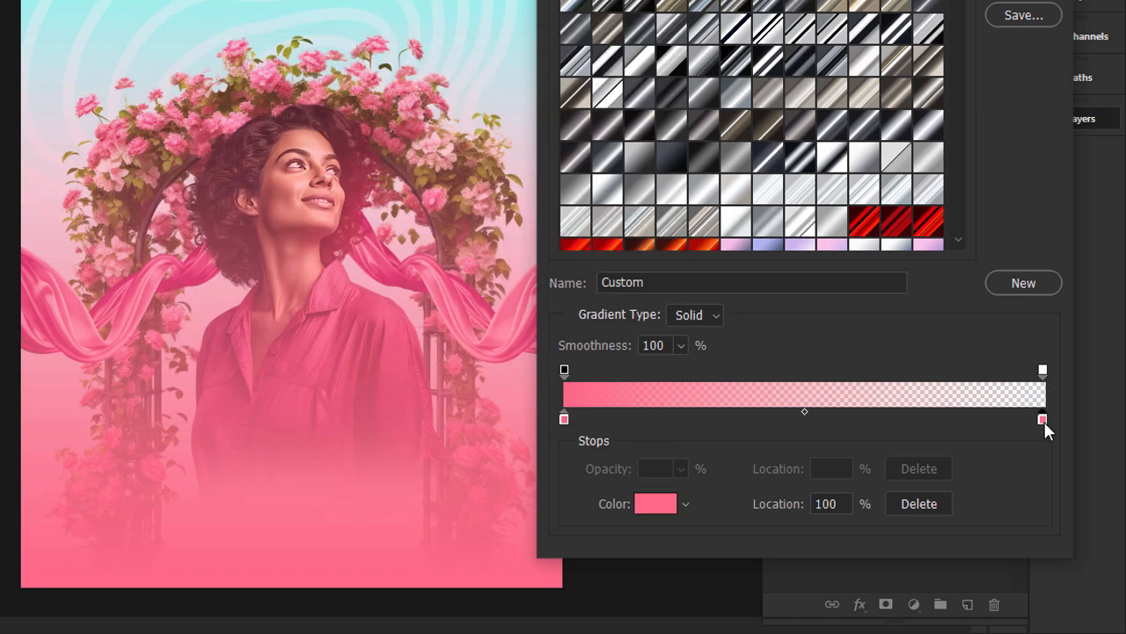
Set the gradient's transparent-end color stop to ffffff, then shift the pink gradient upward over the lower canvas and apply it.
{"action": "double_click", "coordinate": [1044, 421]}
{"action": "left_click_drag", "start_coordinate": [266, 165], "coordinate": [125, 62]}
{"action": "type", "text": "ffffff"}
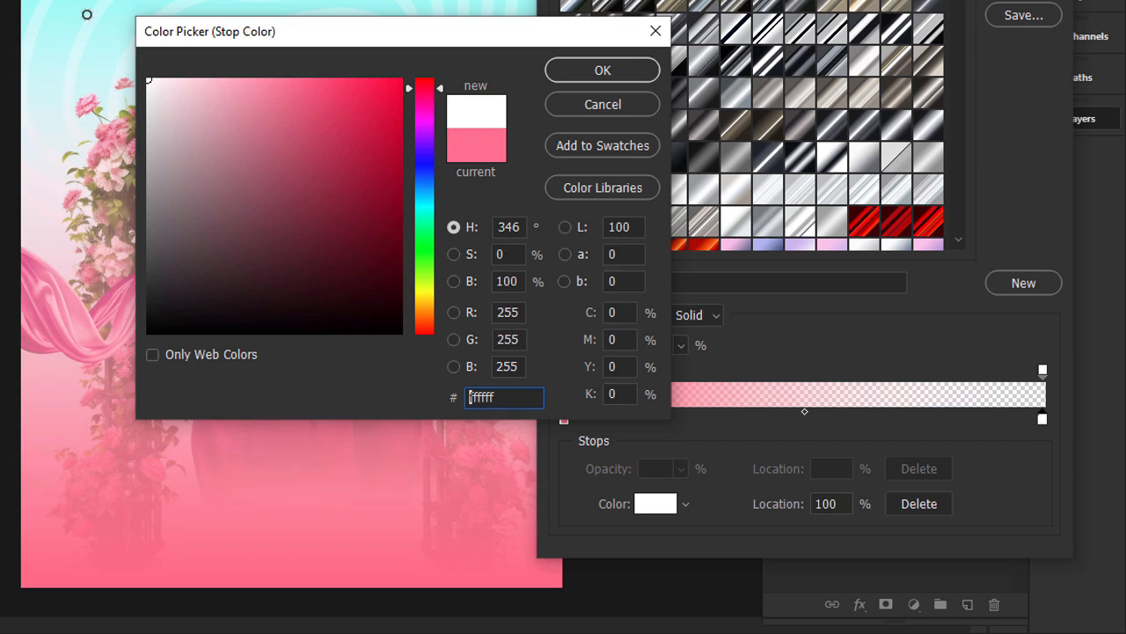
{"action": "key", "text": "Return"}
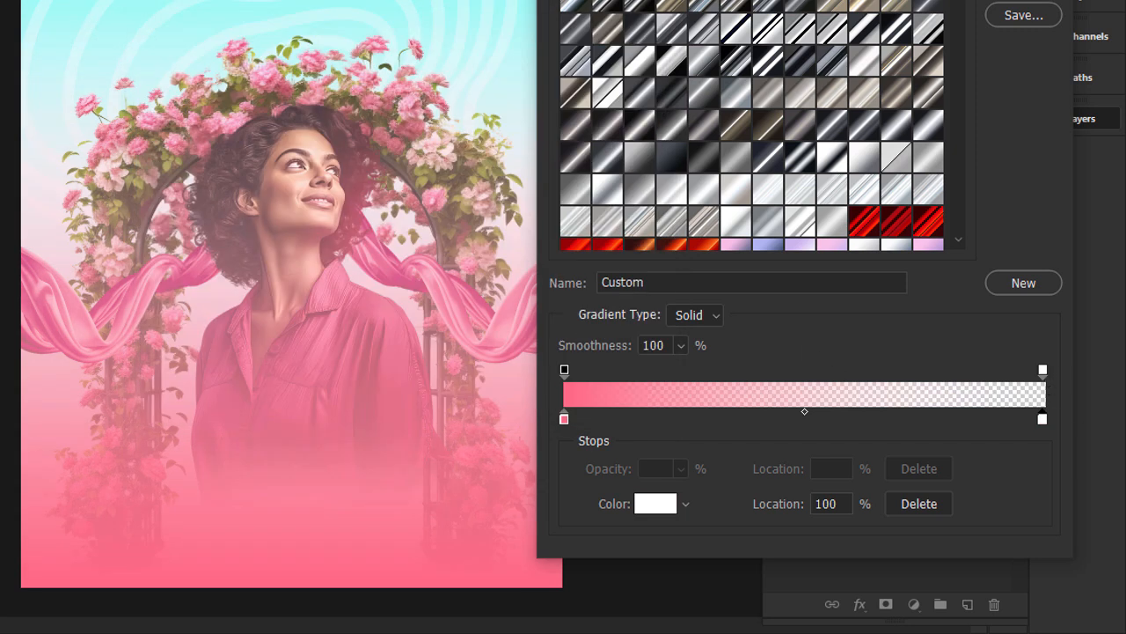
{"action": "key", "text": "Return"}
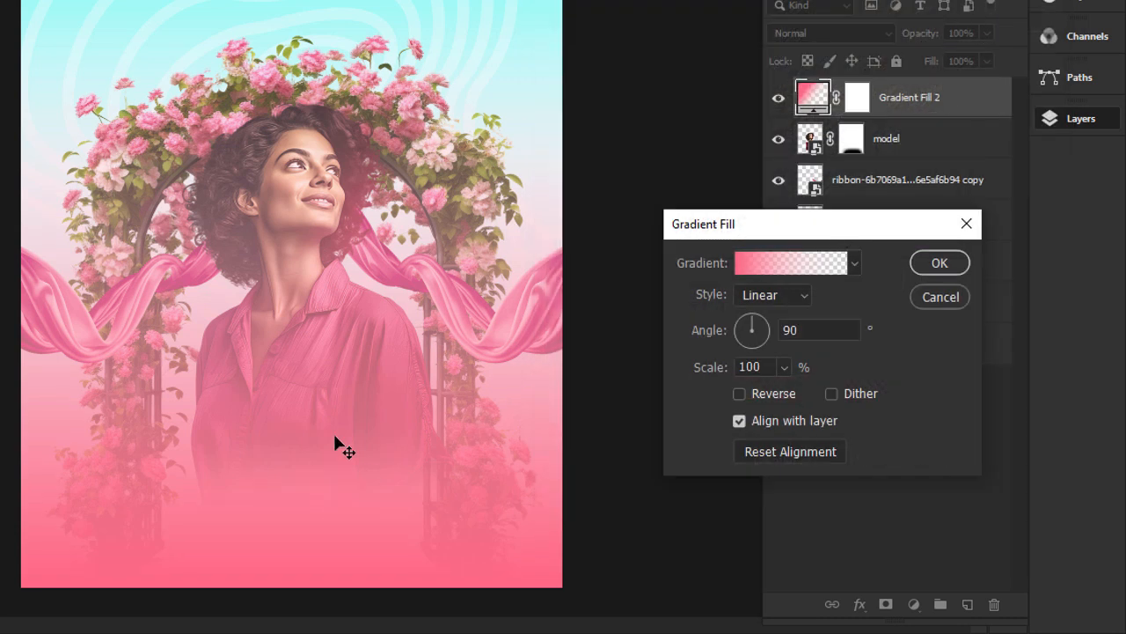
{"action": "left_click_drag", "start_coordinate": [326, 467], "coordinate": [341, 373]}
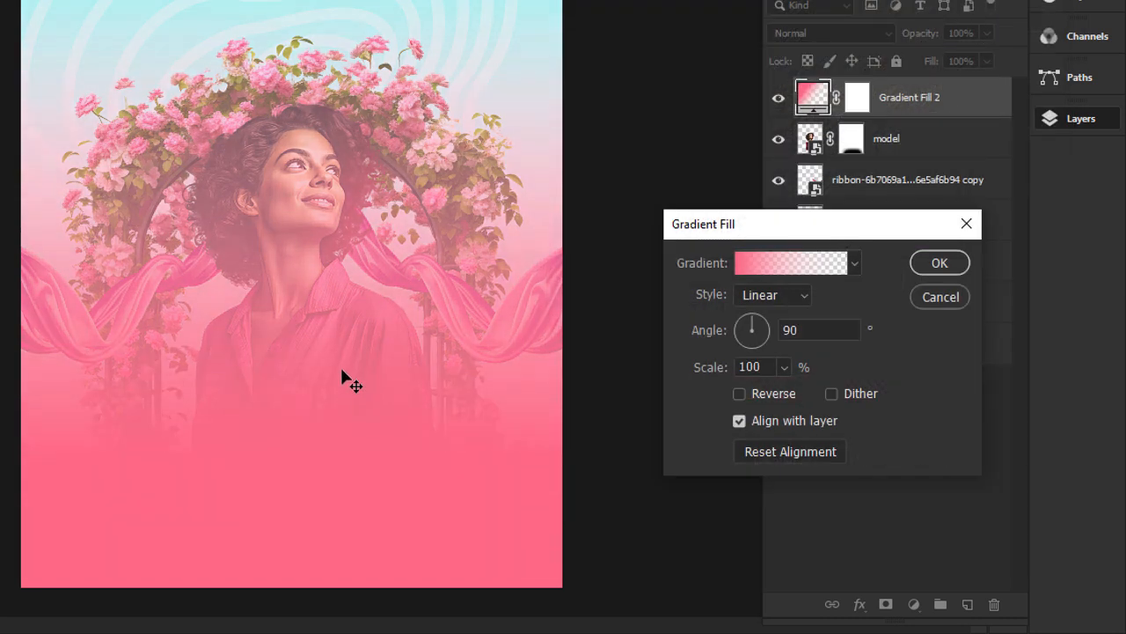
{"action": "left_click", "coordinate": [928, 264]}
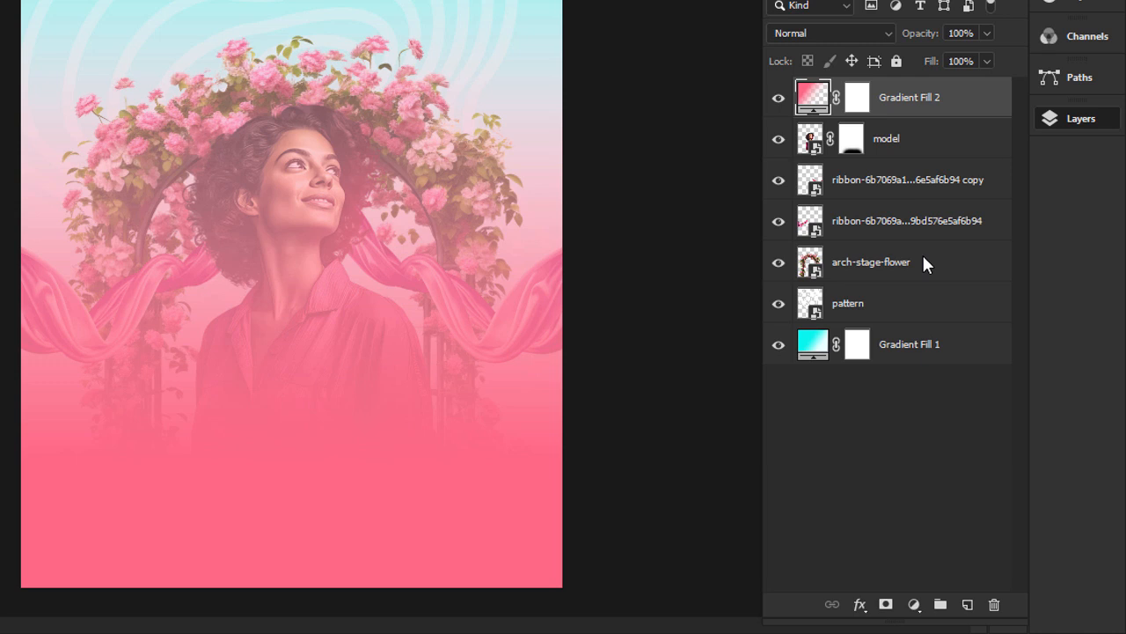
Erase the pink gradient's mask over the model and arch with a 700 px soft eraser.
{"action": "left_click", "coordinate": [856, 106]}
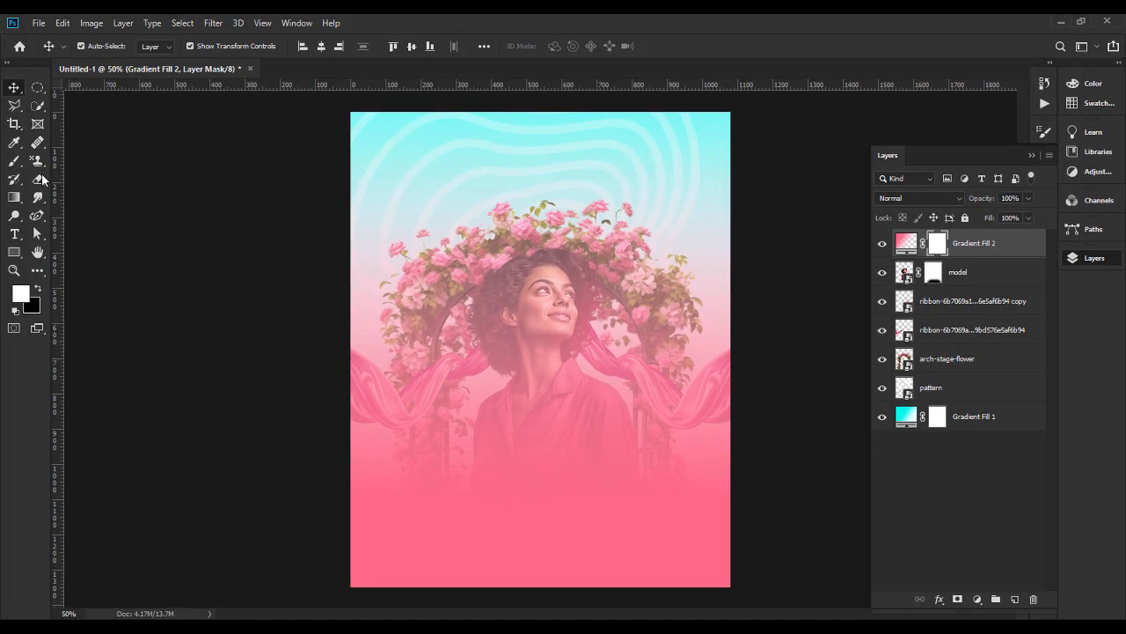
{"action": "key", "text": "e"}
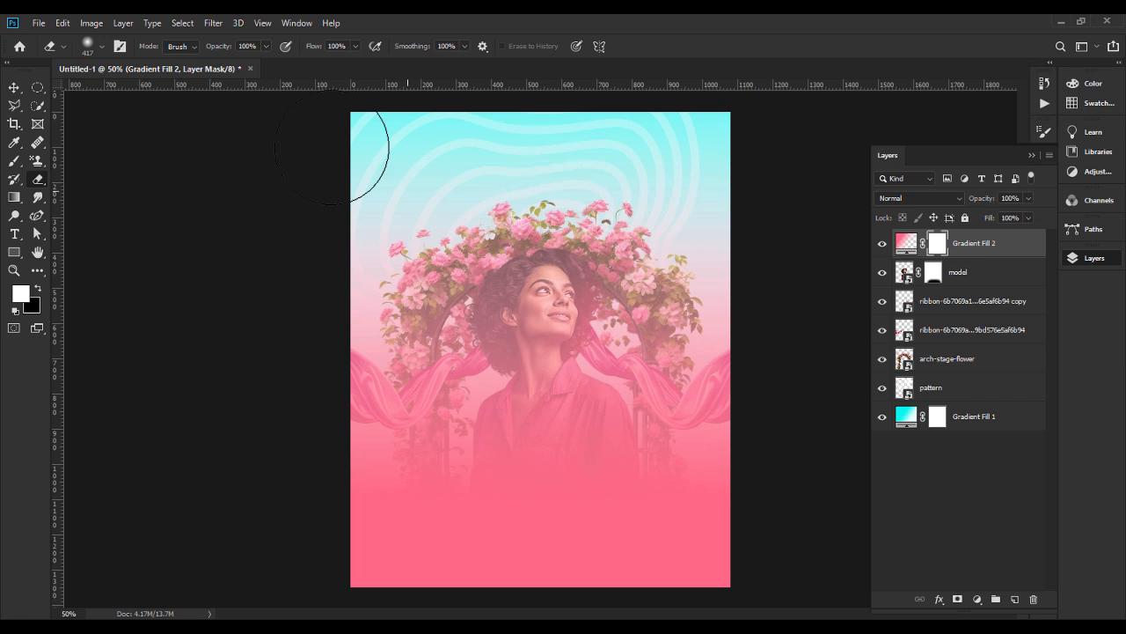
{"action": "left_click", "coordinate": [101, 44]}
{"action": "left_click", "coordinate": [142, 77]}
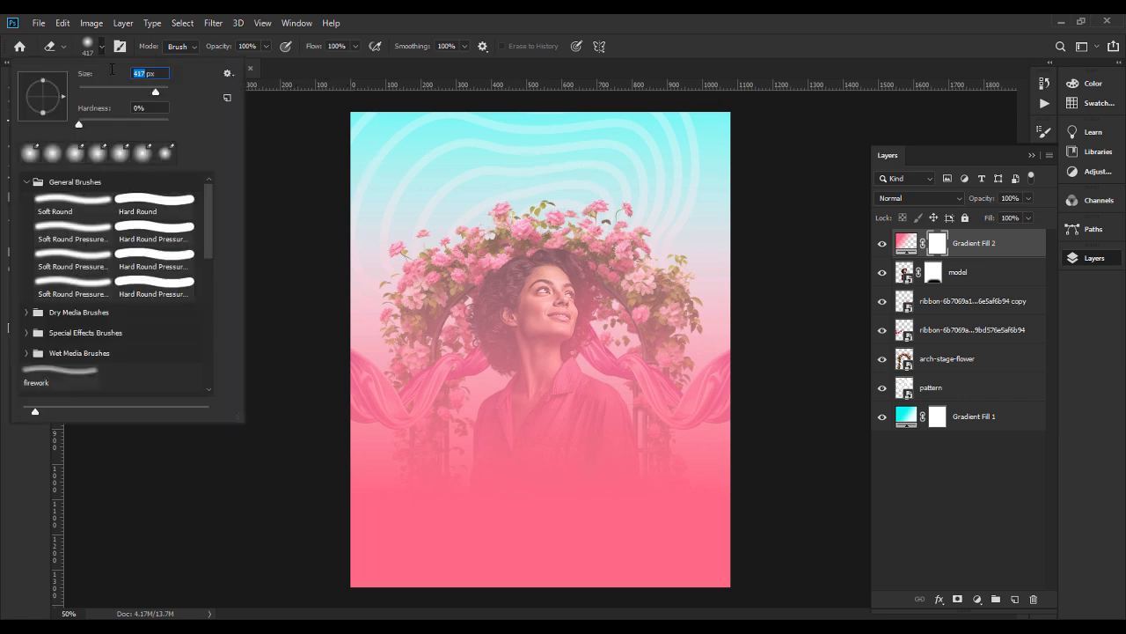
{"action": "type", "text": "700"}
{"action": "key", "text": "Return"}
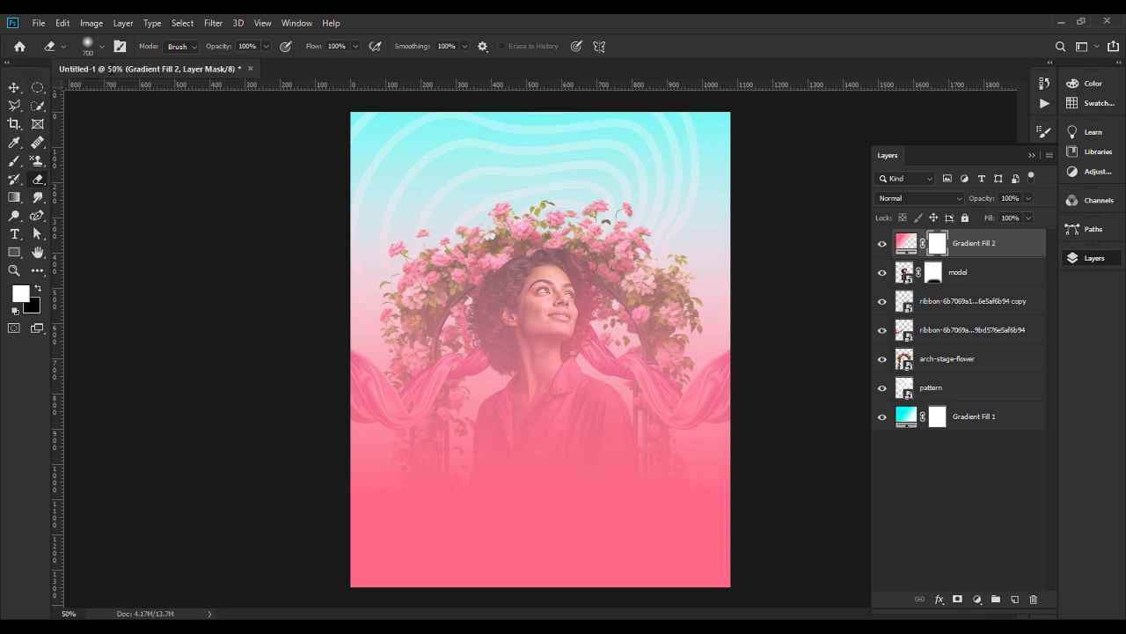
{"action": "left_click", "coordinate": [551, 313]}
{"action": "mouse_move", "coordinate": [547, 339]}
{"action": "left_mouse_down"}
{"action": "mouse_move", "coordinate": [509, 307]}
{"action": "mouse_move", "coordinate": [479, 315]}
{"action": "mouse_move", "coordinate": [533, 351]}
{"action": "mouse_move", "coordinate": [591, 366]}
{"action": "mouse_move", "coordinate": [660, 264]}
{"action": "mouse_move", "coordinate": [666, 287]}
{"action": "mouse_move", "coordinate": [546, 352]}
{"action": "mouse_move", "coordinate": [520, 379]}
{"action": "mouse_move", "coordinate": [527, 405]}
{"action": "mouse_move", "coordinate": [514, 409]}
{"action": "mouse_move", "coordinate": [440, 334]}
{"action": "mouse_move", "coordinate": [520, 370]}
{"action": "mouse_move", "coordinate": [566, 414]}
{"action": "mouse_move", "coordinate": [592, 385]}
{"action": "mouse_move", "coordinate": [569, 361]}
{"action": "left_mouse_up"}
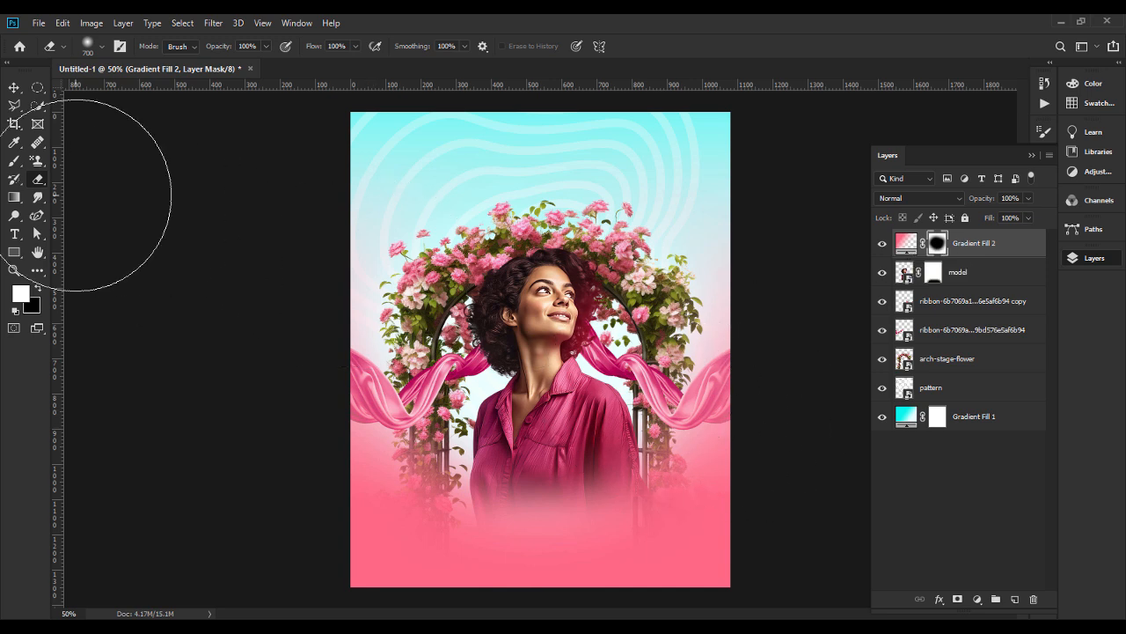
Paint white on the pink gradient's mask across the canvas's lower part with a 449 px soft round brush.
{"action": "left_click", "coordinate": [14, 160]}
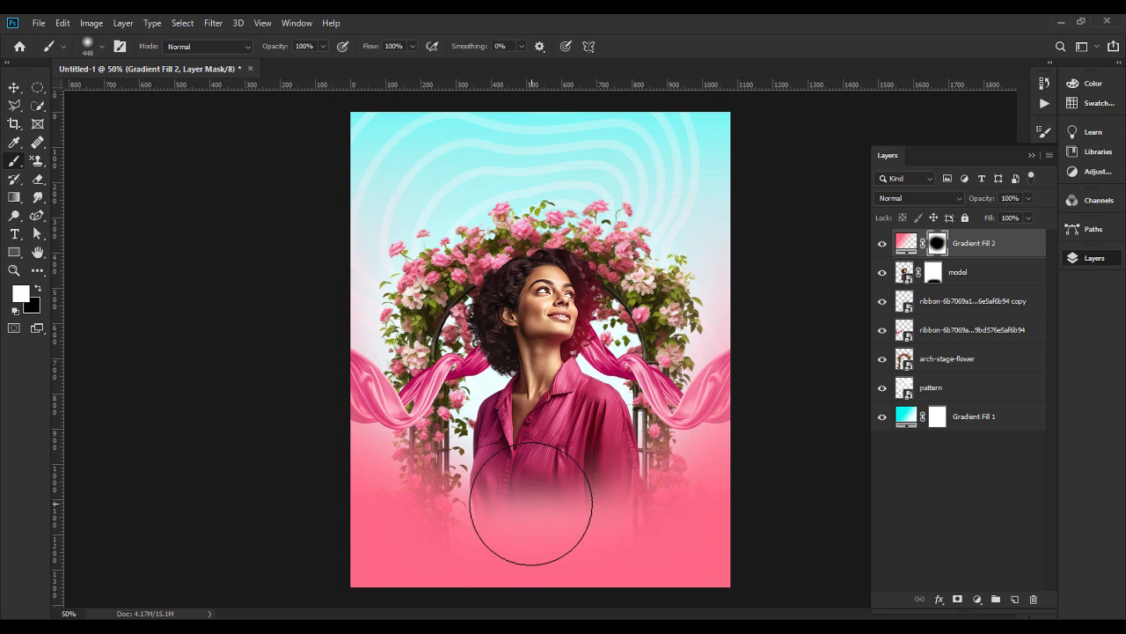
{"action": "key", "text": "ctrl+minus"}
{"action": "left_click", "coordinate": [102, 48]}
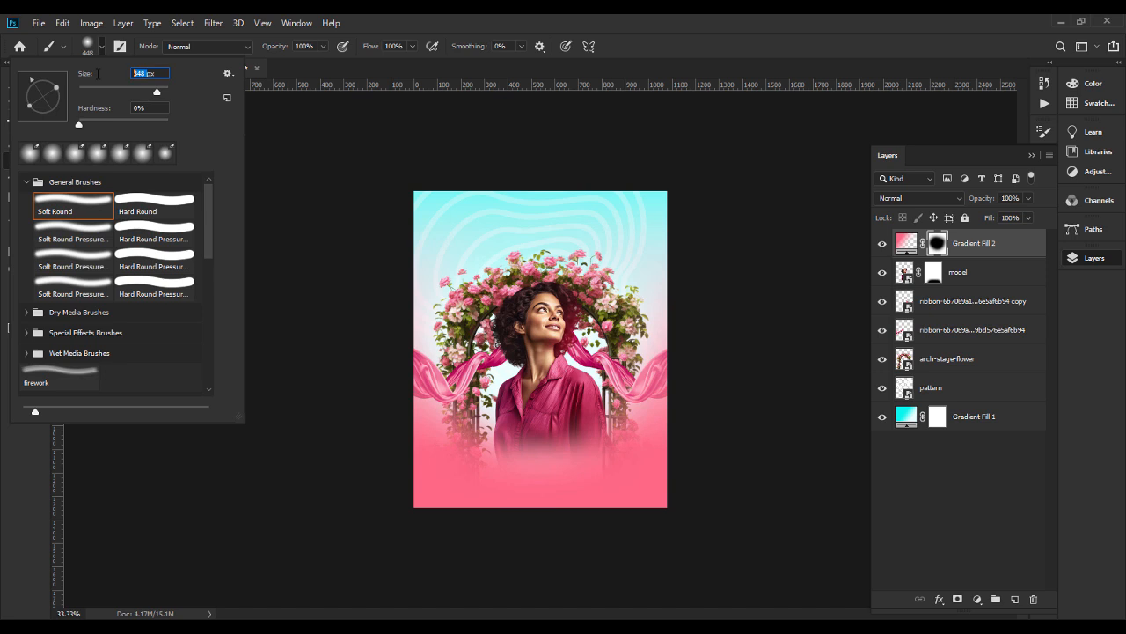
{"action": "key", "text": "Up"}
{"action": "left_click", "coordinate": [522, 477]}
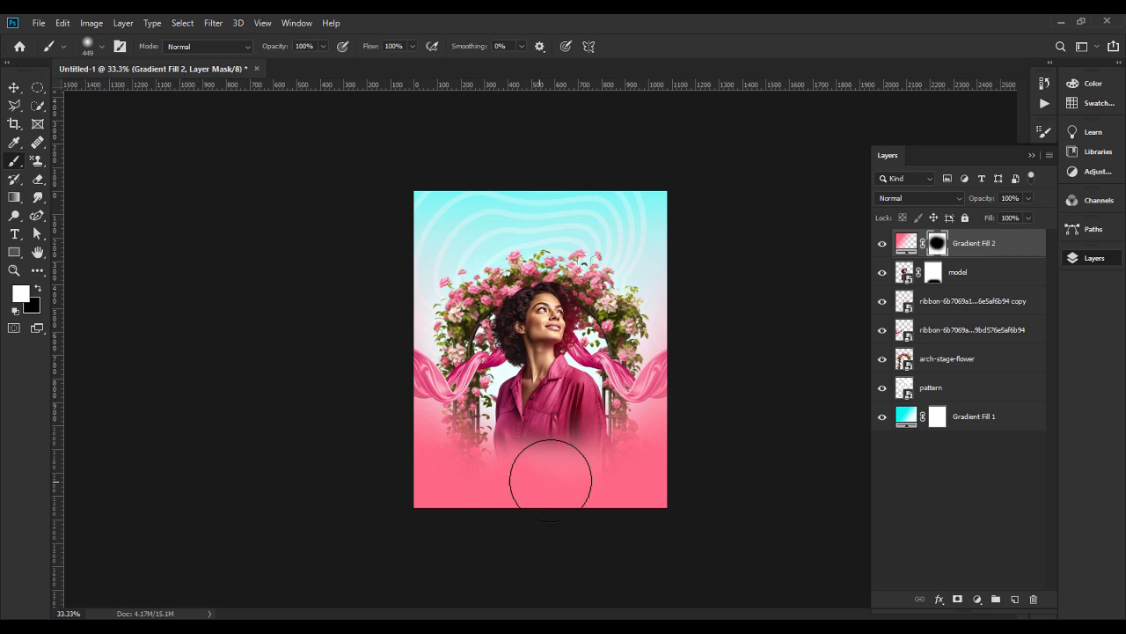
{"action": "mouse_move", "coordinate": [571, 484]}
{"action": "left_mouse_down"}
{"action": "mouse_move", "coordinate": [489, 498]}
{"action": "mouse_move", "coordinate": [682, 511]}
{"action": "left_mouse_up"}
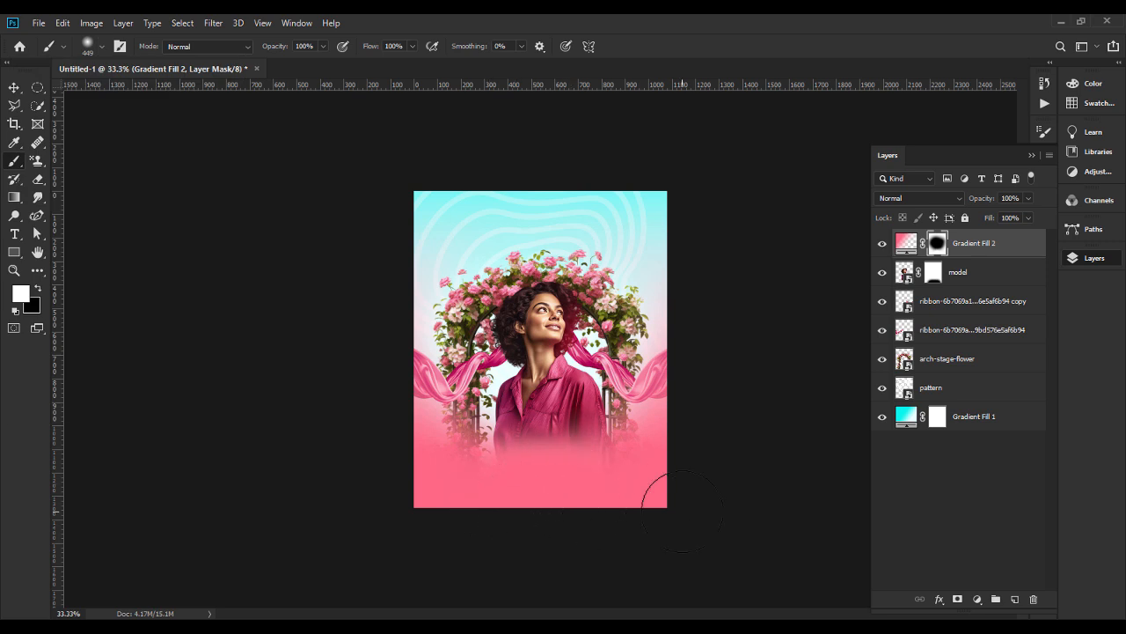
{"action": "key", "text": "ctrl+plus"}
{"action": "left_click", "coordinate": [479, 531]}
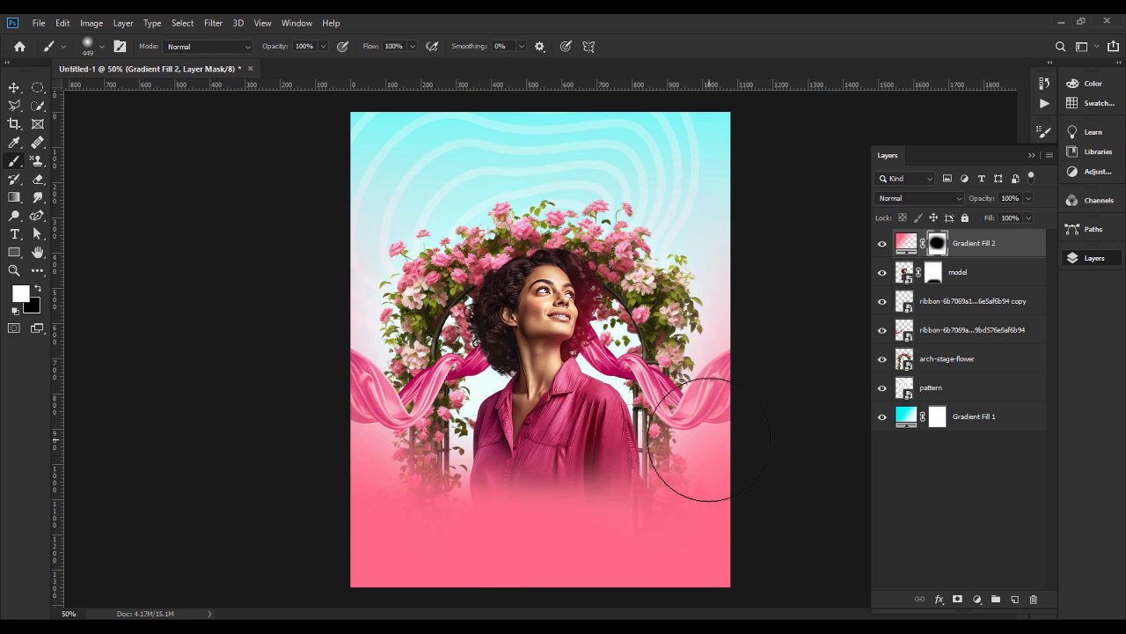
Select the model, both ribbon and arch-stage-flower layers and move them up together about 50 px.
{"action": "left_click", "coordinate": [14, 87]}
{"action": "left_click", "coordinate": [146, 303]}
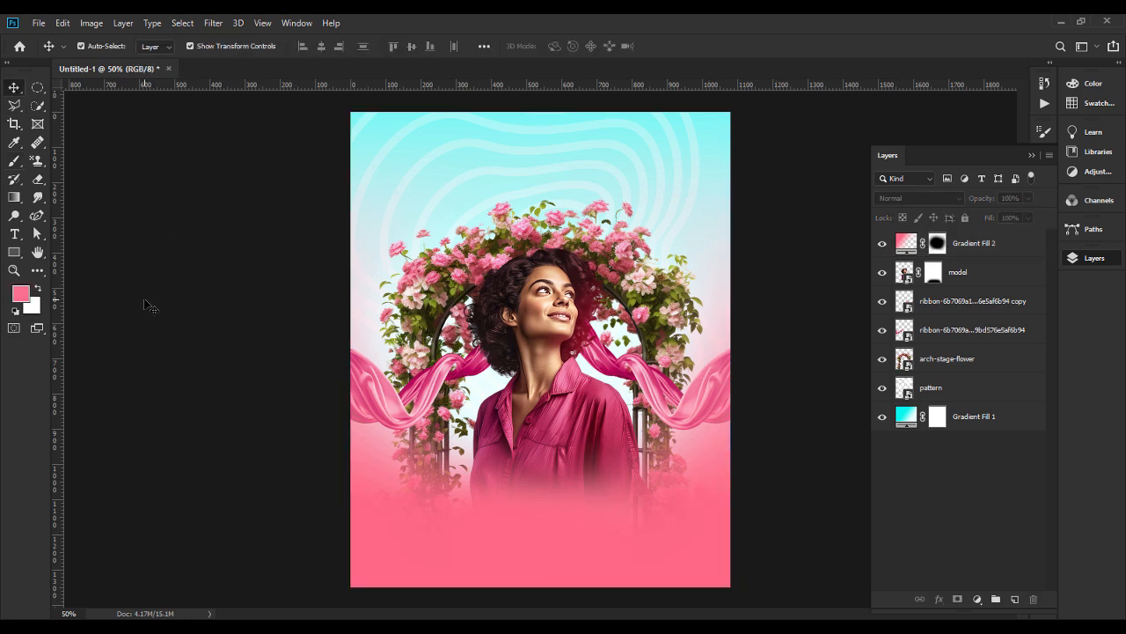
{"action": "left_click", "coordinate": [968, 275]}
{"action": "left_click", "coordinate": [952, 361], "text": "ctrl"}
{"action": "key", "text": "shift+Up"}
{"action": "key", "text": "shift+Up"}
{"action": "key", "text": "shift+Up"}
{"action": "key", "text": "shift+Up"}
{"action": "key", "text": "shift+Up"}
{"action": "key", "text": "shift+Up"}
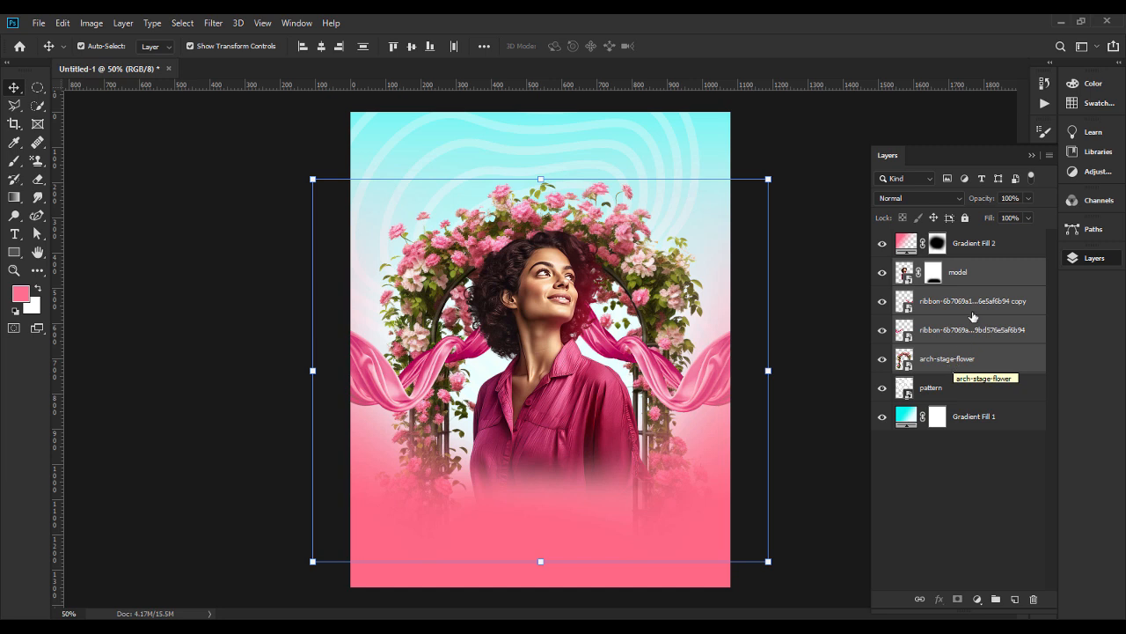
Brush white along the canvas's lower edge on the pink gradient's mask to strengthen the fade below the model.
{"action": "left_click", "coordinate": [907, 245]}
{"action": "left_click", "coordinate": [936, 244]}
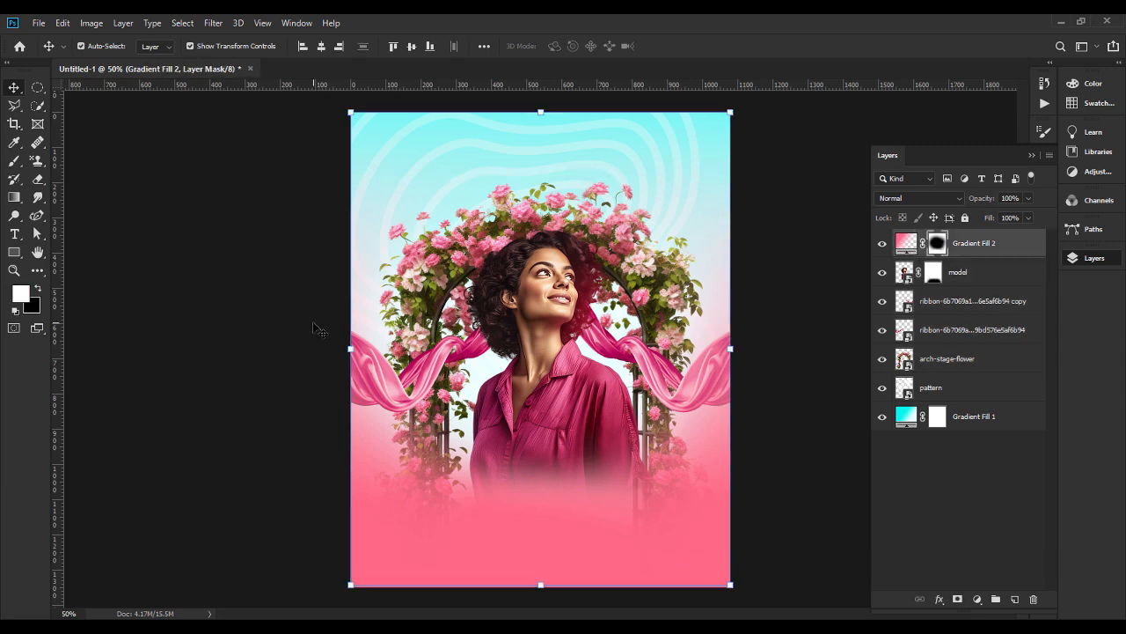
{"action": "mouse_move", "coordinate": [492, 577]}
{"action": "left_mouse_down"}
{"action": "mouse_move", "coordinate": [374, 541]}
{"action": "mouse_move", "coordinate": [356, 508]}
{"action": "mouse_move", "coordinate": [646, 584]}
{"action": "mouse_move", "coordinate": [757, 521]}
{"action": "mouse_move", "coordinate": [669, 533]}
{"action": "mouse_move", "coordinate": [791, 514]}
{"action": "left_mouse_up"}
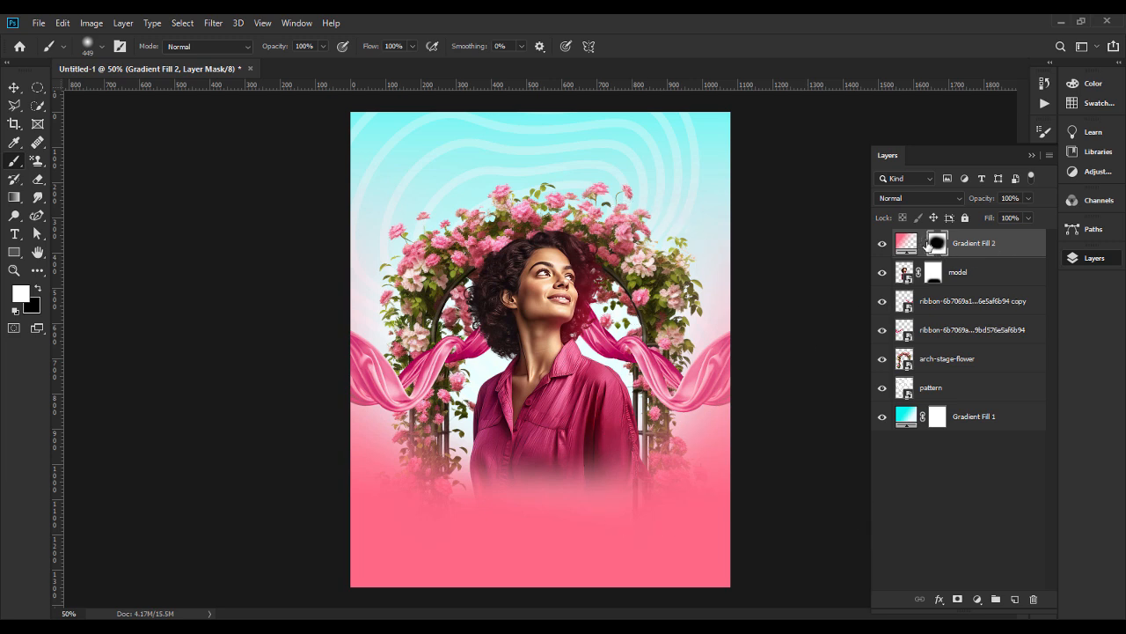
Lightly erase the pink gradient's mask over the model's shirt with the eraser at 45% opacity.
{"action": "left_click", "coordinate": [37, 179]}
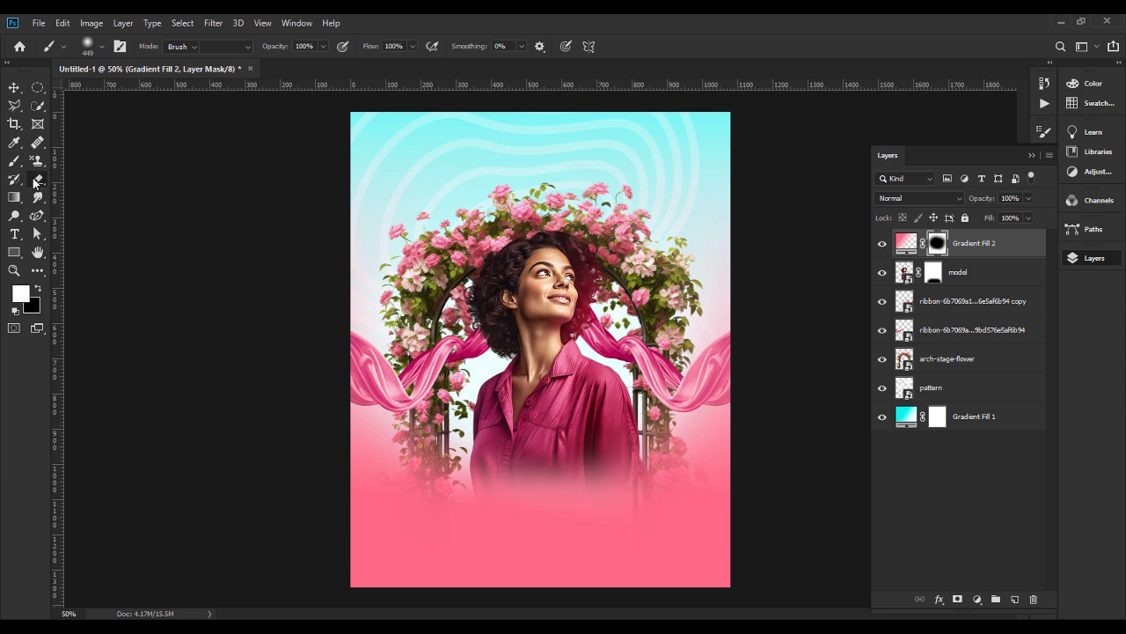
{"action": "left_click", "coordinate": [265, 46]}
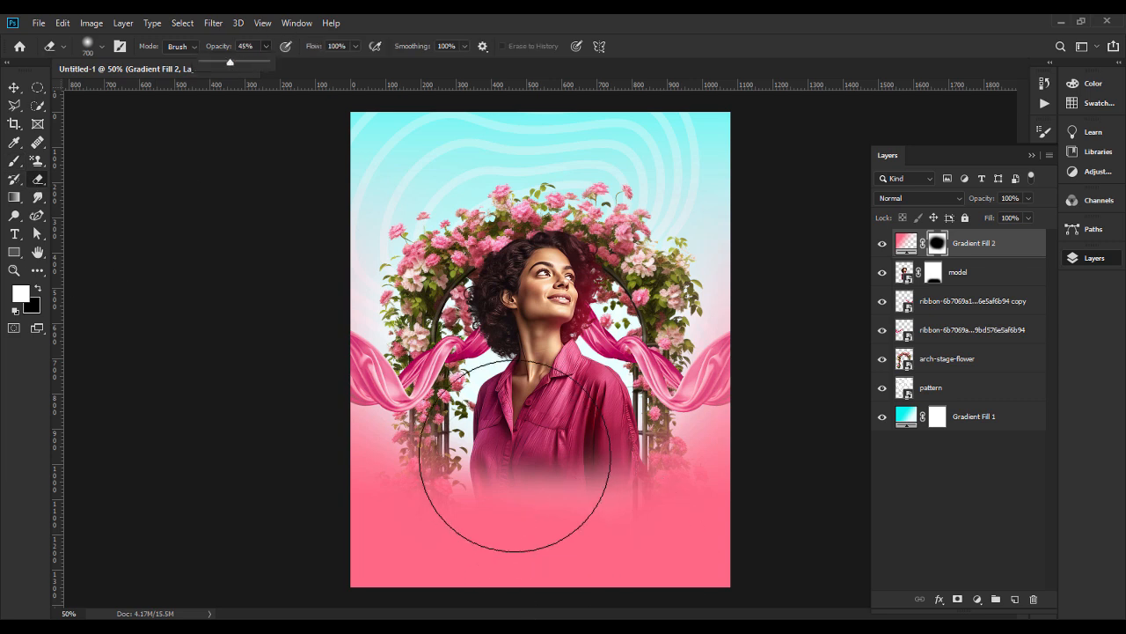
{"action": "left_click", "coordinate": [506, 422]}
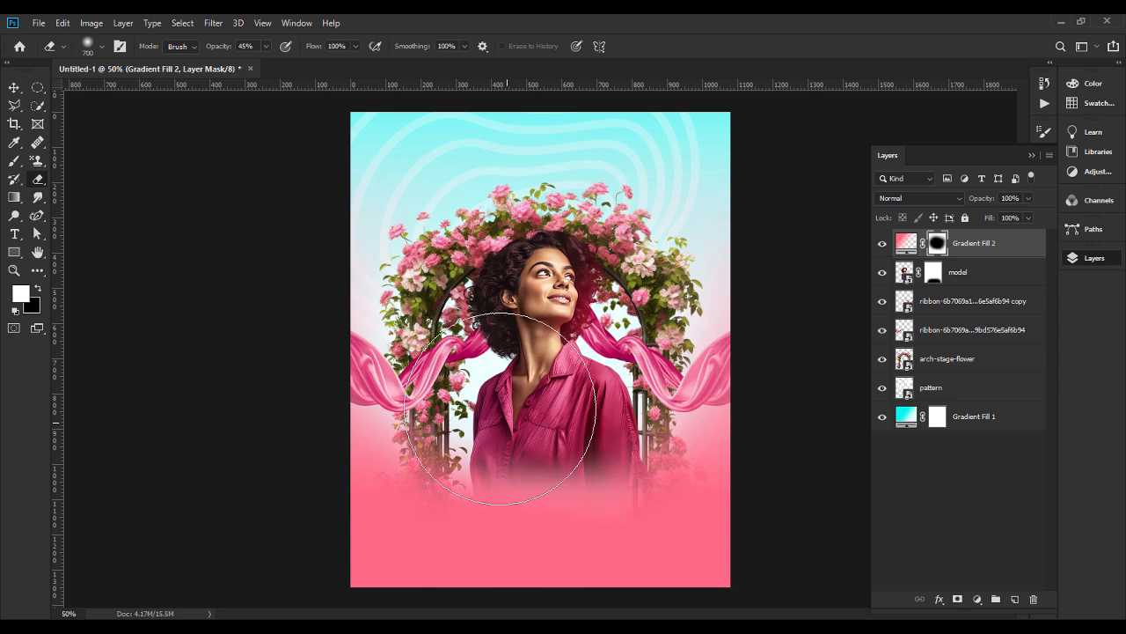
{"action": "left_click", "coordinate": [619, 378]}
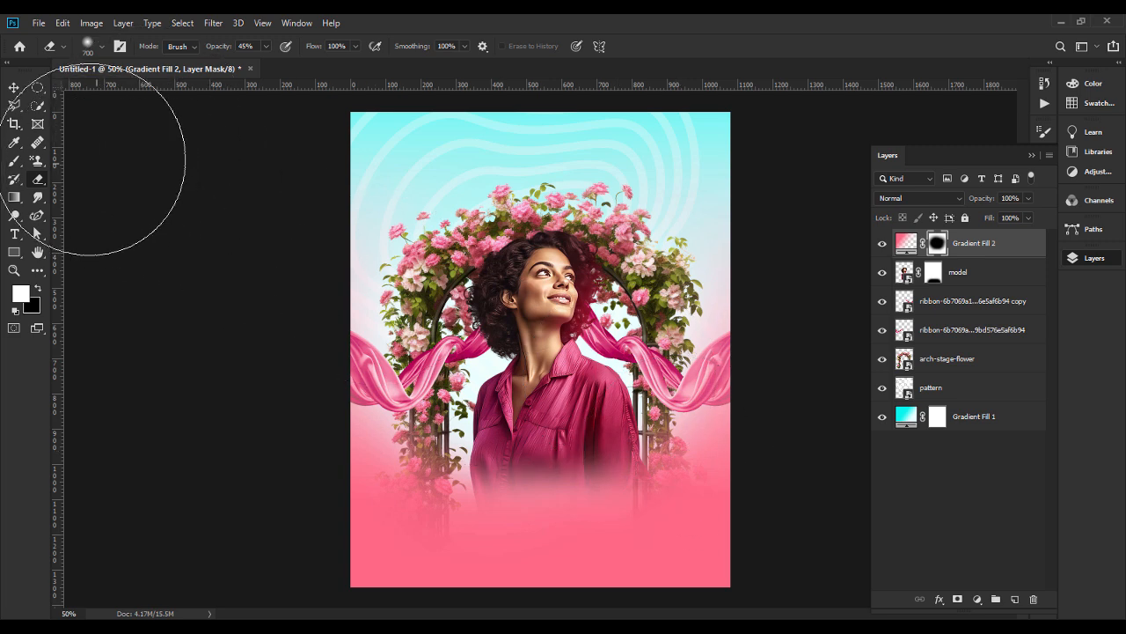
{"action": "left_click", "coordinate": [14, 87]}
{"action": "left_click", "coordinate": [219, 328]}
Paint white on the model's layer mask along the shirt's lower edge to refine its fade into the pink.
{"action": "left_click", "coordinate": [933, 272]}
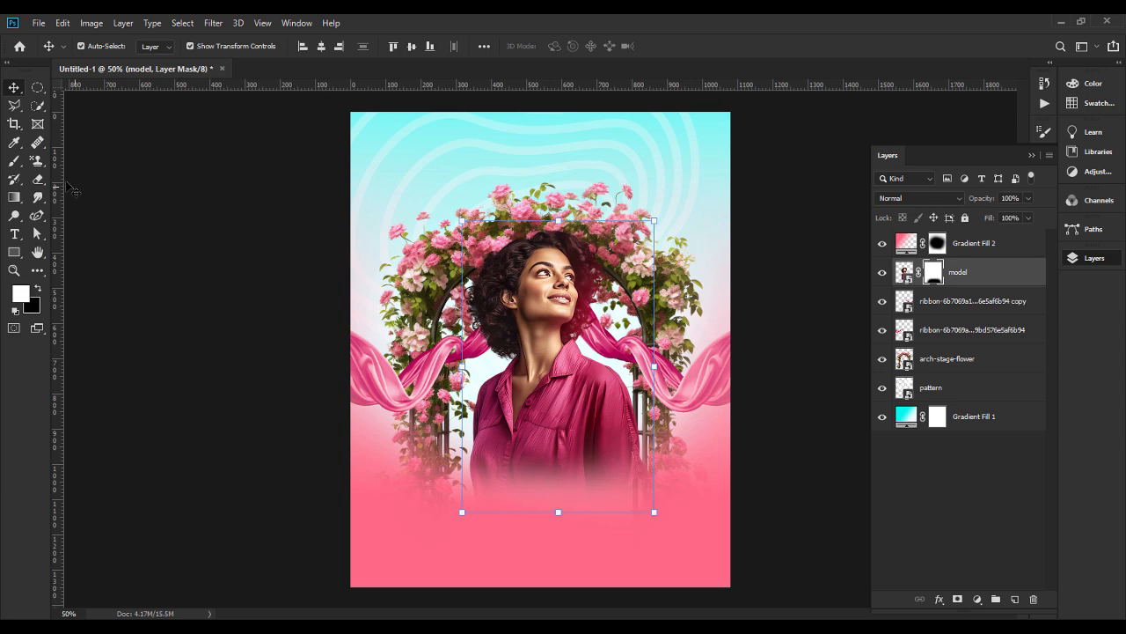
{"action": "left_click", "coordinate": [14, 161]}
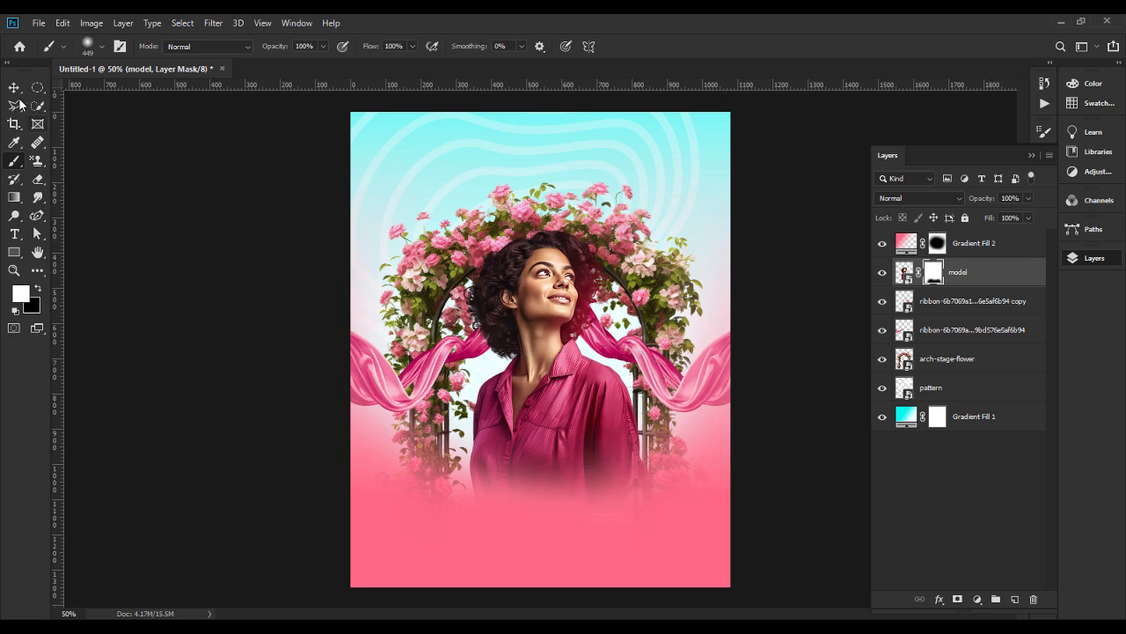
{"action": "key", "text": "v"}
{"action": "left_click", "coordinate": [184, 393]}
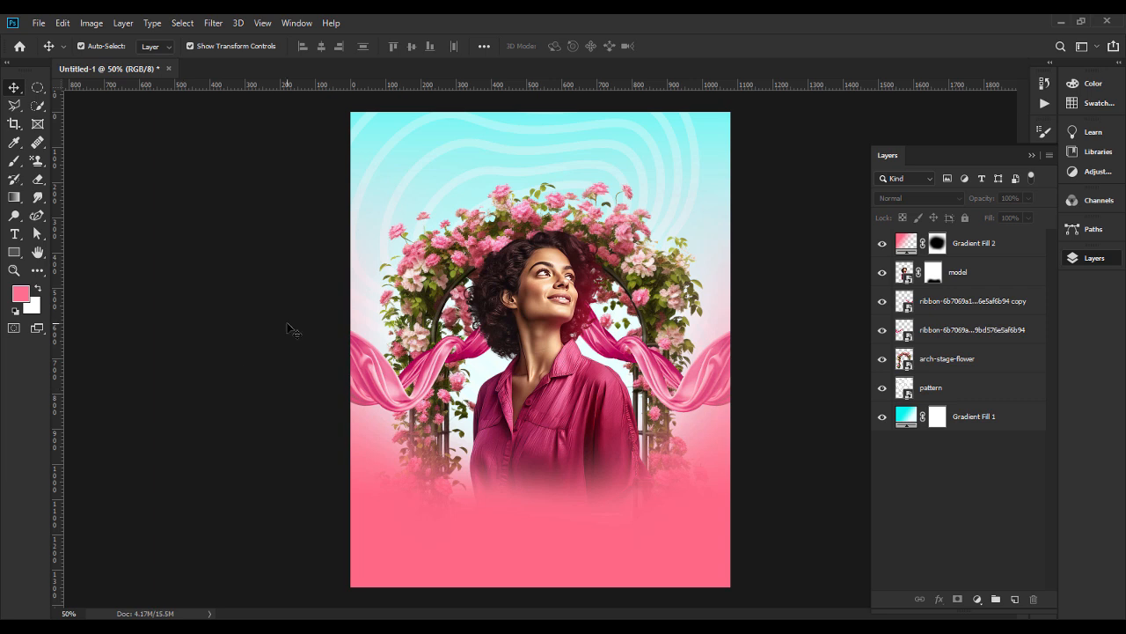
{"action": "left_click", "coordinate": [972, 243]}
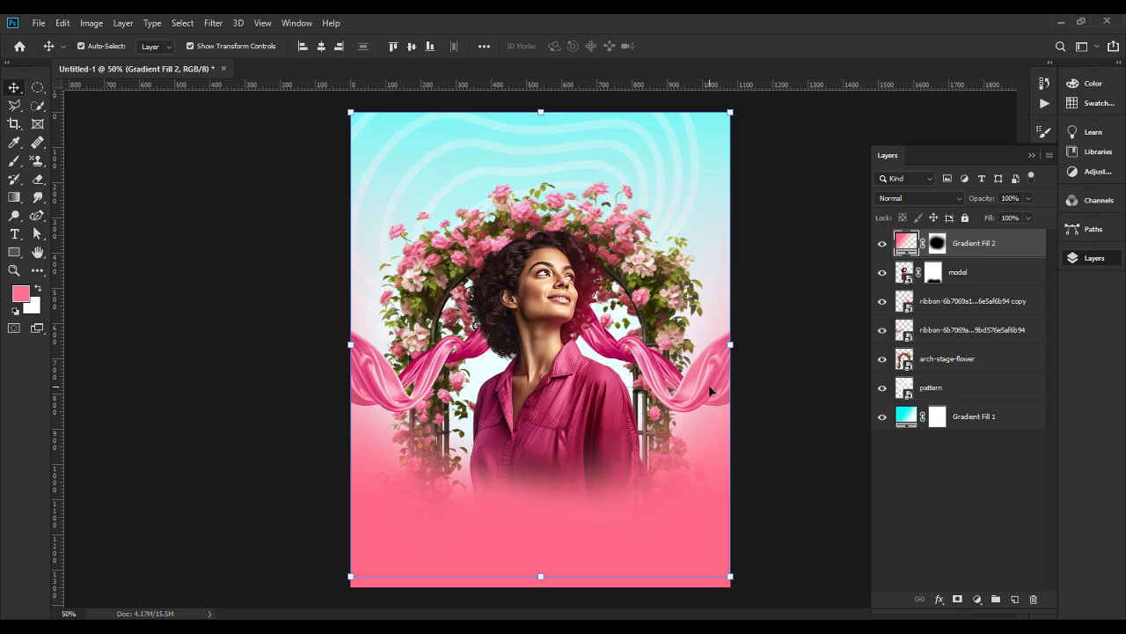
{"action": "left_click", "coordinate": [789, 453]}
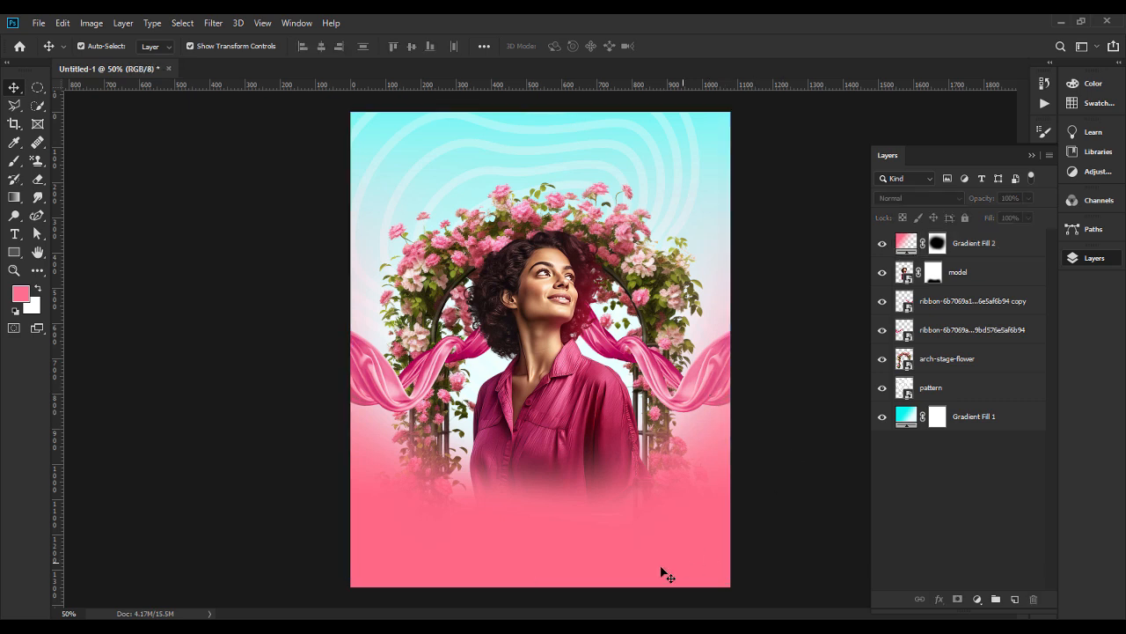
Place the Placa_de_Madeira wooden sign PNG from the file folder, scale it to 3.34% and position it above the model's head.
{"action": "key", "text": "alt+Tab"}
{"action": "left_click_drag", "start_coordinate": [601, 137], "coordinate": [559, 235]}
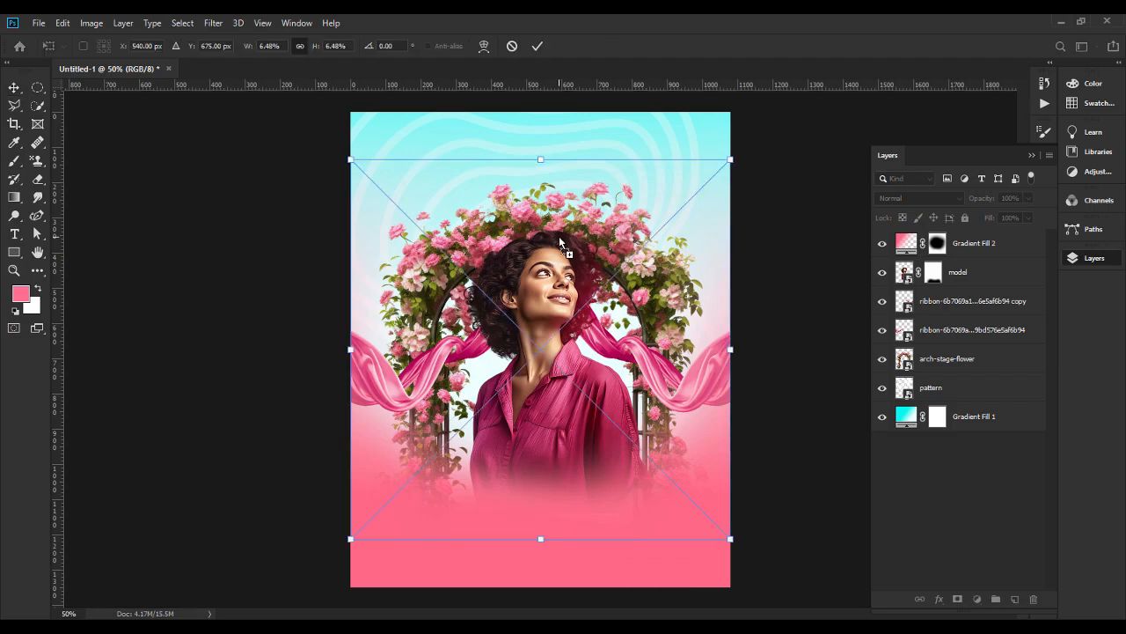
{"action": "left_click_drag", "start_coordinate": [544, 537], "coordinate": [547, 322]}
{"action": "left_click_drag", "start_coordinate": [544, 261], "coordinate": [550, 189]}
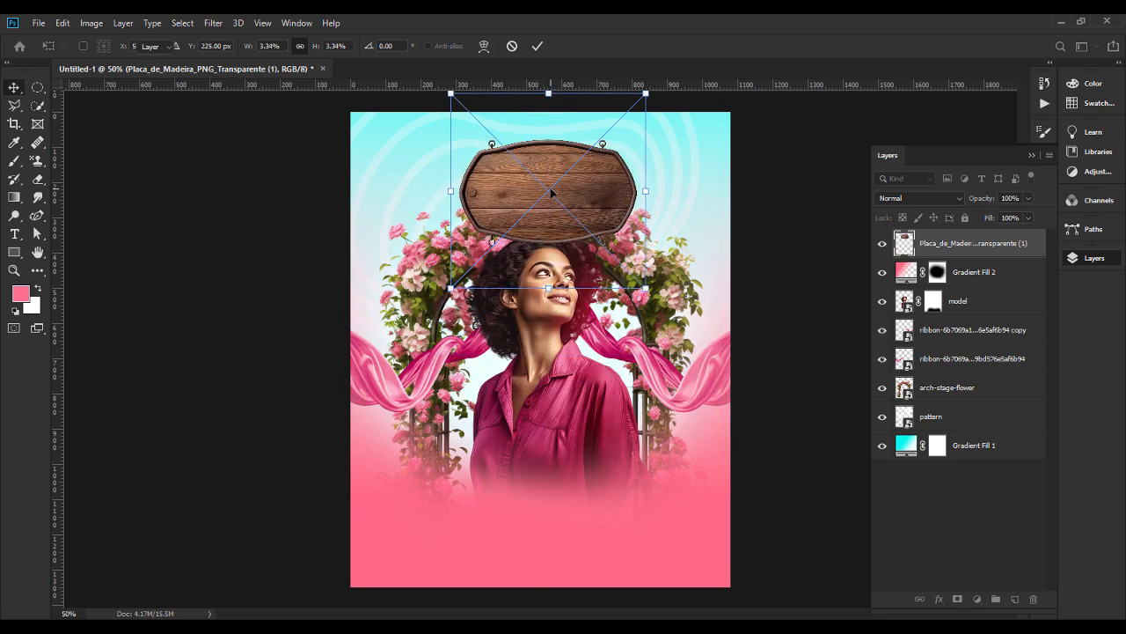
{"action": "key", "text": "Return"}
Lower the wooden sign slightly, shrink it to about three quarters of its width and center it horizontally on the canvas.
{"action": "left_click_drag", "start_coordinate": [549, 138], "coordinate": [549, 147]}
{"action": "left_click_drag", "start_coordinate": [651, 197], "coordinate": [606, 195]}
{"action": "key", "text": "Return"}
{"action": "left_click", "coordinate": [321, 46]}
{"action": "left_click", "coordinate": [264, 204]}
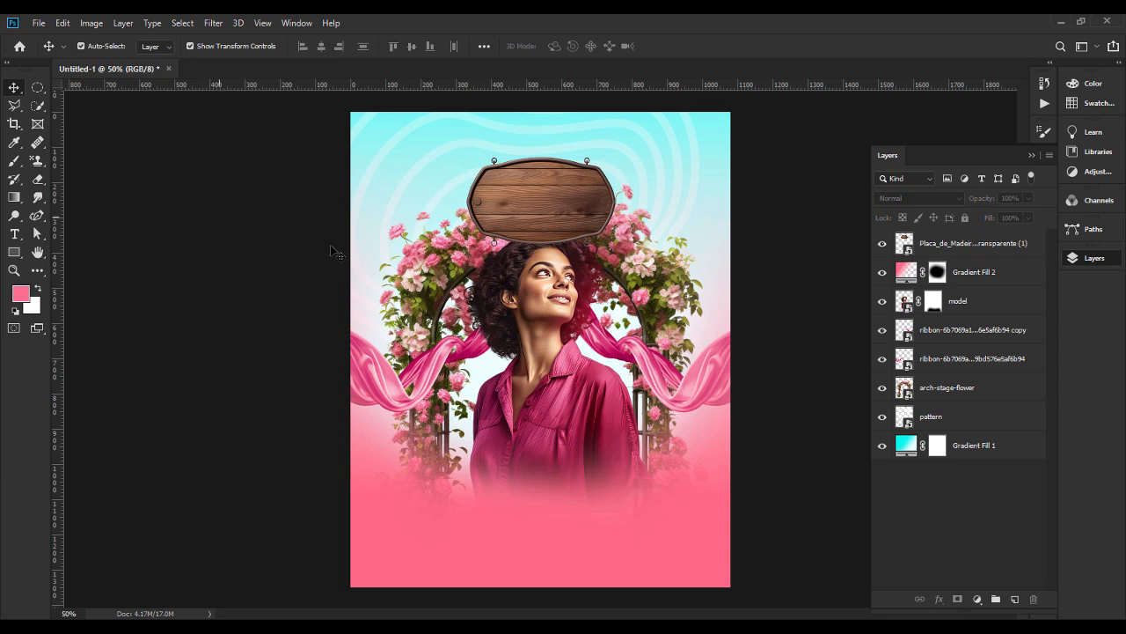
Scale the model down slightly from above, raise the wooden sign clear of the hair and center it horizontally.
{"action": "left_click", "coordinate": [543, 265]}
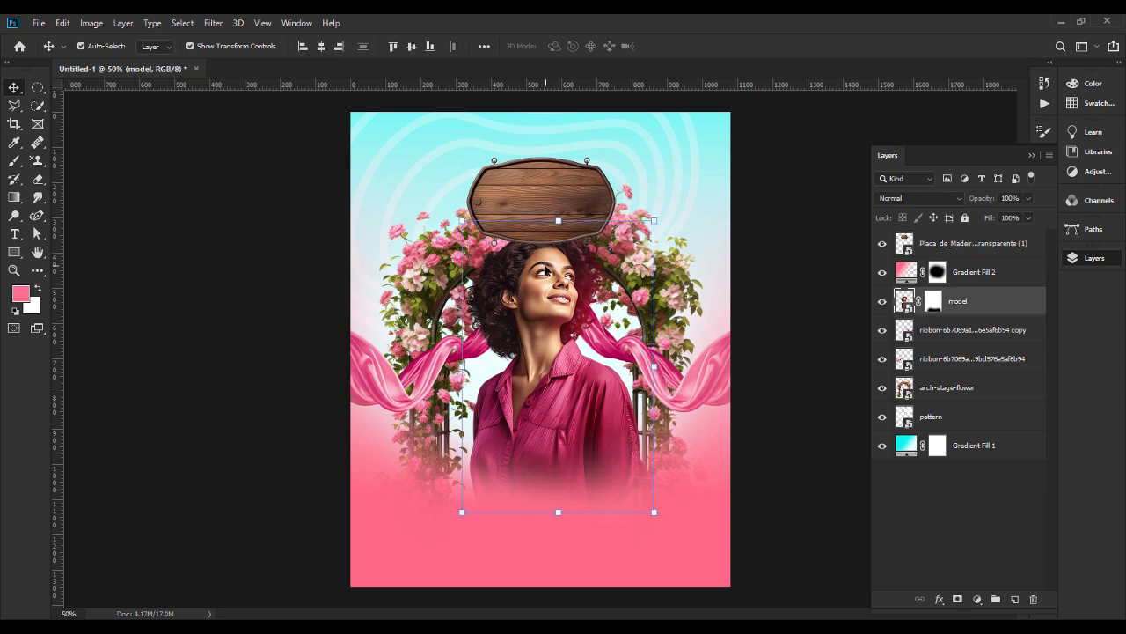
{"action": "key", "text": "ctrl+t"}
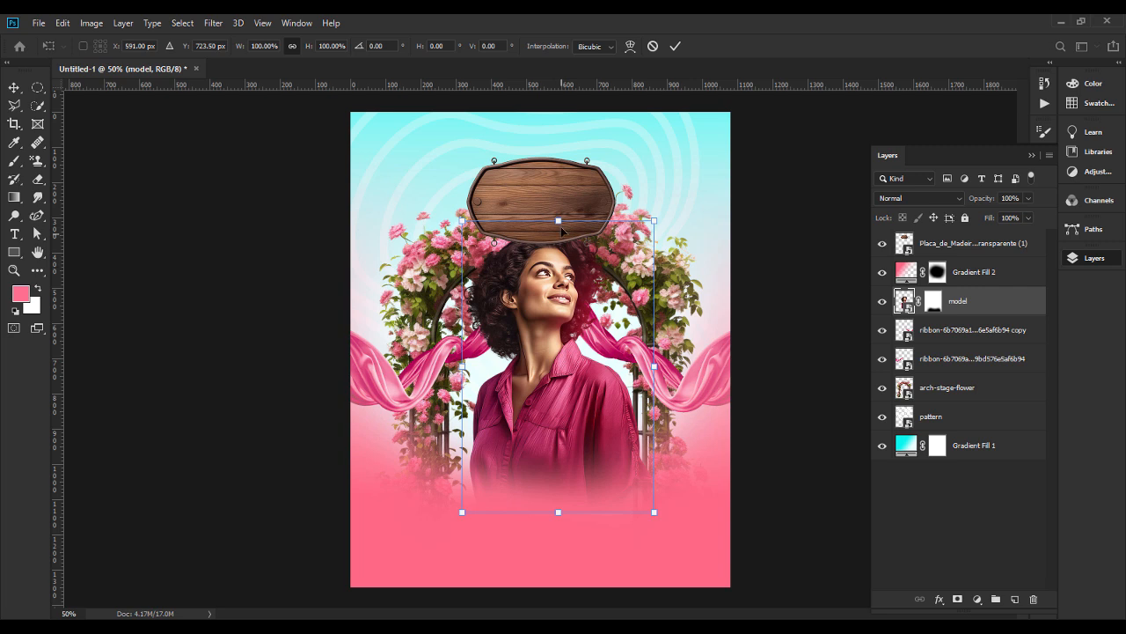
{"action": "mouse_move", "coordinate": [558, 219]}
{"action": "left_mouse_down"}
{"action": "mouse_move", "coordinate": [558, 240]}
{"action": "mouse_move", "coordinate": [553, 205]}
{"action": "left_mouse_up"}
{"action": "key", "text": "Return"}
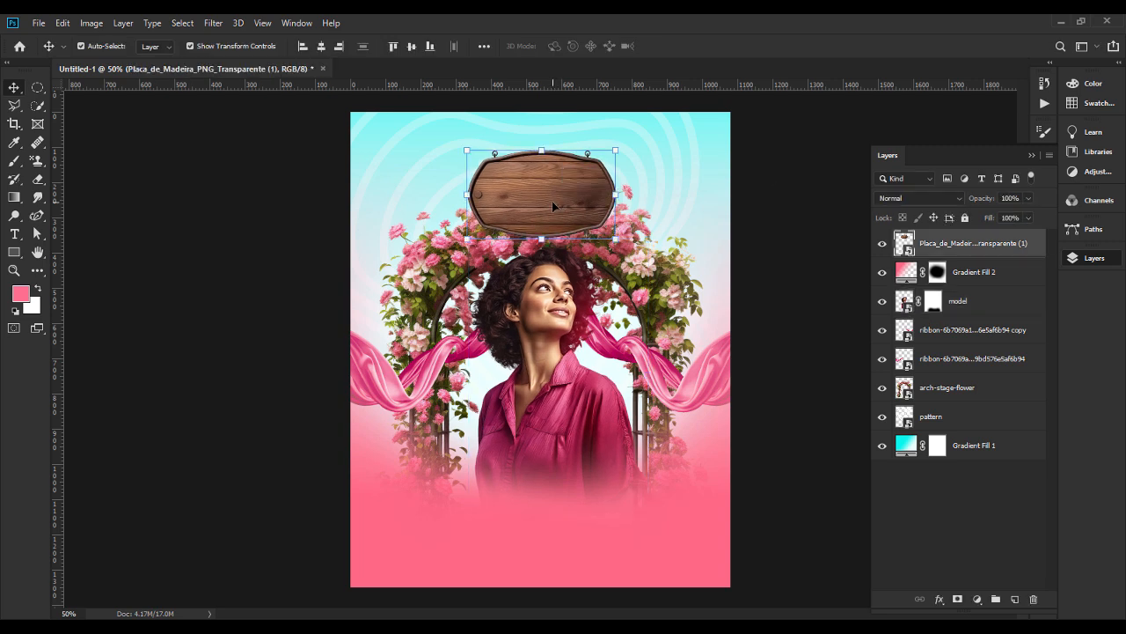
{"action": "left_click", "coordinate": [319, 48]}
{"action": "left_click", "coordinate": [247, 372]}
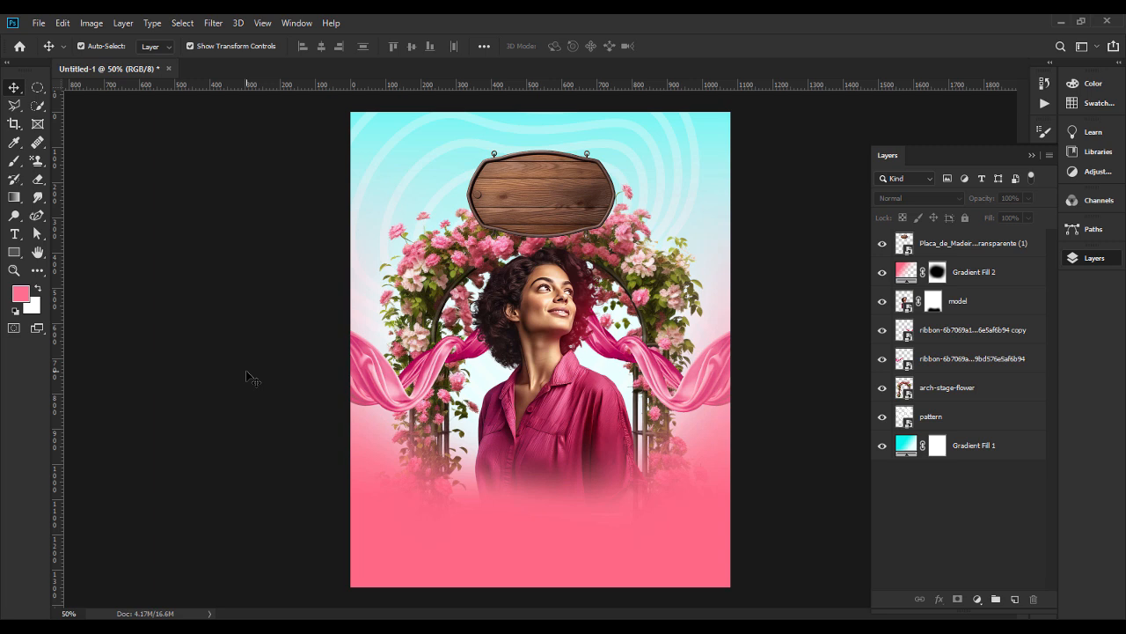
Add a Color Overlay to the wooden sign's layer style, sampling light cyan #92f6f3 from the background.
{"action": "left_click", "coordinate": [553, 203]}
{"action": "left_click", "coordinate": [789, 264]}
{"action": "left_click", "coordinate": [581, 214]}
{"action": "right_click", "coordinate": [940, 246]}
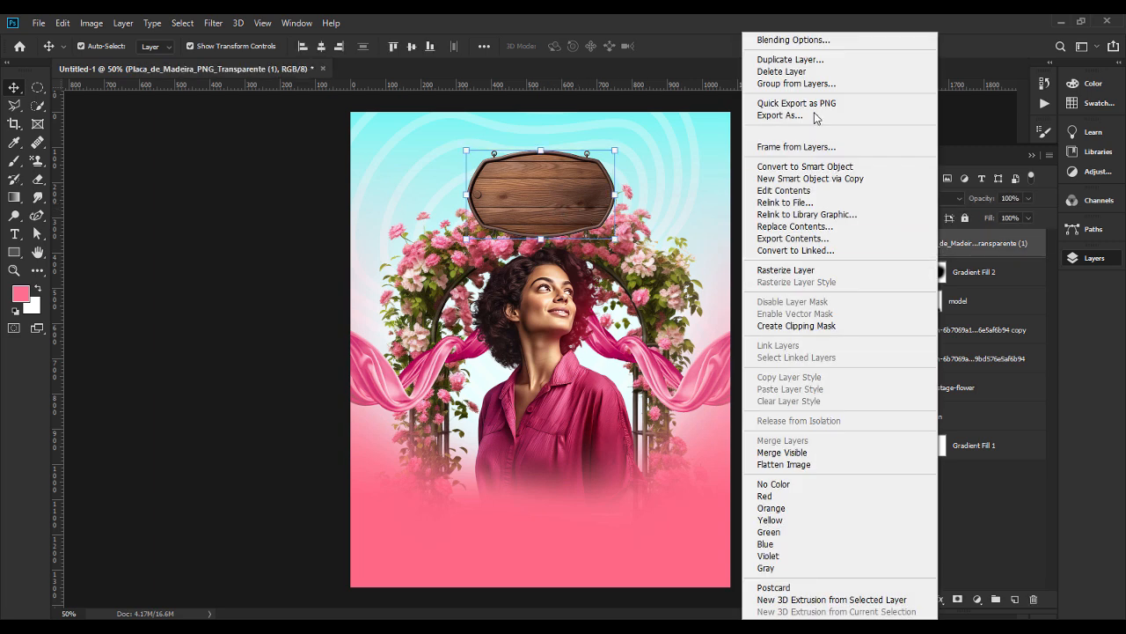
{"action": "left_click", "coordinate": [784, 40]}
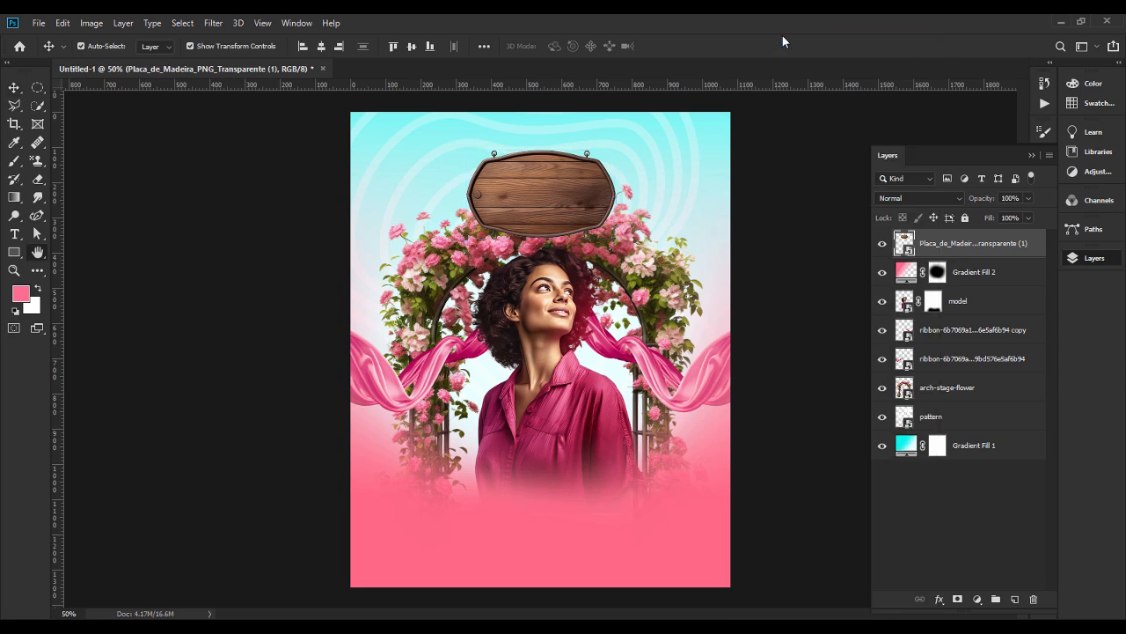
{"action": "left_click_drag", "start_coordinate": [696, 184], "coordinate": [776, 181]}
{"action": "left_click", "coordinate": [692, 377]}
{"action": "left_click", "coordinate": [990, 240]}
{"action": "left_click", "coordinate": [580, 132]}
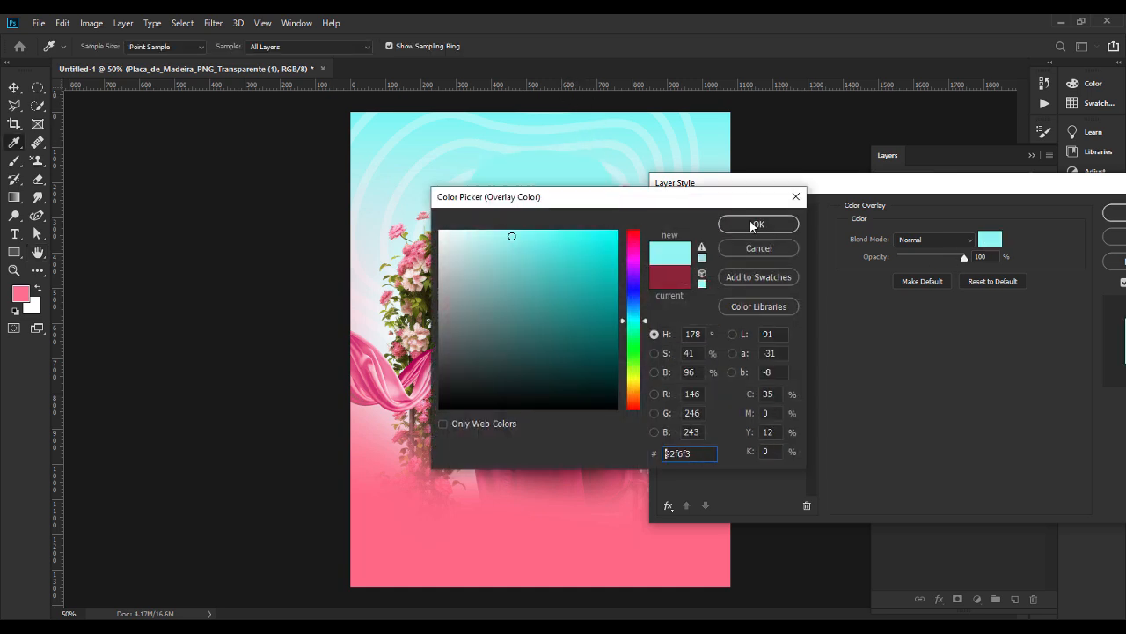
{"action": "left_click", "coordinate": [778, 224]}
Set the sign's Color Overlay to Soft Light blend mode with 22% opacity and apply the layer style.
{"action": "left_click", "coordinate": [898, 240]}
{"action": "left_click", "coordinate": [918, 412]}
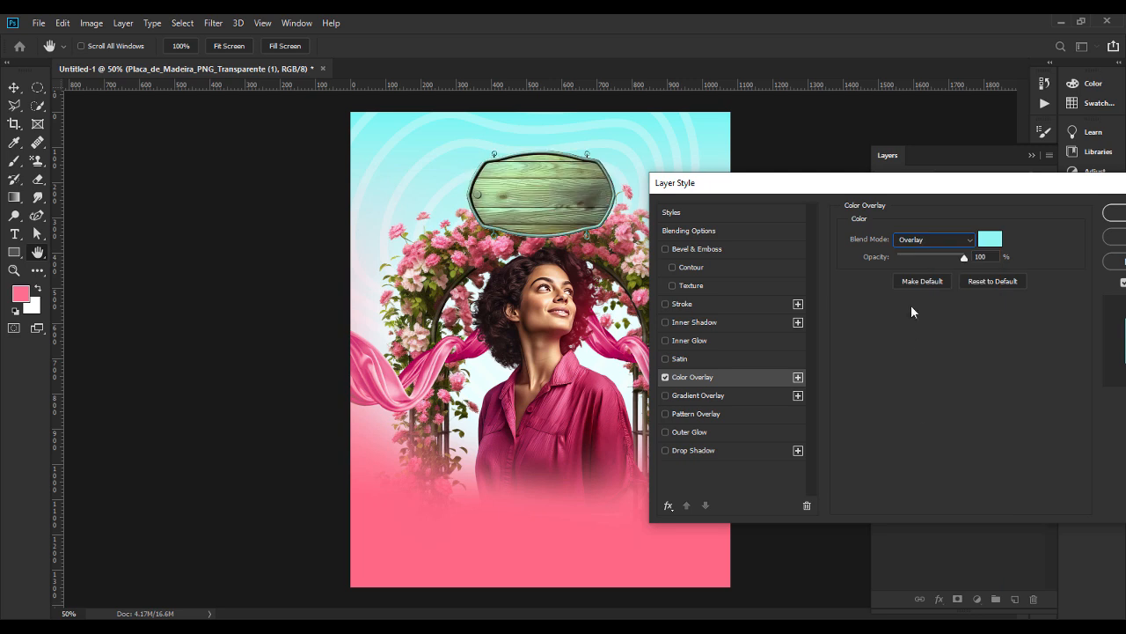
{"action": "left_click", "coordinate": [923, 239]}
{"action": "left_click", "coordinate": [920, 422]}
{"action": "left_click_drag", "start_coordinate": [961, 258], "coordinate": [917, 256]}
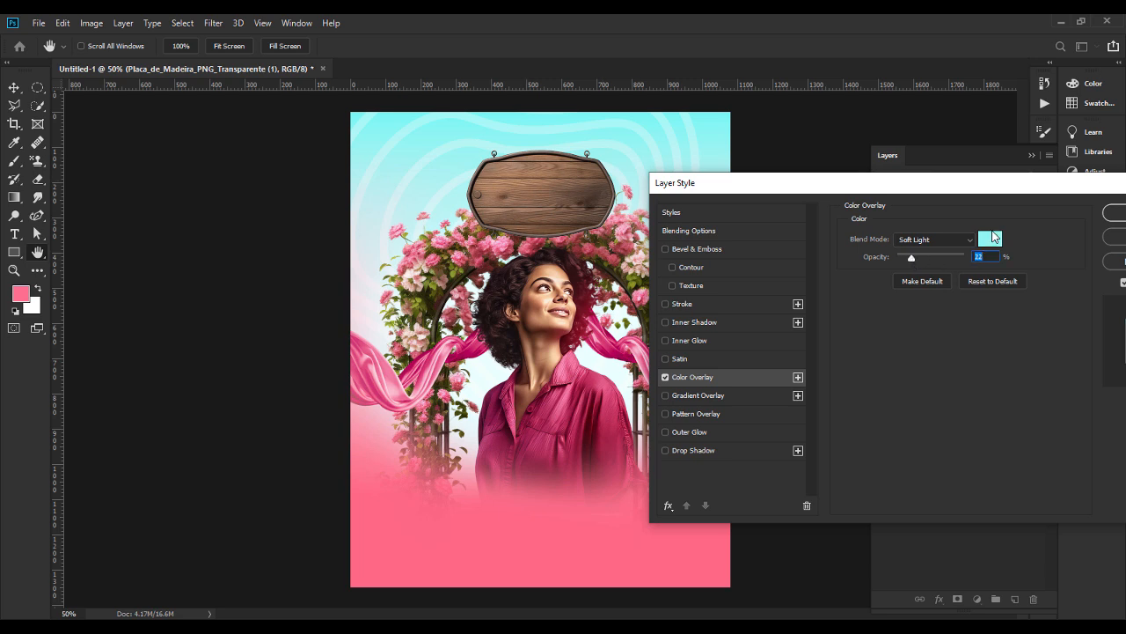
{"action": "left_click", "coordinate": [1111, 215]}
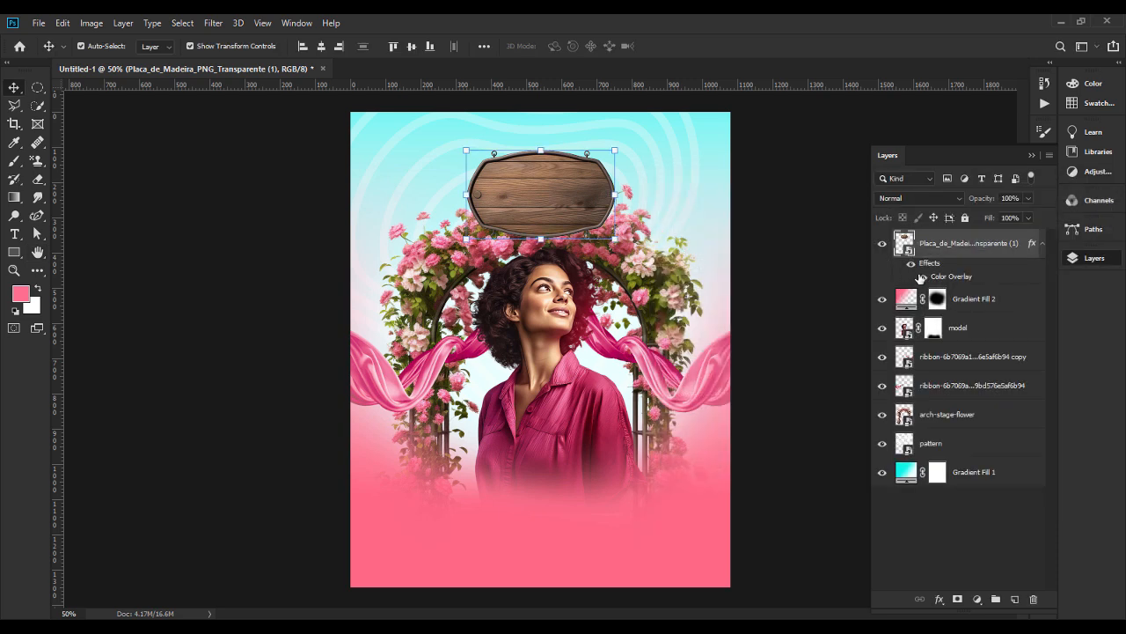
{"action": "left_click", "coordinate": [817, 276]}
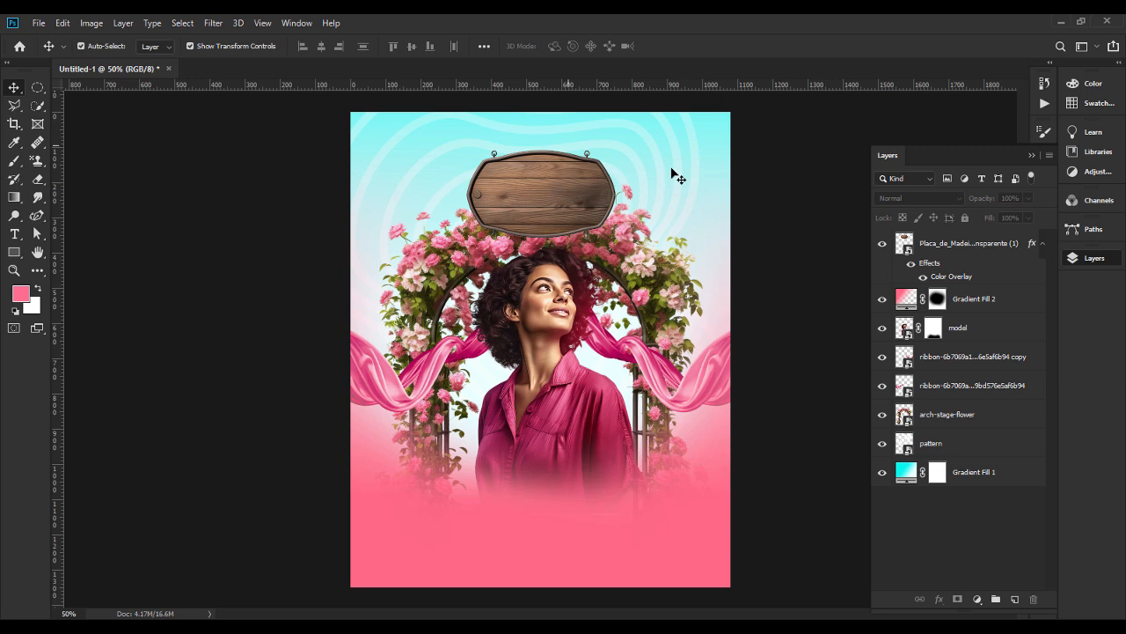
Add the text "Birthday" in black Lettown Hills Regular at 105.59 pt near the wooden sign.
{"action": "left_click", "coordinate": [24, 233]}
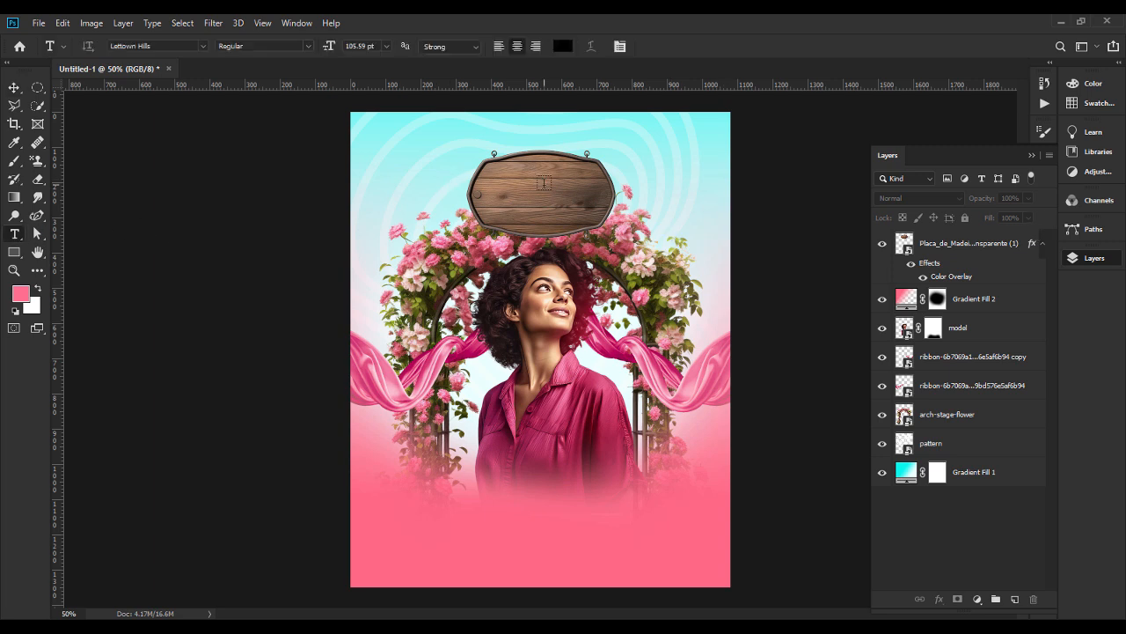
{"action": "left_click", "coordinate": [440, 199]}
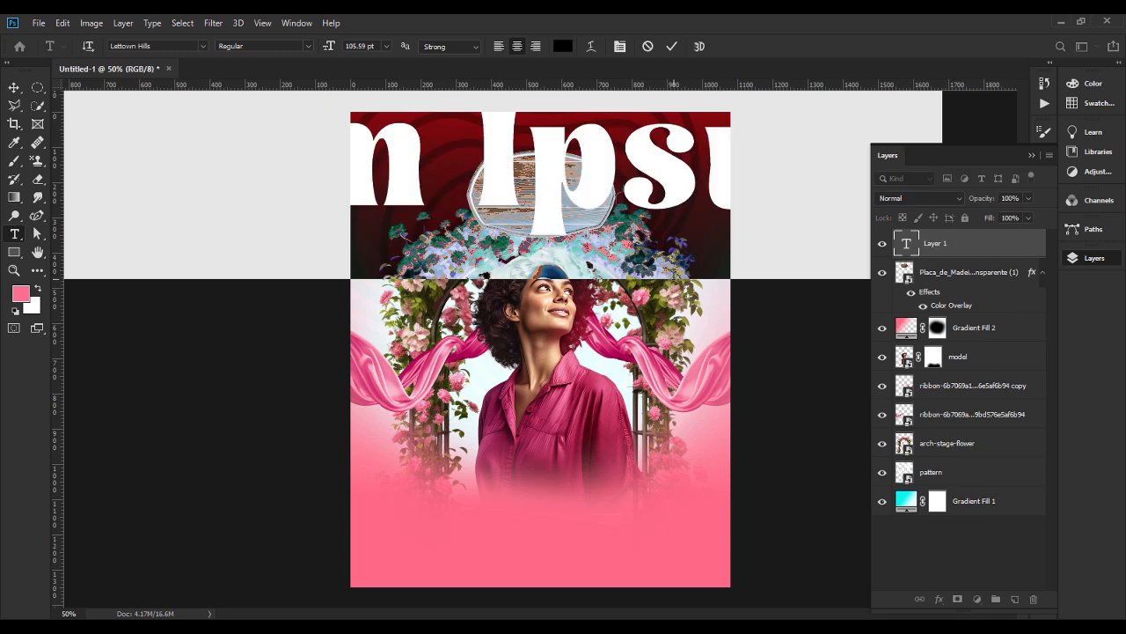
{"action": "type", "text": "B"}
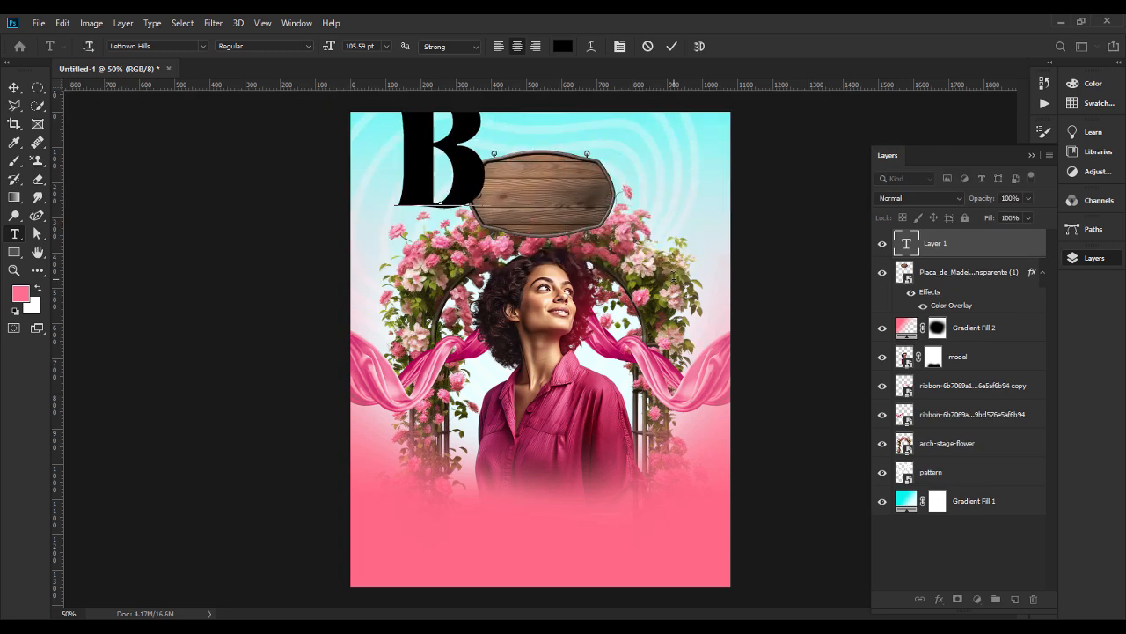
{"action": "type", "text": "IRTH"}
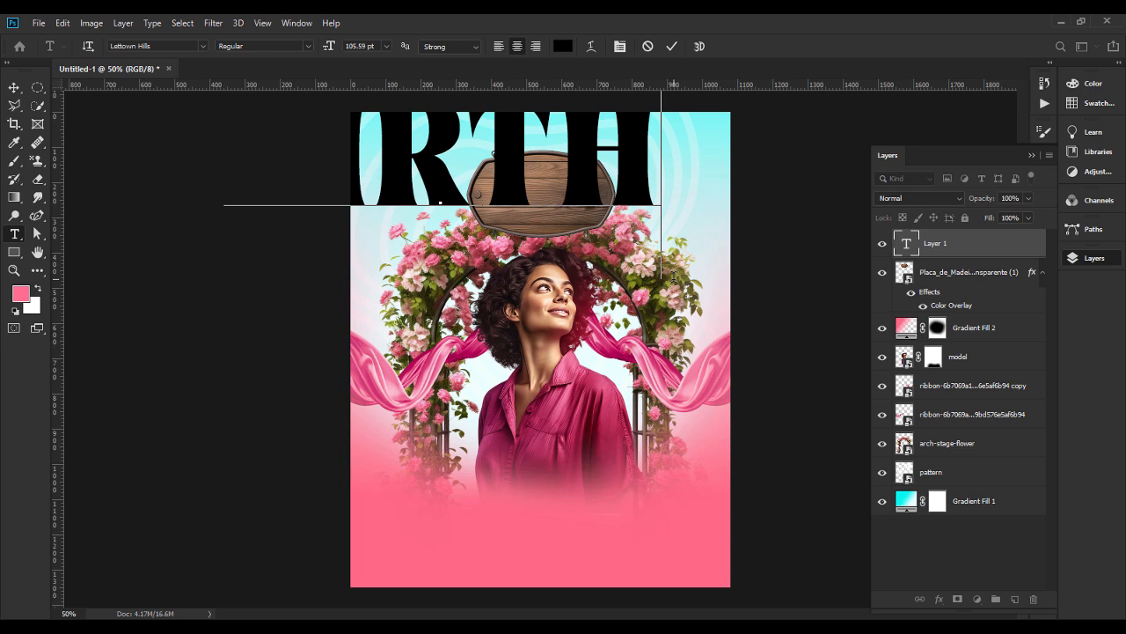
{"action": "key", "text": "BackSpace"}
{"action": "key", "text": "BackSpace"}
{"action": "key", "text": "BackSpace"}
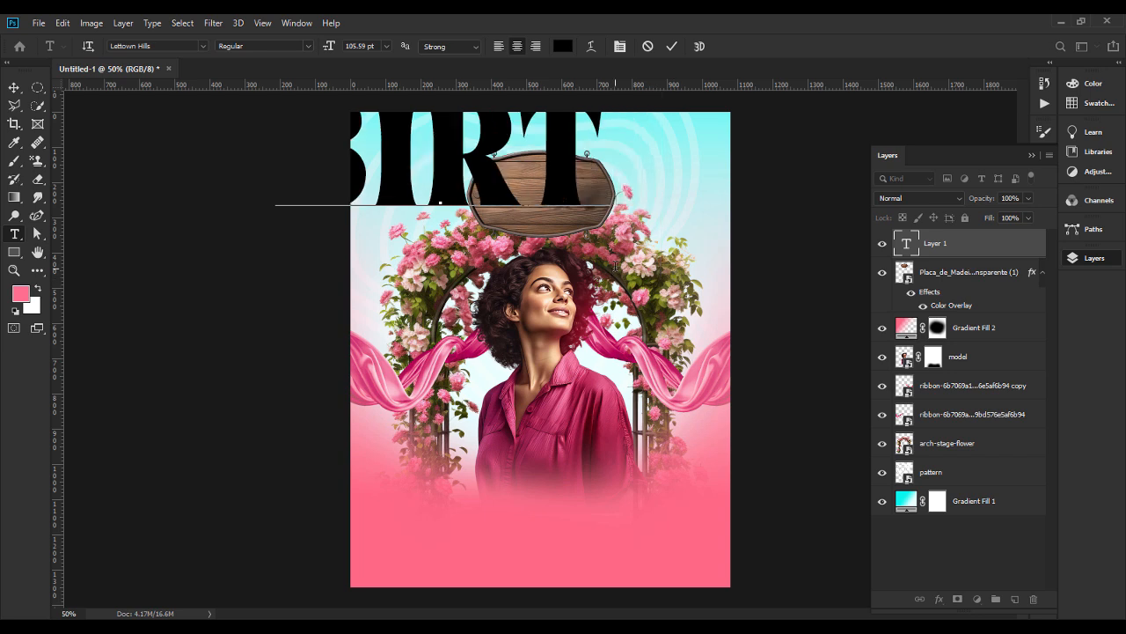
{"action": "key", "text": "BackSpace"}
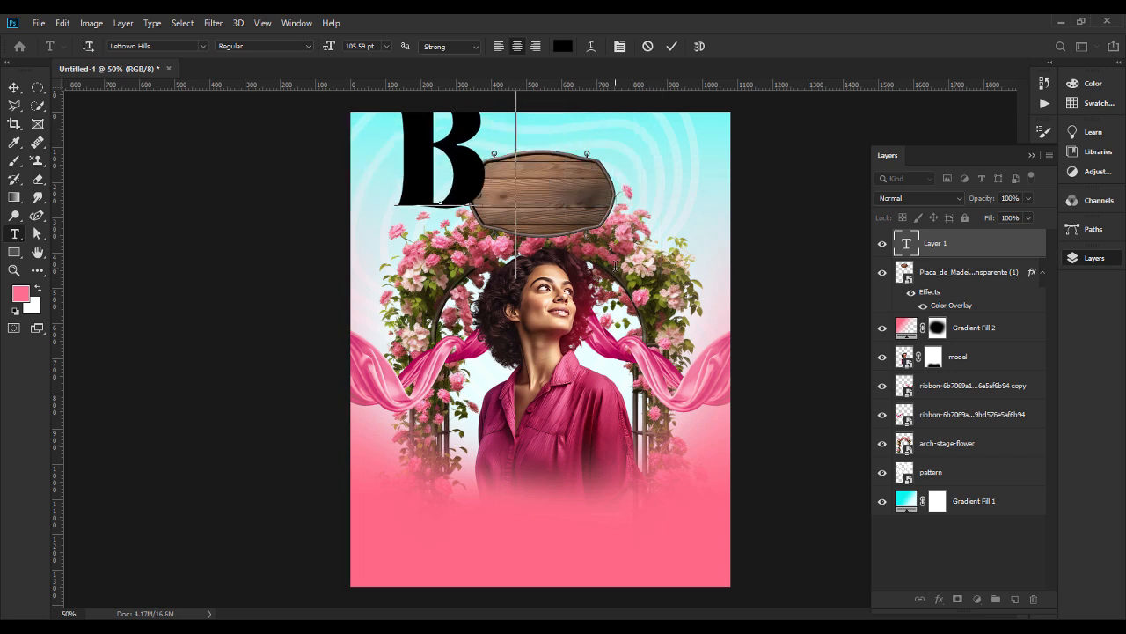
{"action": "type", "text": "irth"}
{"action": "type", "text": "day"}
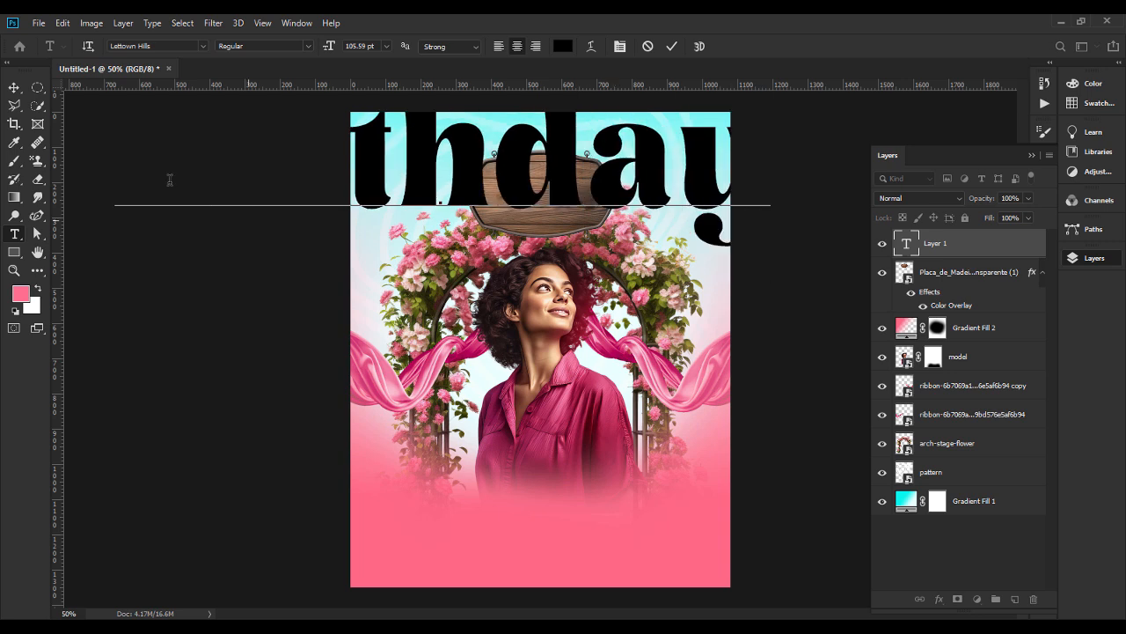
Scale the Birthday text down to about the wooden sign's width and place it across the middle of the sign.
{"action": "left_click", "coordinate": [14, 87]}
{"action": "key", "text": "ctrl+t"}
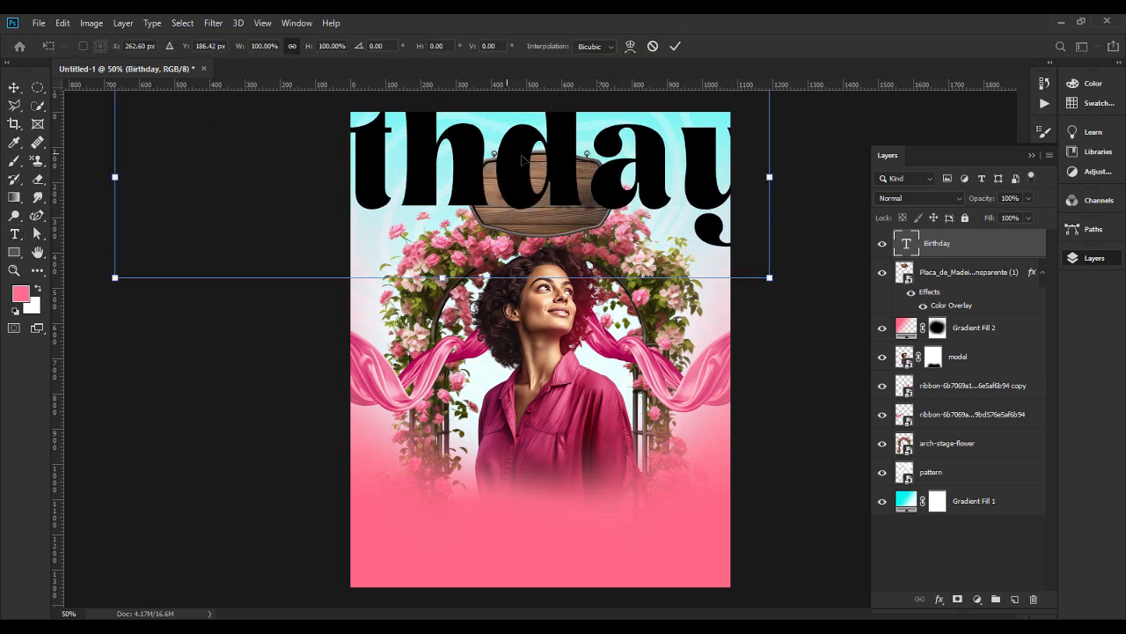
{"action": "left_click_drag", "start_coordinate": [775, 178], "coordinate": [540, 187]}
{"action": "key", "text": "Return"}
{"action": "left_click", "coordinate": [827, 269]}
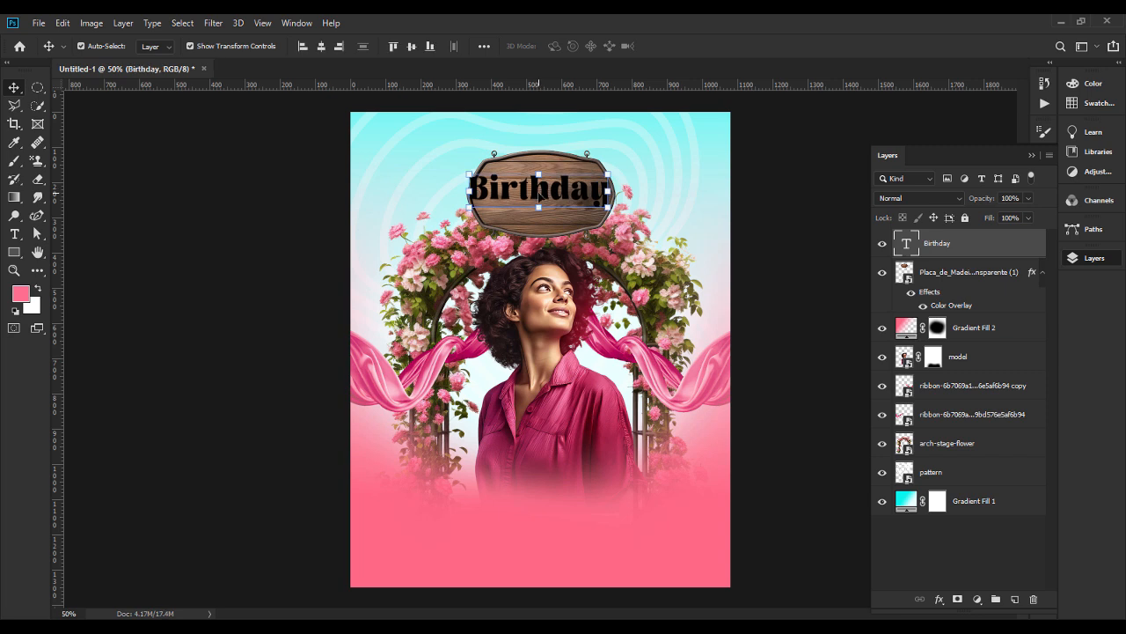
Switch to File Explorer and open "cheese bruger text effect.psd" from the birthday card design folder in Photoshop.
{"action": "key", "text": "alt+Tab"}
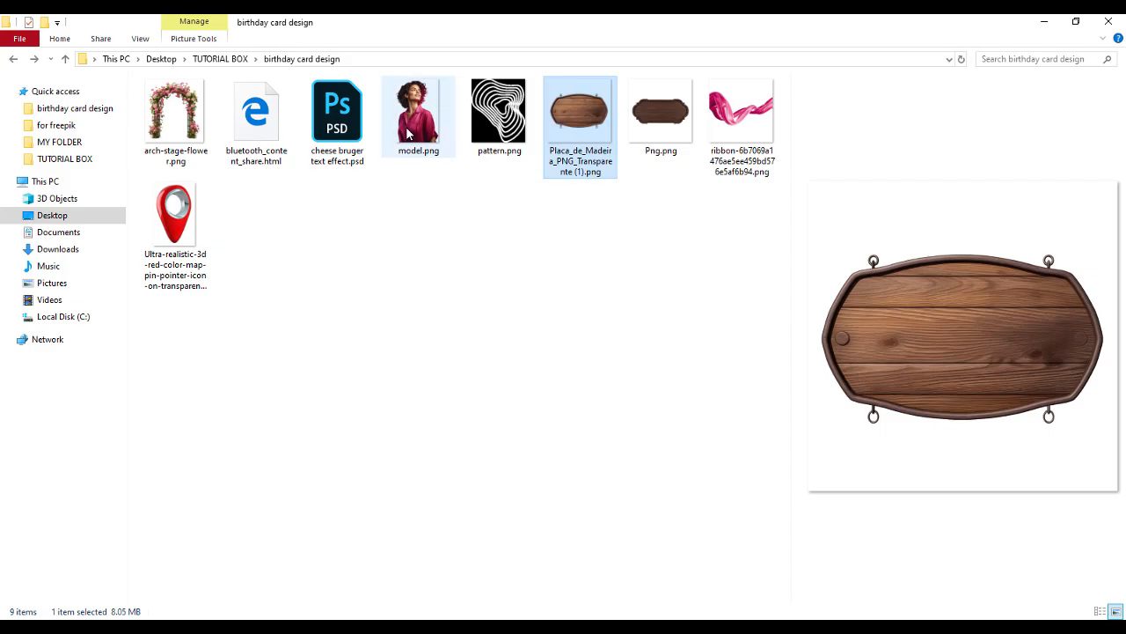
{"action": "left_click", "coordinate": [331, 134]}
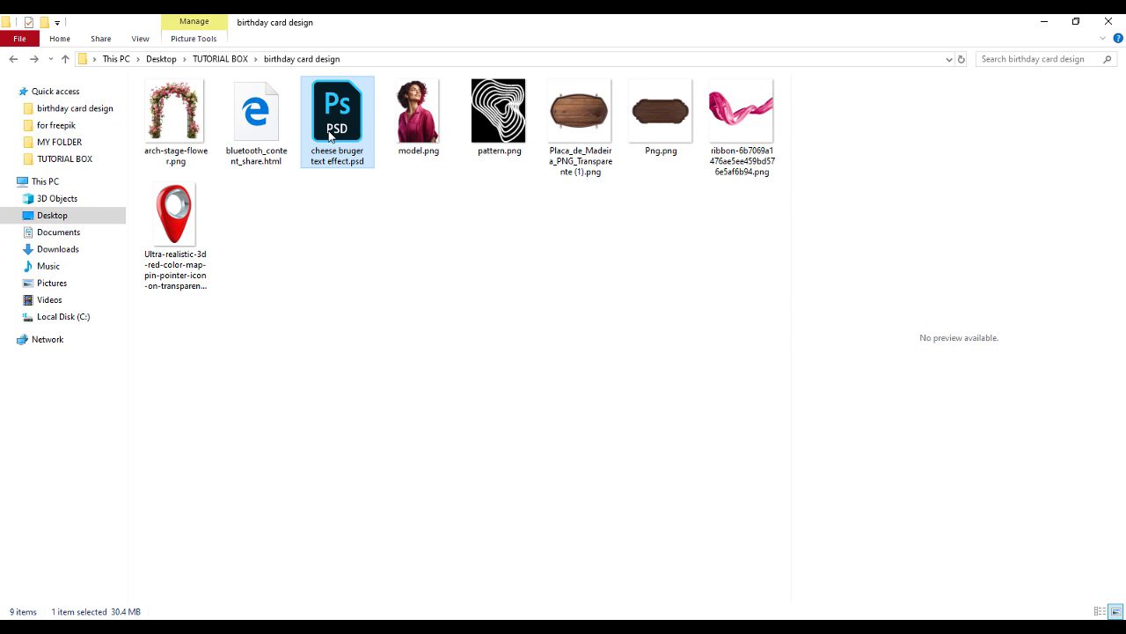
{"action": "double_click", "coordinate": [330, 132]}
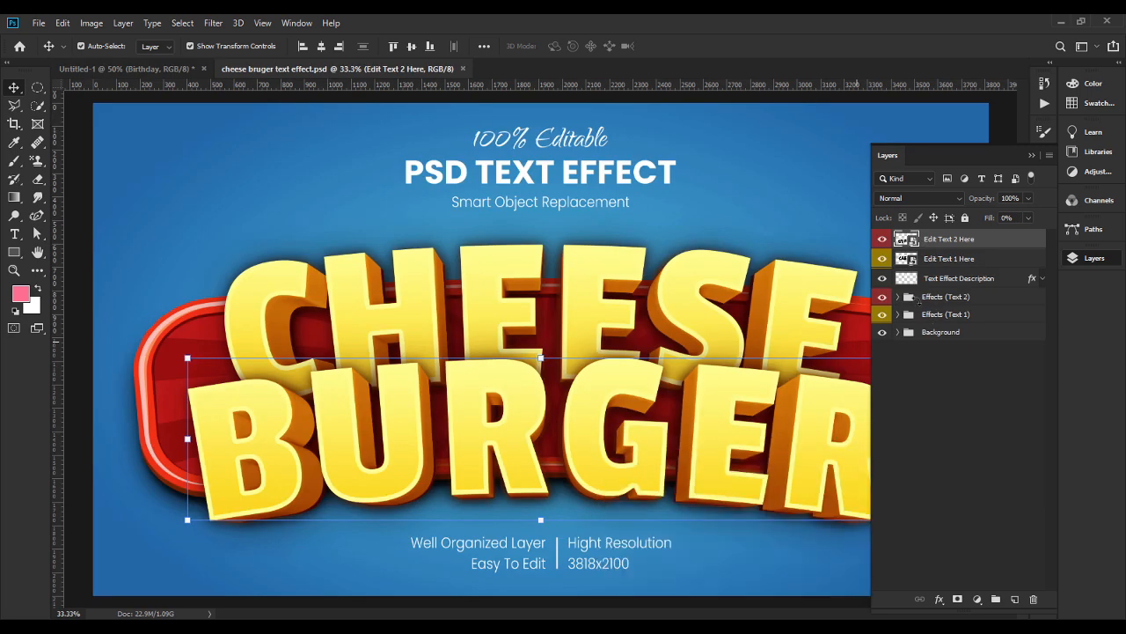
Hide the Effects (Text 1) group and open the "Edit Text 2 Here" smart object without resolving its missing font.
{"action": "left_click", "coordinate": [885, 315]}
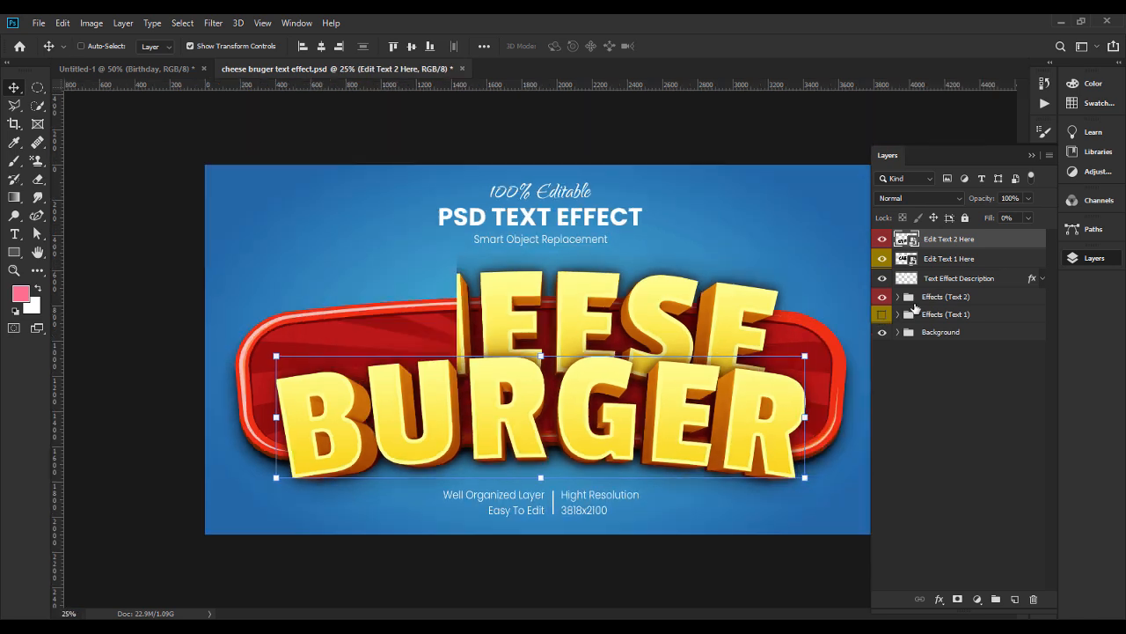
{"action": "double_click", "coordinate": [903, 241]}
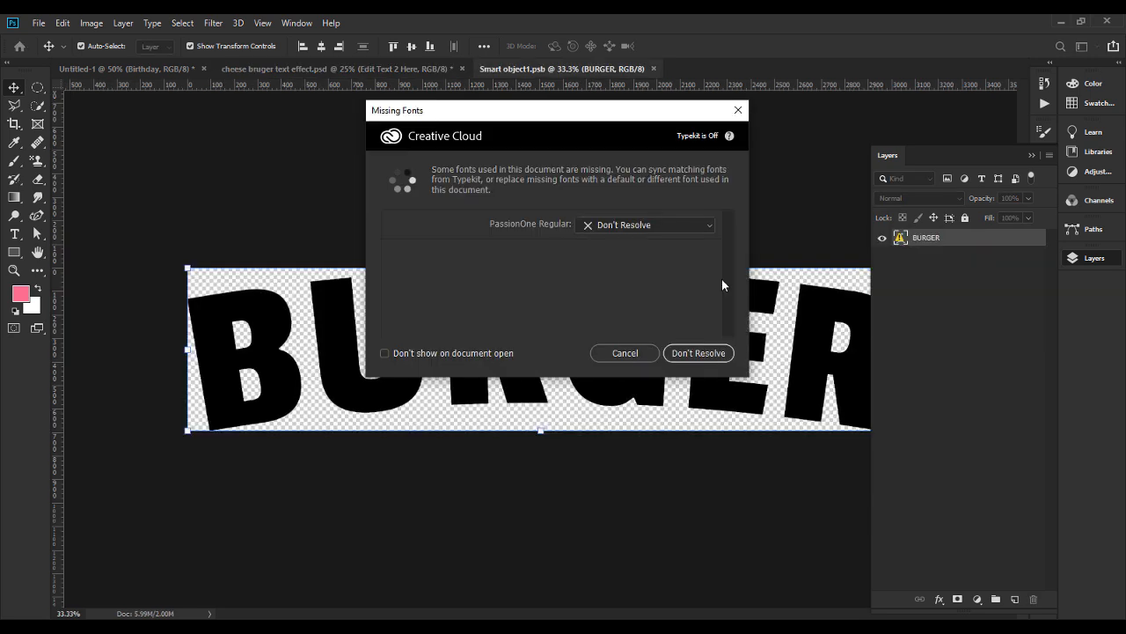
{"action": "left_click", "coordinate": [625, 354]}
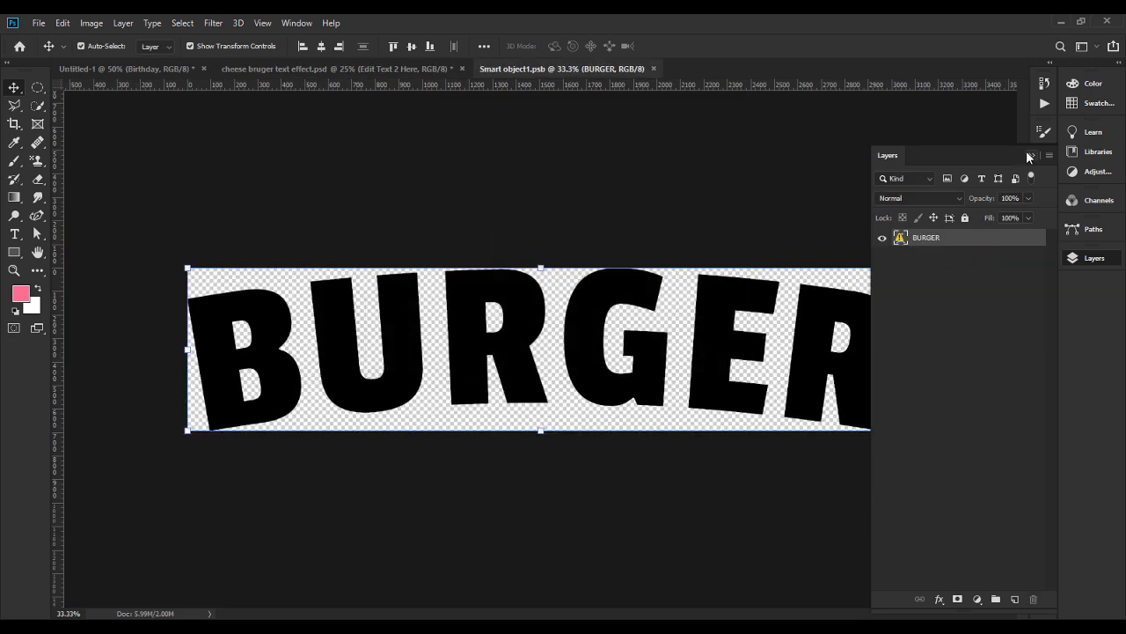
Replace the BURGER text in the smart object with "Birthday", accepting the substitution for the missing font.
{"action": "left_click", "coordinate": [1028, 156]}
{"action": "double_click", "coordinate": [609, 349]}
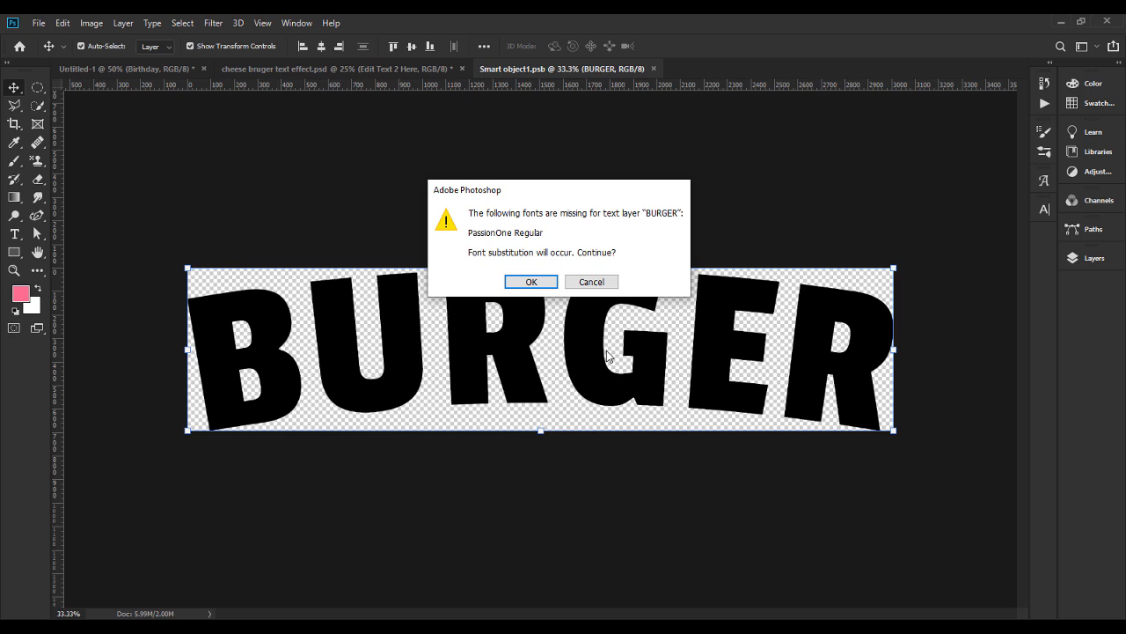
{"action": "left_click", "coordinate": [529, 281]}
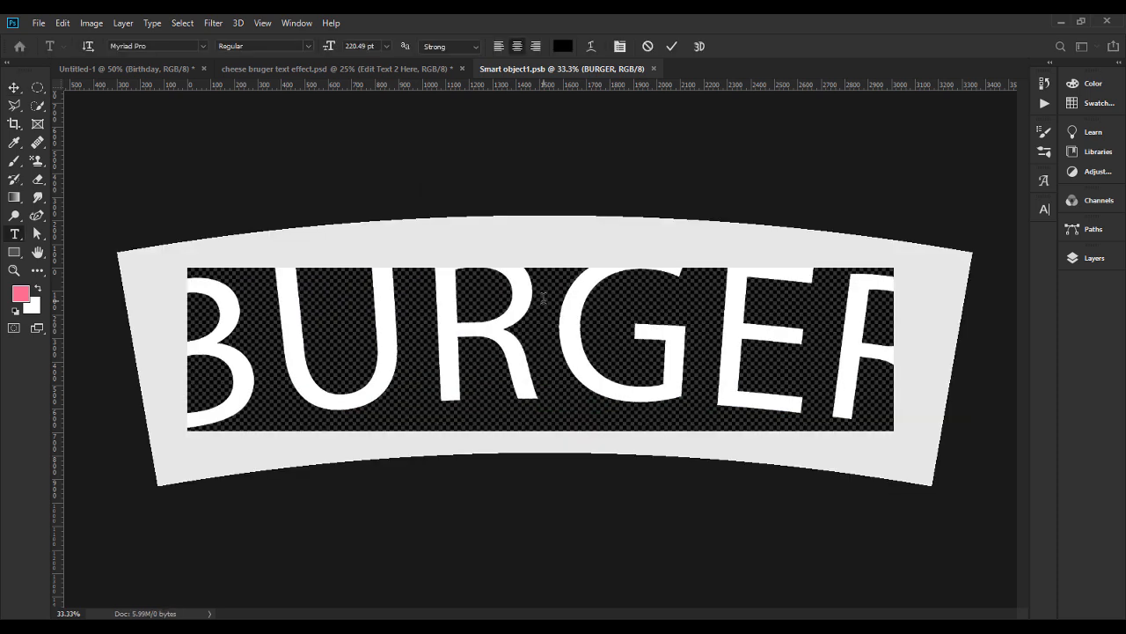
{"action": "type", "text": "Birth"}
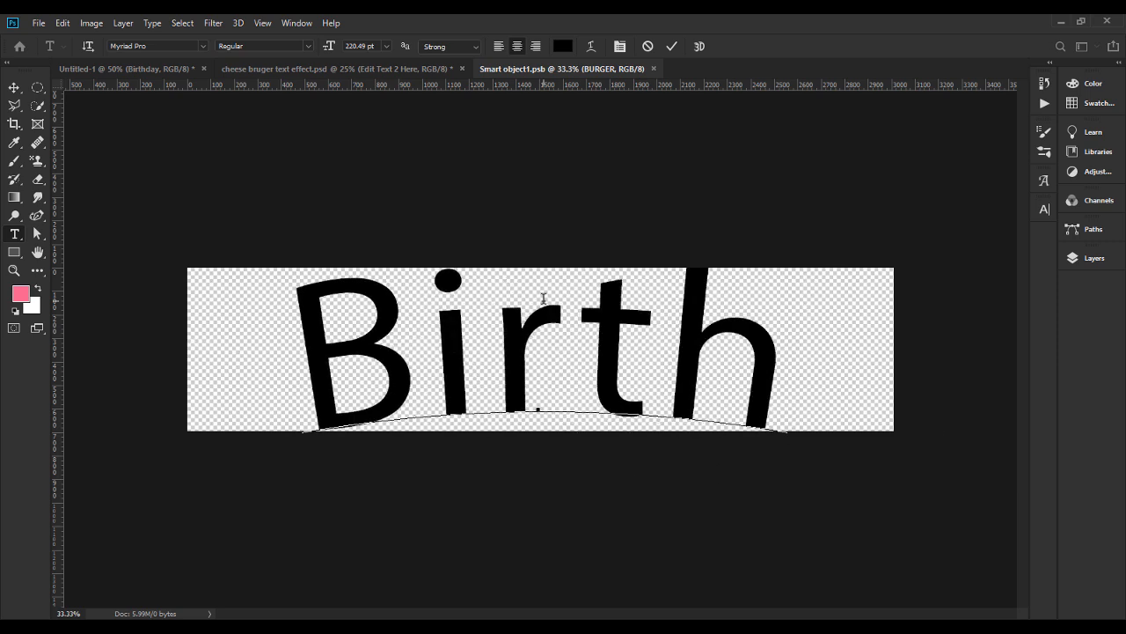
{"action": "type", "text": "day"}
Set the Birthday text to Lettown Hills Regular at 110.49 pt and move it up so it fits the smart object canvas.
{"action": "key", "text": "ctrl+a"}
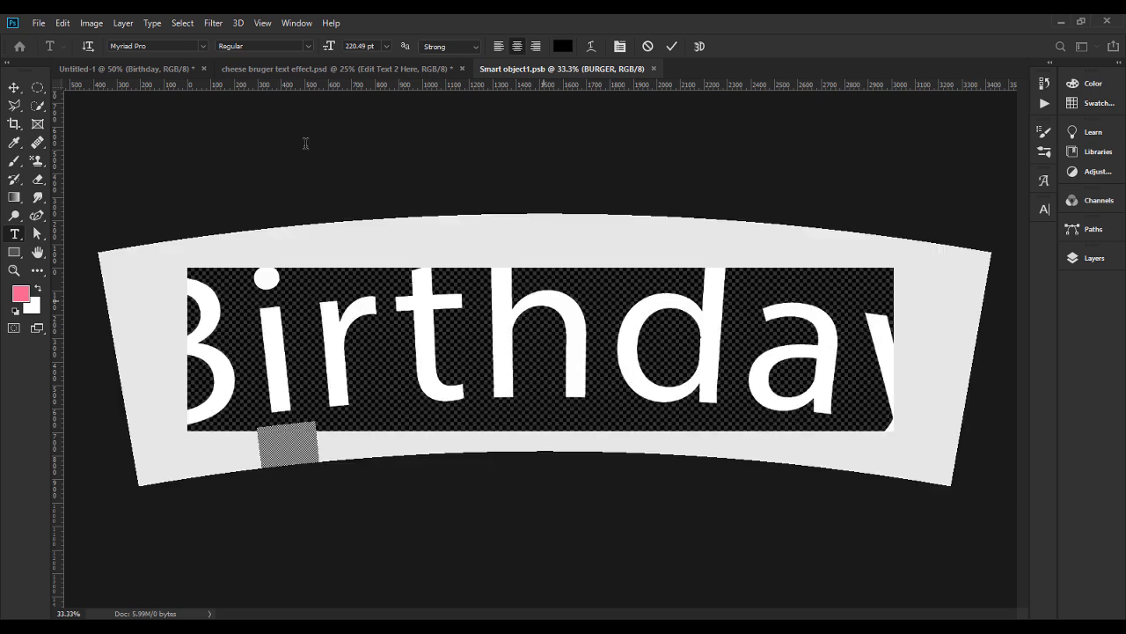
{"action": "left_click", "coordinate": [201, 46]}
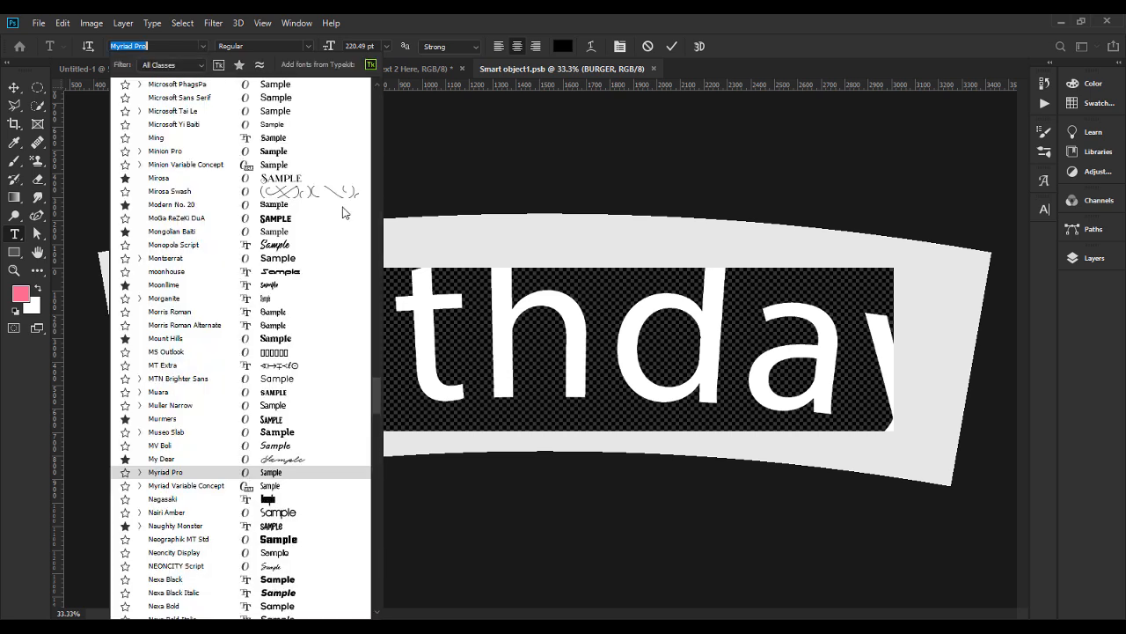
{"action": "left_click_drag", "start_coordinate": [375, 401], "coordinate": [384, 253]}
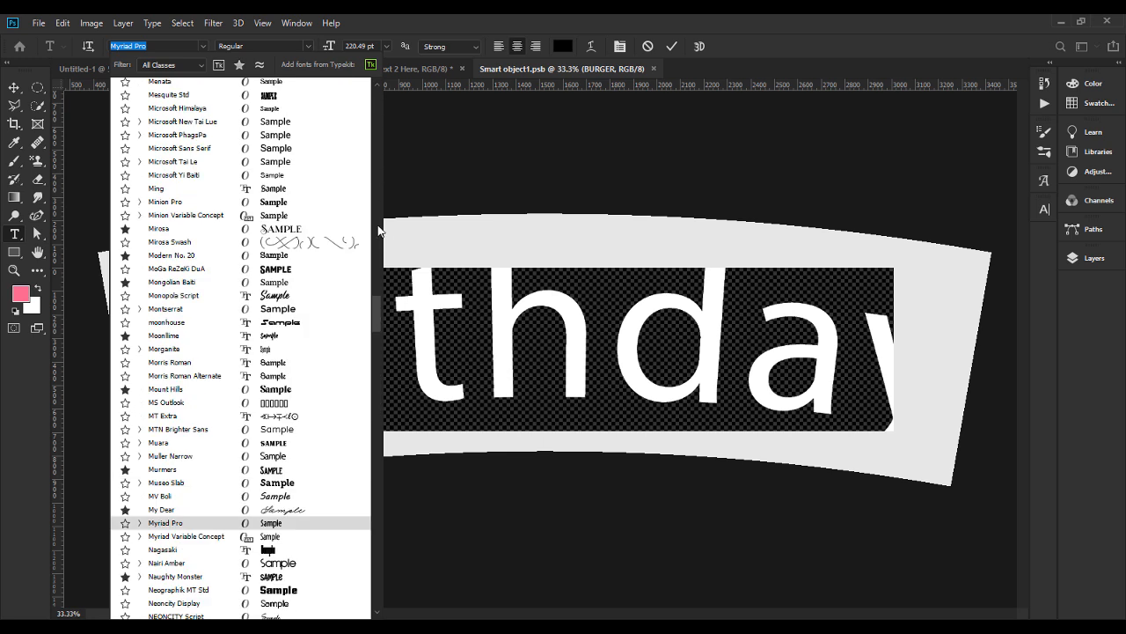
{"action": "left_click_drag", "start_coordinate": [378, 231], "coordinate": [374, 120]}
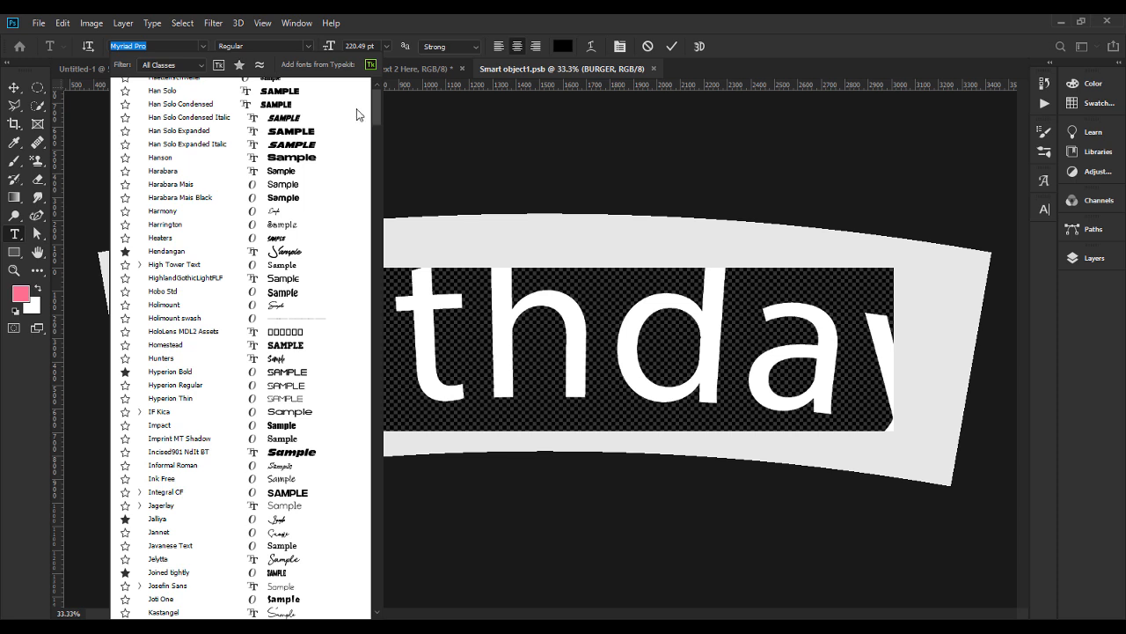
{"action": "scroll", "coordinate": [279, 88], "scroll_direction": "up", "scroll_amount": 5}
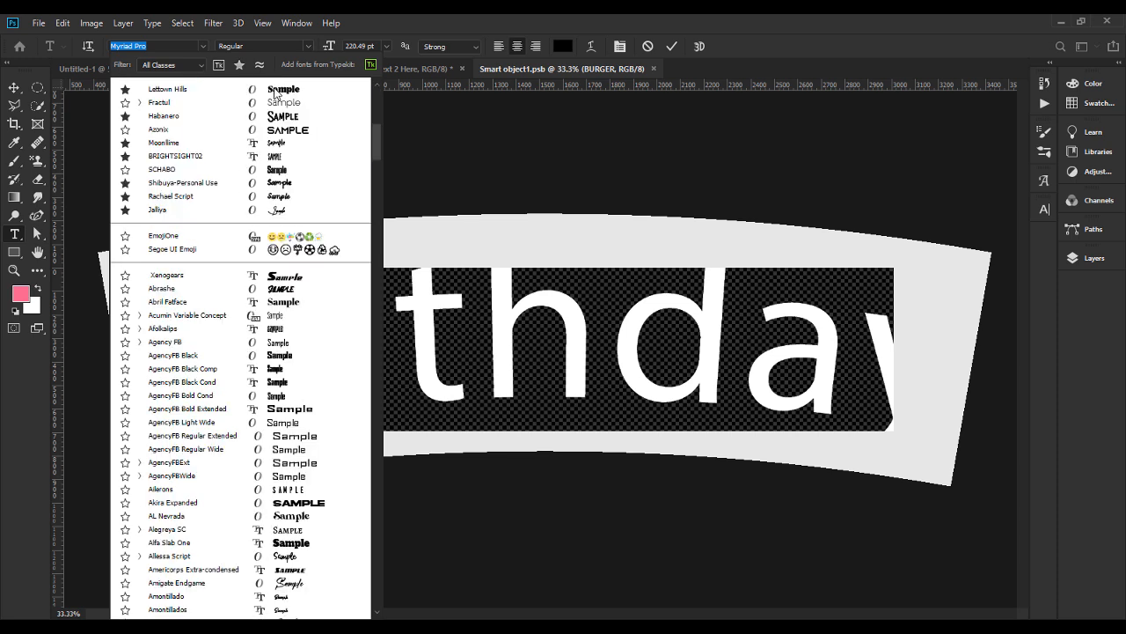
{"action": "scroll", "coordinate": [272, 92], "scroll_direction": "down", "scroll_amount": 5}
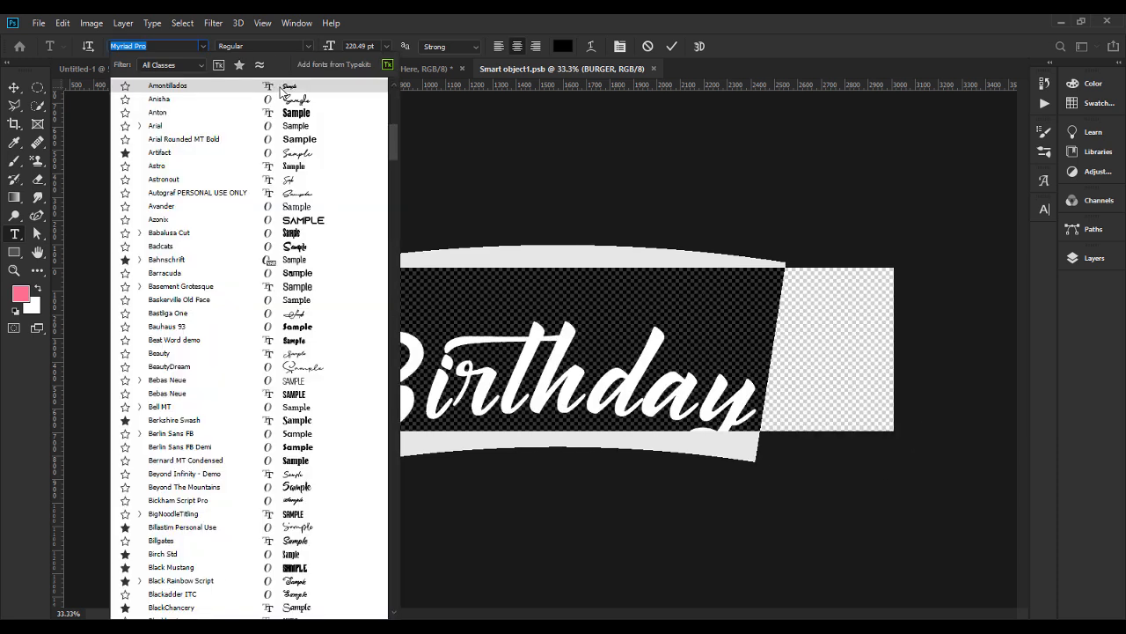
{"action": "key", "text": "BackSpace"}
{"action": "type", "text": "let"}
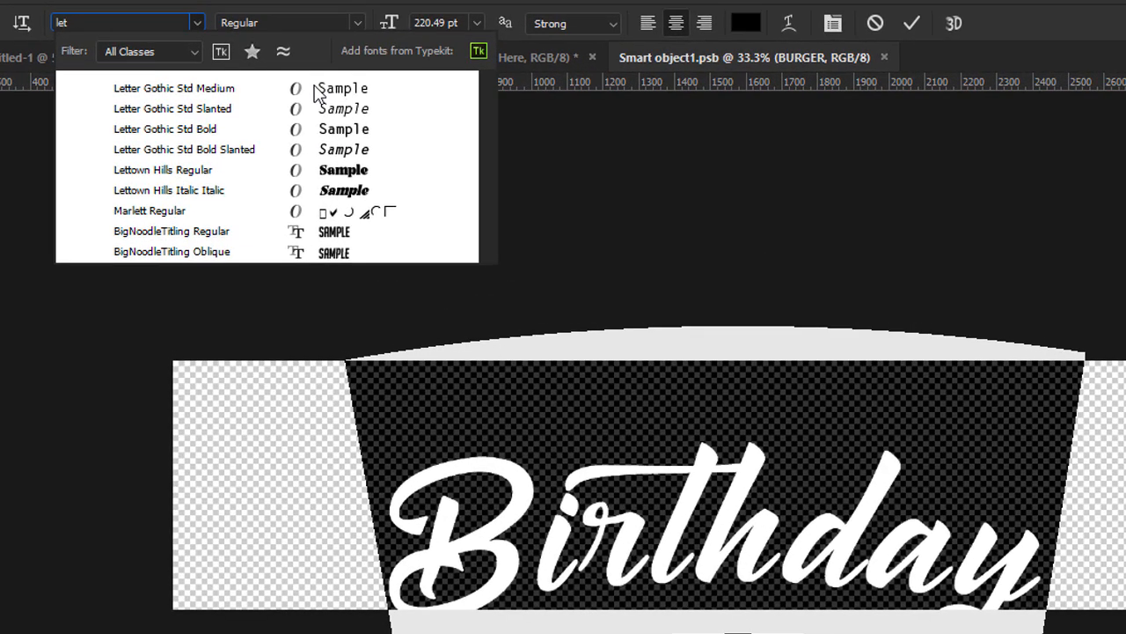
{"action": "left_click", "coordinate": [259, 171]}
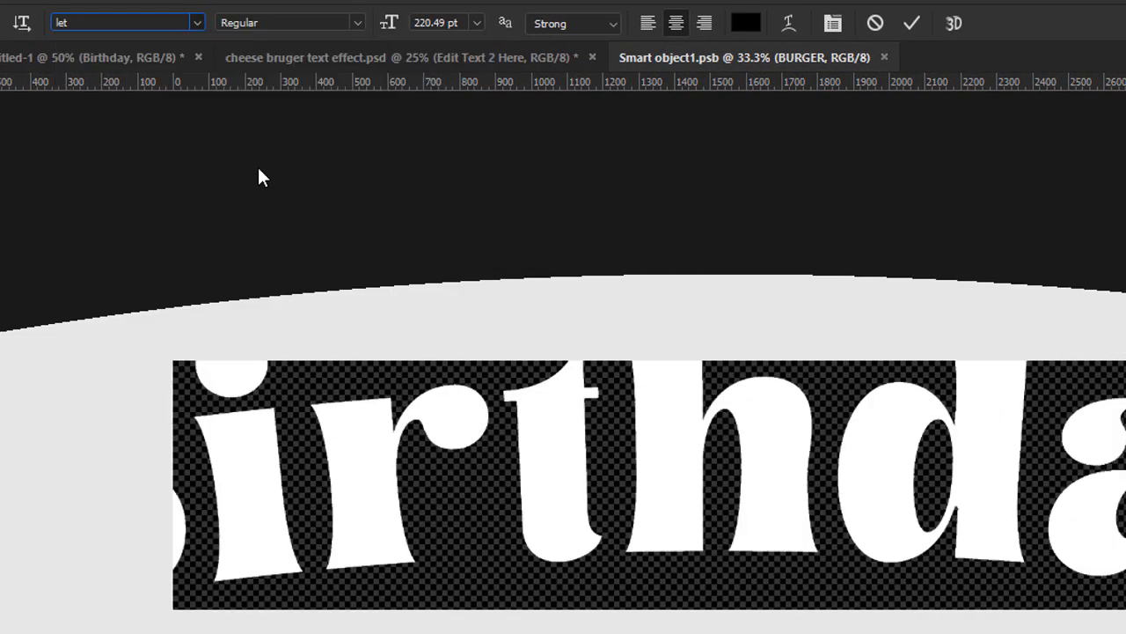
{"action": "left_click_drag", "start_coordinate": [389, 28], "coordinate": [246, 57]}
{"action": "left_click_drag", "start_coordinate": [685, 517], "coordinate": [677, 450]}
Swap the B and the final y of Birthday for swash alternate glyphs and shift the text slightly left.
{"action": "double_click", "coordinate": [678, 450]}
{"action": "mouse_move", "coordinate": [418, 487]}
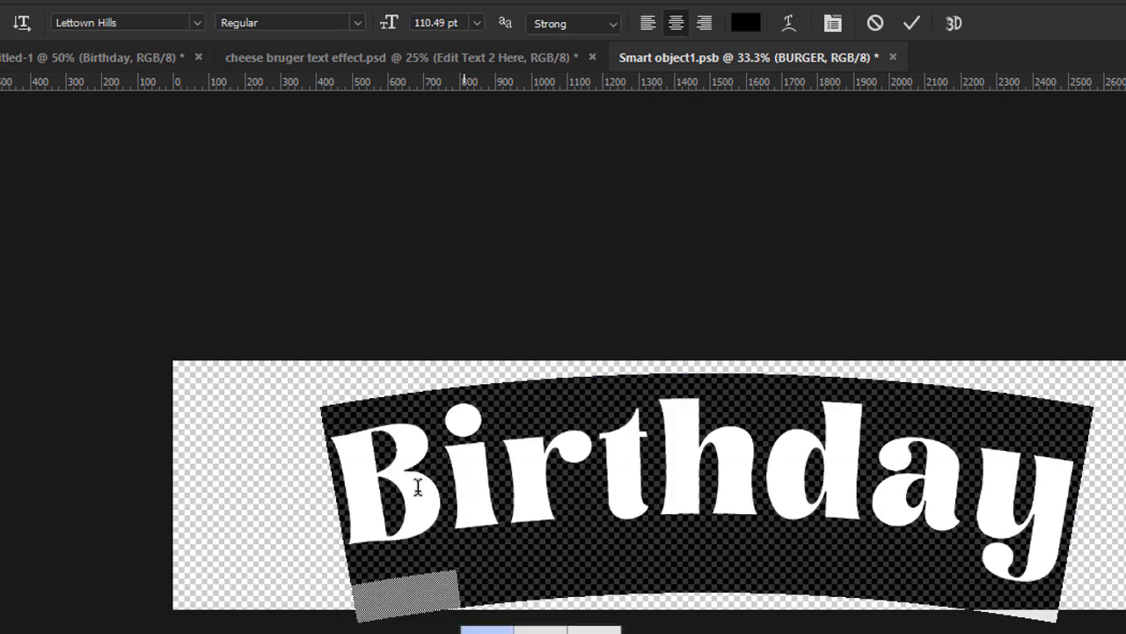
{"action": "left_click", "coordinate": [528, 630]}
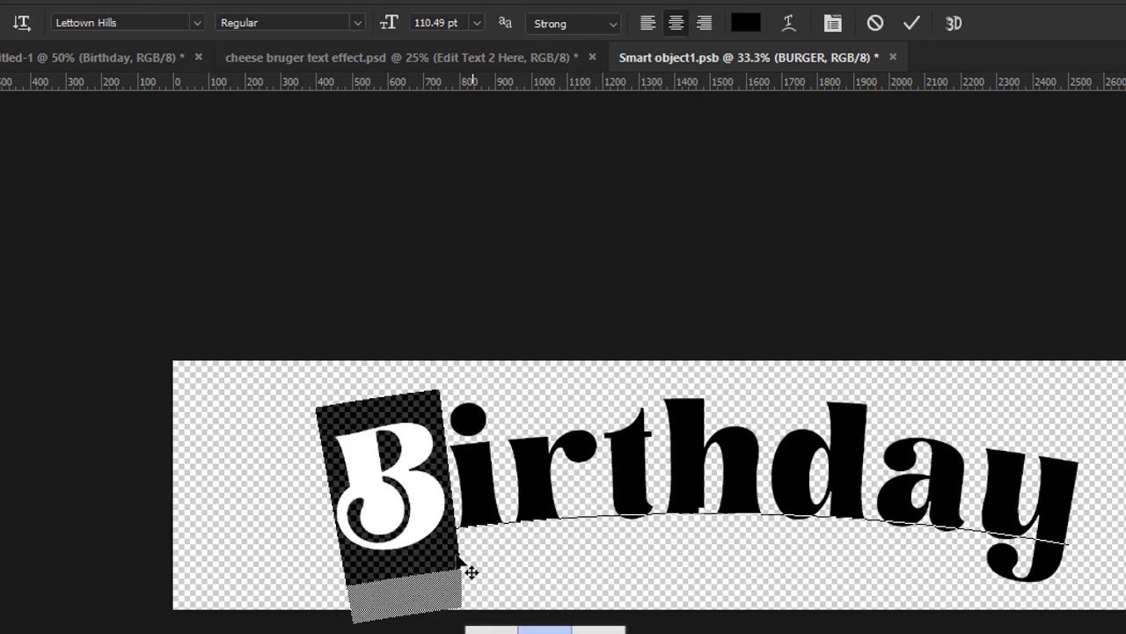
{"action": "left_click_drag", "start_coordinate": [982, 496], "coordinate": [1072, 503]}
{"action": "left_click", "coordinate": [1091, 630]}
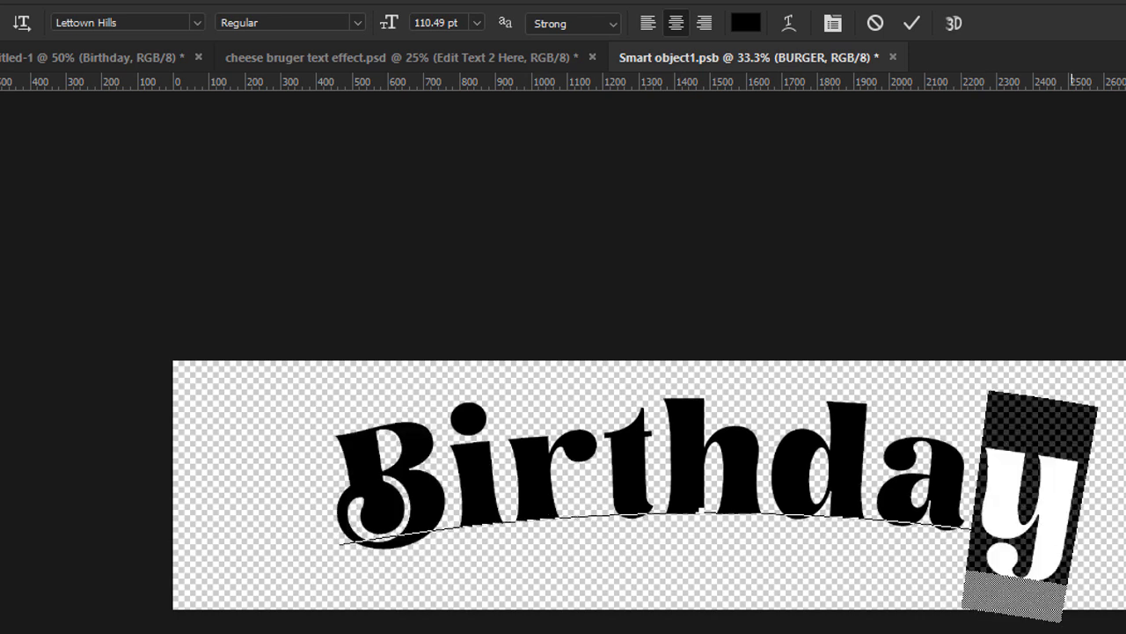
{"action": "left_click", "coordinate": [1, 98]}
{"action": "left_click_drag", "start_coordinate": [788, 510], "coordinate": [758, 510]}
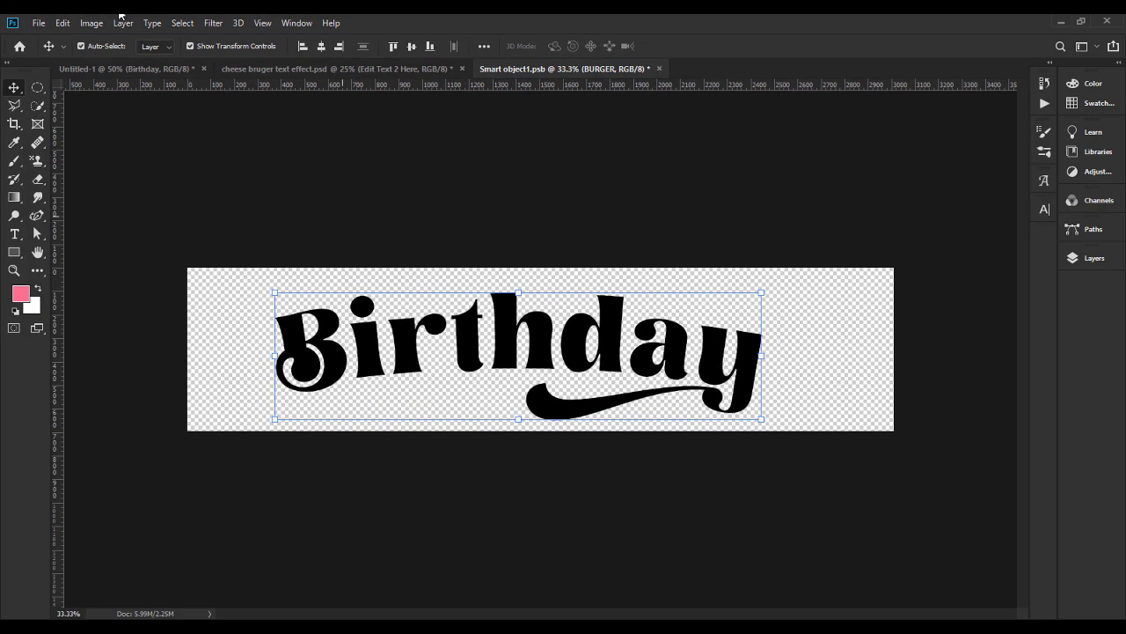
Save the edited smart object and return to the "cheese bruger text effect.psd" document.
{"action": "left_click", "coordinate": [39, 22]}
{"action": "left_click", "coordinate": [64, 165]}
{"action": "left_click", "coordinate": [300, 70]}
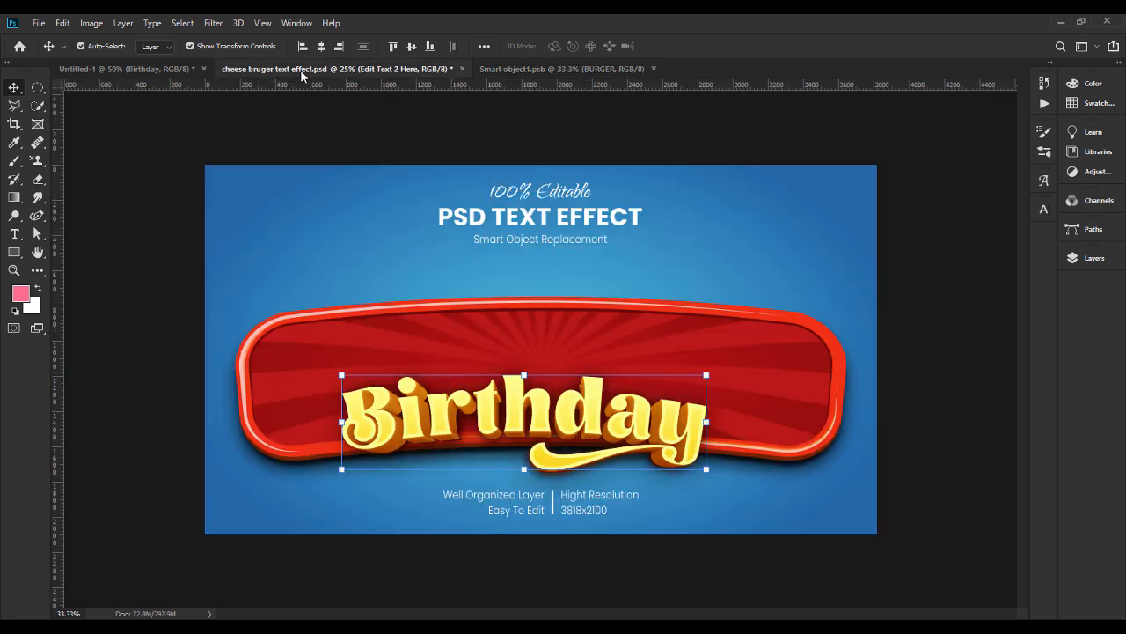
Hide both drop shadows on the Extrude 1 and Extrude 2 groups inside the Effects (Text 2) group.
{"action": "left_click", "coordinate": [1091, 261]}
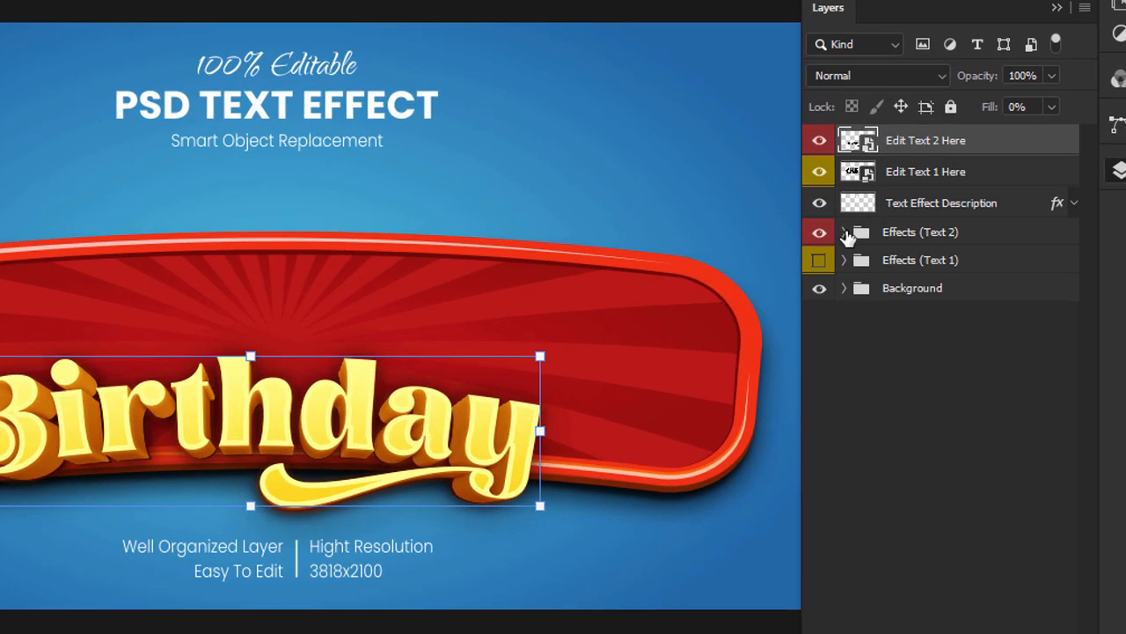
{"action": "left_click", "coordinate": [897, 297]}
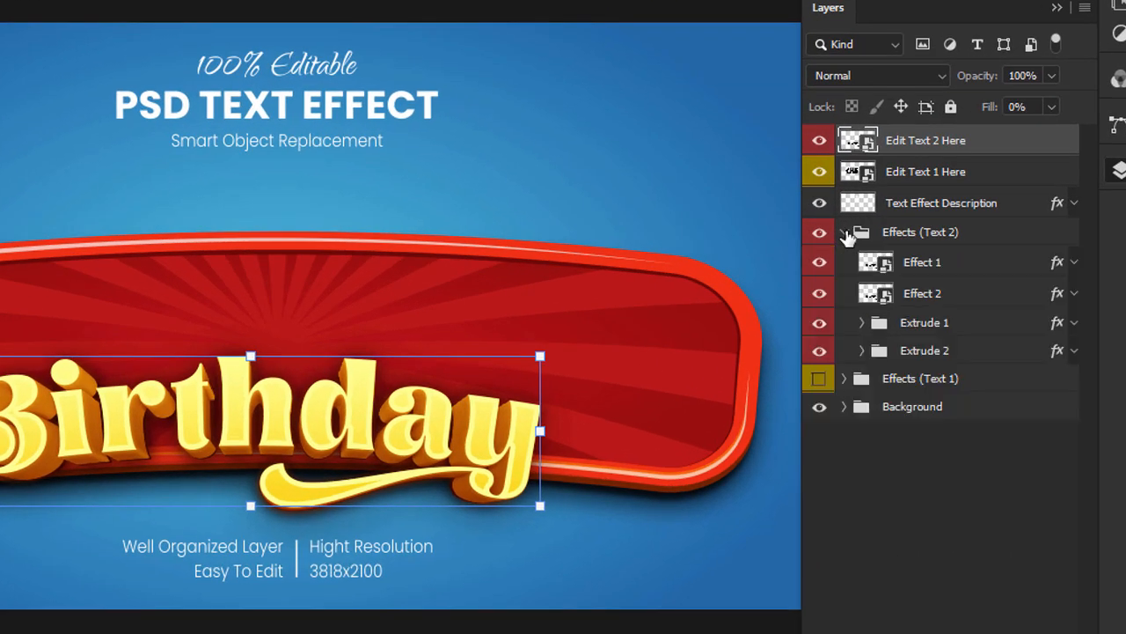
{"action": "left_click", "coordinate": [863, 350]}
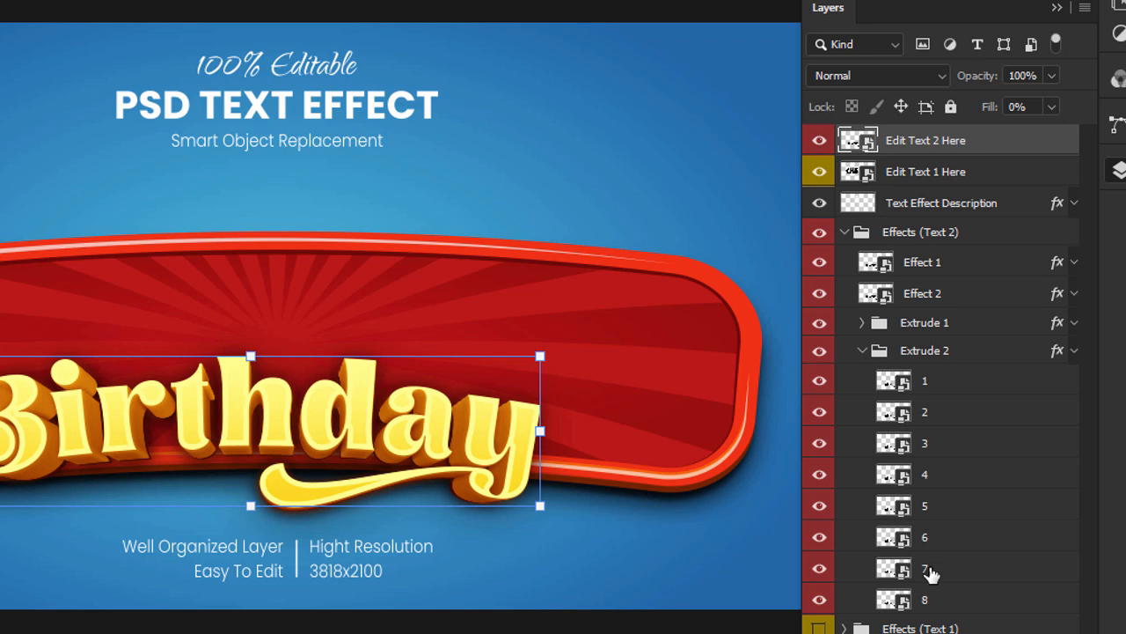
{"action": "left_click", "coordinate": [863, 350]}
{"action": "left_click", "coordinate": [1073, 351]}
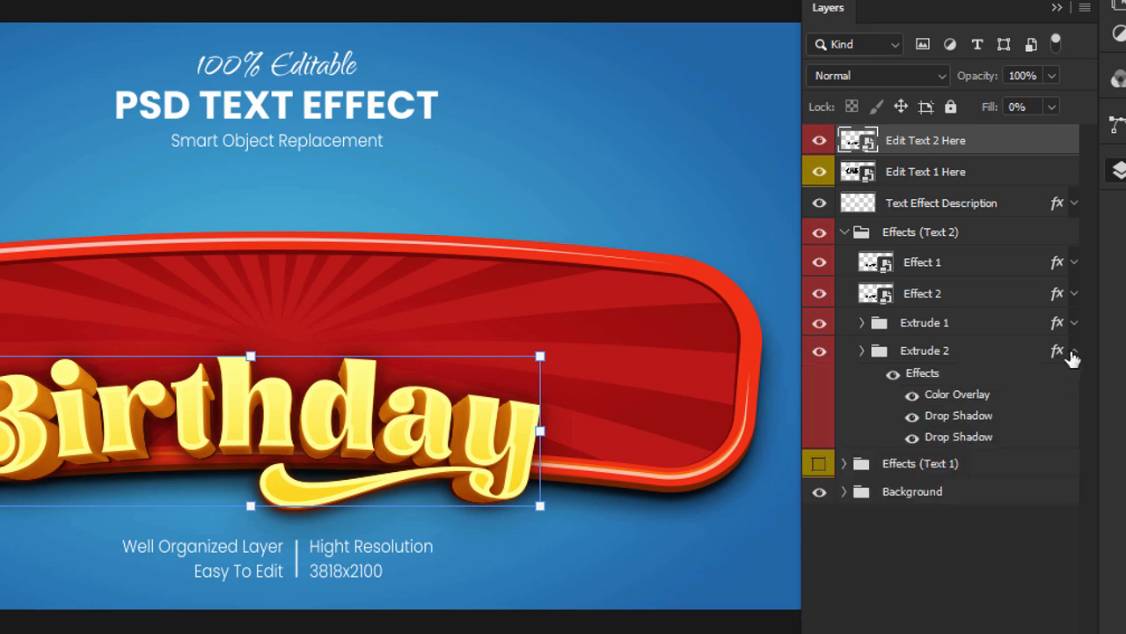
{"action": "left_click", "coordinate": [912, 436]}
{"action": "left_click", "coordinate": [911, 416]}
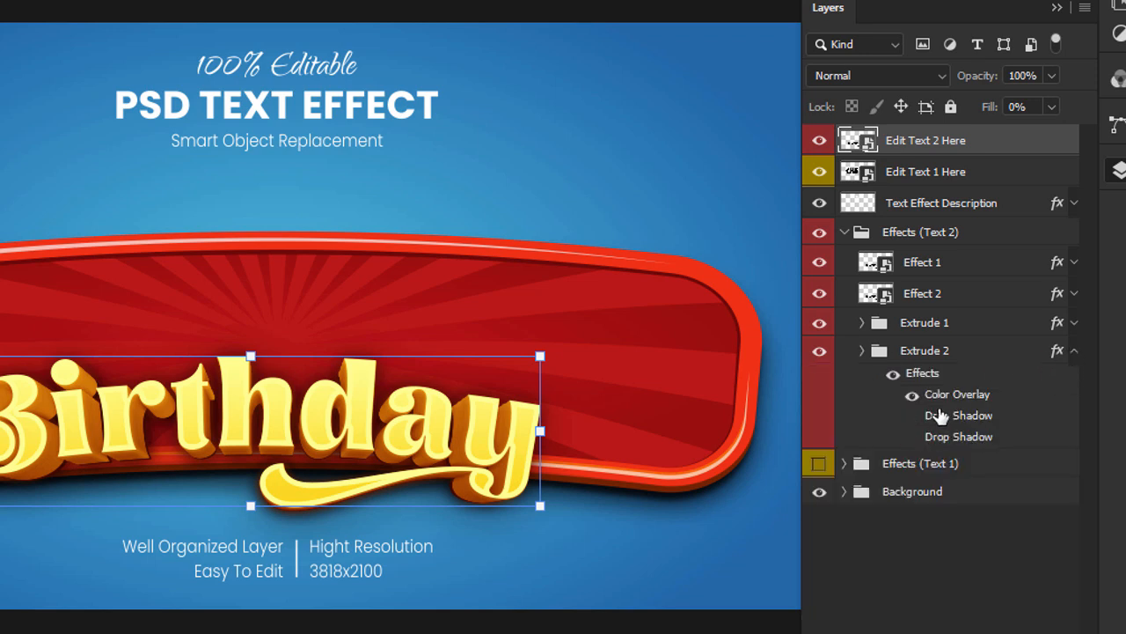
{"action": "left_click", "coordinate": [1073, 324]}
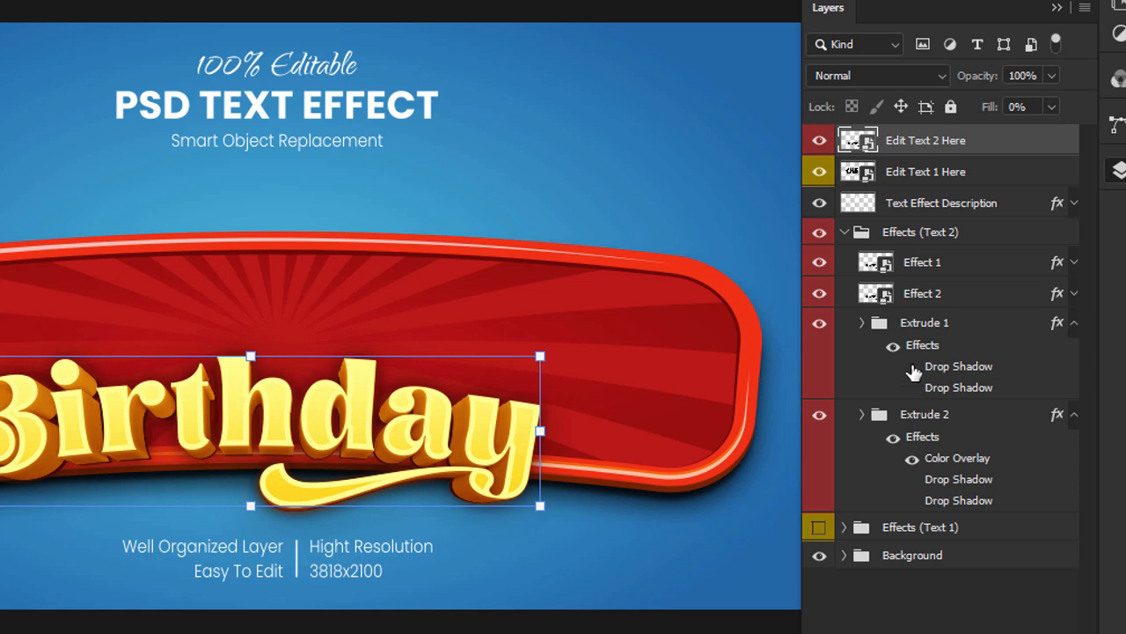
{"action": "left_click", "coordinate": [845, 233]}
Merge the Effects (Text 2) group into one layer and convert it to a smart object.
{"action": "left_click", "coordinate": [921, 234]}
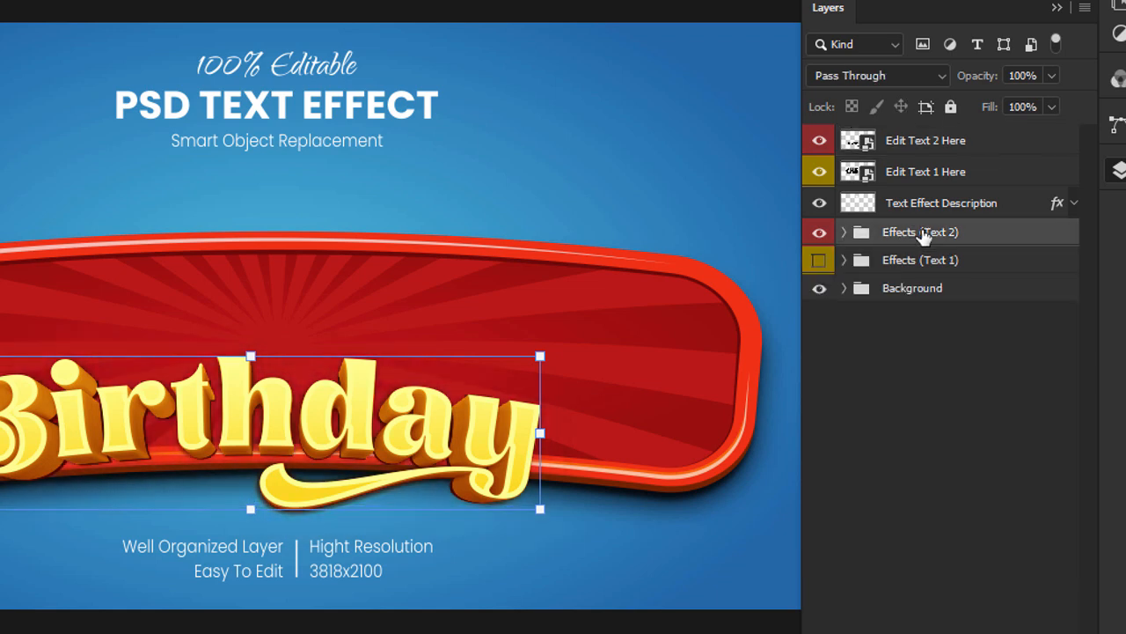
{"action": "right_click", "coordinate": [924, 236]}
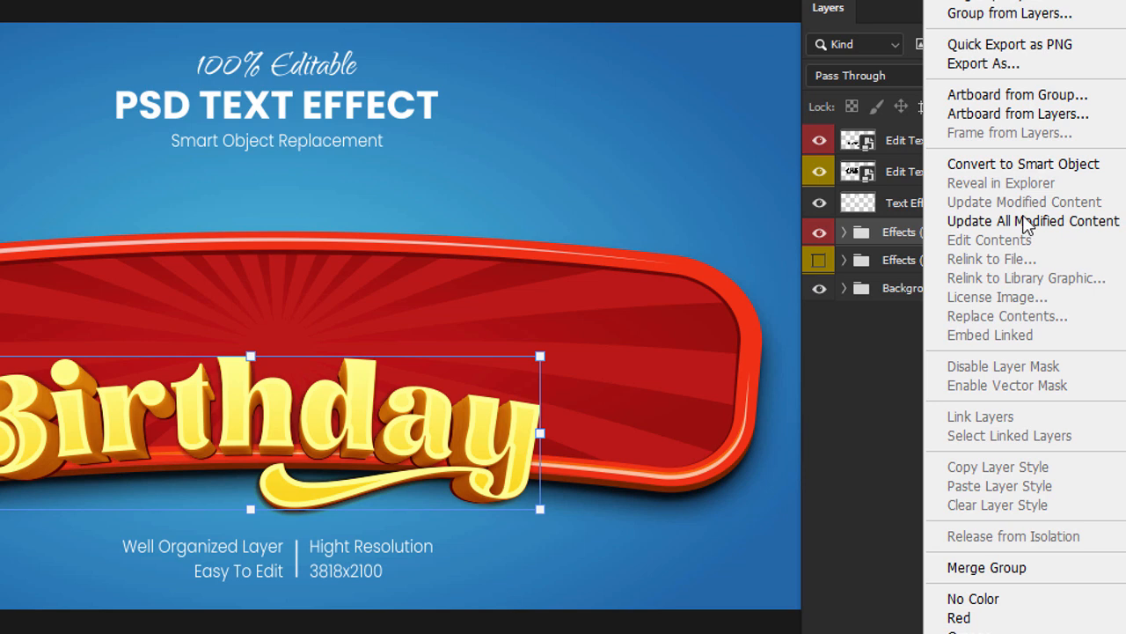
{"action": "left_click", "coordinate": [1015, 570]}
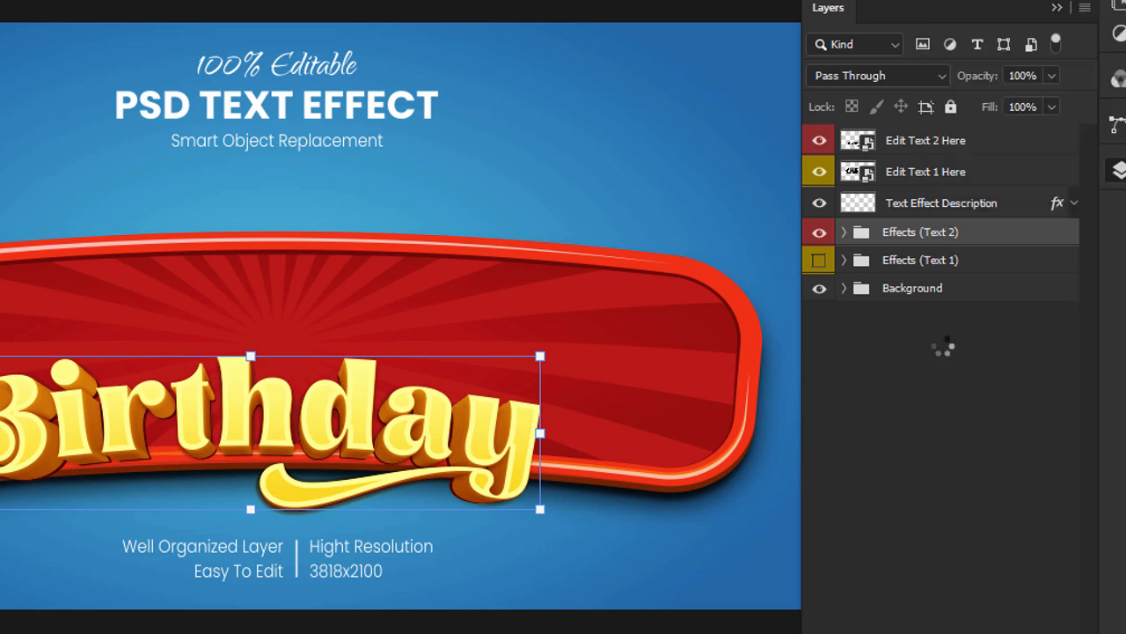
{"action": "right_click", "coordinate": [956, 235]}
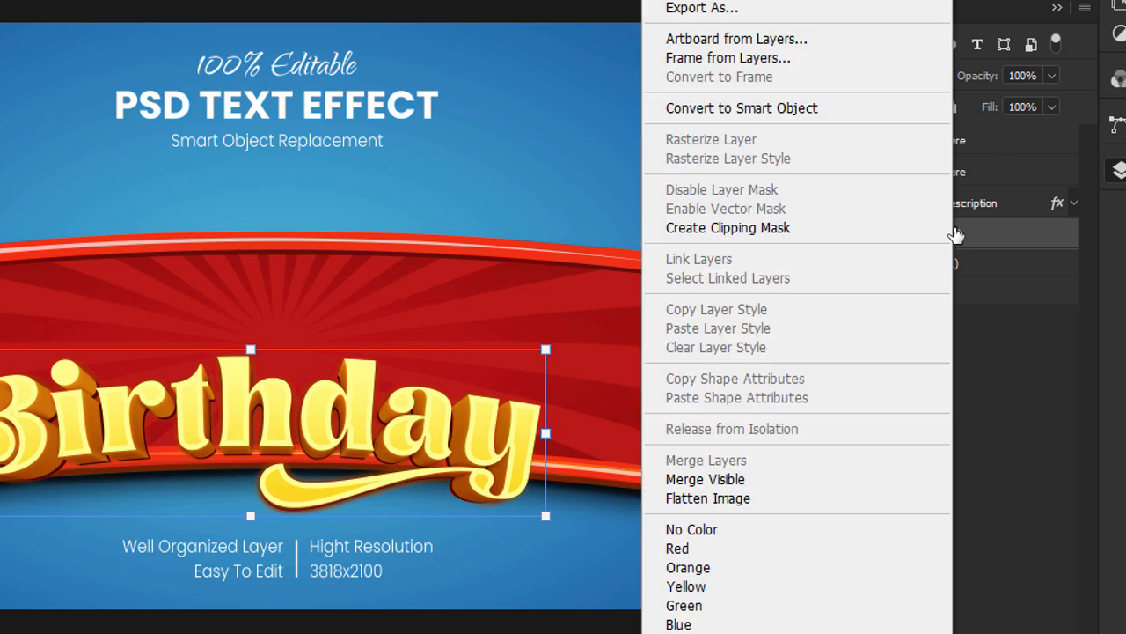
{"action": "left_click", "coordinate": [780, 107]}
Transfer the Effects (Text 2) lettering to the Untitled-1 card and scale it to 21.33% across the wooden sign.
{"action": "left_click_drag", "start_coordinate": [956, 235], "coordinate": [280, 67]}
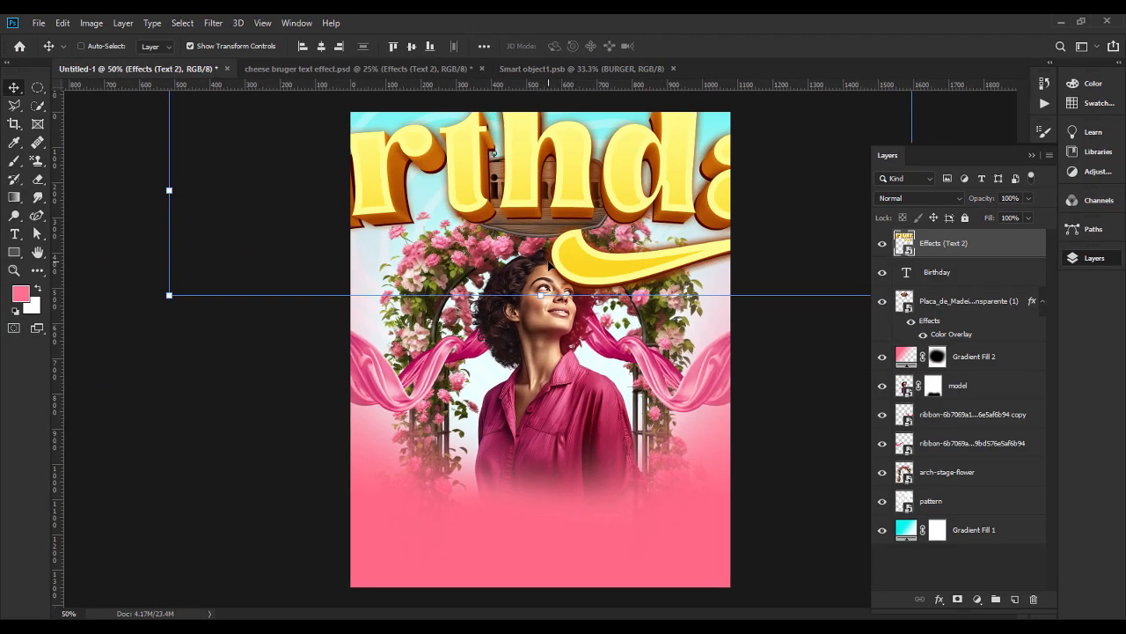
{"action": "key", "text": "ctrl+t"}
{"action": "left_click_drag", "start_coordinate": [540, 296], "coordinate": [531, 213]}
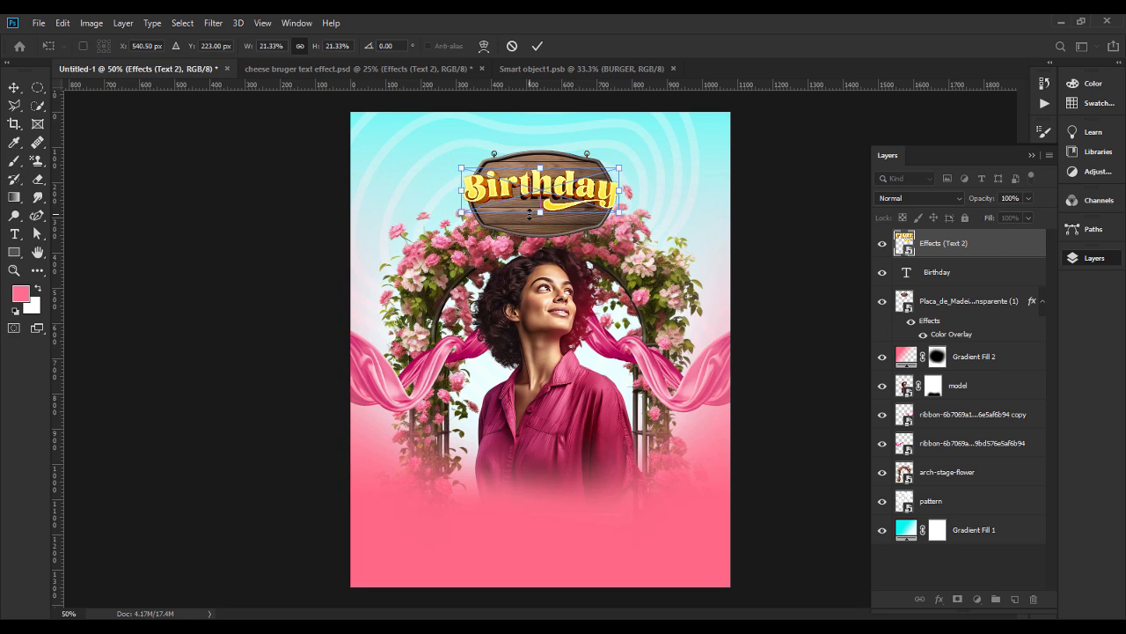
{"action": "key", "text": "Return"}
Delete the plain black Birthday text layer and nudge the 3D Birthday lettering slightly up on the wooden sign.
{"action": "left_click", "coordinate": [959, 282]}
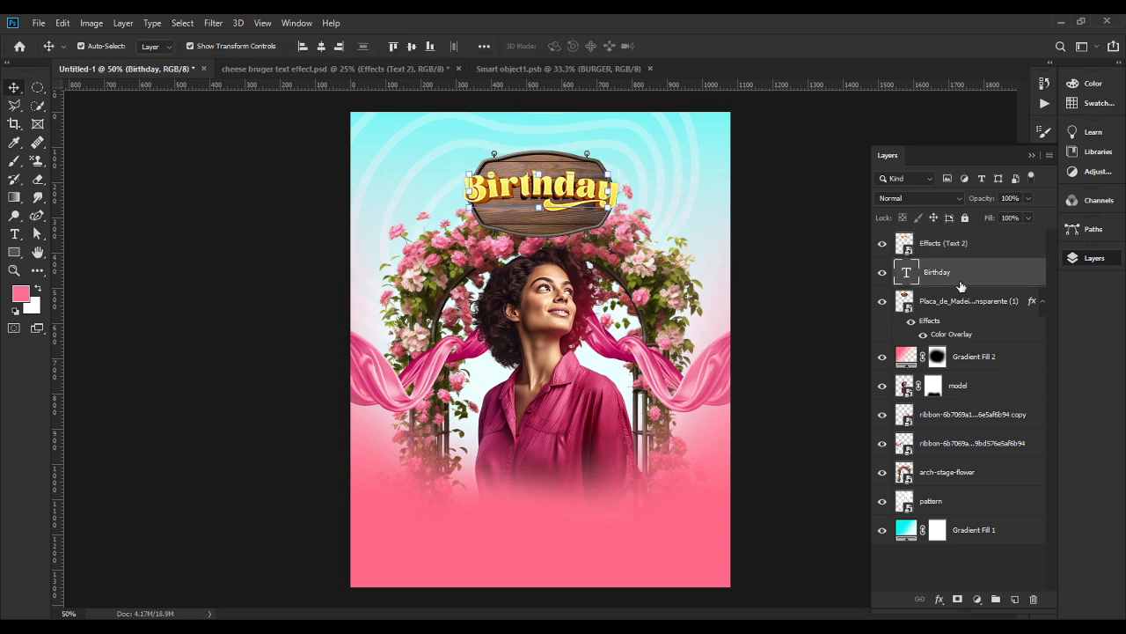
{"action": "key", "text": "Delete"}
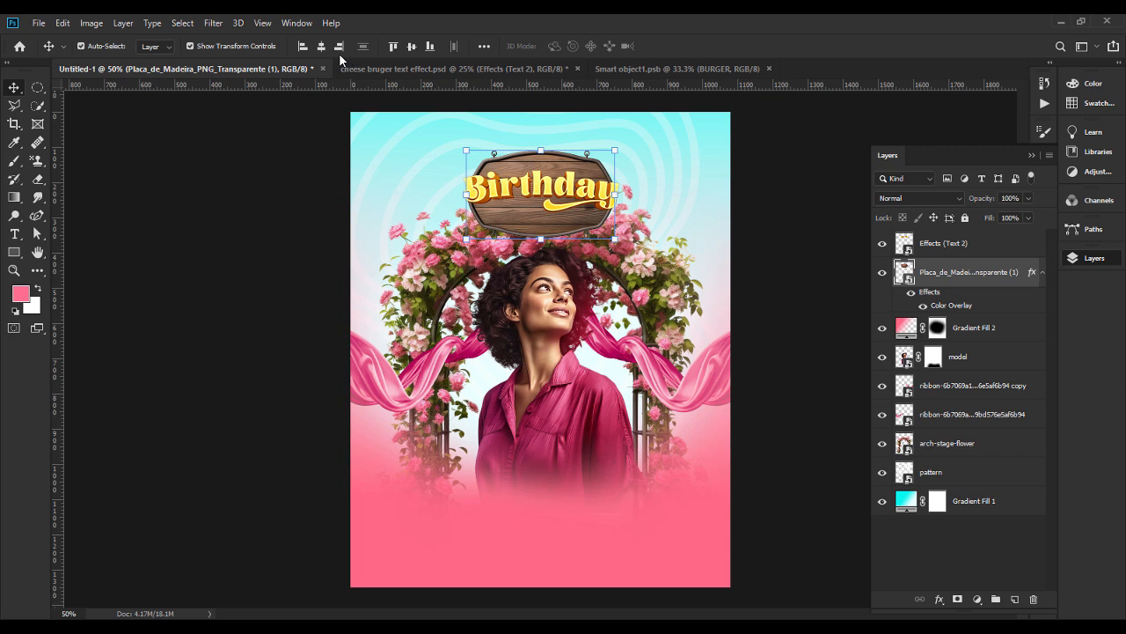
{"action": "left_click", "coordinate": [280, 236]}
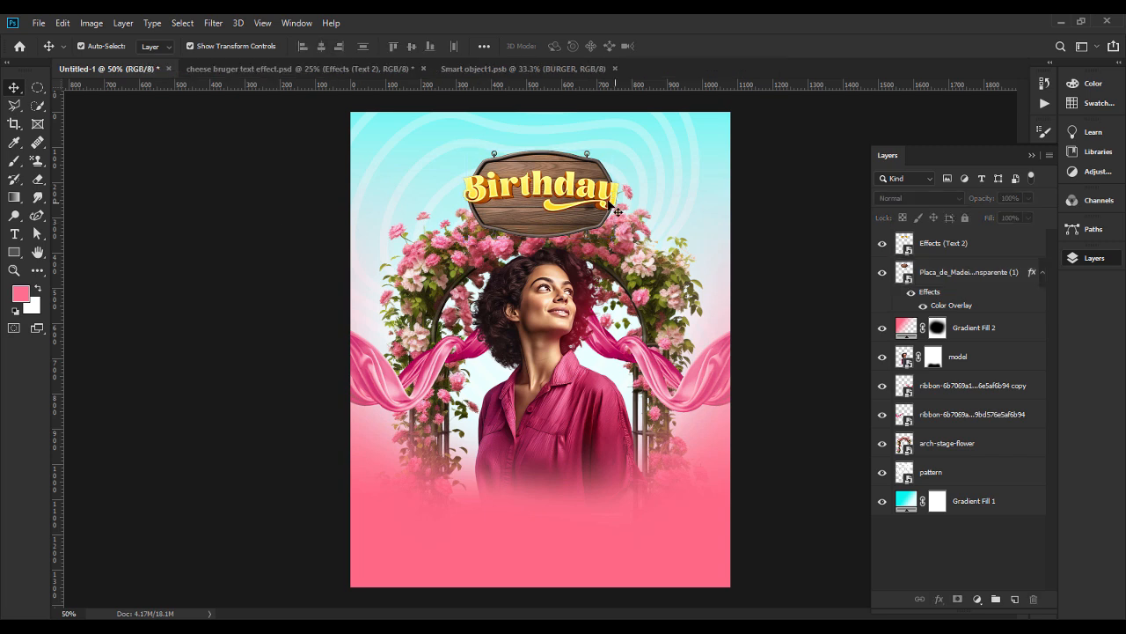
{"action": "left_click", "coordinate": [602, 201]}
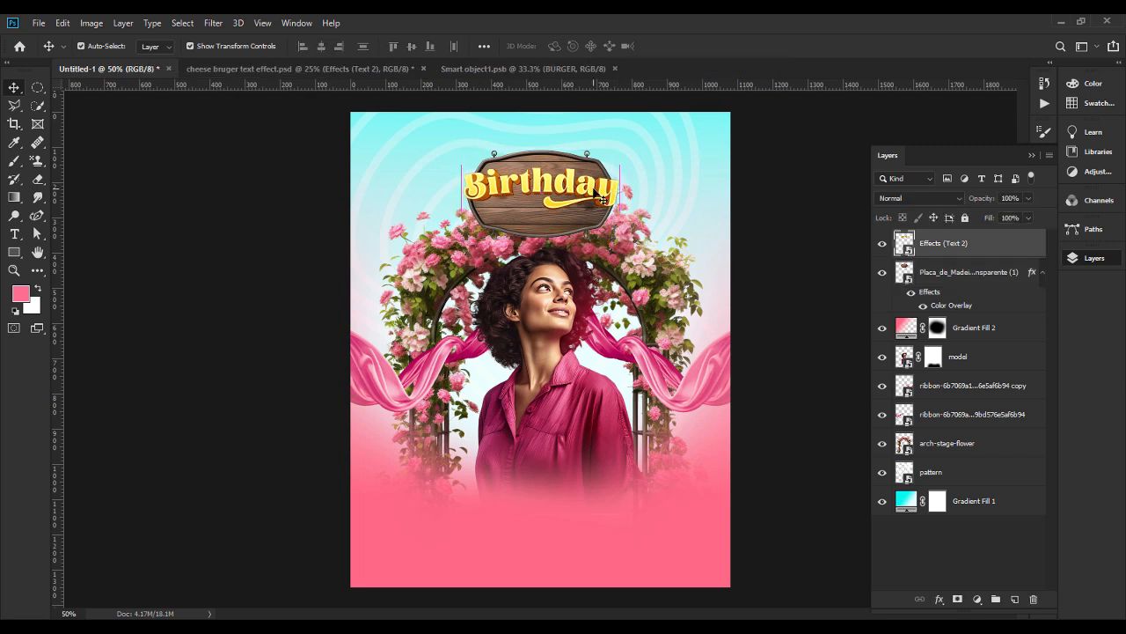
{"action": "left_click", "coordinate": [372, 268]}
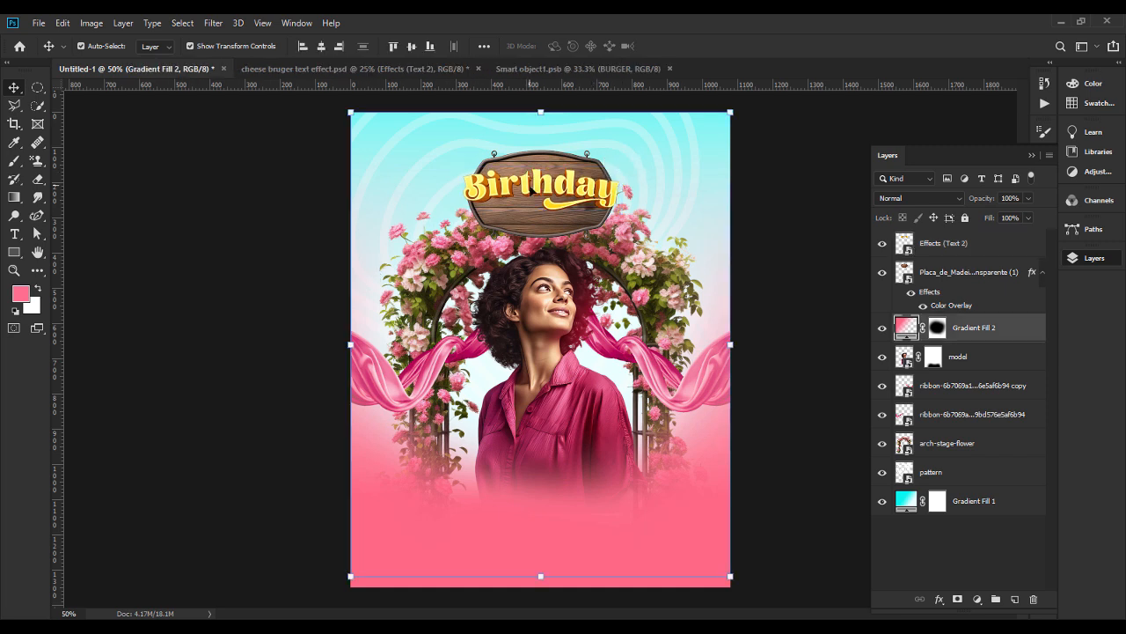
Add a new text layer reading "Party" above the Effects (Text 2) layer.
{"action": "left_click", "coordinate": [531, 188]}
{"action": "left_click", "coordinate": [15, 233]}
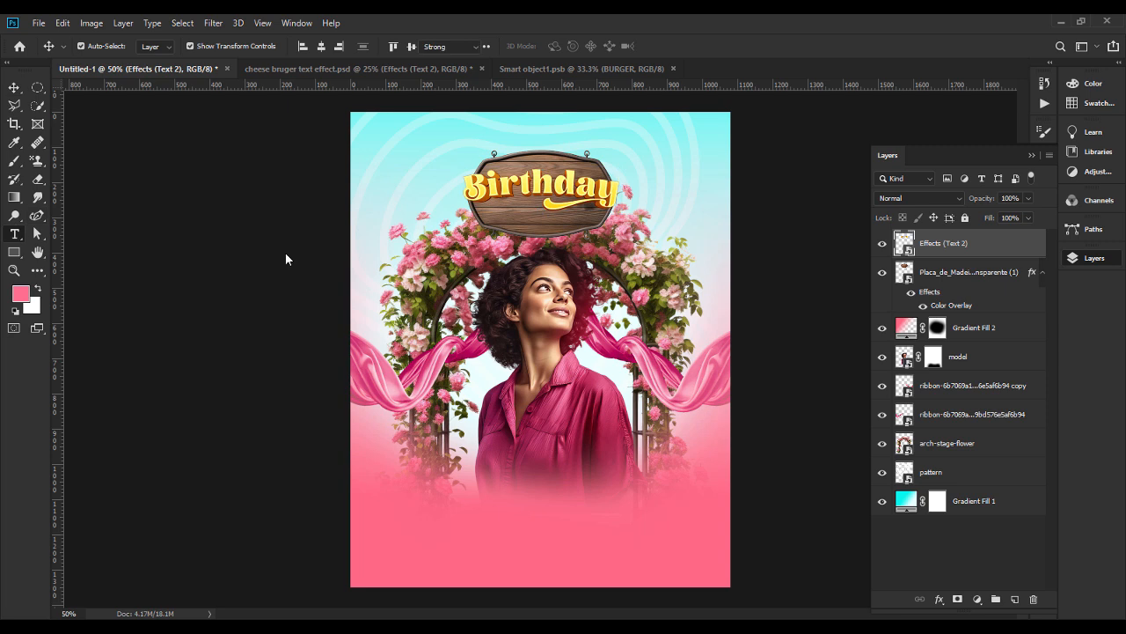
{"action": "left_click", "coordinate": [494, 253]}
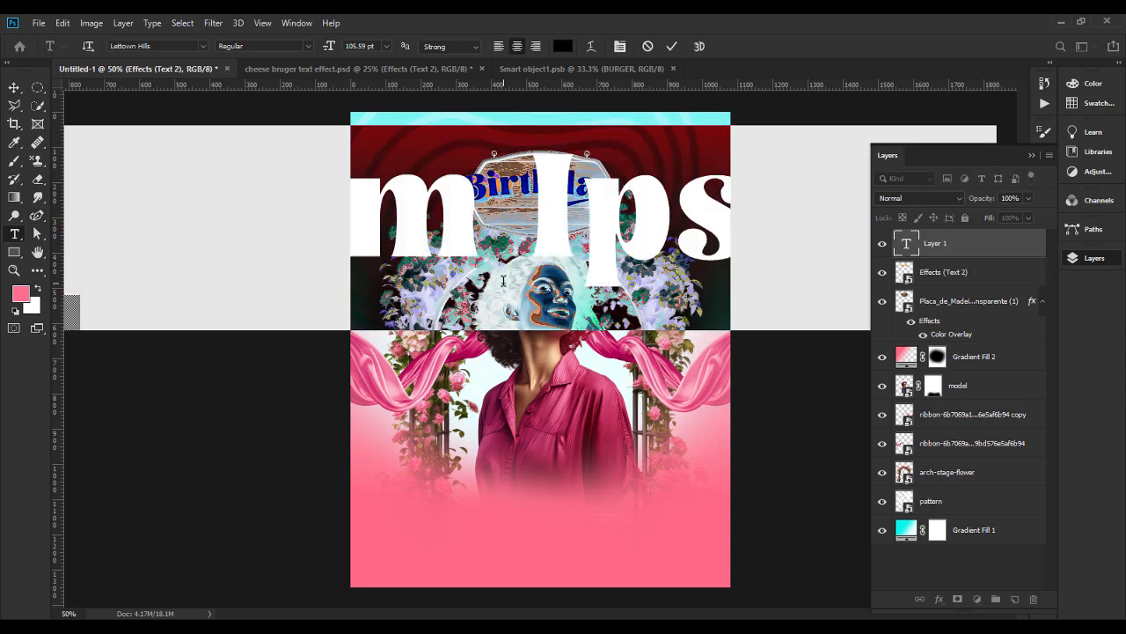
{"action": "type", "text": "Pae"}
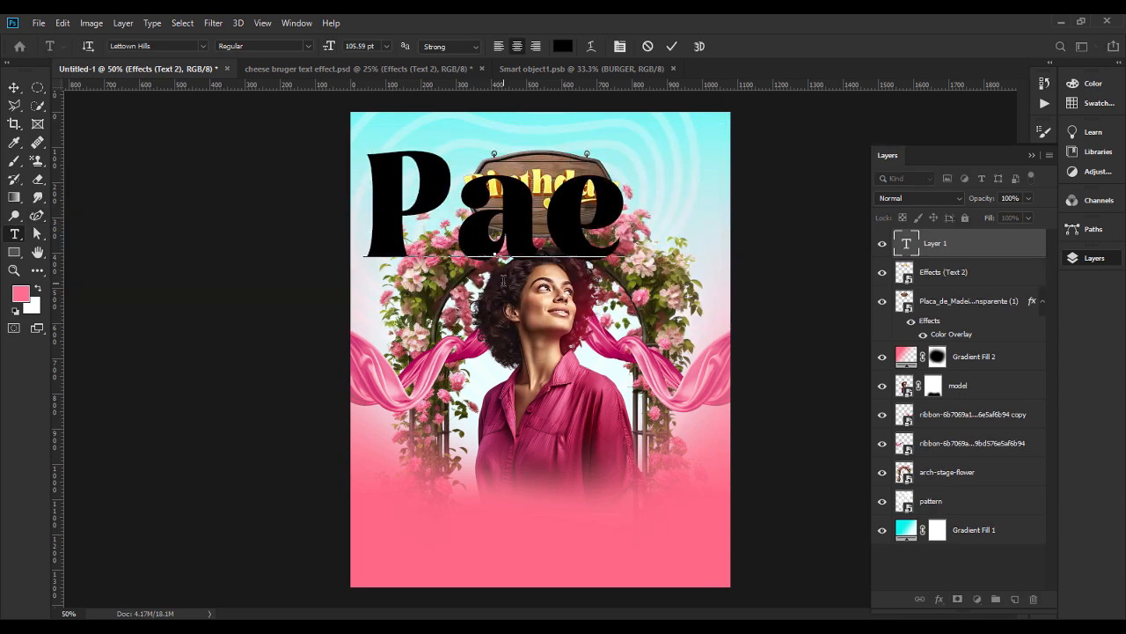
{"action": "key", "text": "BackSpace"}
{"action": "type", "text": "rty"}
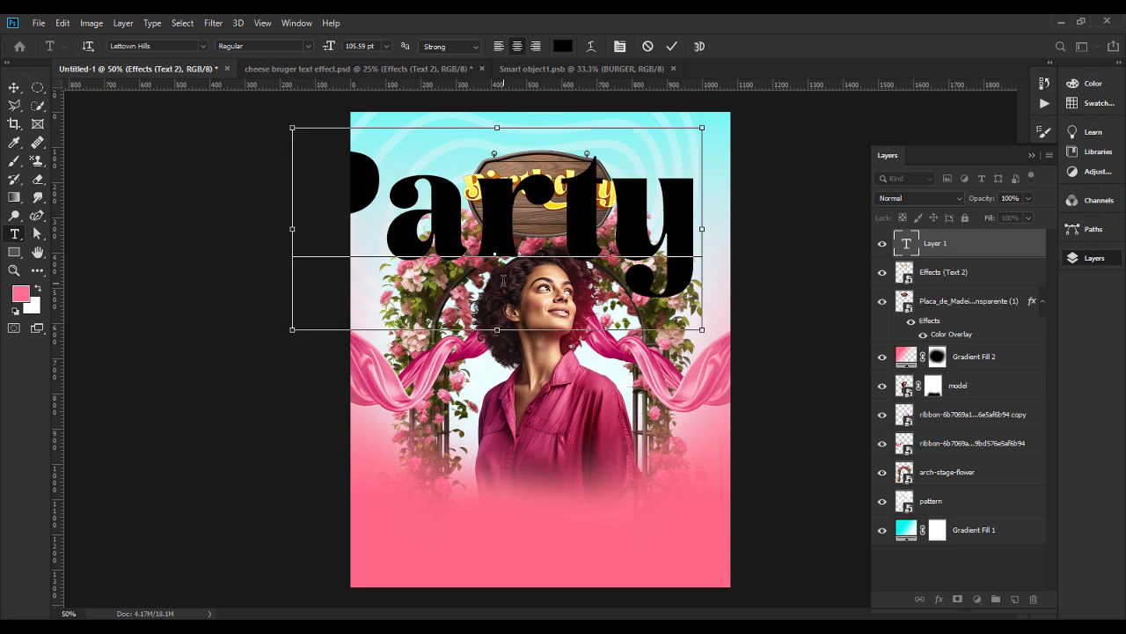
Colour the Party text white (ffffff) and reduce its font size to 37.59 pt.
{"action": "key", "text": "ctrl+a"}
{"action": "left_click", "coordinate": [563, 46]}
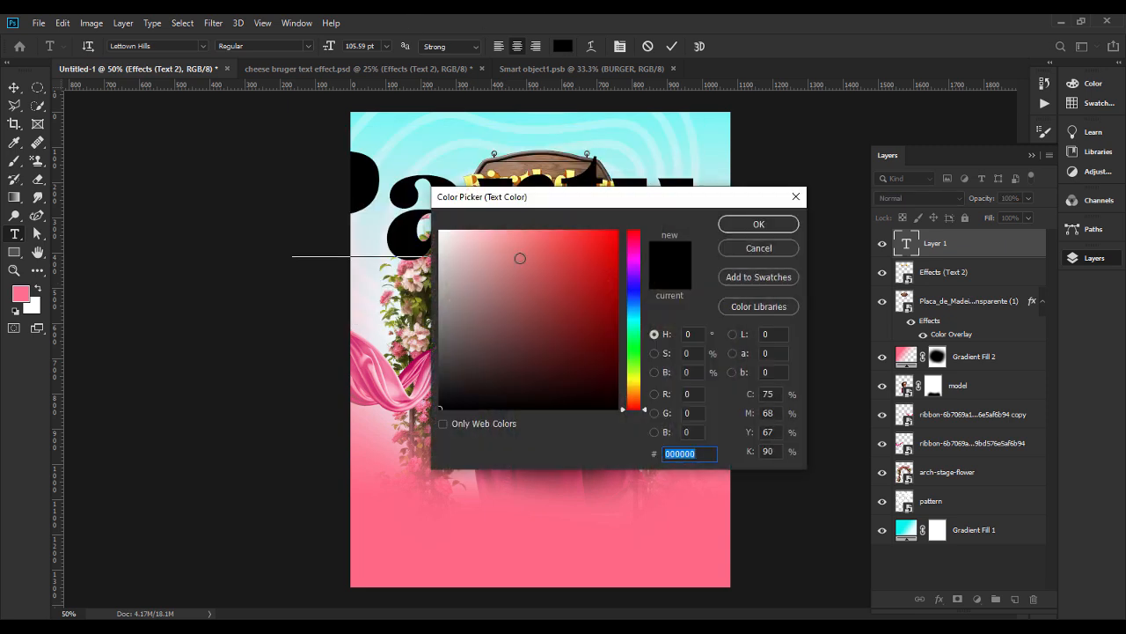
{"action": "type", "text": "ffffff"}
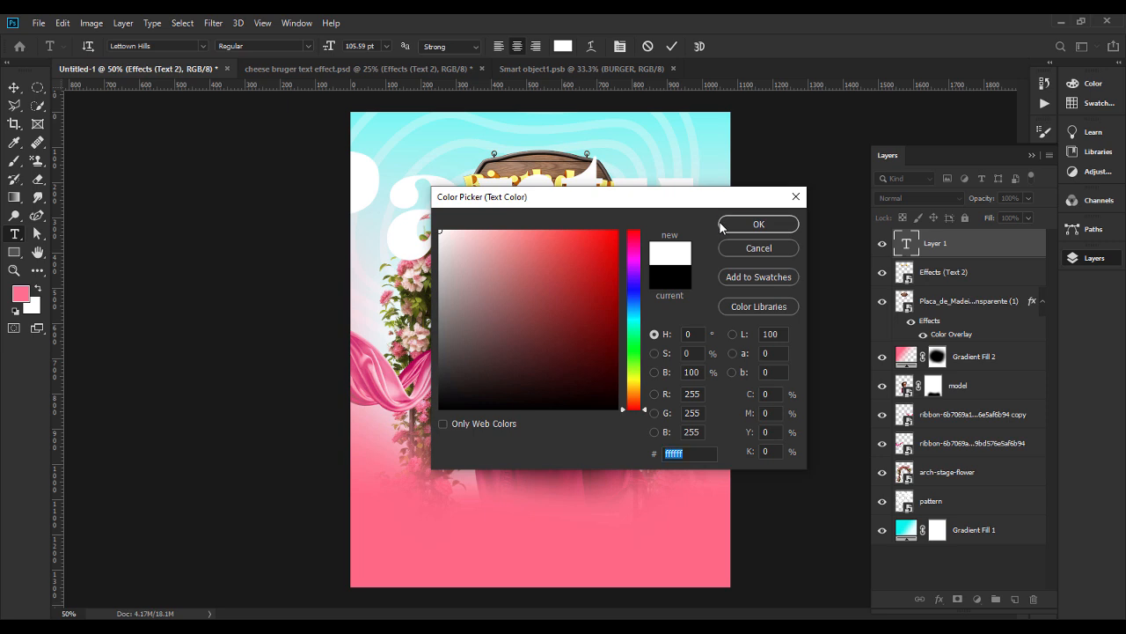
{"action": "key", "text": "Return"}
{"action": "left_click_drag", "start_coordinate": [329, 46], "coordinate": [284, 54]}
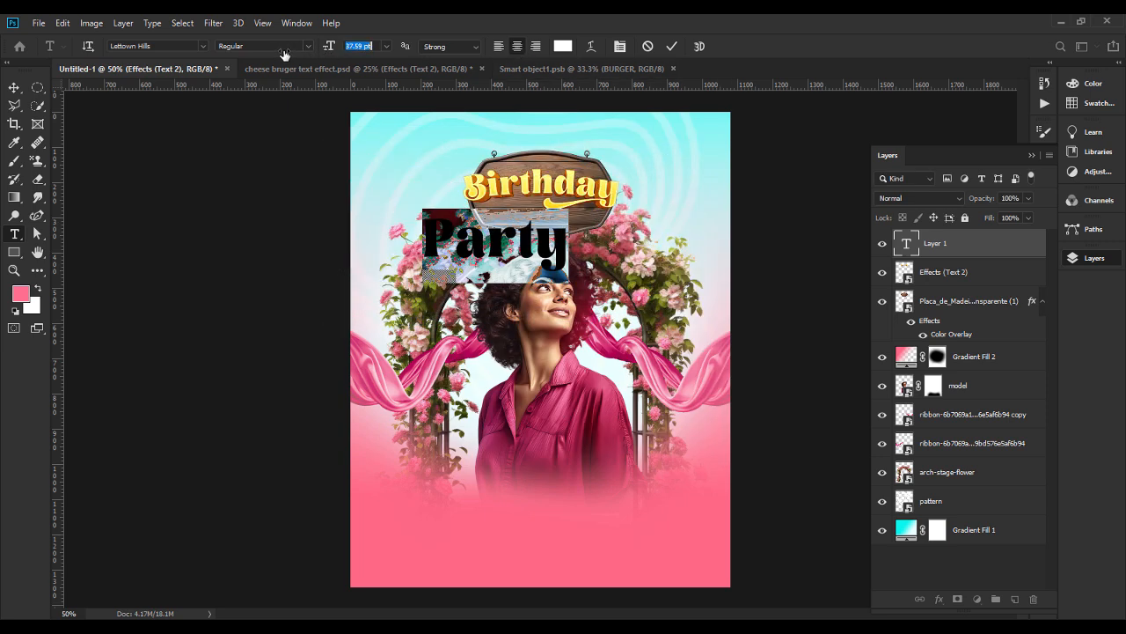
Move the Party text onto the lower part of the wooden sign and change its font to Signatrue Regular.
{"action": "left_click", "coordinate": [15, 92]}
{"action": "left_click_drag", "start_coordinate": [546, 255], "coordinate": [580, 224]}
{"action": "double_click", "coordinate": [580, 224]}
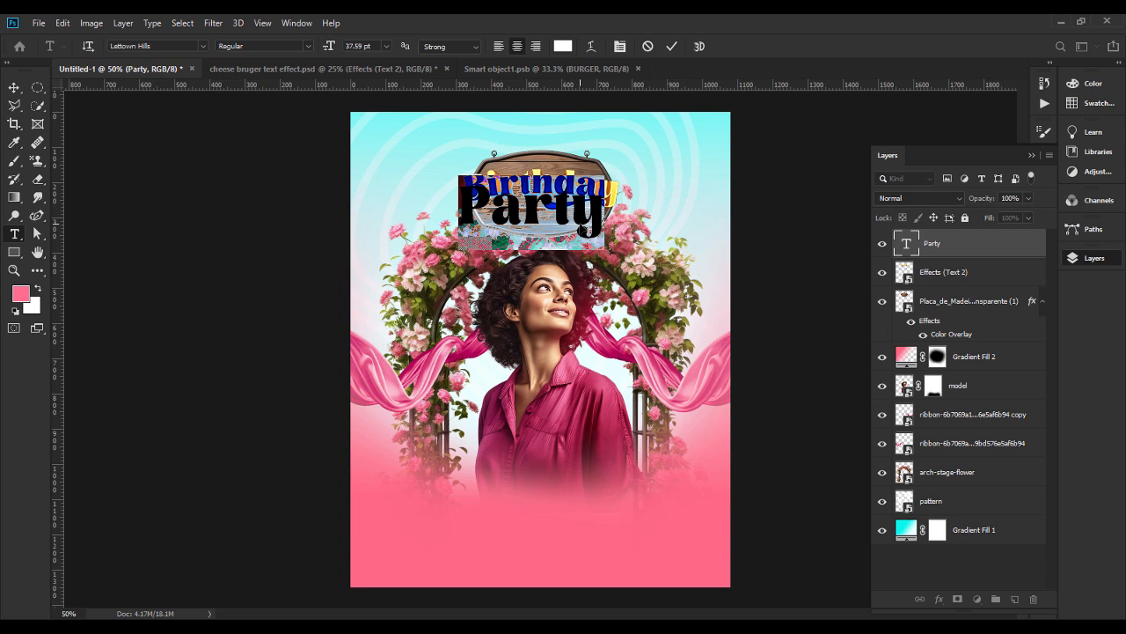
{"action": "left_click", "coordinate": [173, 43]}
{"action": "type", "text": "sig"}
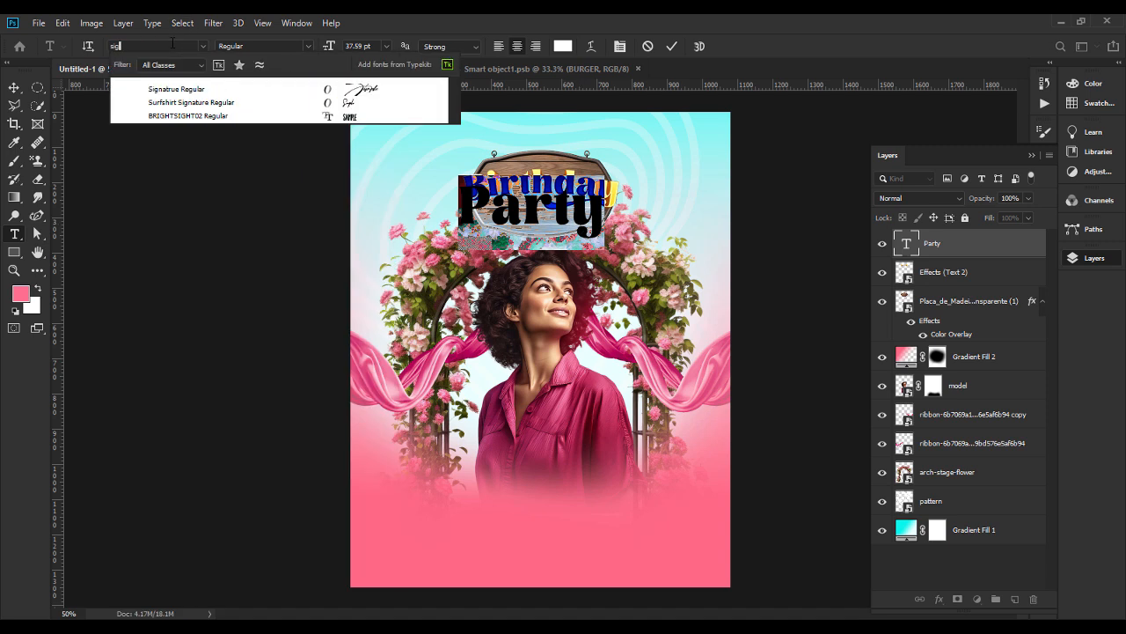
{"action": "left_click", "coordinate": [349, 87]}
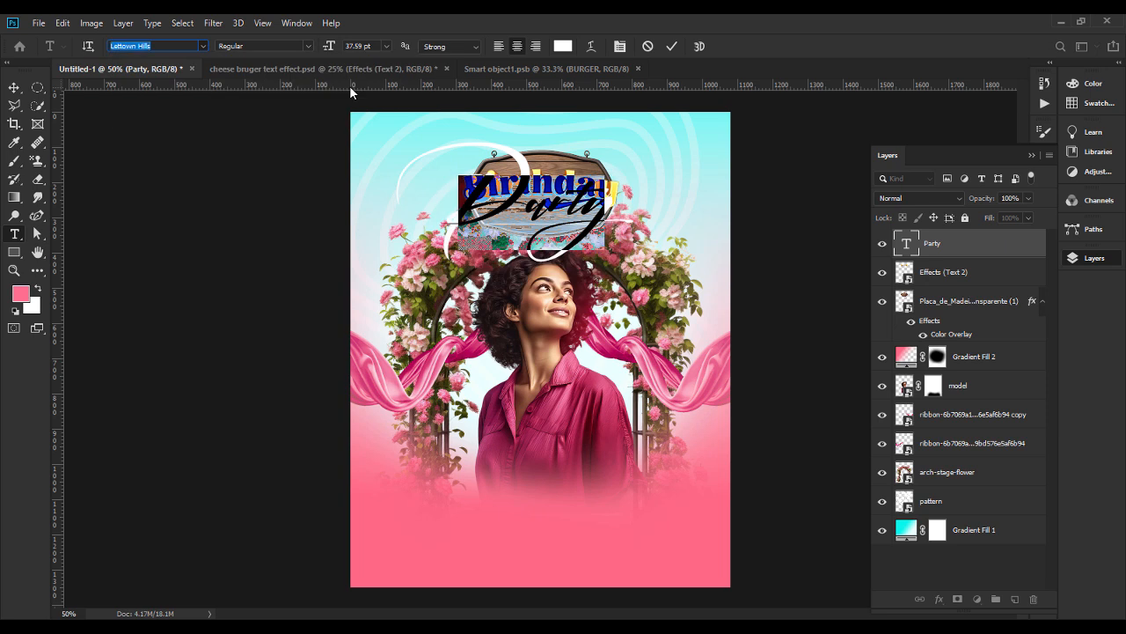
{"action": "left_click", "coordinate": [14, 88]}
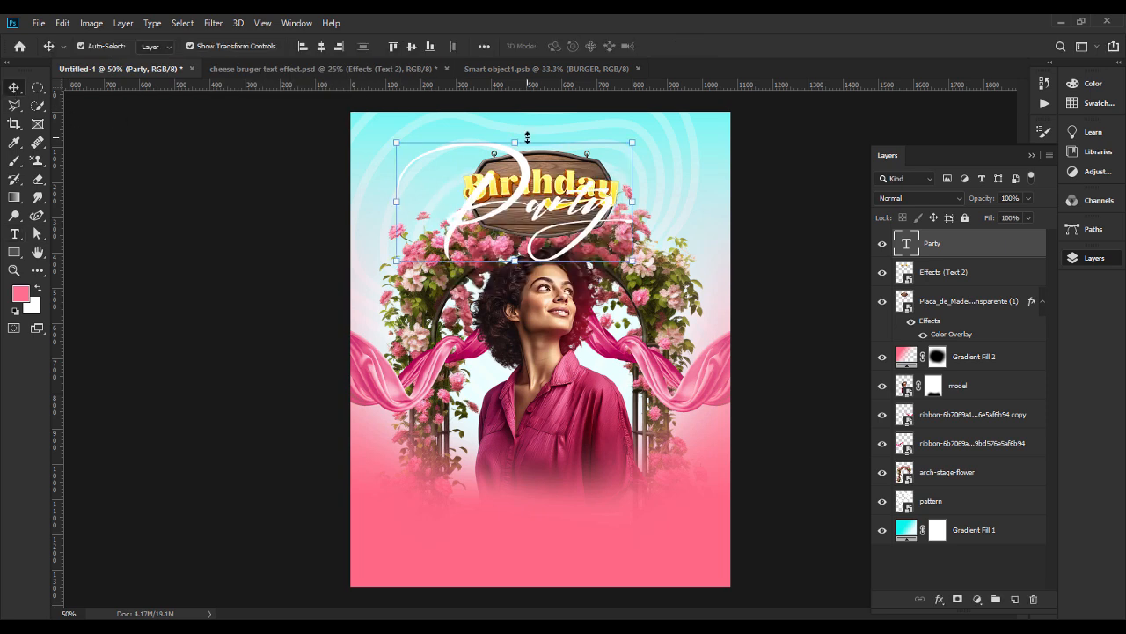
Scale the Party text to 58.32% and again to 88.25%, placing it horizontally centred on the card beneath Birthday.
{"action": "left_click_drag", "start_coordinate": [527, 137], "coordinate": [556, 201]}
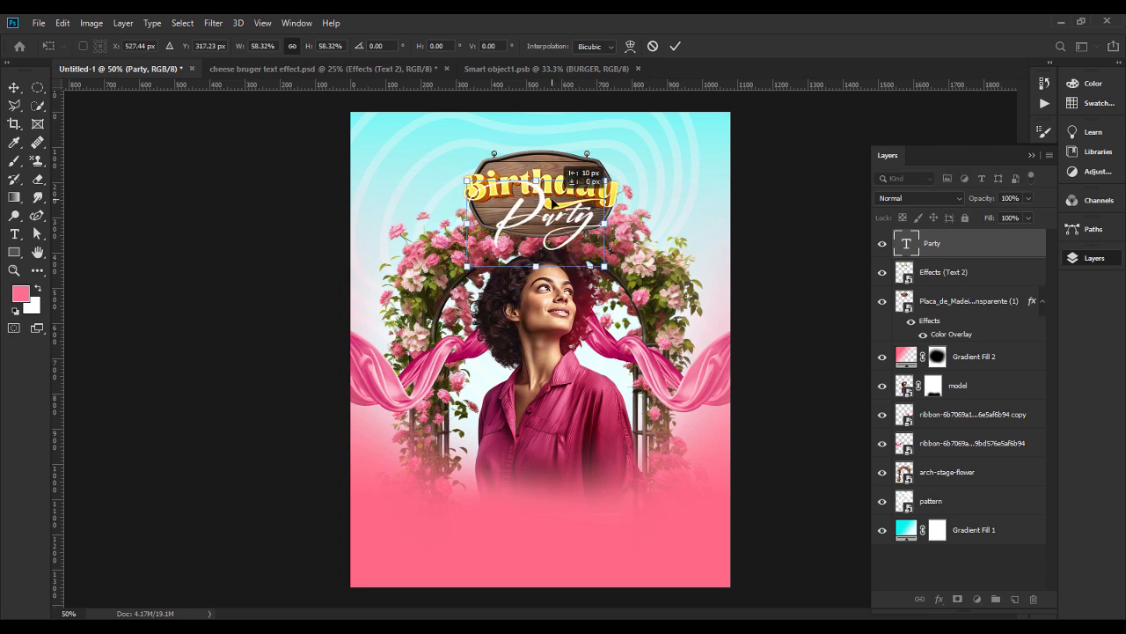
{"action": "key", "text": "Return"}
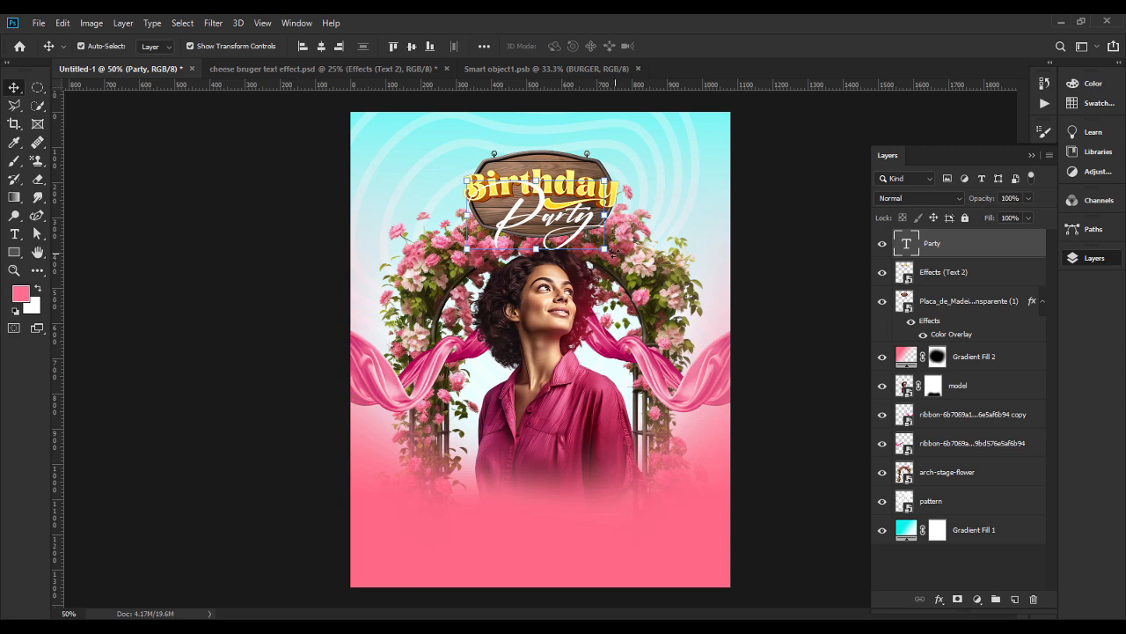
{"action": "left_click_drag", "start_coordinate": [605, 249], "coordinate": [577, 236]}
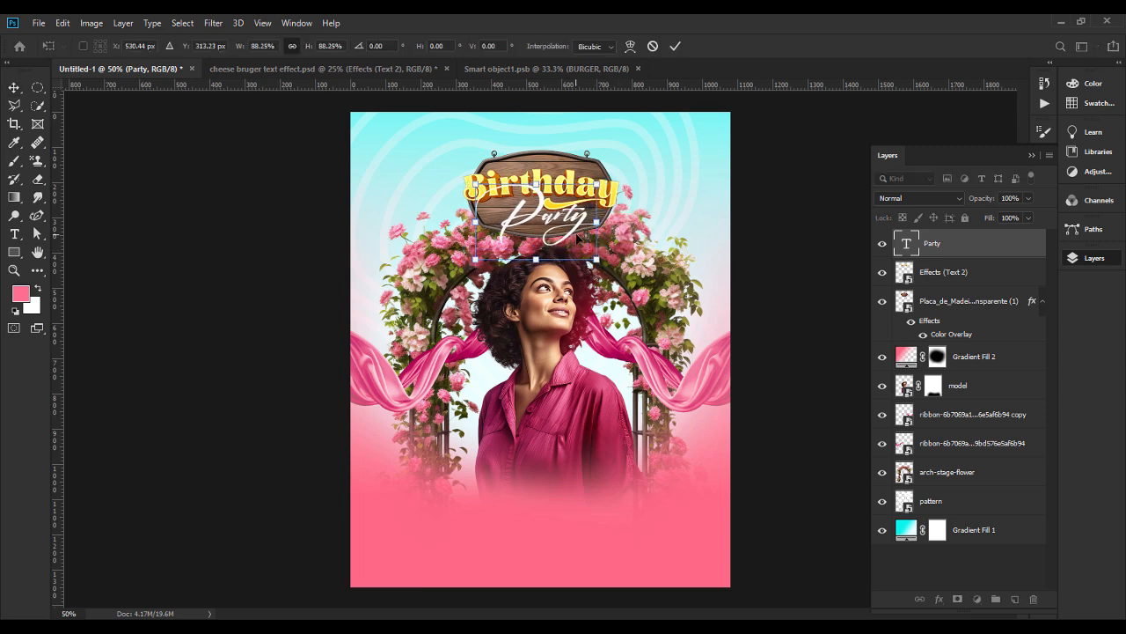
{"action": "key", "text": "Return"}
{"action": "left_click", "coordinate": [321, 46]}
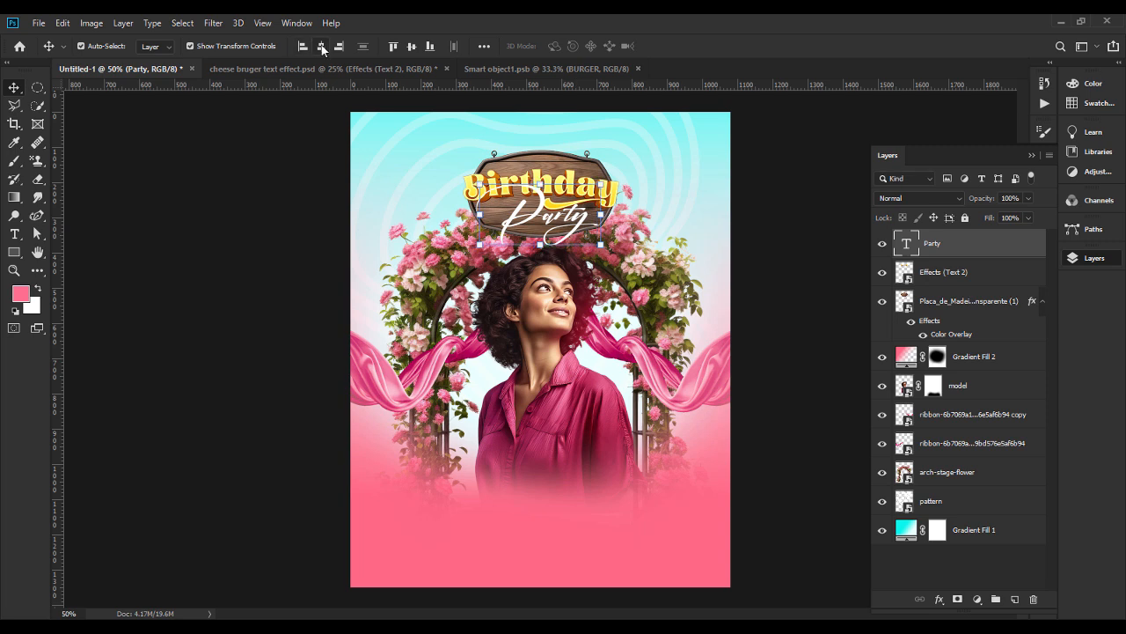
Add an Outer Glow to the Party text and set its colour to the ribbon-like pink ed4a8d.
{"action": "right_click", "coordinate": [971, 245]}
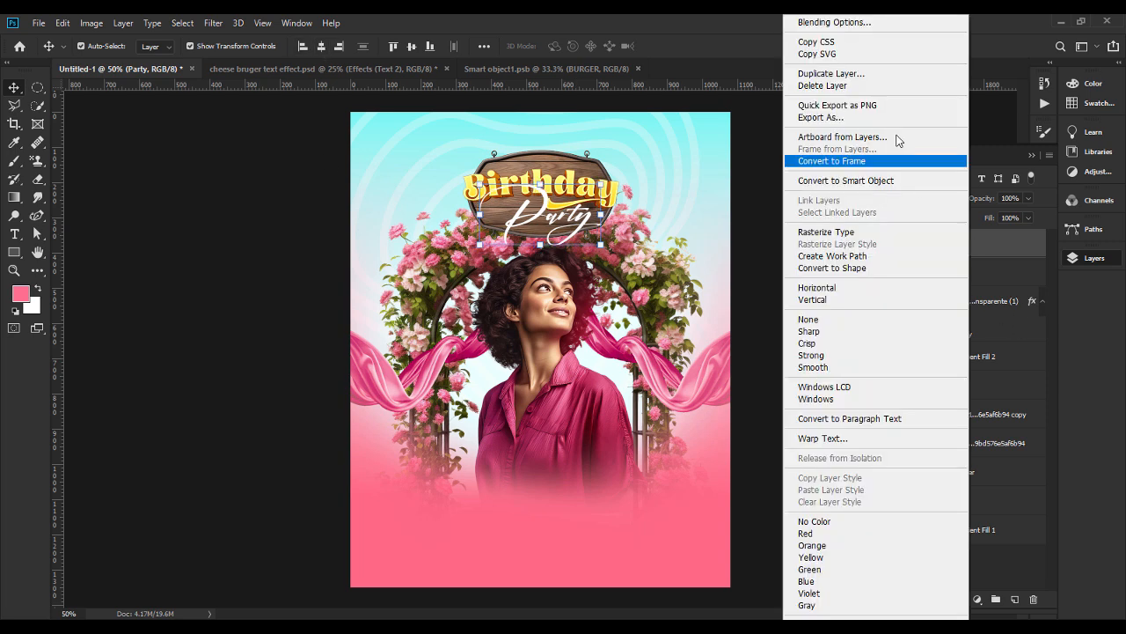
{"action": "left_click", "coordinate": [830, 24]}
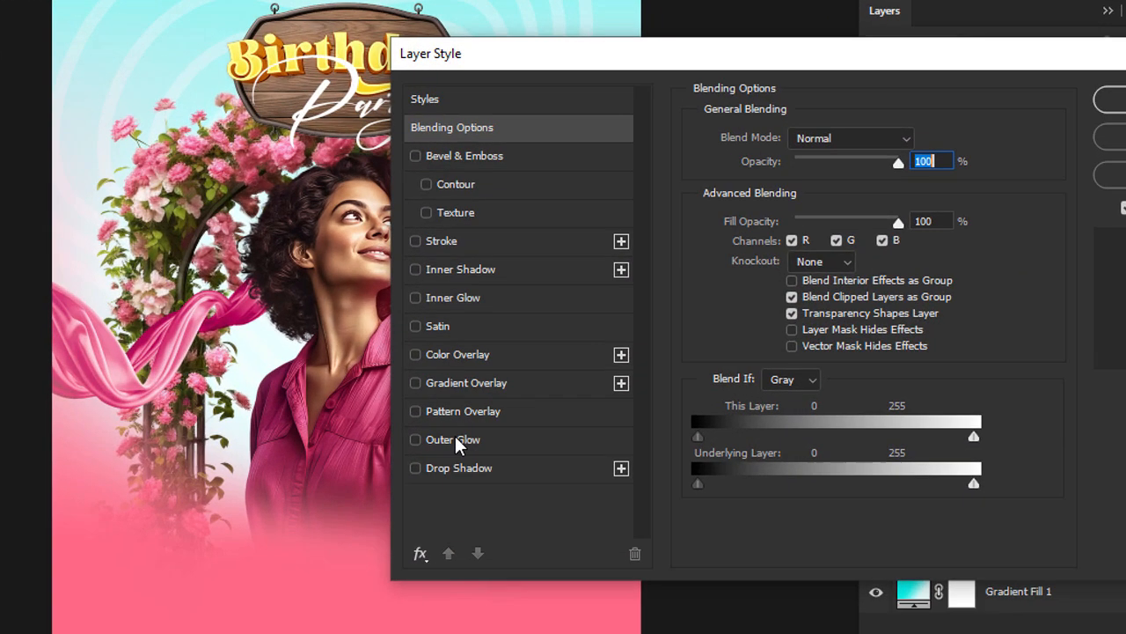
{"action": "left_click", "coordinate": [453, 439]}
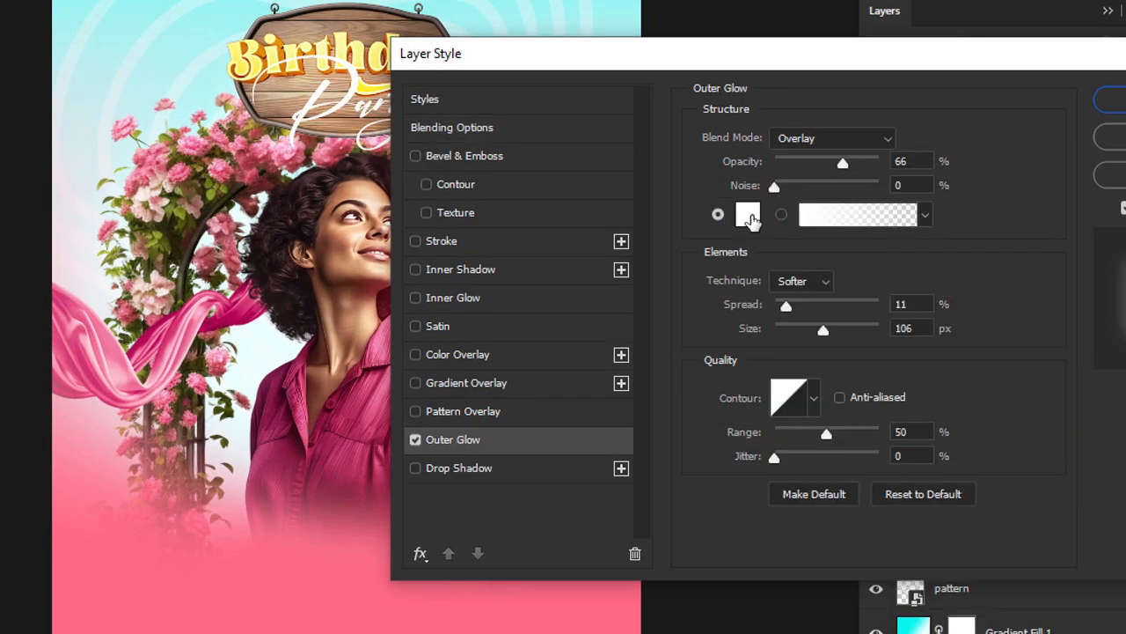
{"action": "left_click", "coordinate": [748, 215]}
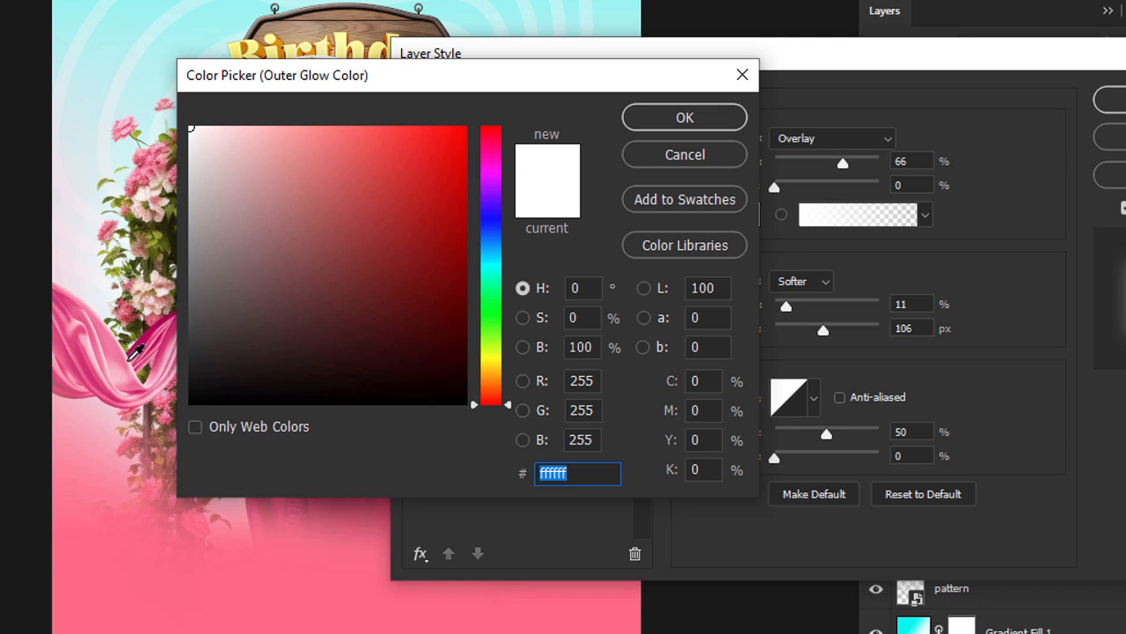
{"action": "left_click", "coordinate": [132, 356]}
{"action": "left_click", "coordinate": [381, 207]}
{"action": "left_click_drag", "start_coordinate": [381, 208], "coordinate": [370, 180]}
{"action": "left_click_drag", "start_coordinate": [495, 143], "coordinate": [494, 152]}
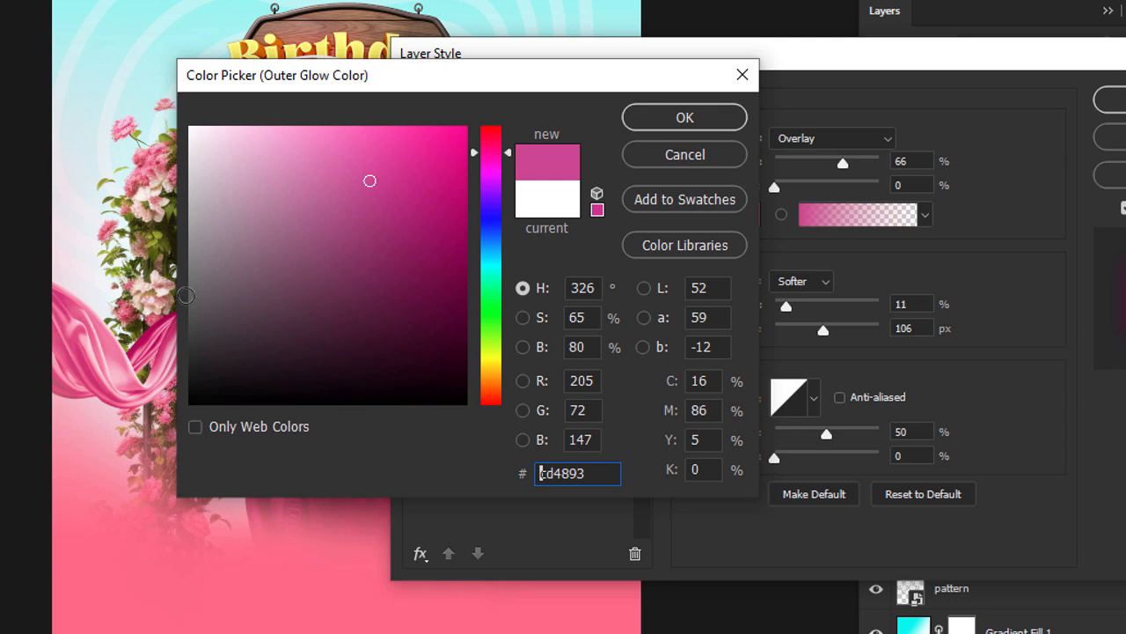
{"action": "left_click_drag", "start_coordinate": [111, 333], "coordinate": [88, 347]}
{"action": "left_click_drag", "start_coordinate": [402, 176], "coordinate": [381, 146]}
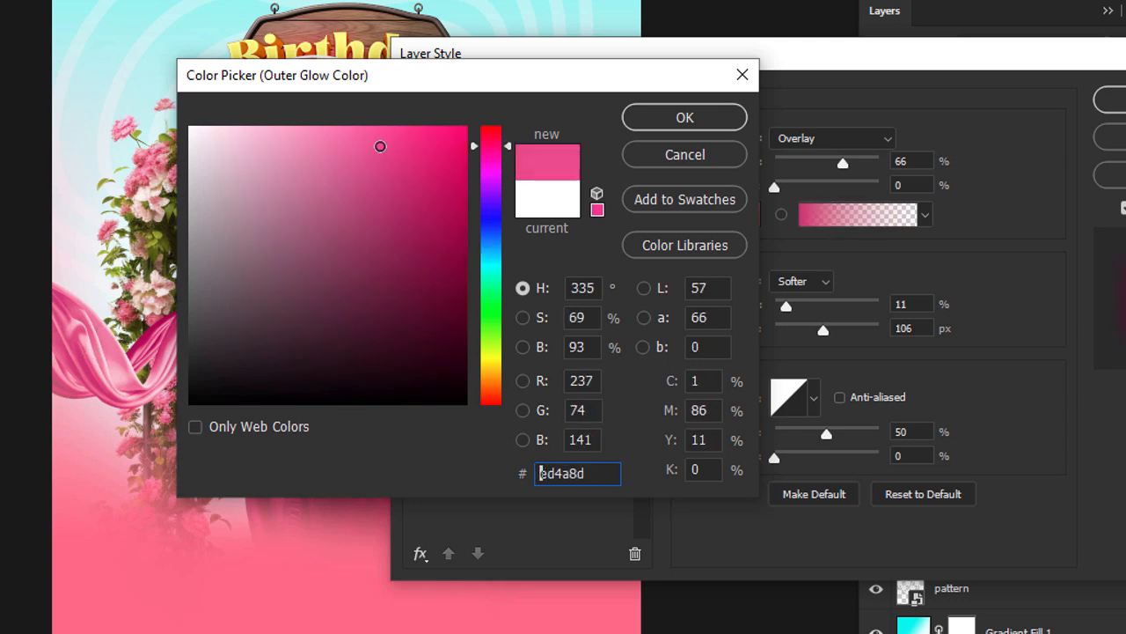
{"action": "left_click", "coordinate": [743, 118]}
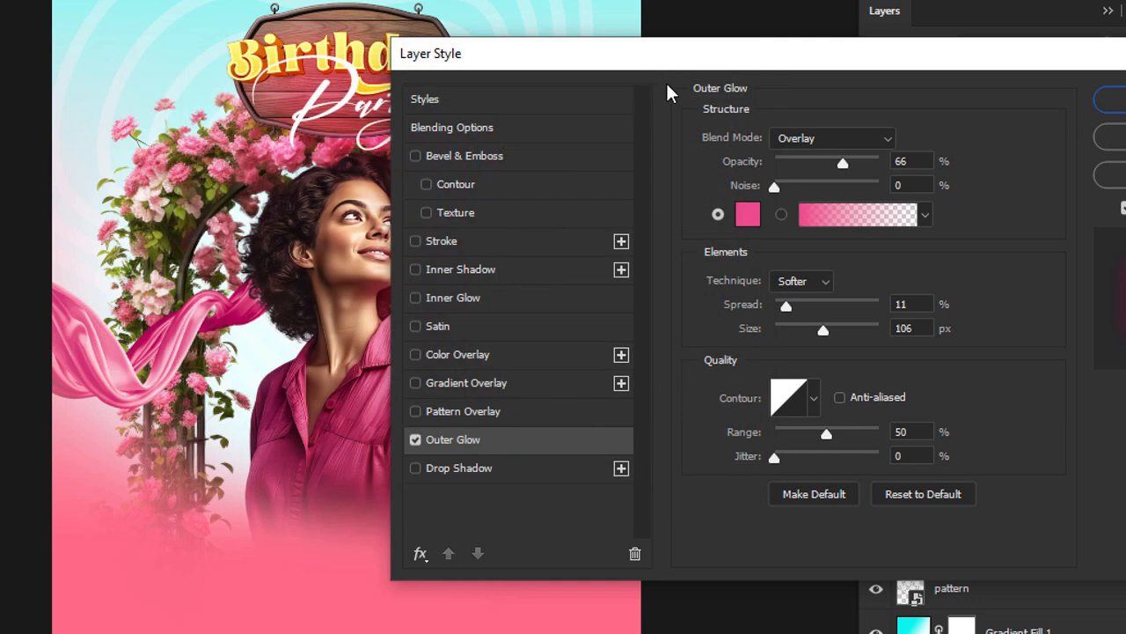
Tighten the Outer Glow around the Party text by reducing its size and opacity and adjusting its spread, and apply it.
{"action": "left_click_drag", "start_coordinate": [655, 71], "coordinate": [737, 78]}
{"action": "left_click_drag", "start_coordinate": [906, 335], "coordinate": [894, 310]}
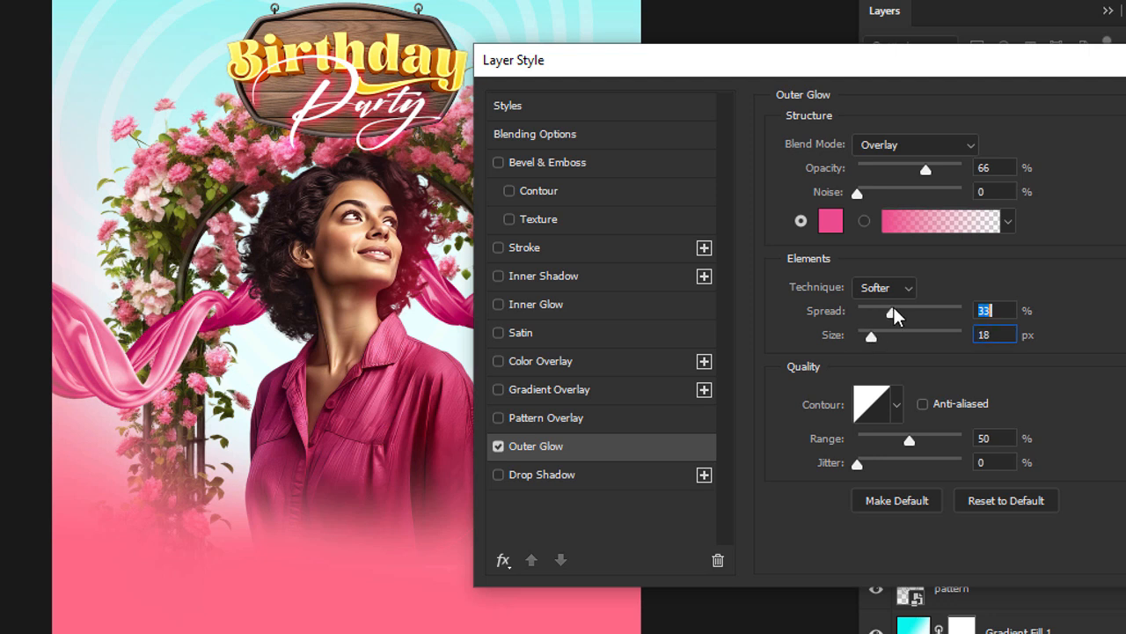
{"action": "left_click_drag", "start_coordinate": [911, 162], "coordinate": [906, 171]}
{"action": "left_click_drag", "start_coordinate": [904, 171], "coordinate": [888, 166]}
{"action": "left_click_drag", "start_coordinate": [891, 310], "coordinate": [877, 335]}
{"action": "key", "text": "Return"}
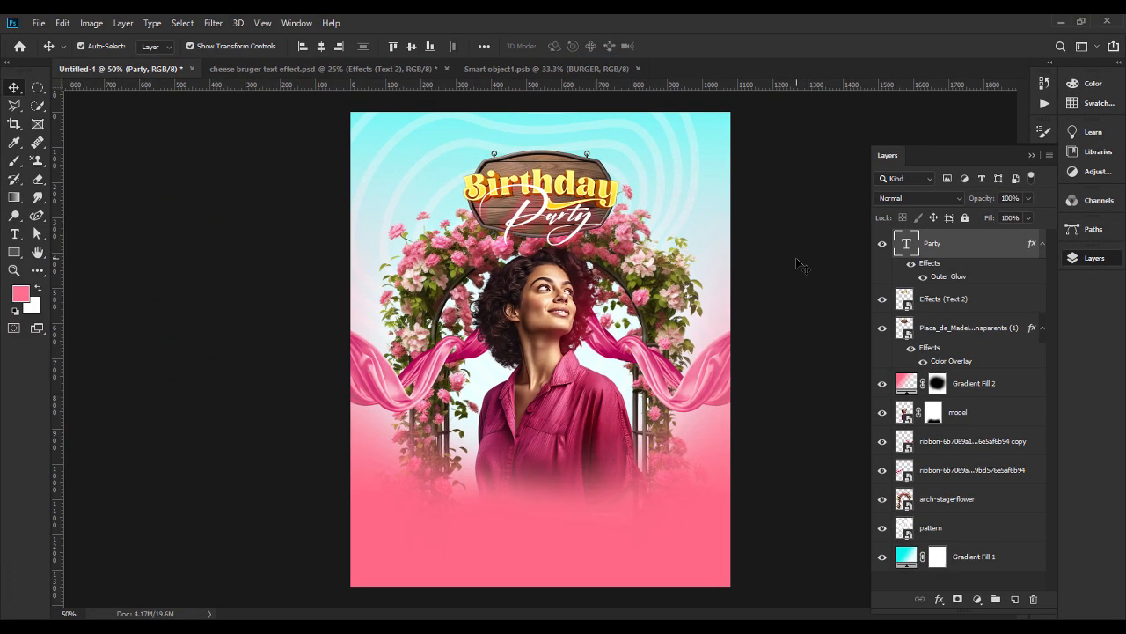
{"action": "left_click", "coordinate": [780, 231]}
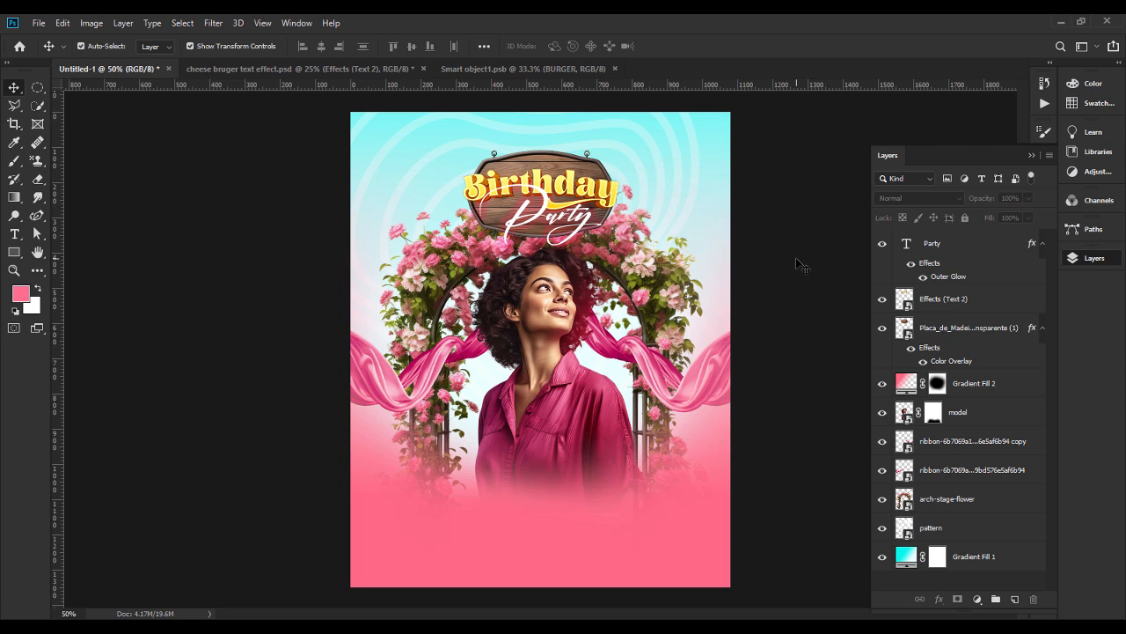
Add a blank layer directly above the model layer for painting with the Brush tool.
{"action": "left_click", "coordinate": [979, 412]}
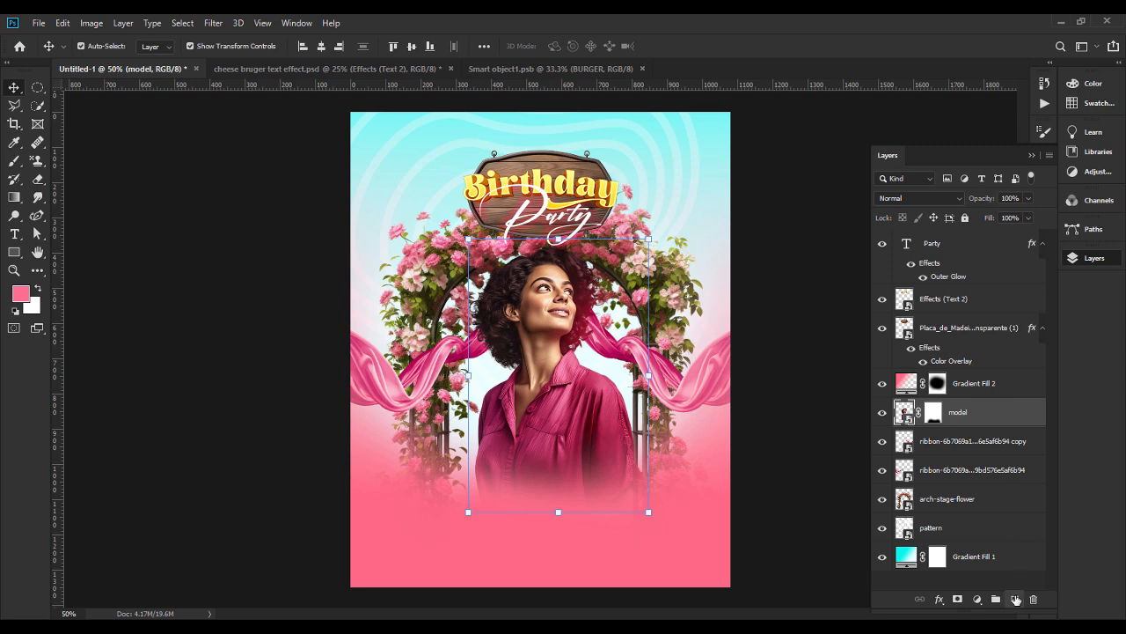
{"action": "left_click", "coordinate": [1015, 598]}
{"action": "left_click", "coordinate": [14, 161]}
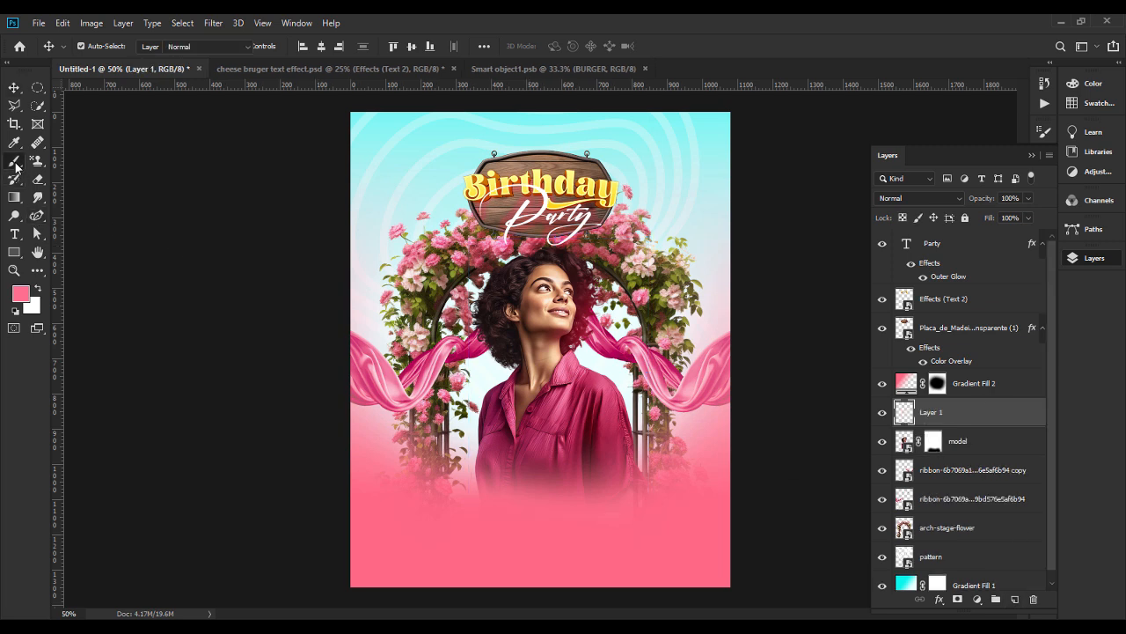
Set the foreground colour to a bright pink based on a sample from the model's shirt.
{"action": "left_click", "coordinate": [21, 293]}
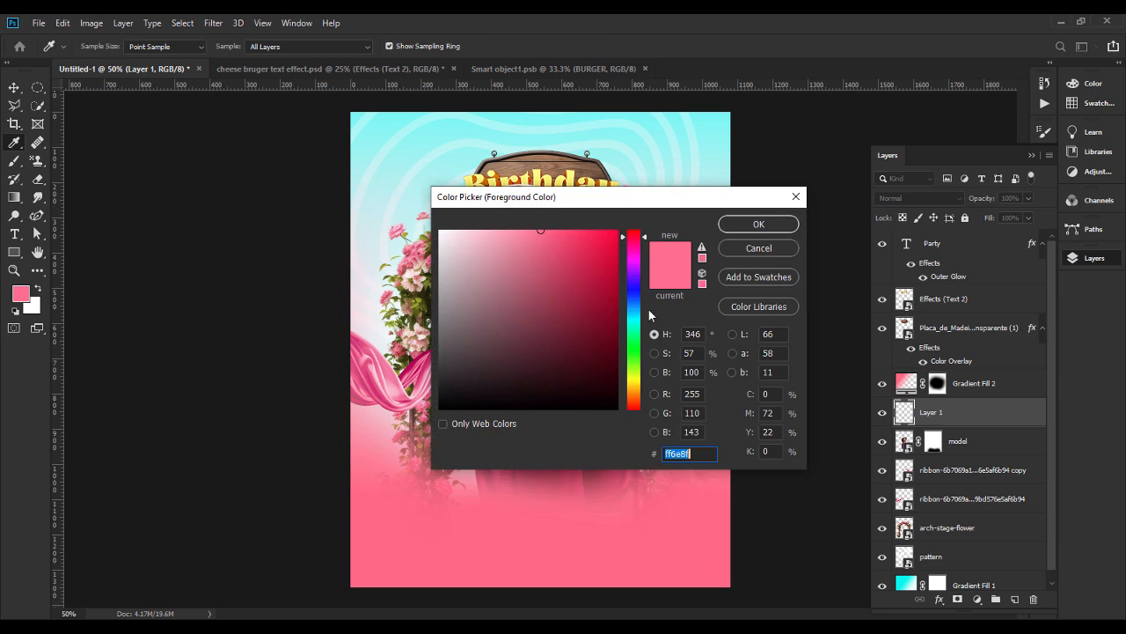
{"action": "left_click_drag", "start_coordinate": [613, 206], "coordinate": [828, 237]}
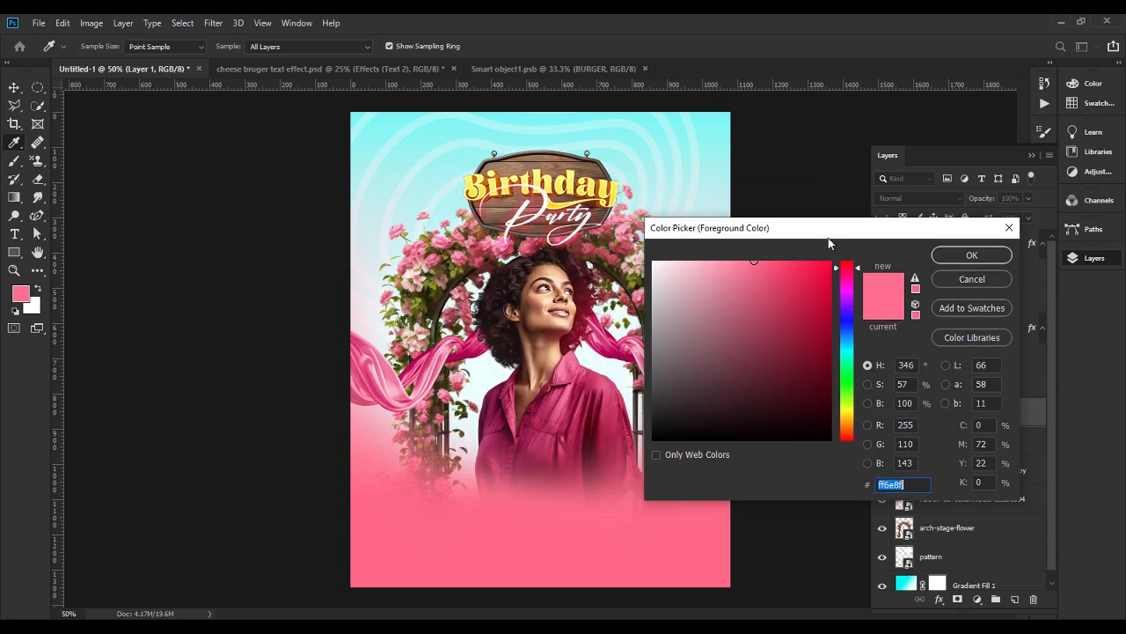
{"action": "left_click", "coordinate": [565, 405]}
{"action": "left_click_drag", "start_coordinate": [760, 296], "coordinate": [764, 244]}
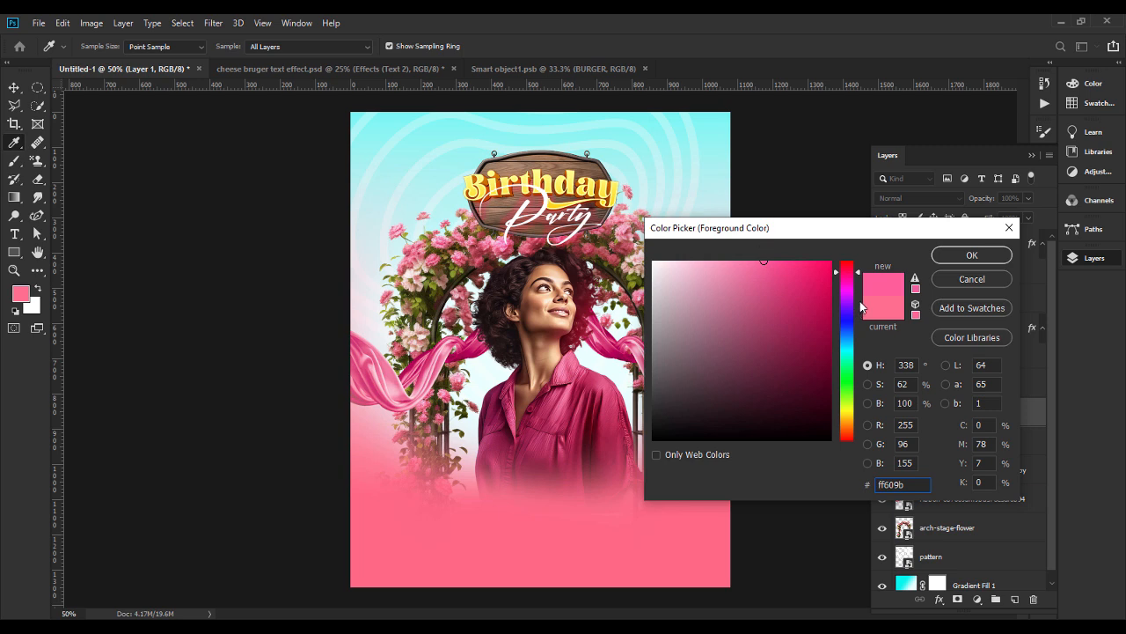
{"action": "left_click_drag", "start_coordinate": [854, 276], "coordinate": [854, 273]}
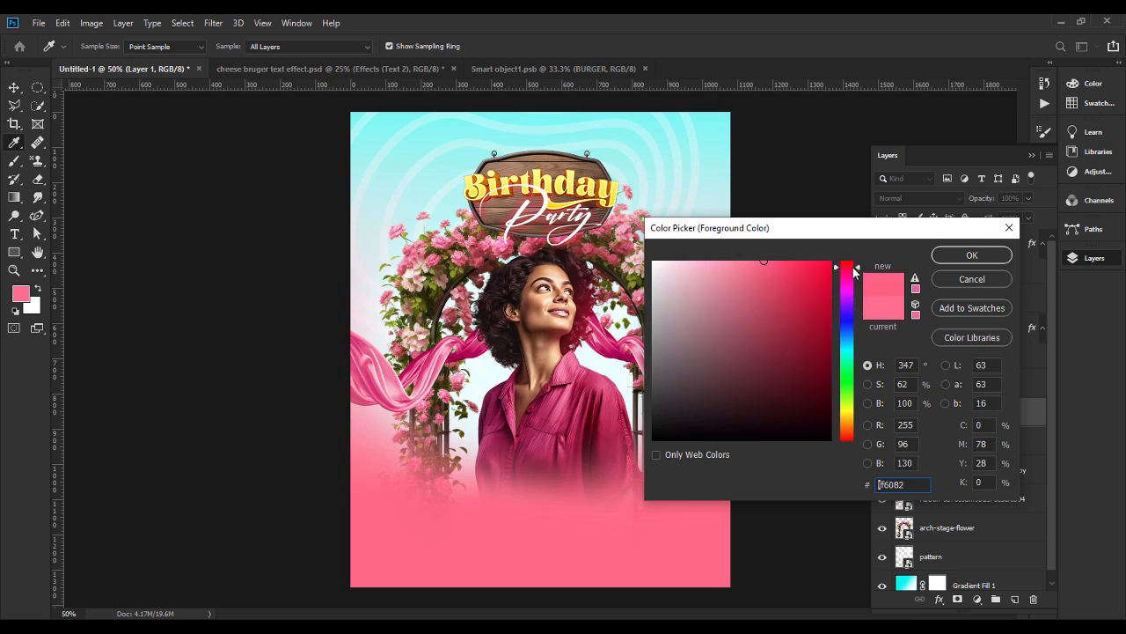
{"action": "mouse_move", "coordinate": [788, 289]}
{"action": "left_mouse_down"}
{"action": "mouse_move", "coordinate": [744, 261]}
{"action": "mouse_move", "coordinate": [774, 262]}
{"action": "left_mouse_up"}
{"action": "left_click", "coordinate": [581, 422]}
{"action": "left_click_drag", "start_coordinate": [782, 306], "coordinate": [774, 257]}
{"action": "left_click", "coordinate": [963, 255]}
Try a soft pink brush glow beside the model's neck on Layer 1 in Screen blend mode, and undo it.
{"action": "left_click", "coordinate": [587, 349]}
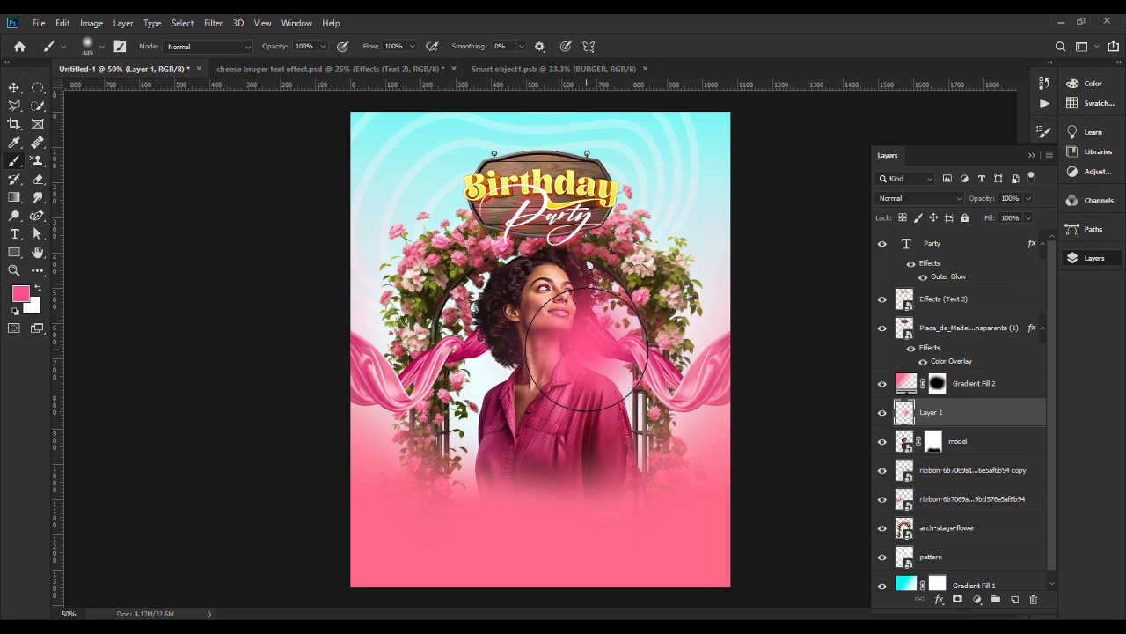
{"action": "key", "text": "ctrl+z"}
{"action": "left_click", "coordinate": [595, 341]}
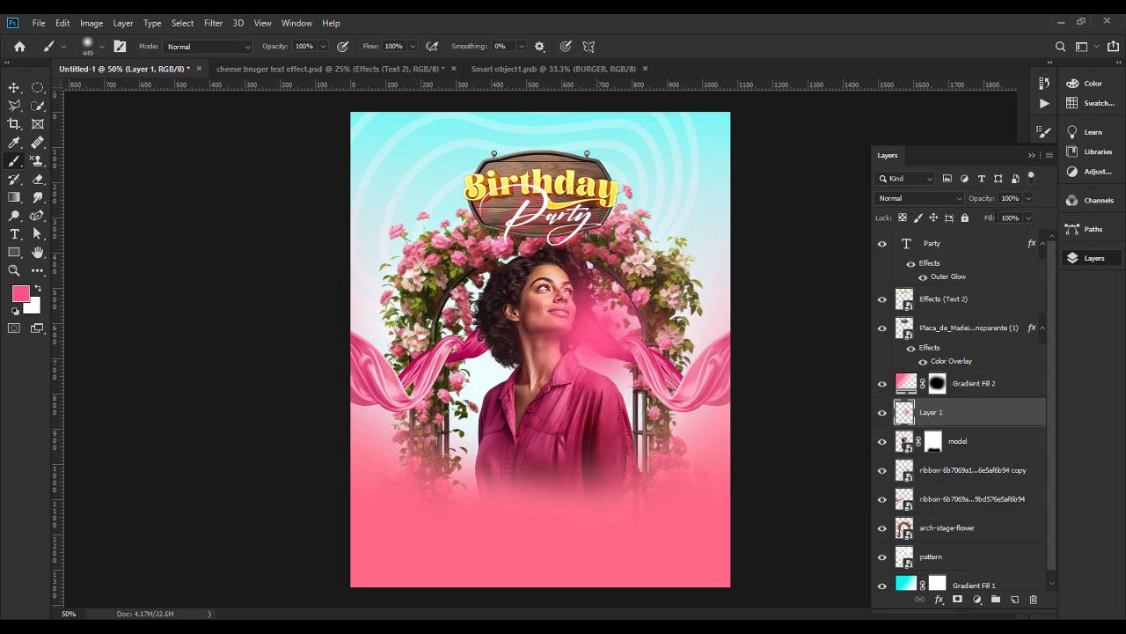
{"action": "left_click", "coordinate": [915, 199]}
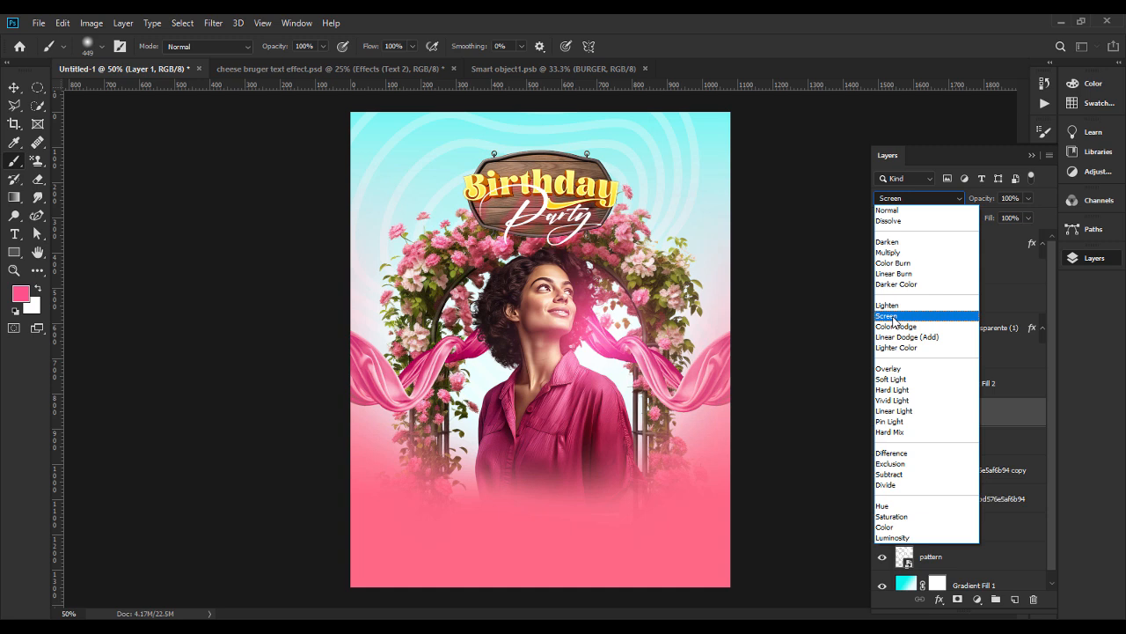
{"action": "left_click", "coordinate": [894, 318]}
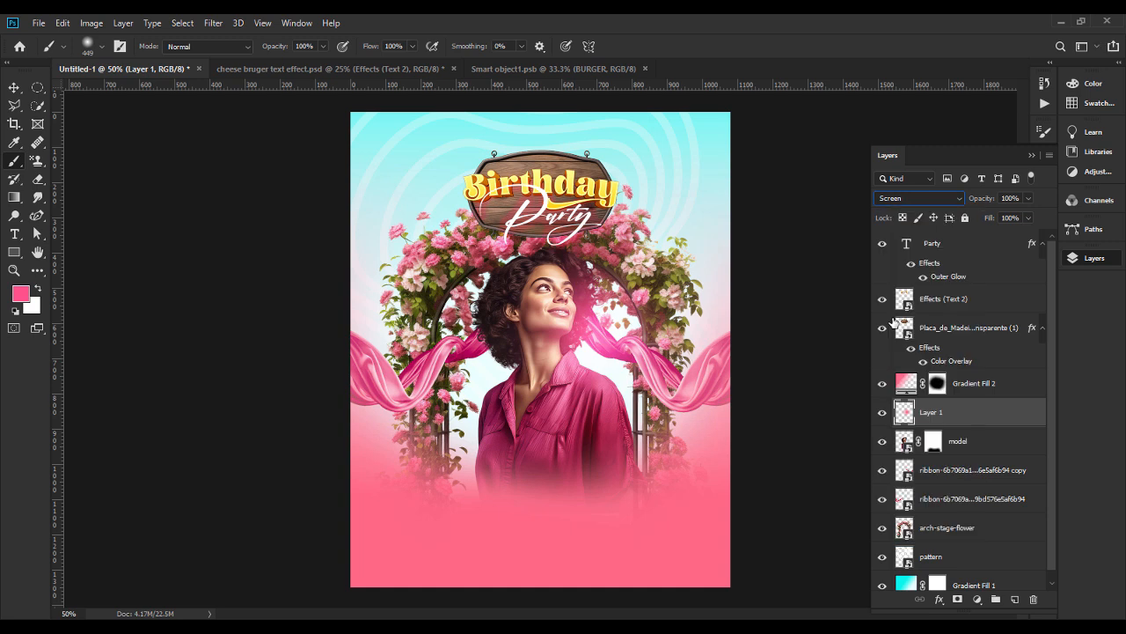
{"action": "key", "text": "ctrl+z"}
{"action": "key", "text": "ctrl+z"}
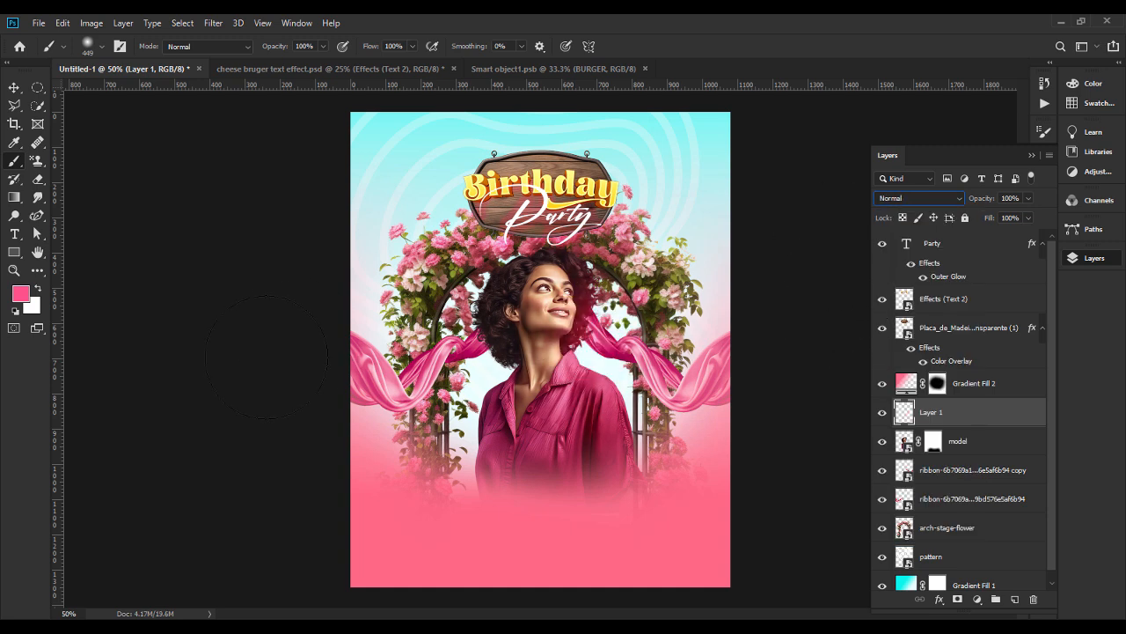
Set the foreground colour to the deeper pink #fa145e.
{"action": "left_click", "coordinate": [21, 293]}
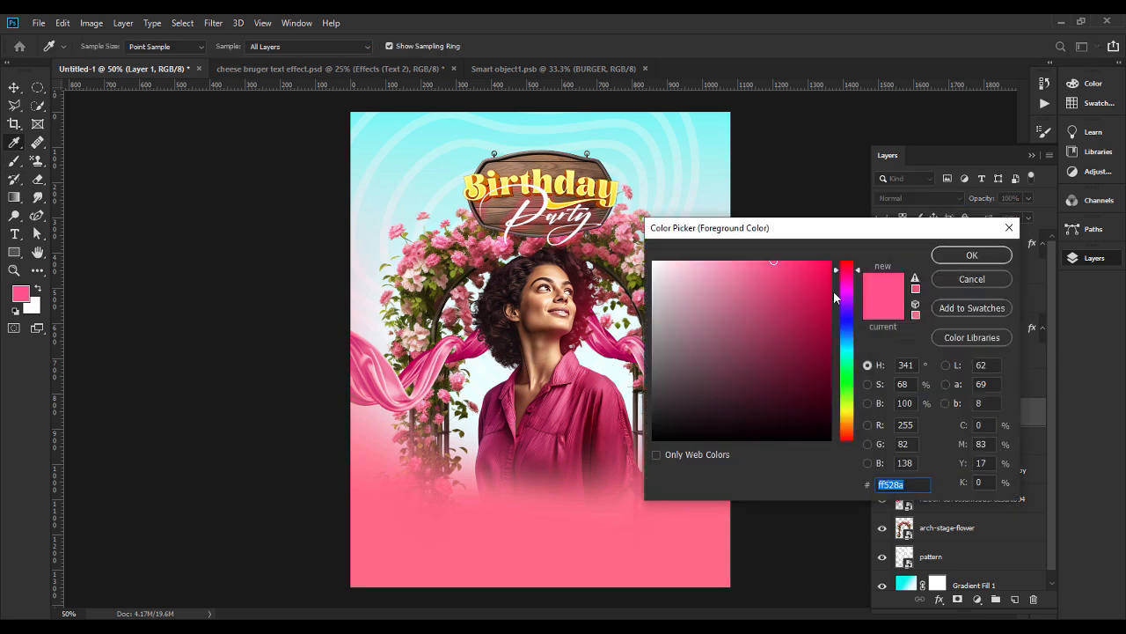
{"action": "left_click_drag", "start_coordinate": [825, 276], "coordinate": [818, 264]}
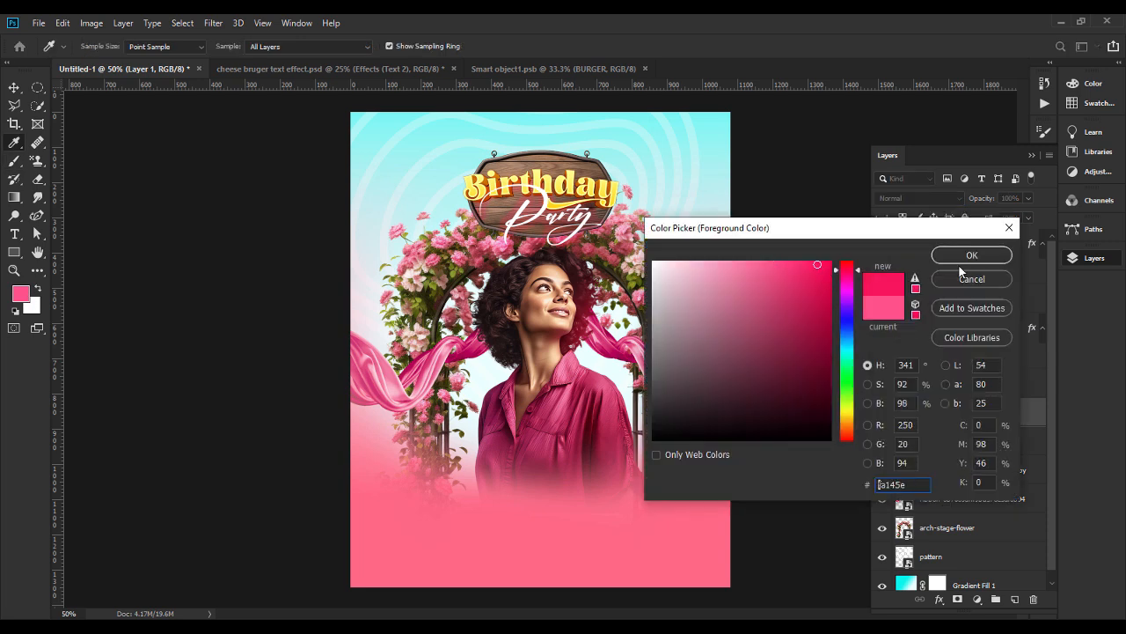
{"action": "left_click", "coordinate": [974, 255]}
Paint one soft pink glow beside the model's face on Layer 1 and set the layer's blend mode to Screen.
{"action": "left_click", "coordinate": [601, 324]}
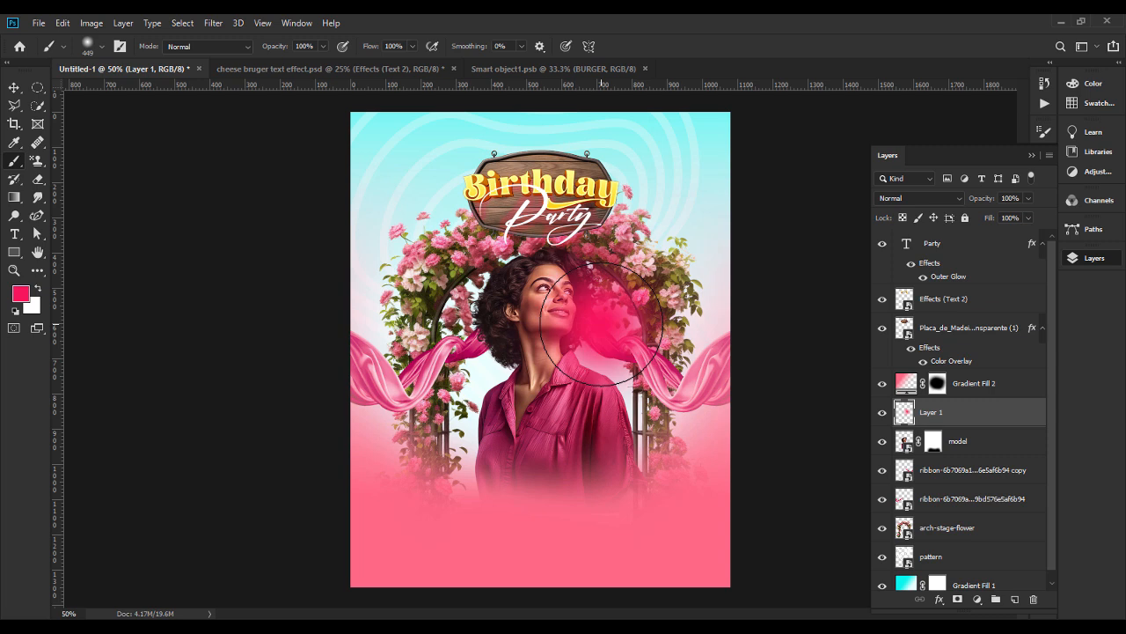
{"action": "left_click", "coordinate": [923, 198]}
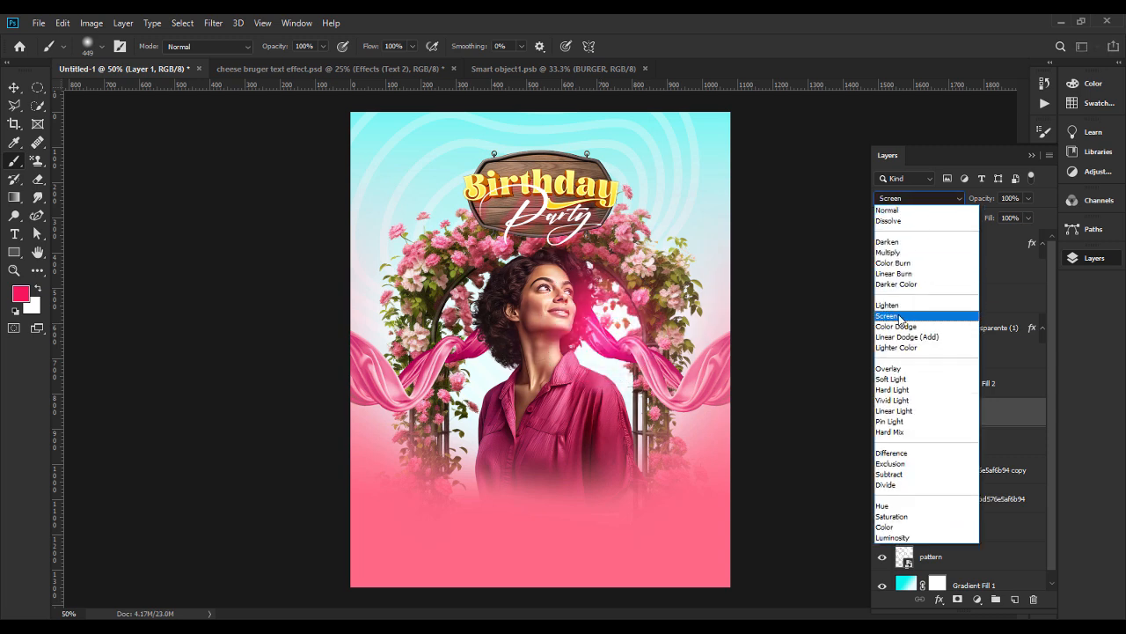
{"action": "left_click", "coordinate": [893, 315]}
{"action": "left_click", "coordinate": [15, 88]}
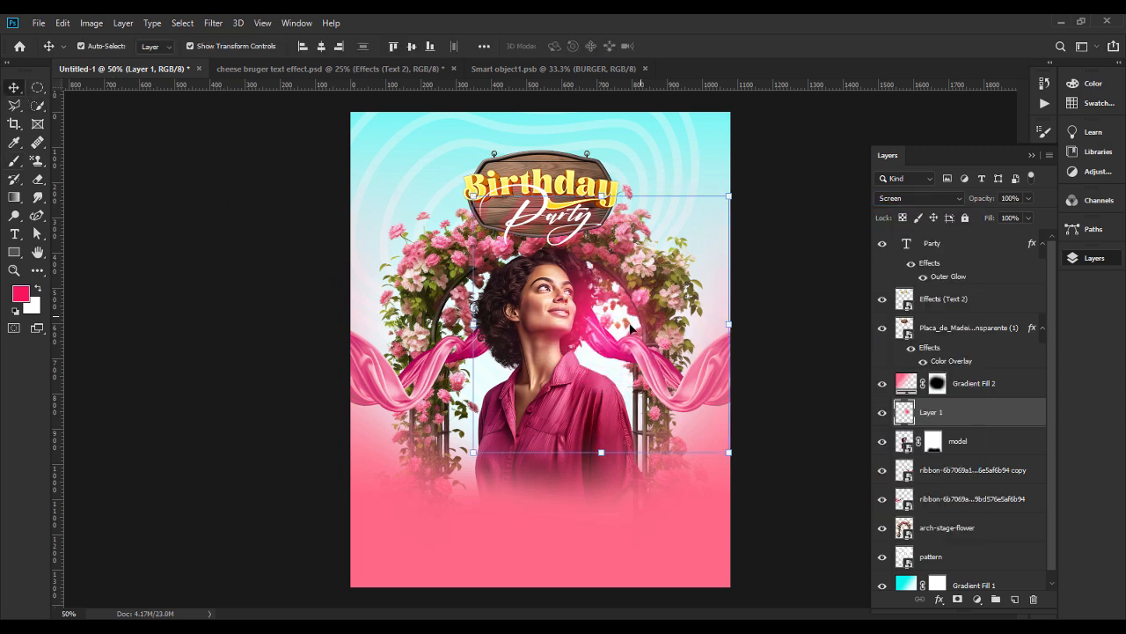
{"action": "left_click", "coordinate": [225, 284]}
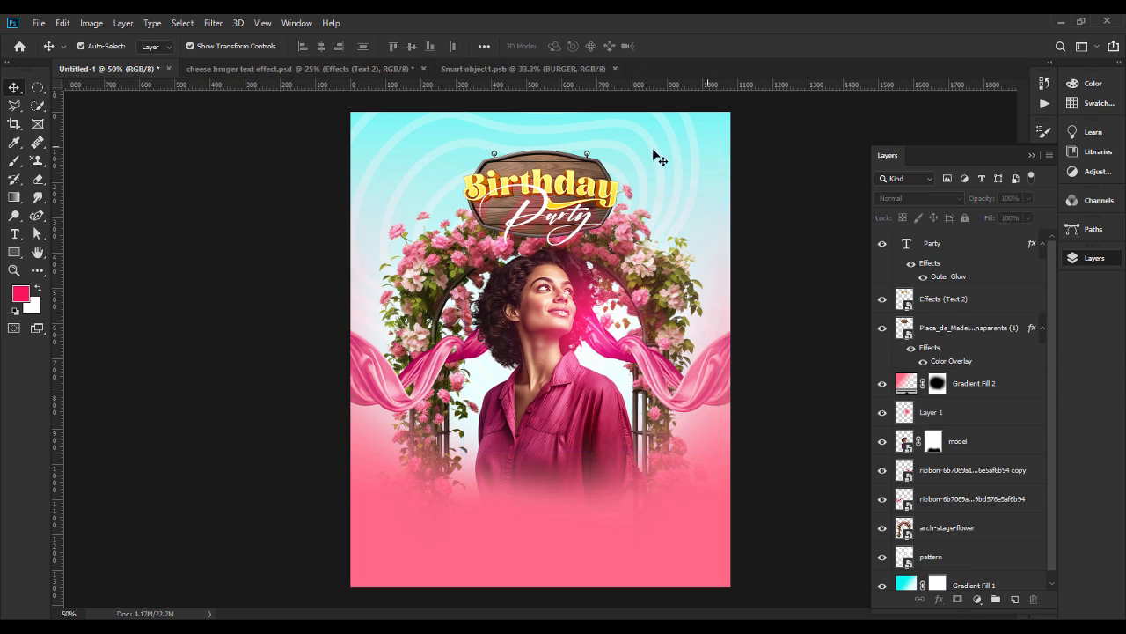
Draw a filled circle of about 132 x 132 px in the card's upper-right sky area with the Ellipse tool.
{"action": "left_click", "coordinate": [14, 254]}
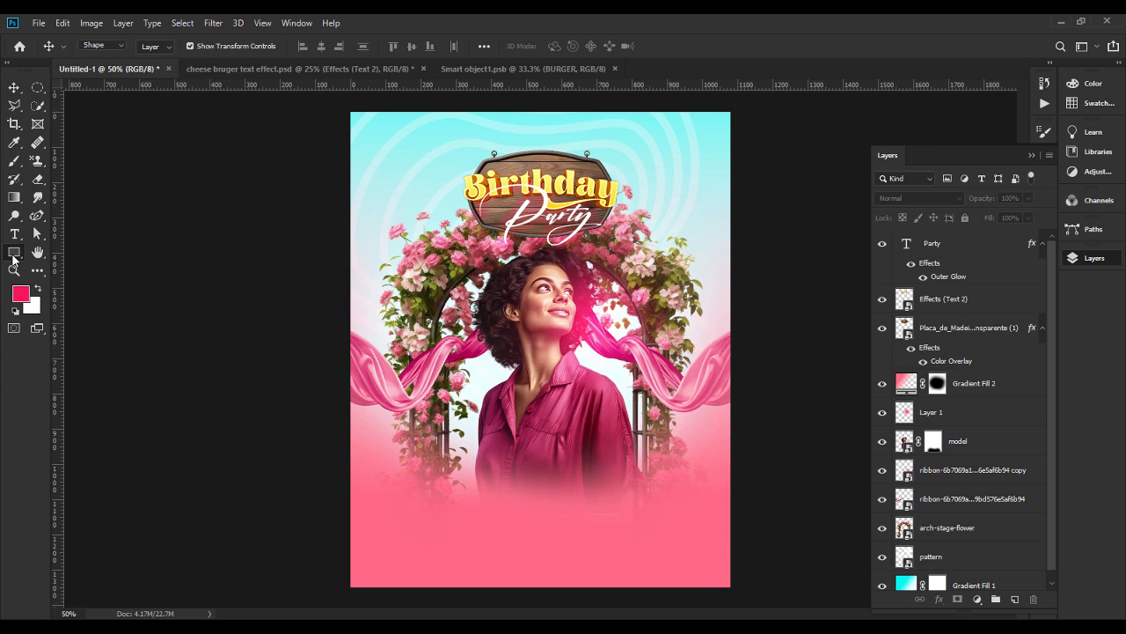
{"action": "left_click", "coordinate": [58, 274]}
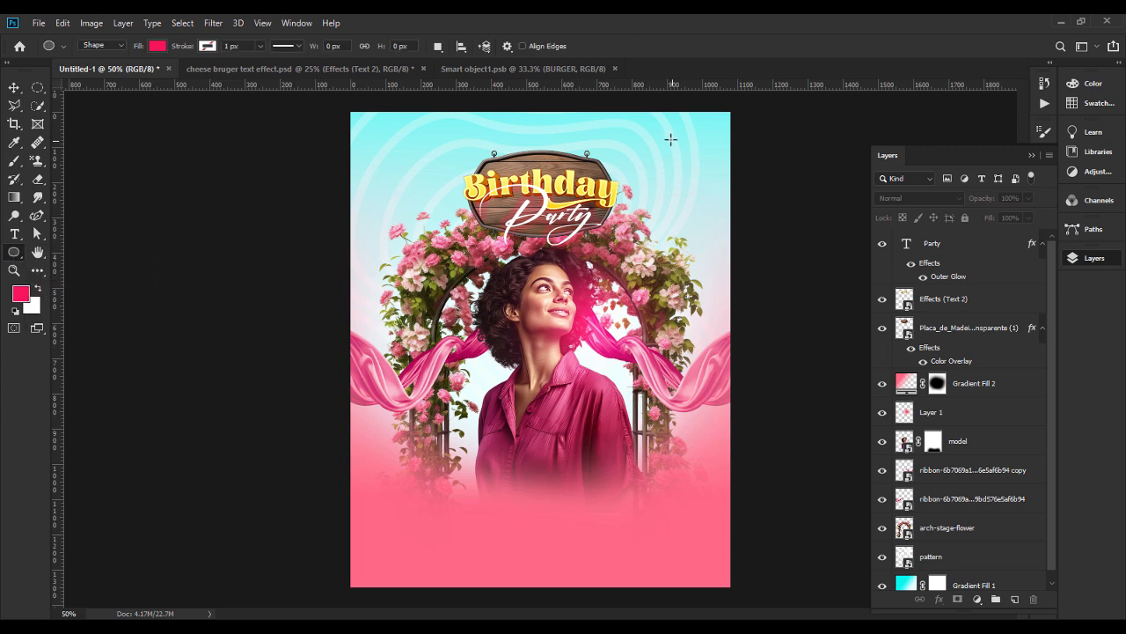
{"action": "left_click_drag", "start_coordinate": [661, 135], "coordinate": [684, 165]}
{"action": "key", "text": "v"}
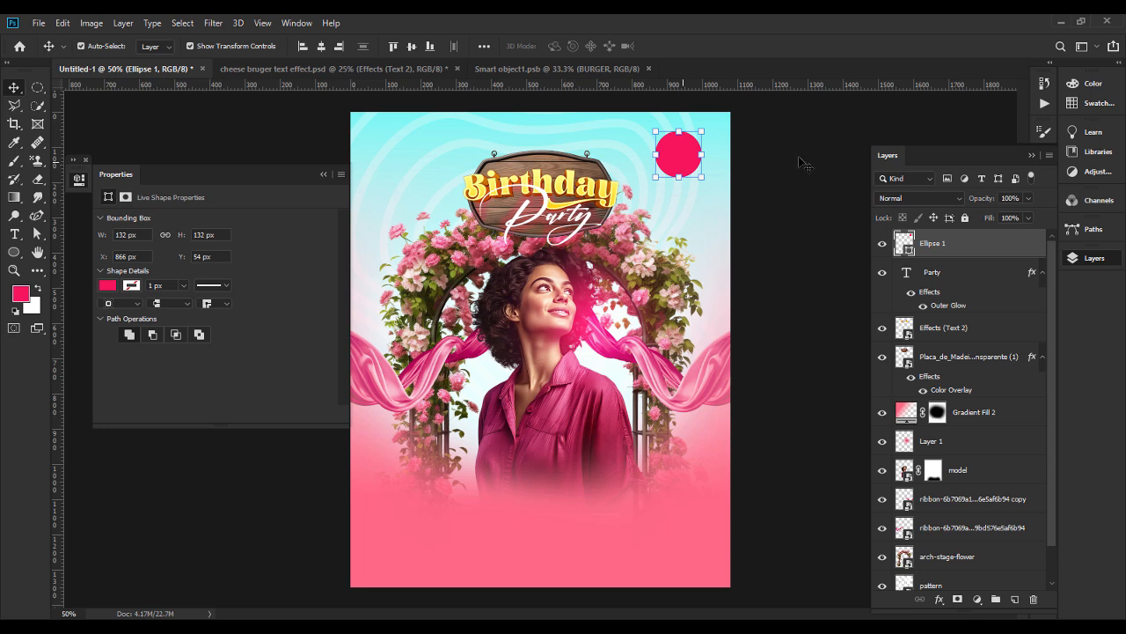
Change the circle's fill colour to teal #399f9d.
{"action": "double_click", "coordinate": [907, 246]}
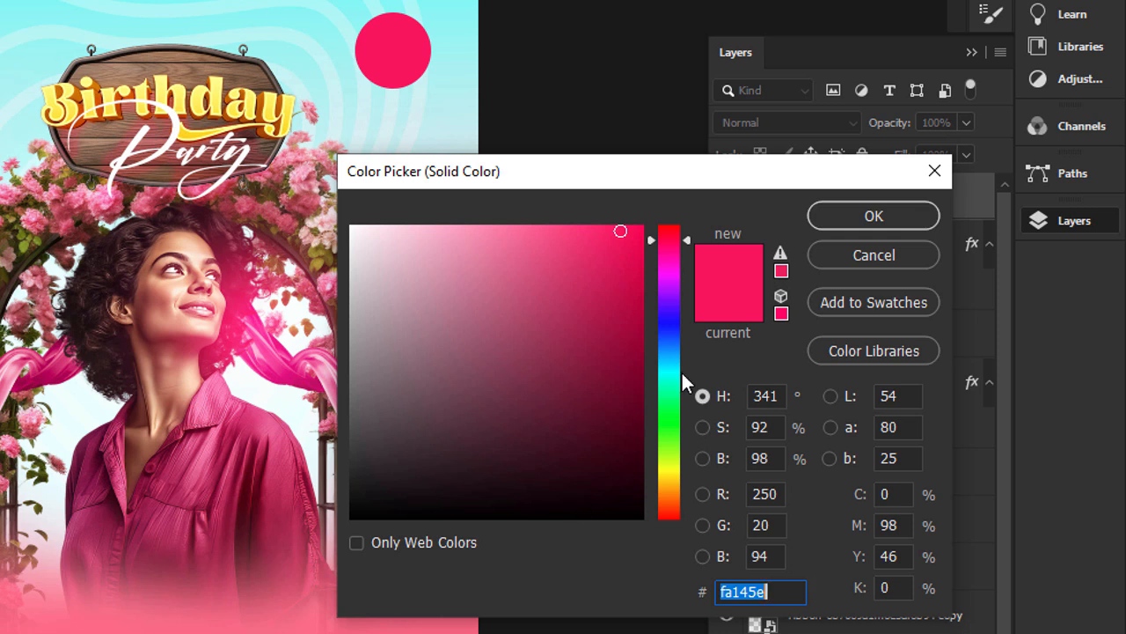
{"action": "left_click_drag", "start_coordinate": [627, 163], "coordinate": [330, 177]}
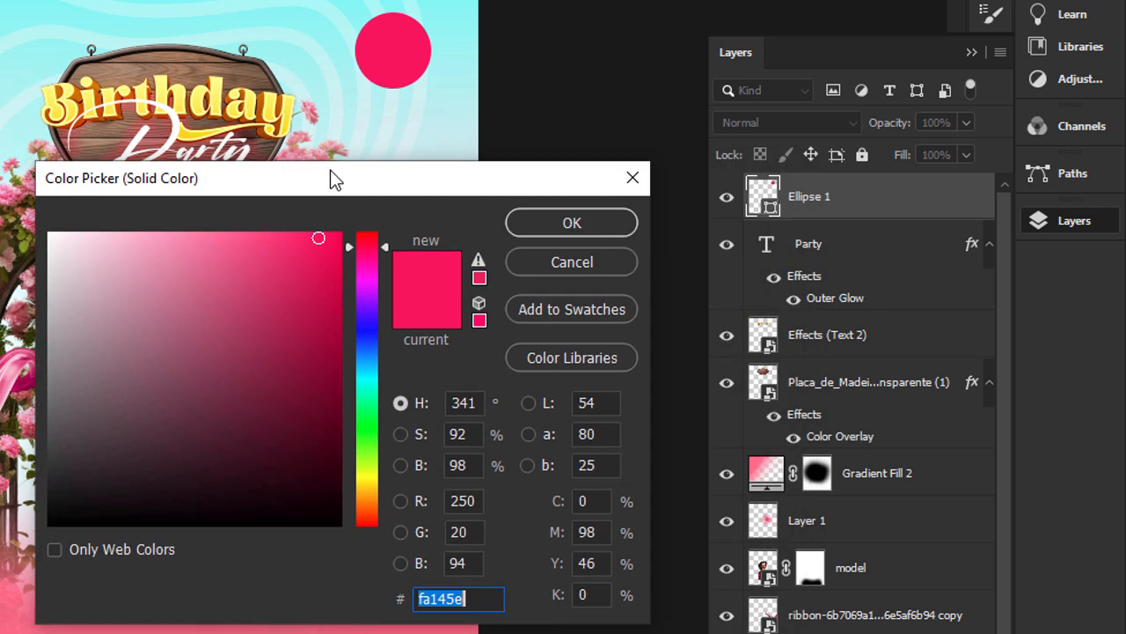
{"action": "type", "text": "399"}
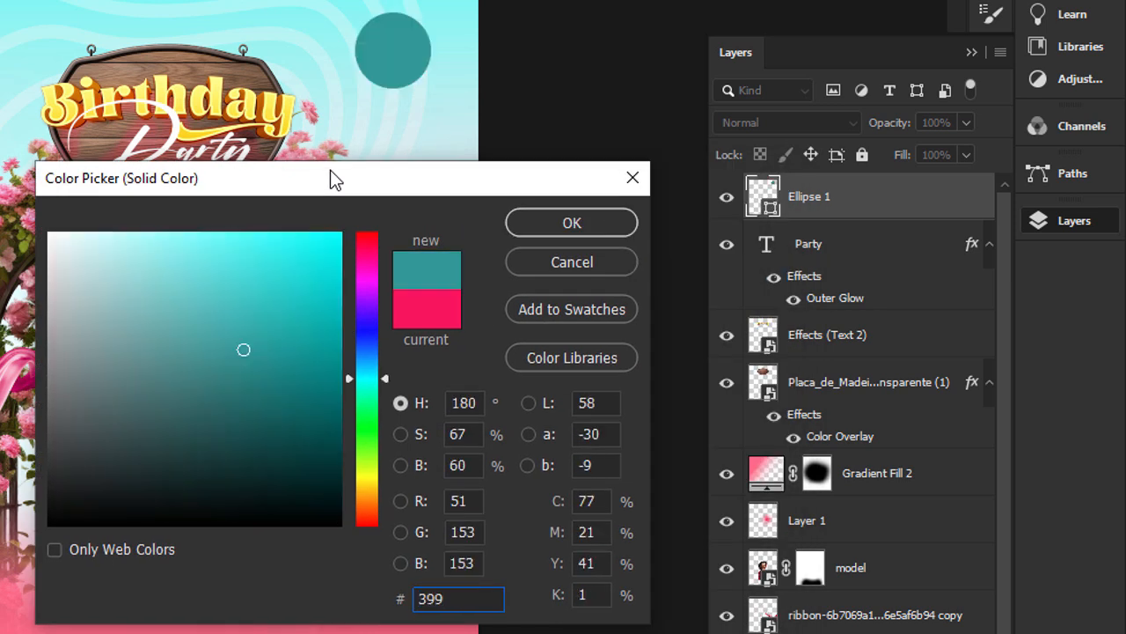
{"action": "type", "text": "f"}
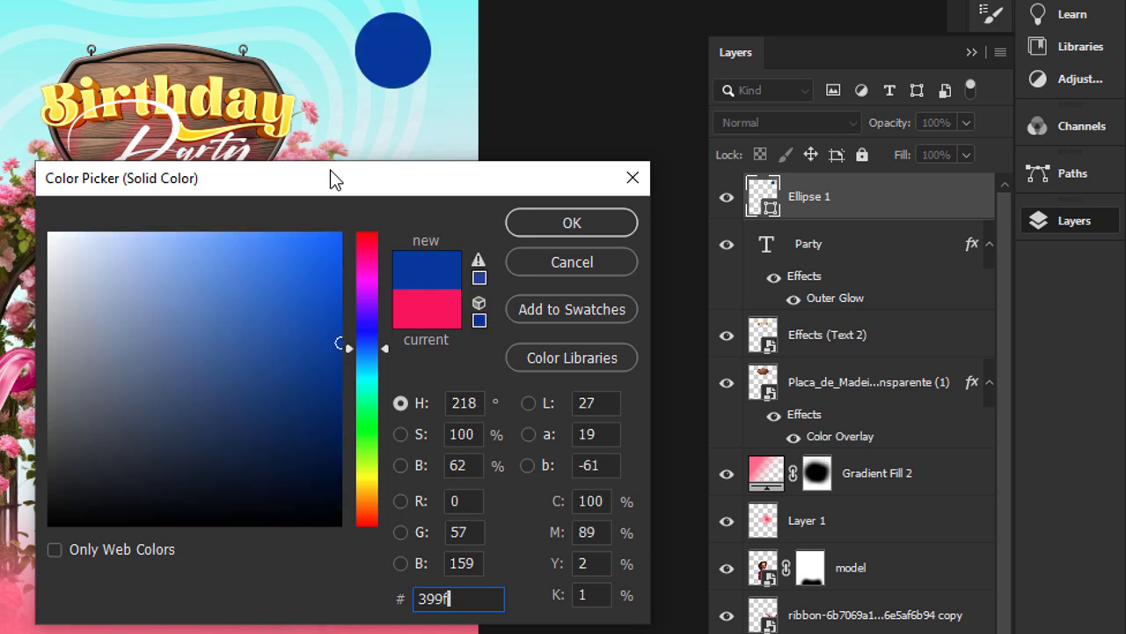
{"action": "type", "text": "9a"}
{"action": "key", "text": "Return"}
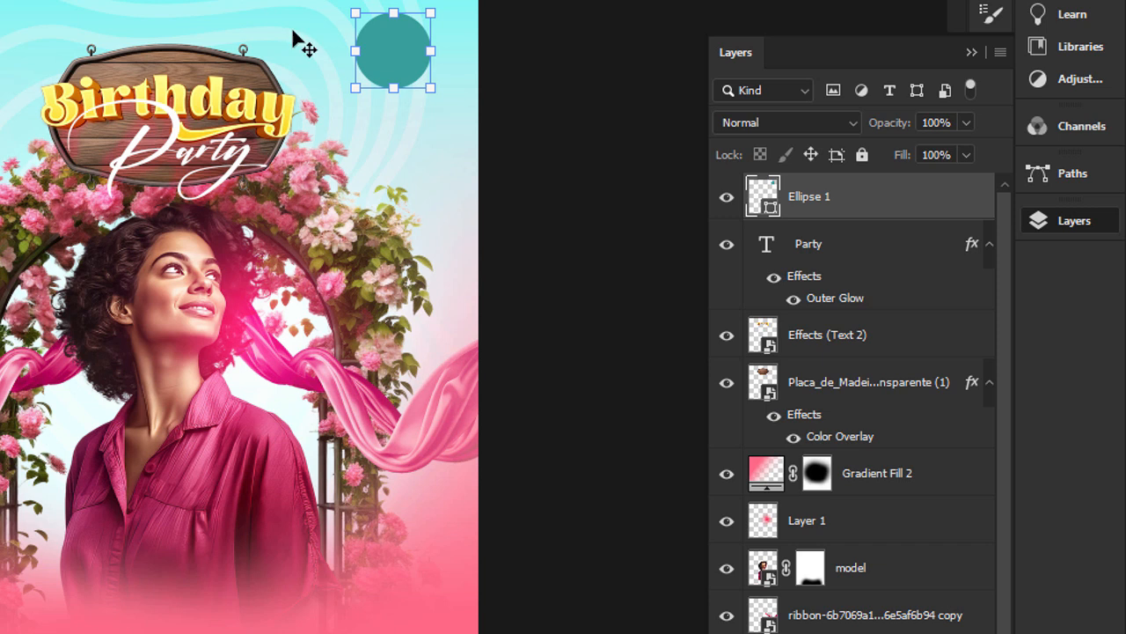
{"action": "double_click", "coordinate": [762, 201]}
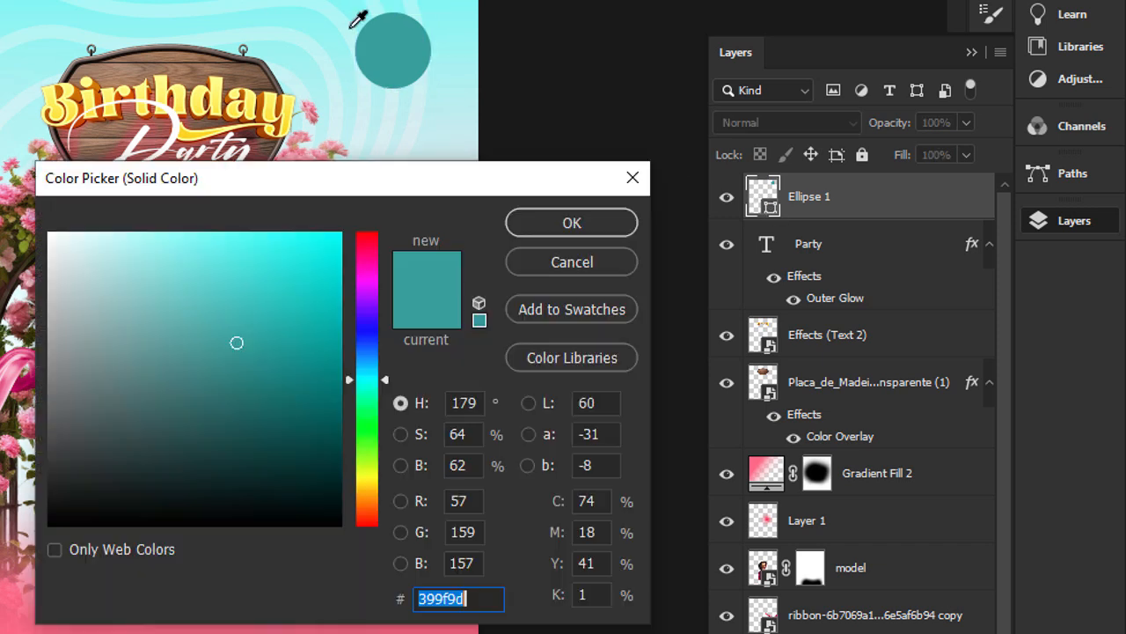
{"action": "left_click", "coordinate": [317, 14]}
{"action": "left_click_drag", "start_coordinate": [262, 366], "coordinate": [268, 375]}
{"action": "left_click", "coordinate": [586, 259]}
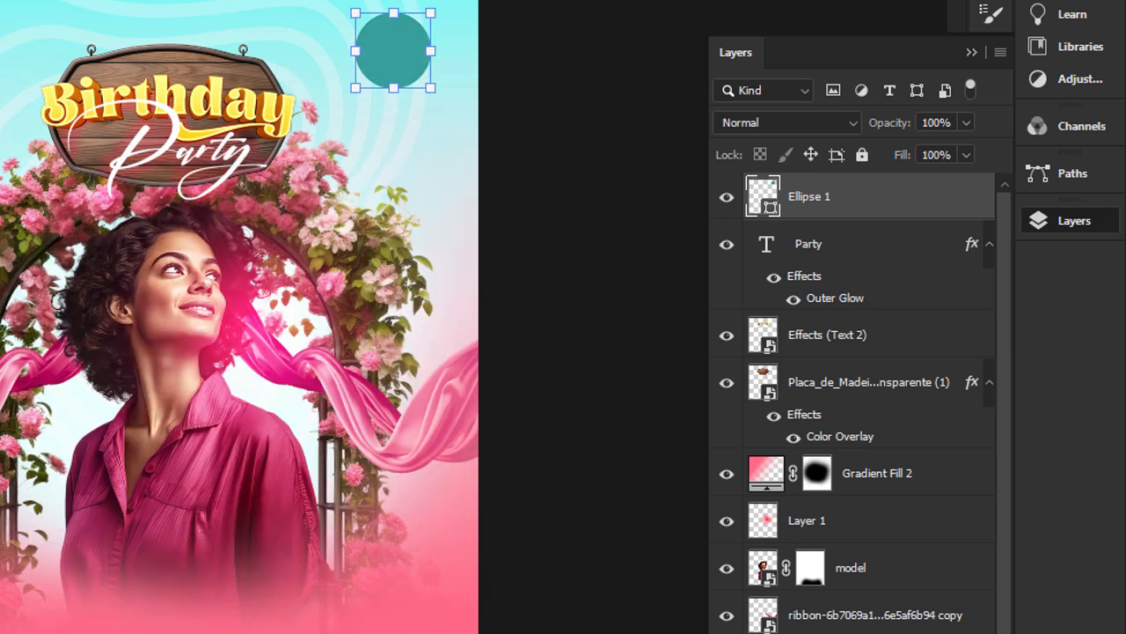
{"action": "left_click", "coordinate": [586, 259]}
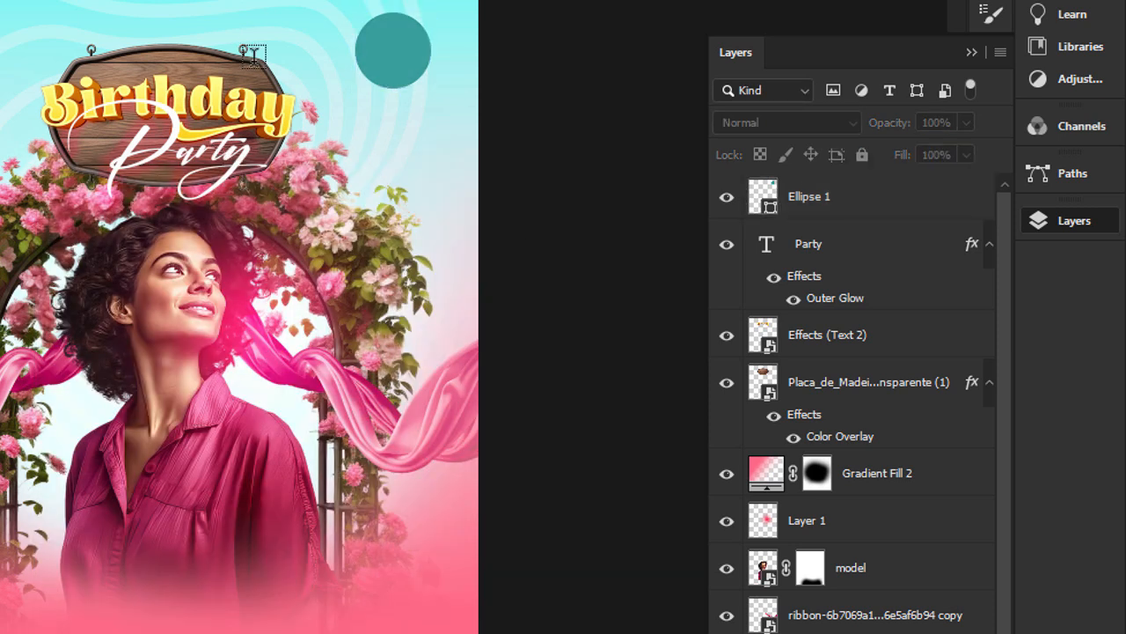
Add a new text layer reading EVENT TIM and set its font to Habanero Regular.
{"action": "left_click", "coordinate": [467, 103]}
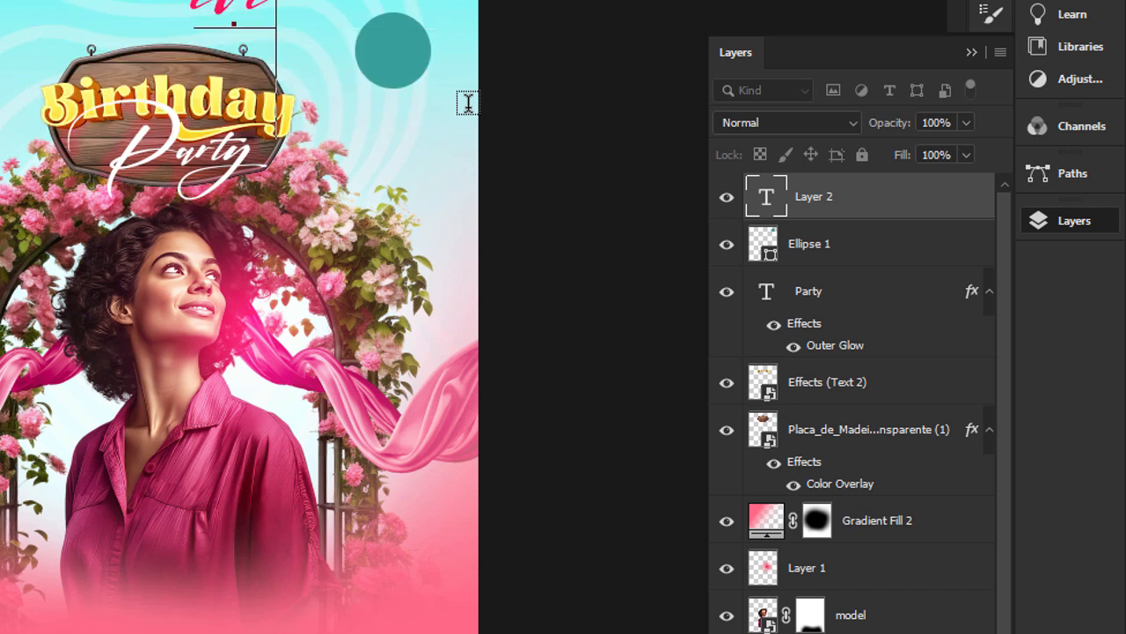
{"action": "key", "text": "BackSpace"}
{"action": "type", "text": "EVENT"}
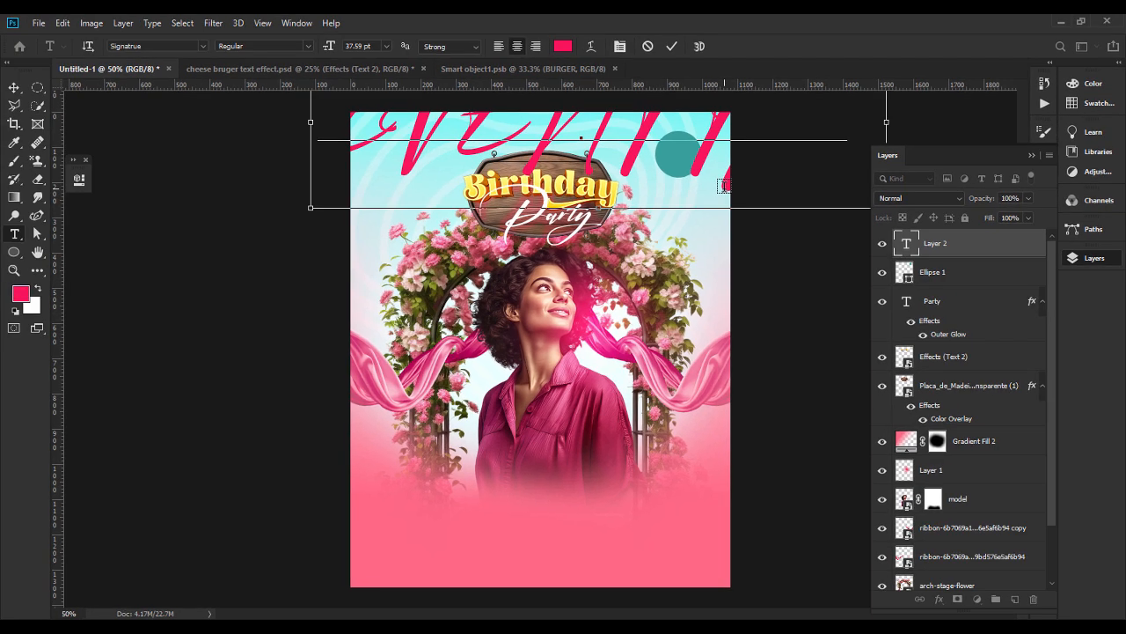
{"action": "key", "text": "ctrl+a"}
{"action": "left_click", "coordinate": [178, 46]}
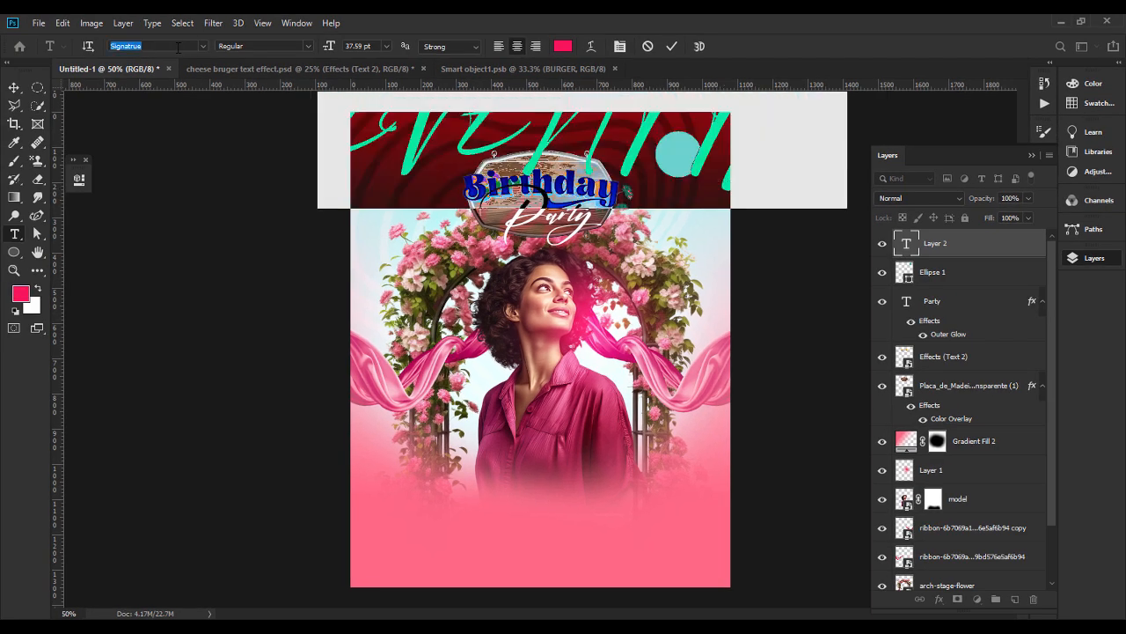
{"action": "type", "text": "H"}
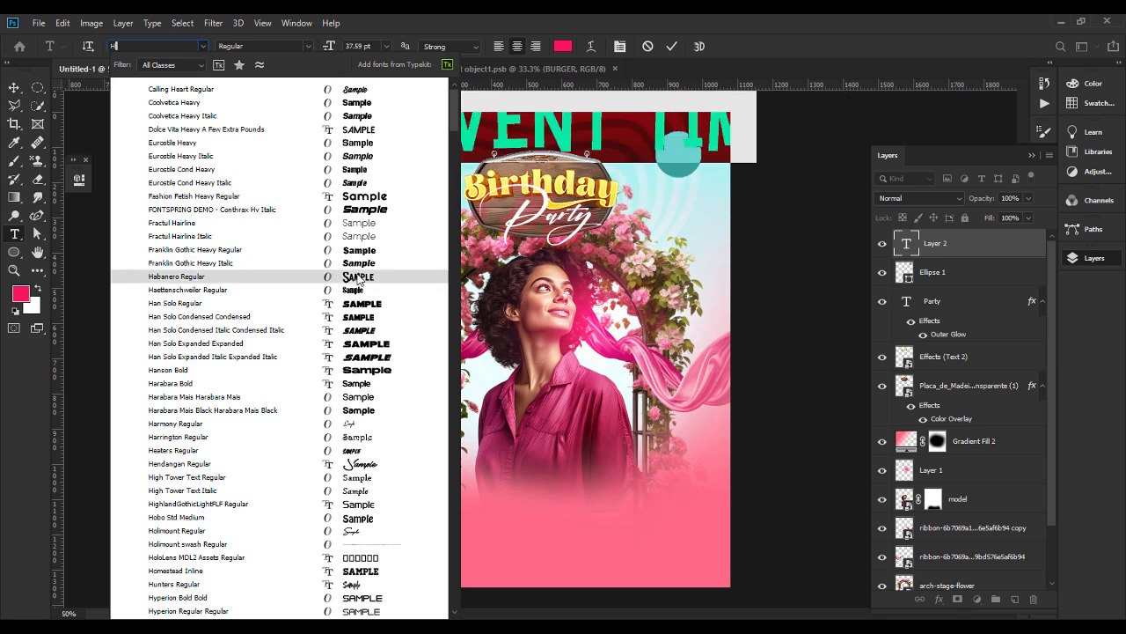
{"action": "left_click", "coordinate": [359, 276]}
Recolour the EVENT TIM text light cyan and scale it down to fit inside the teal circle.
{"action": "left_click", "coordinate": [561, 47]}
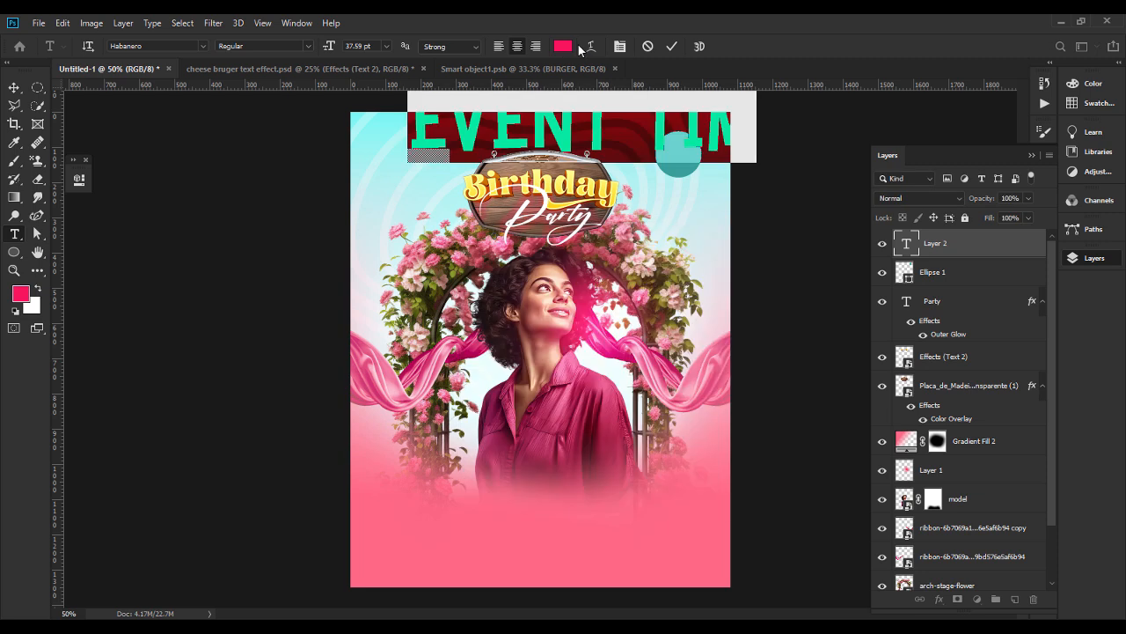
{"action": "left_click", "coordinate": [787, 257]}
{"action": "left_click", "coordinate": [14, 87]}
{"action": "left_click_drag", "start_coordinate": [580, 137], "coordinate": [678, 151]}
{"action": "left_click_drag", "start_coordinate": [699, 145], "coordinate": [694, 147]}
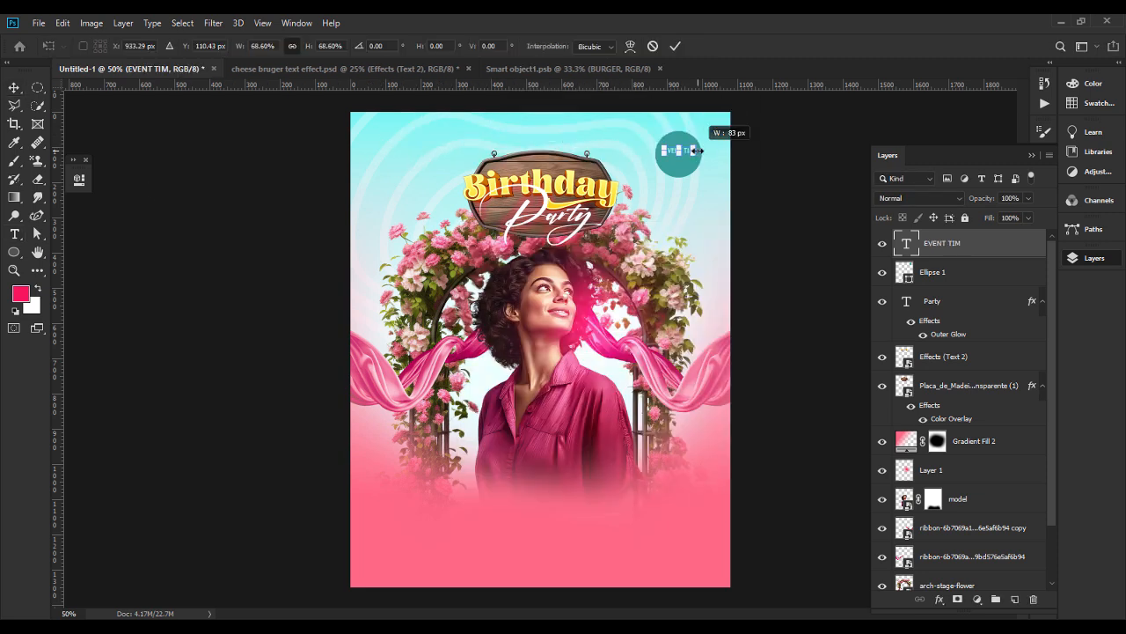
{"action": "key", "text": "Return"}
Complete the circle's text as EVENT TIME: with 5PM - 9PM on a second line.
{"action": "scroll", "coordinate": [679, 155], "scroll_direction": "up", "scroll_amount": 3}
{"action": "key", "text": "t"}
{"action": "left_click", "coordinate": [806, 148]}
{"action": "type", "text": "E:"}
{"action": "key", "text": "Return"}
{"action": "type", "text": "5PM - "}
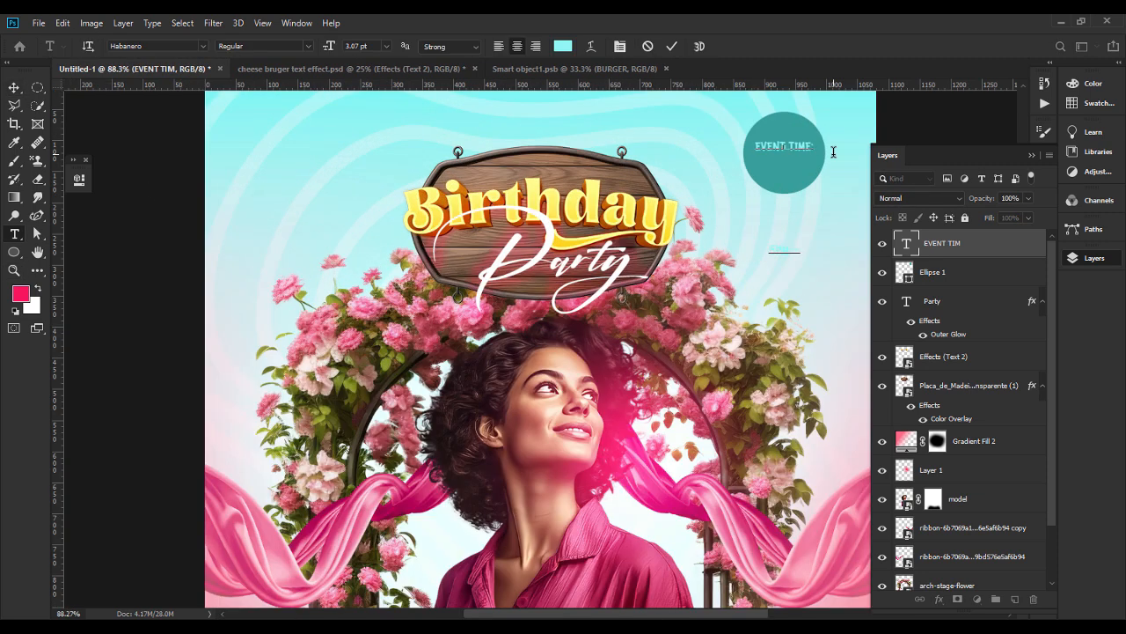
{"action": "type", "text": "9PM"}
Set the leading of the two-line event time text to 5 pt.
{"action": "key", "text": "ctrl+a"}
{"action": "left_click", "coordinate": [1045, 209]}
{"action": "left_click", "coordinate": [1020, 246]}
{"action": "left_click", "coordinate": [997, 262]}
{"action": "key", "text": "Up"}
{"action": "key", "text": "Up"}
Enlarge the 5PM - 9PM line in white and recolour EVENT TIME: bright cyan #3afffb.
{"action": "left_click_drag", "start_coordinate": [815, 162], "coordinate": [754, 147]}
{"action": "left_click", "coordinate": [331, 46]}
{"action": "type", "text": "43.5"}
{"action": "key", "text": "ctrl+BackSpace"}
{"action": "left_click", "coordinate": [1005, 289]}
{"action": "left_click", "coordinate": [607, 266]}
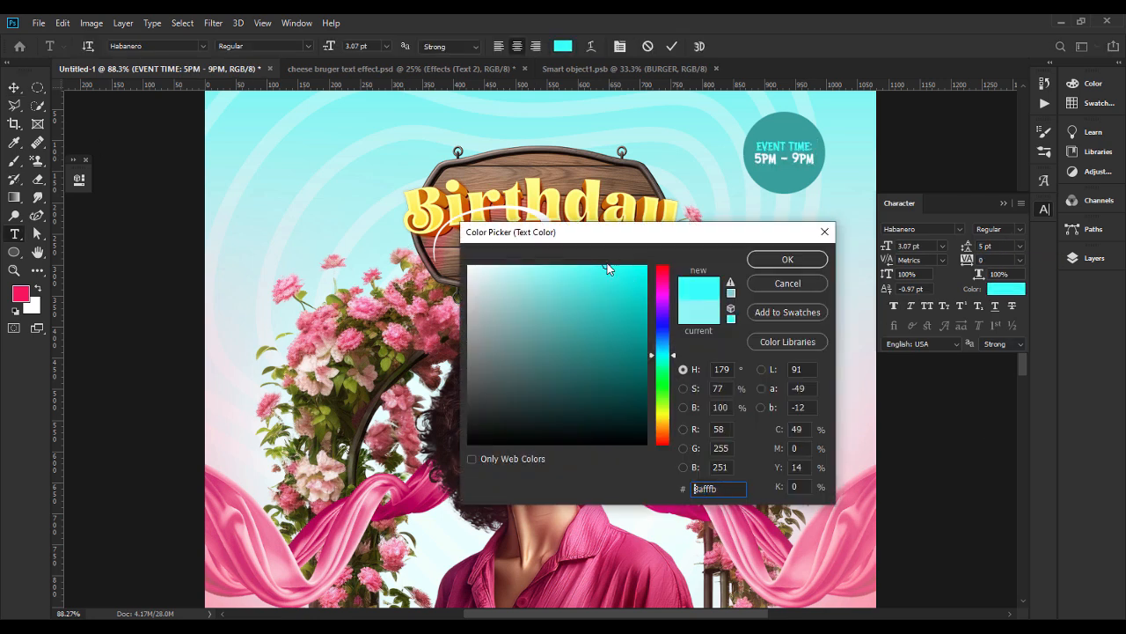
{"action": "left_click", "coordinate": [785, 260]}
{"action": "left_click", "coordinate": [11, 90]}
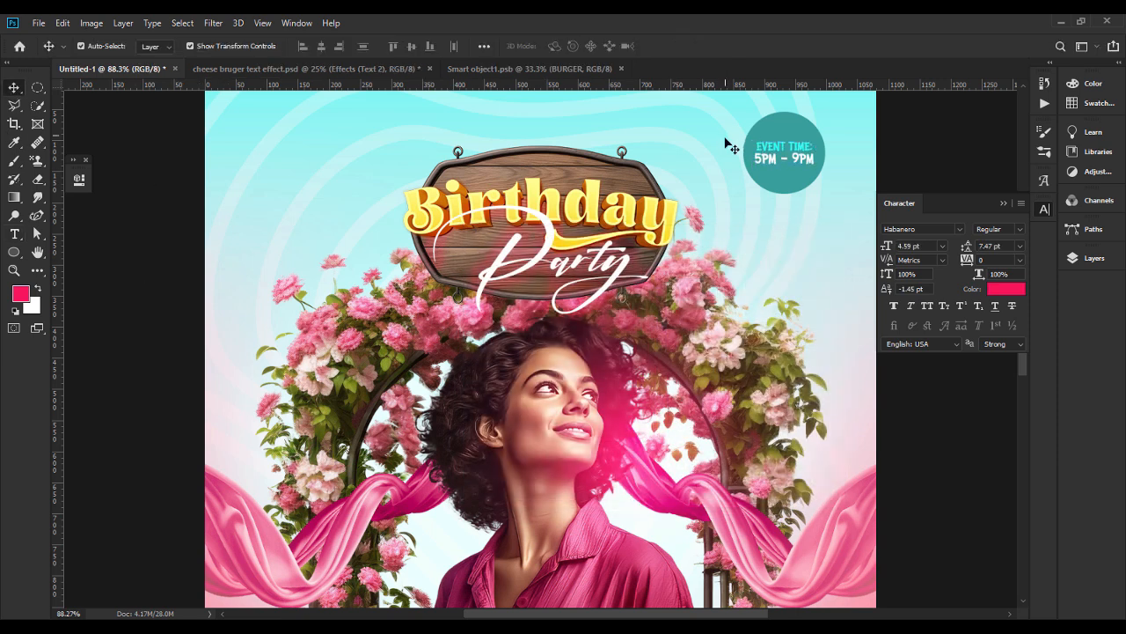
Duplicate the teal circle and place the copy at the same height on the opposite side of the wooden sign.
{"action": "left_click", "coordinate": [782, 161]}
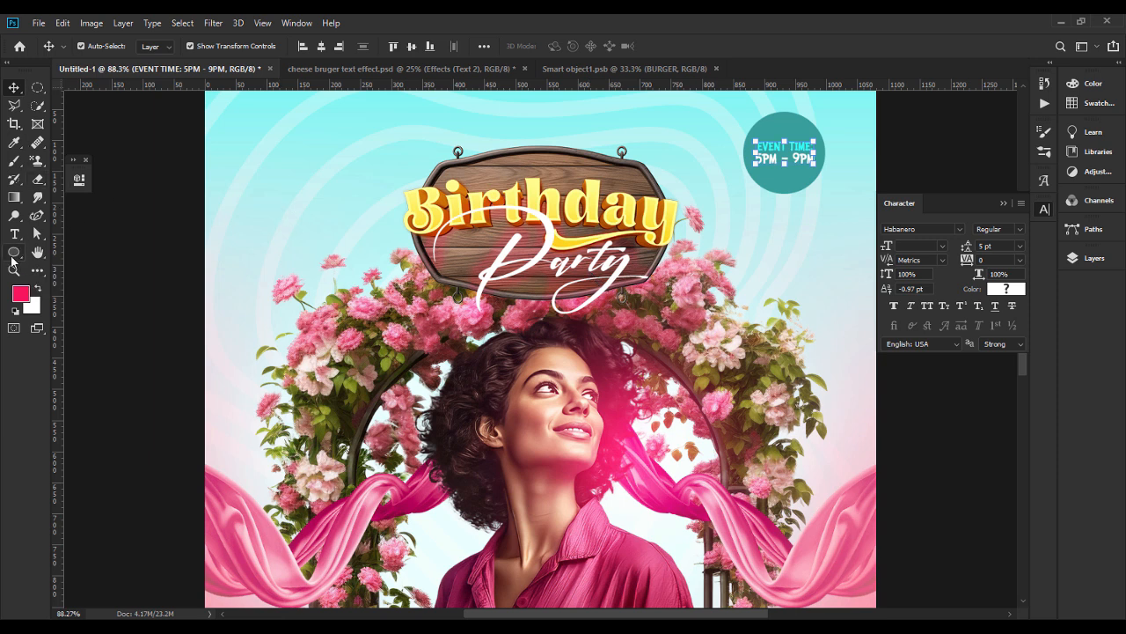
{"action": "left_click", "coordinate": [783, 120]}
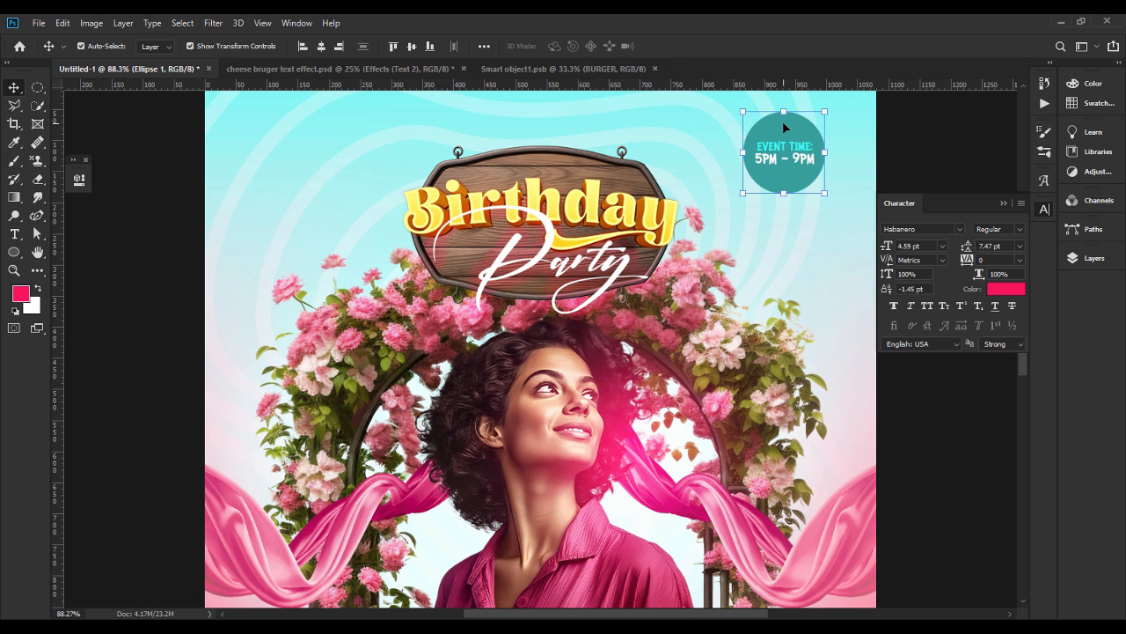
{"action": "left_click_drag", "start_coordinate": [782, 120], "coordinate": [310, 124]}
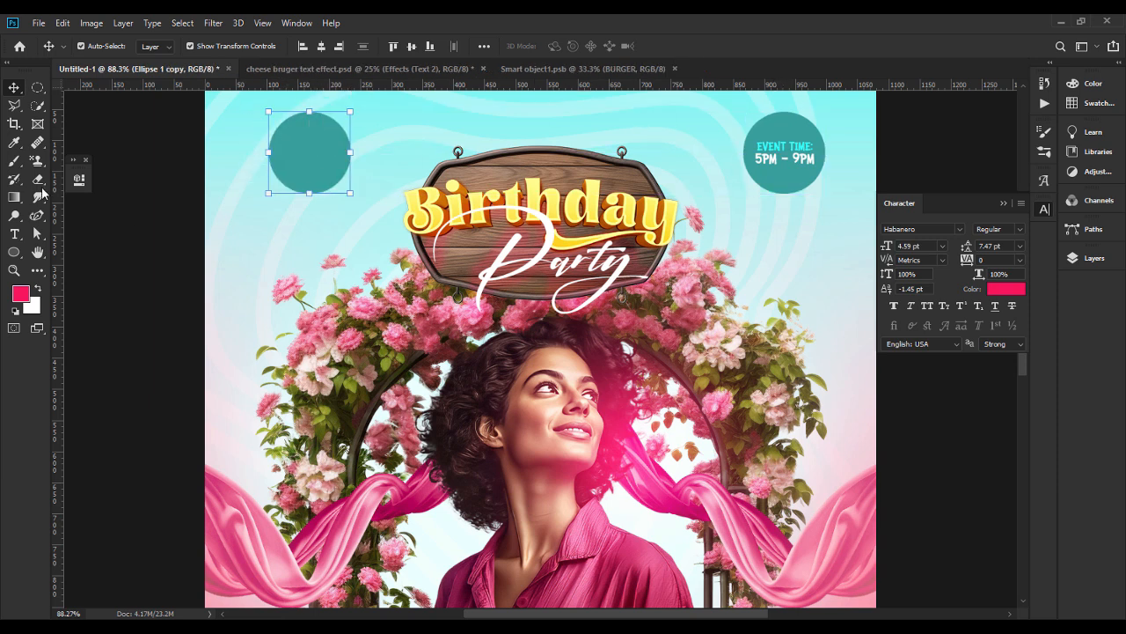
Start text along the outline of the duplicated circle and set its colour to teal.
{"action": "left_click", "coordinate": [15, 233]}
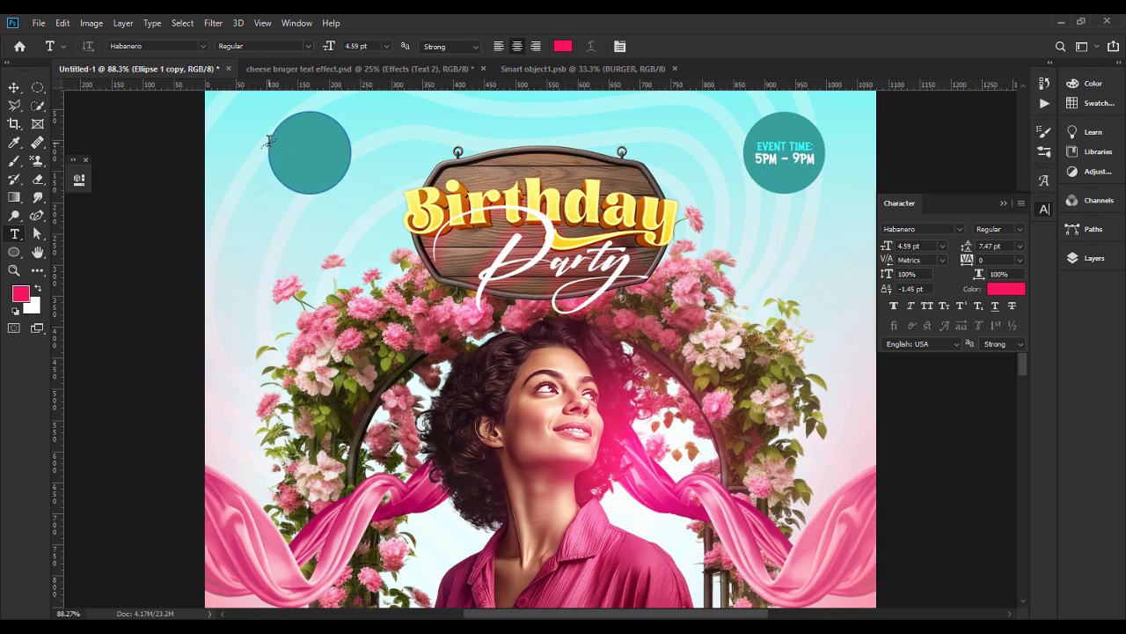
{"action": "left_click", "coordinate": [350, 161]}
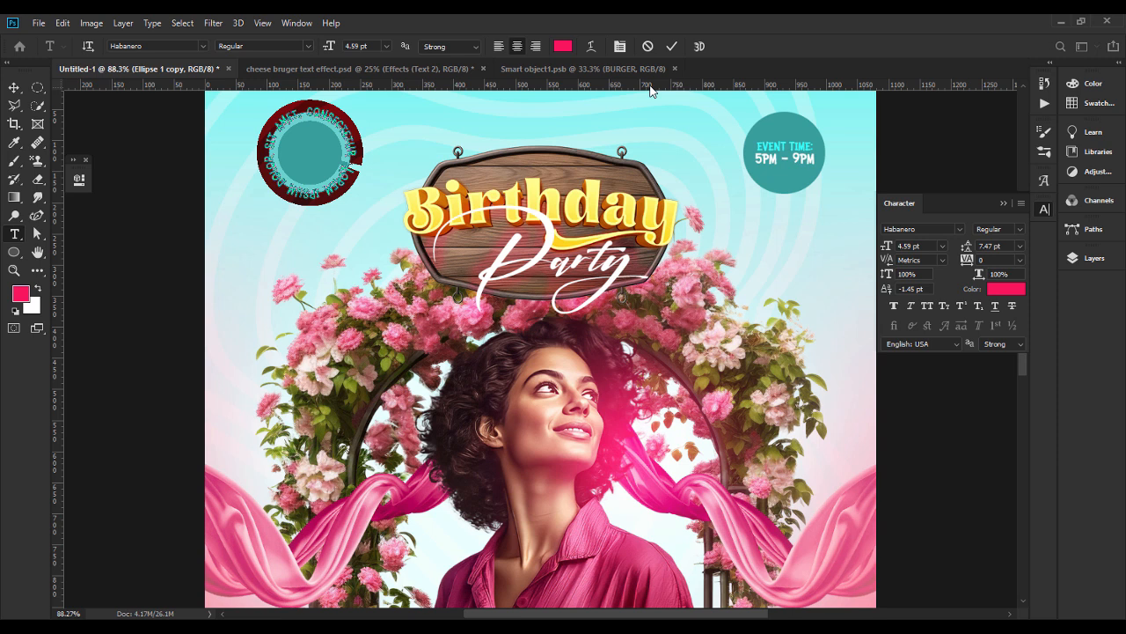
{"action": "left_click", "coordinate": [563, 45]}
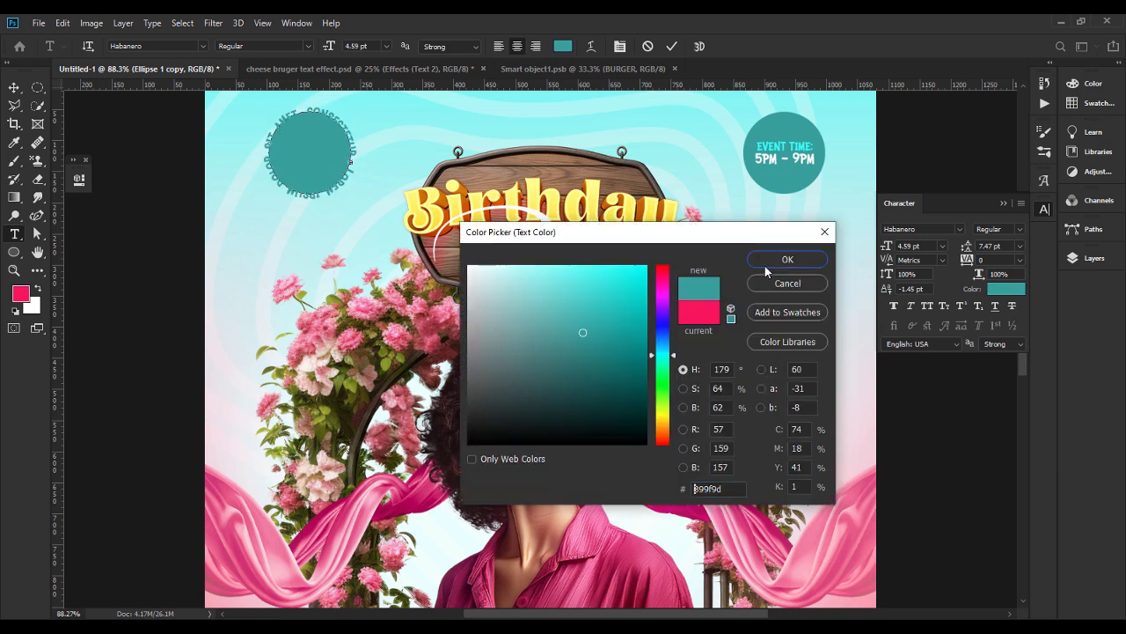
{"action": "left_click", "coordinate": [766, 266]}
Replace the placeholder text on the circular path with the celebrant's name entered twice, each preceded by a hyphen.
{"action": "key", "text": "BackSpace"}
{"action": "key", "text": "ctrl+a"}
{"action": "key", "text": "ctrl+a"}
{"action": "left_click", "coordinate": [15, 87]}
Delete the duplicated circle layer, Ellipse 1 copy, from behind the circular text.
{"action": "left_click", "coordinate": [1094, 258]}
{"action": "left_click", "coordinate": [946, 303]}
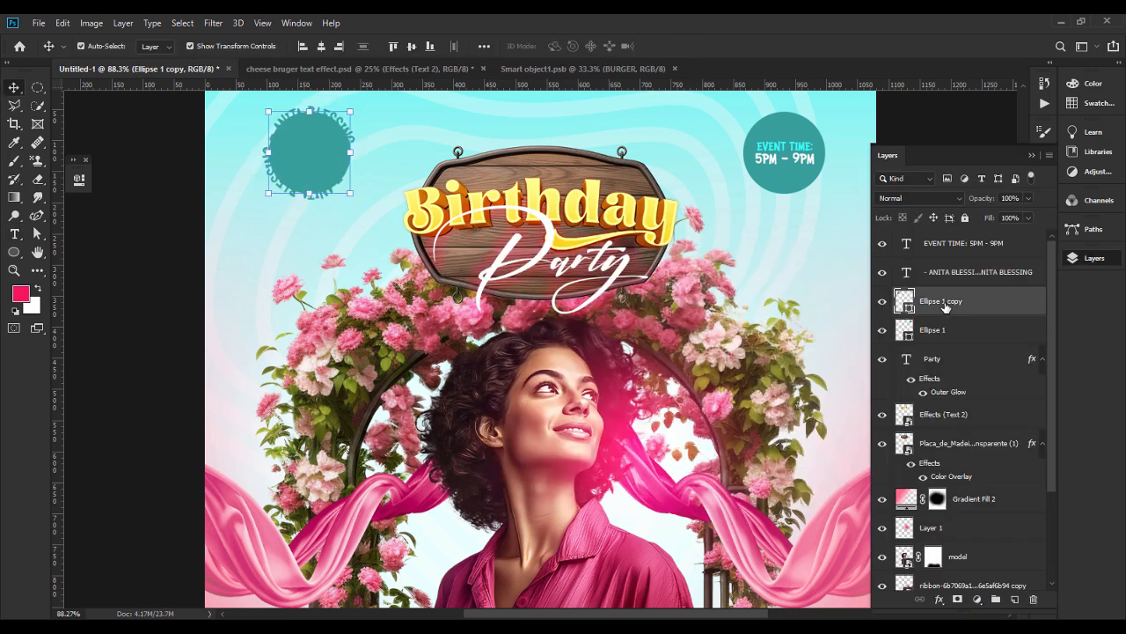
{"action": "key", "text": "Delete"}
Adjust the circular name text's size and tracking, and rotate it so its hyphens sit level on opposite sides.
{"action": "double_click", "coordinate": [906, 272]}
{"action": "left_click", "coordinate": [354, 46]}
{"action": "left_click", "coordinate": [1045, 208]}
{"action": "left_click_drag", "start_coordinate": [967, 259], "coordinate": [974, 264]}
{"action": "left_click", "coordinate": [15, 87]}
{"action": "left_click_drag", "start_coordinate": [372, 158], "coordinate": [369, 126]}
{"action": "key", "text": "Return"}
{"action": "left_click_drag", "start_coordinate": [798, 157], "coordinate": [314, 151]}
{"action": "double_click", "coordinate": [332, 150]}
{"action": "key", "text": "ctrl+a"}
{"action": "type", "text": "@28"}
{"action": "left_click", "coordinate": [15, 87]}
{"action": "left_click", "coordinate": [1006, 289]}
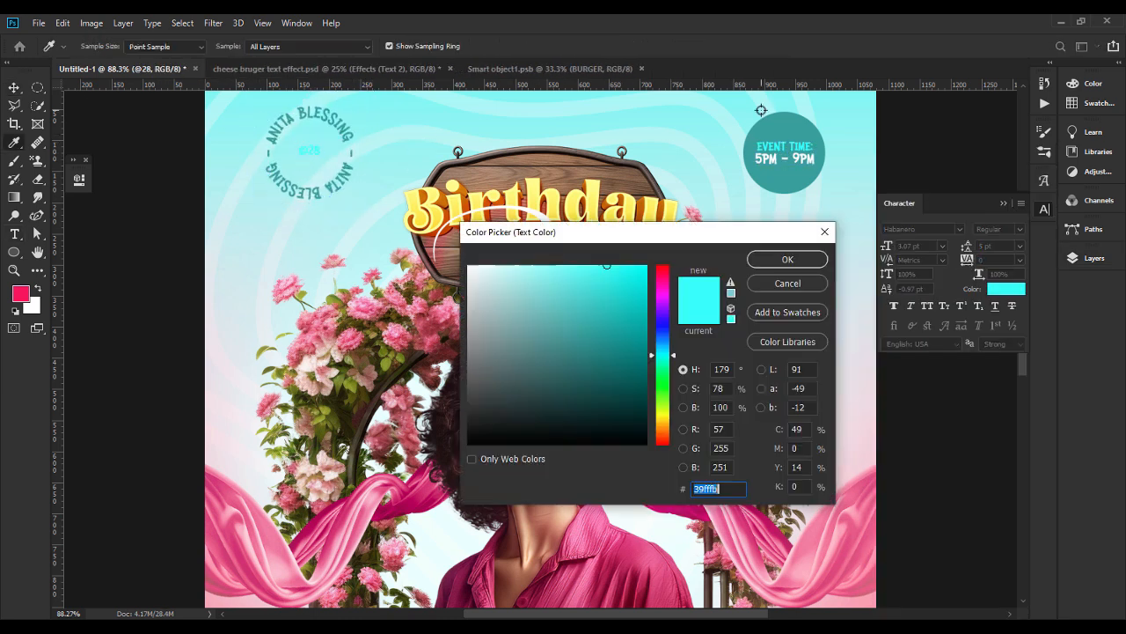
{"action": "left_click", "coordinate": [763, 130]}
{"action": "left_click", "coordinate": [787, 258]}
{"action": "left_click", "coordinate": [15, 87]}
{"action": "left_click", "coordinate": [1093, 257]}
{"action": "double_click", "coordinate": [906, 244]}
{"action": "left_click_drag", "start_coordinate": [332, 47], "coordinate": [345, 46]}
{"action": "left_click", "coordinate": [14, 87]}
{"action": "key", "text": "ctrl+minus"}
{"action": "key", "text": "ctrl+minus"}
{"action": "left_click", "coordinate": [968, 244]}
{"action": "left_click", "coordinate": [968, 272], "text": "shift"}
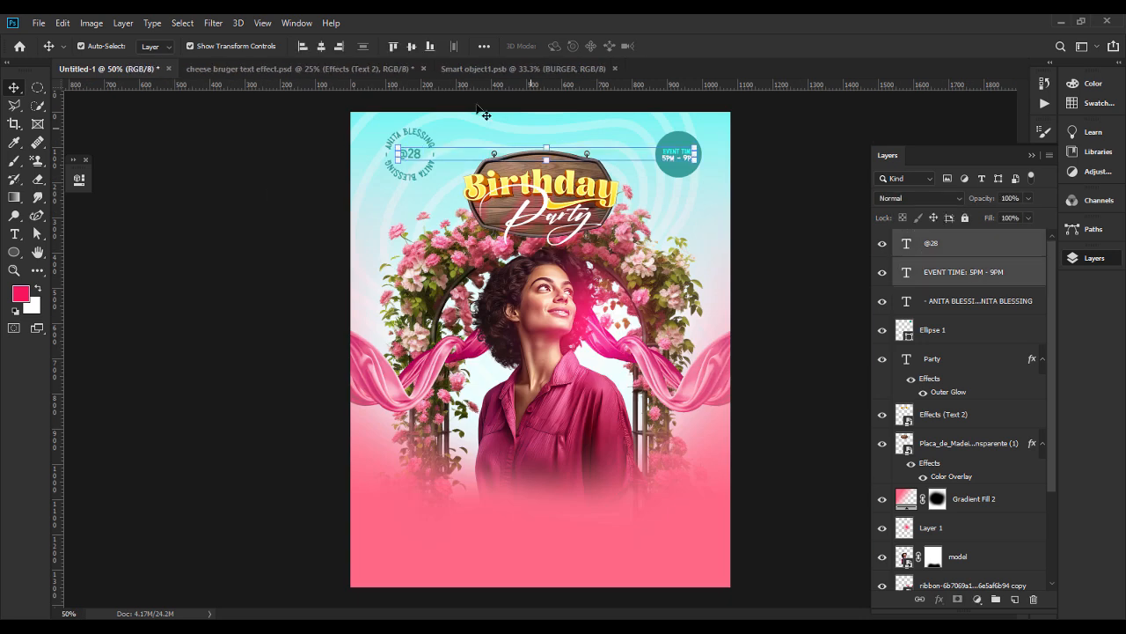
{"action": "left_click", "coordinate": [957, 303]}
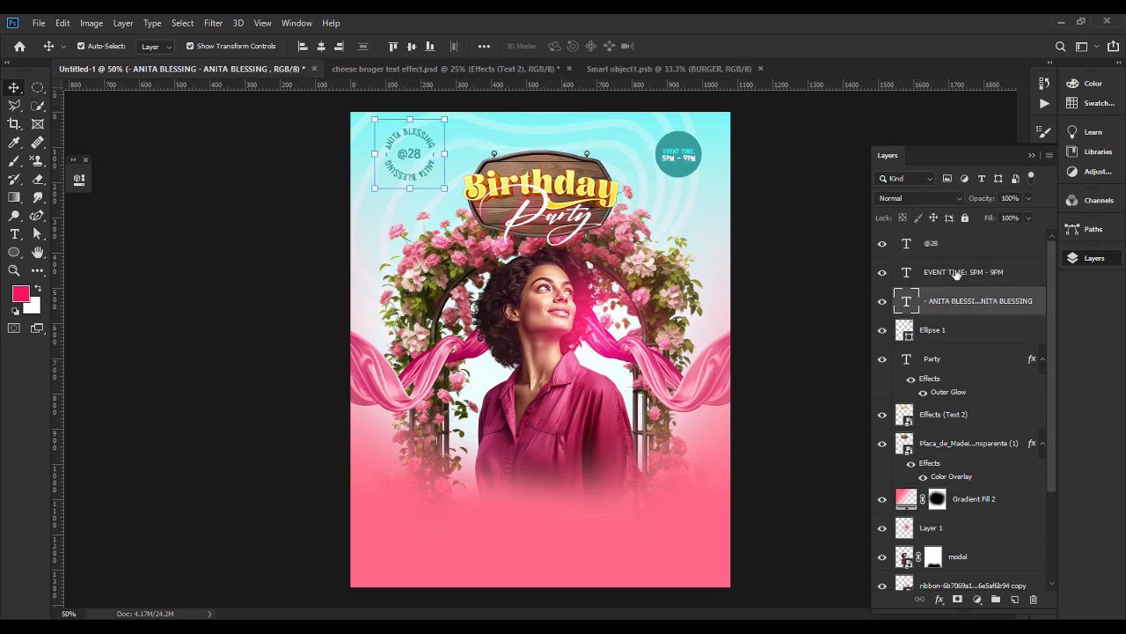
{"action": "left_click", "coordinate": [956, 274]}
{"action": "left_click_drag", "start_coordinate": [967, 302], "coordinate": [969, 245]}
{"action": "left_click", "coordinate": [968, 249], "text": "shift"}
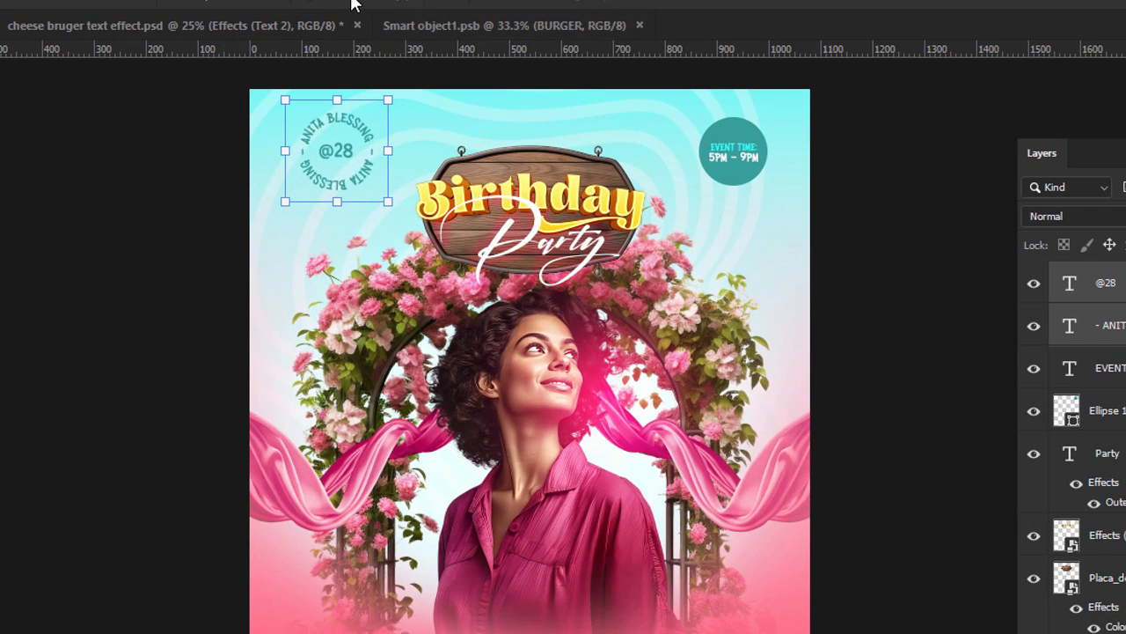
{"action": "left_click", "coordinate": [411, 46]}
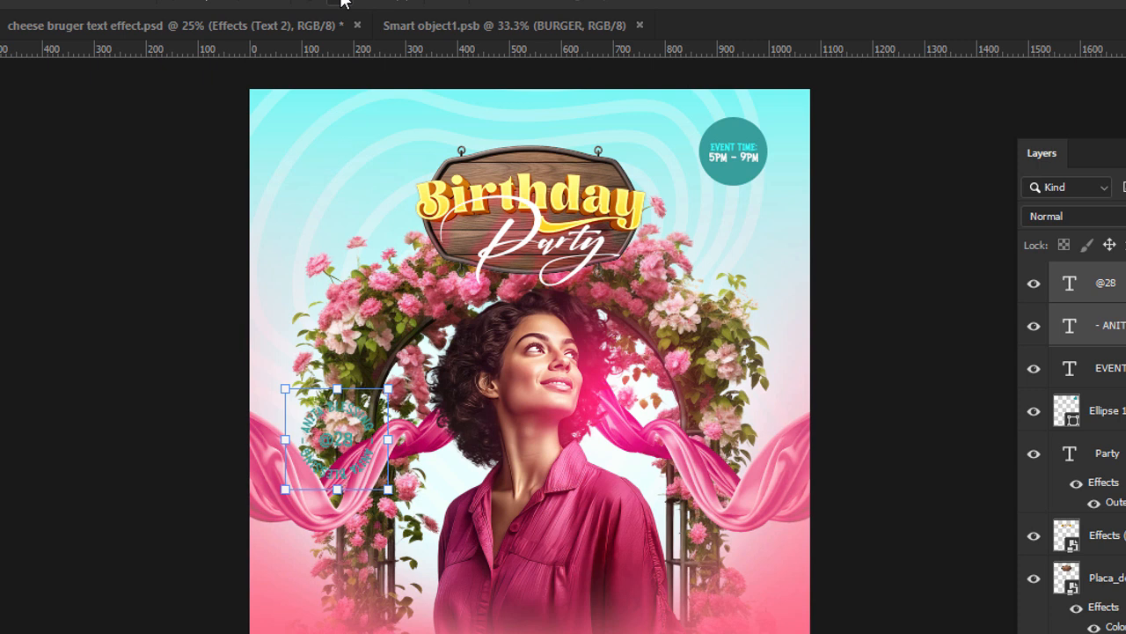
{"action": "key", "text": "ctrl+z"}
{"action": "left_click", "coordinate": [451, 2]}
{"action": "left_click", "coordinate": [511, 185]}
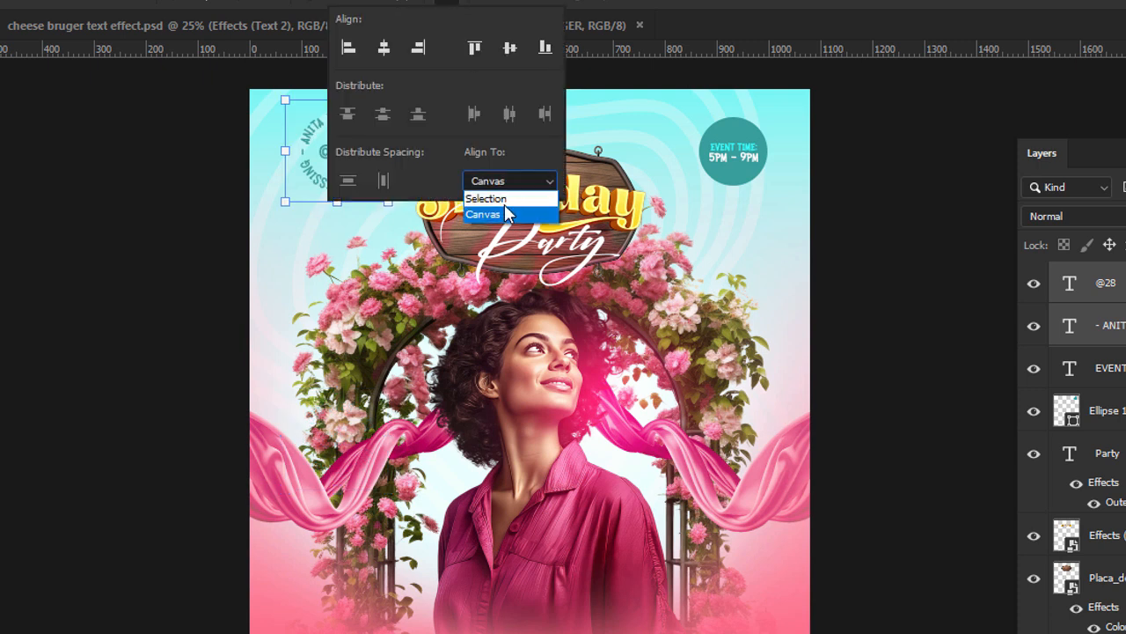
{"action": "left_click", "coordinate": [495, 198]}
{"action": "left_click", "coordinate": [514, 52]}
{"action": "left_click", "coordinate": [383, 53]}
{"action": "left_click", "coordinate": [163, 232]}
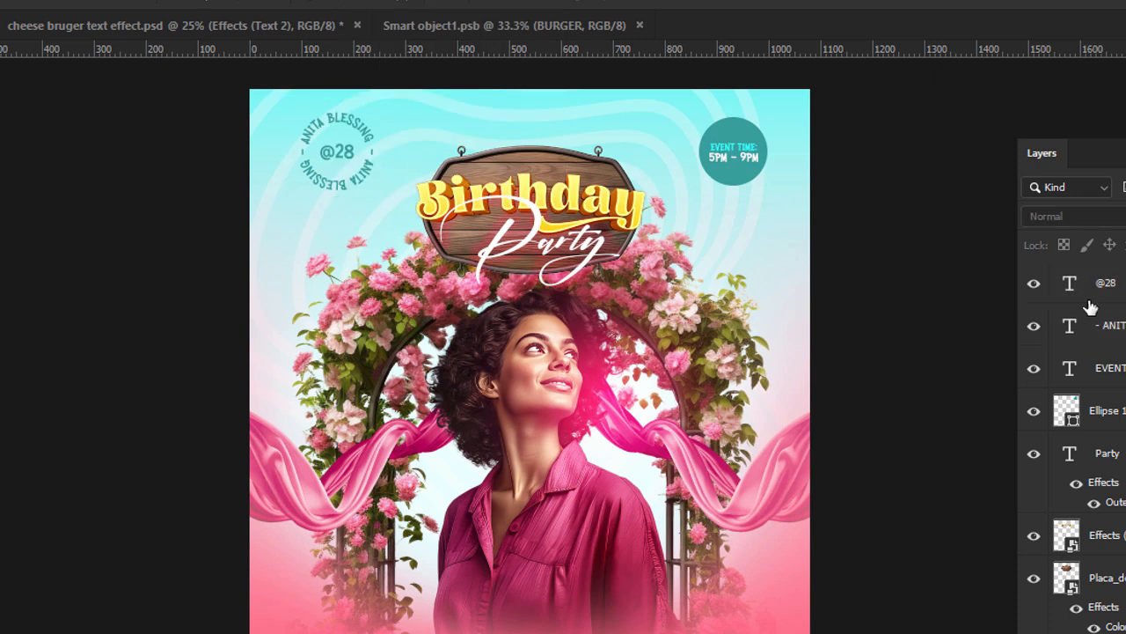
{"action": "left_click", "coordinate": [1116, 284]}
{"action": "left_click", "coordinate": [1116, 326], "text": "shift"}
{"action": "left_click_drag", "start_coordinate": [338, 104], "coordinate": [337, 116]}
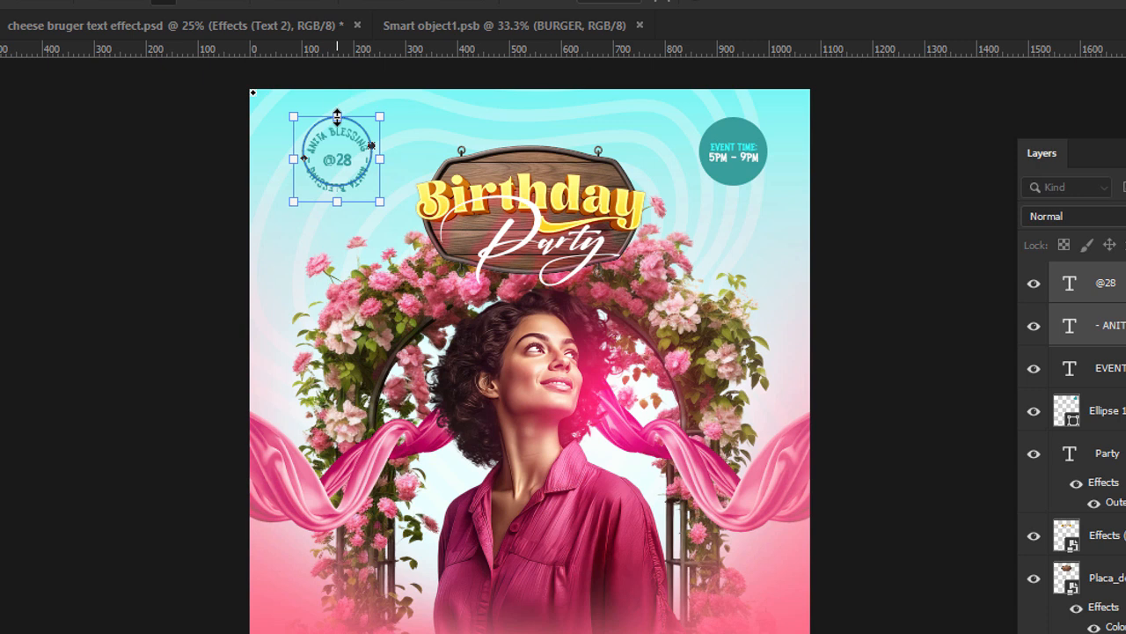
{"action": "key", "text": "Return"}
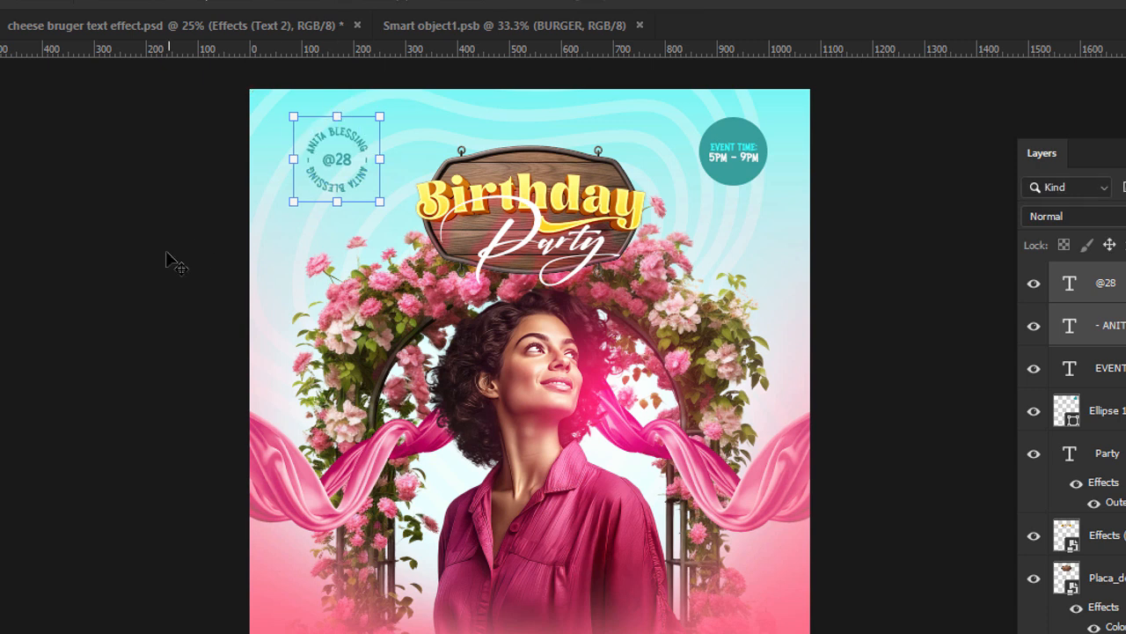
Select the event time text together with its teal circle and scale both down slightly.
{"action": "left_click", "coordinate": [747, 145]}
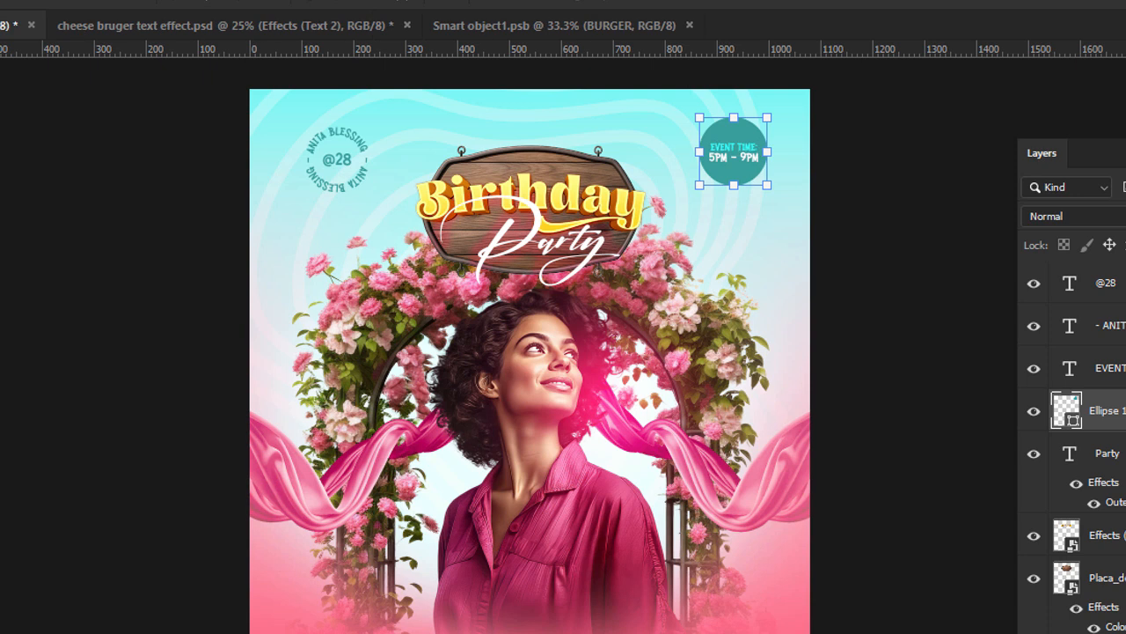
{"action": "left_click", "coordinate": [1125, 453]}
{"action": "left_click", "coordinate": [1123, 454], "text": "shift"}
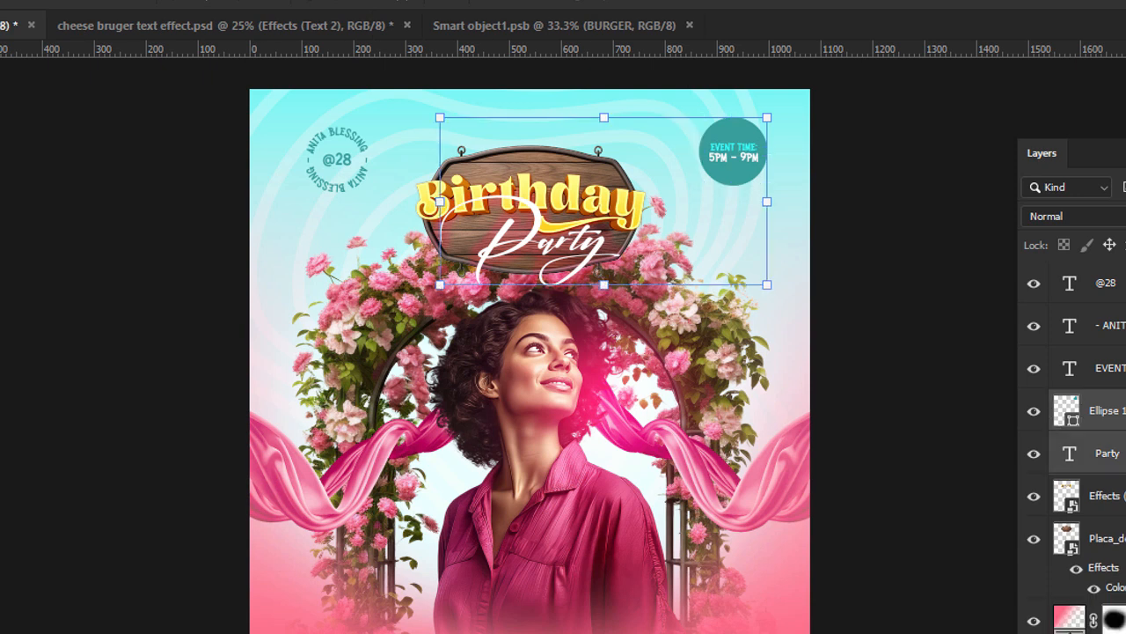
{"action": "left_click", "coordinate": [1123, 411]}
{"action": "left_click", "coordinate": [1122, 368], "text": "shift"}
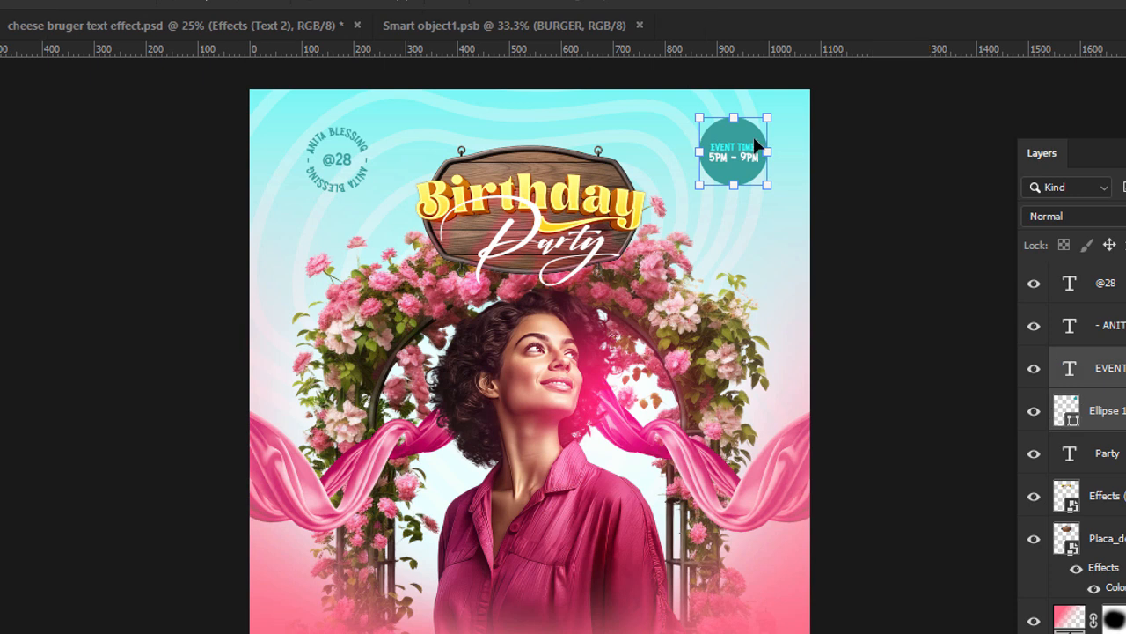
{"action": "left_click_drag", "start_coordinate": [734, 112], "coordinate": [734, 122]}
{"action": "left_click", "coordinate": [858, 252]}
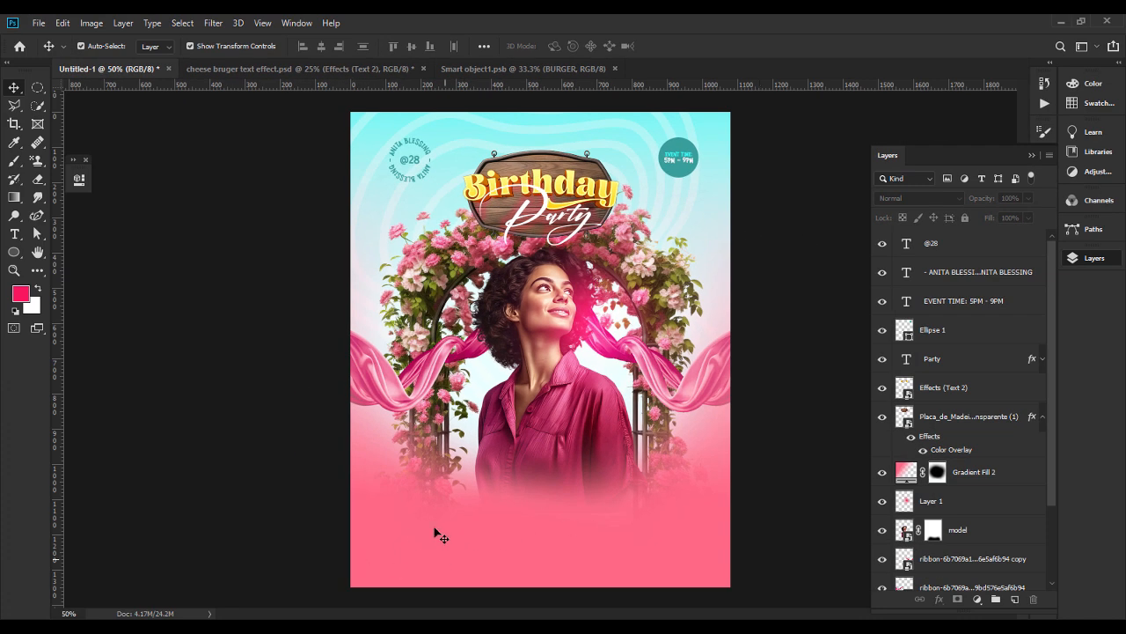
Add the two-line text SAVE THE DATE on the card's lower pink area and set it in Khand SemiBold.
{"action": "left_click", "coordinate": [15, 234]}
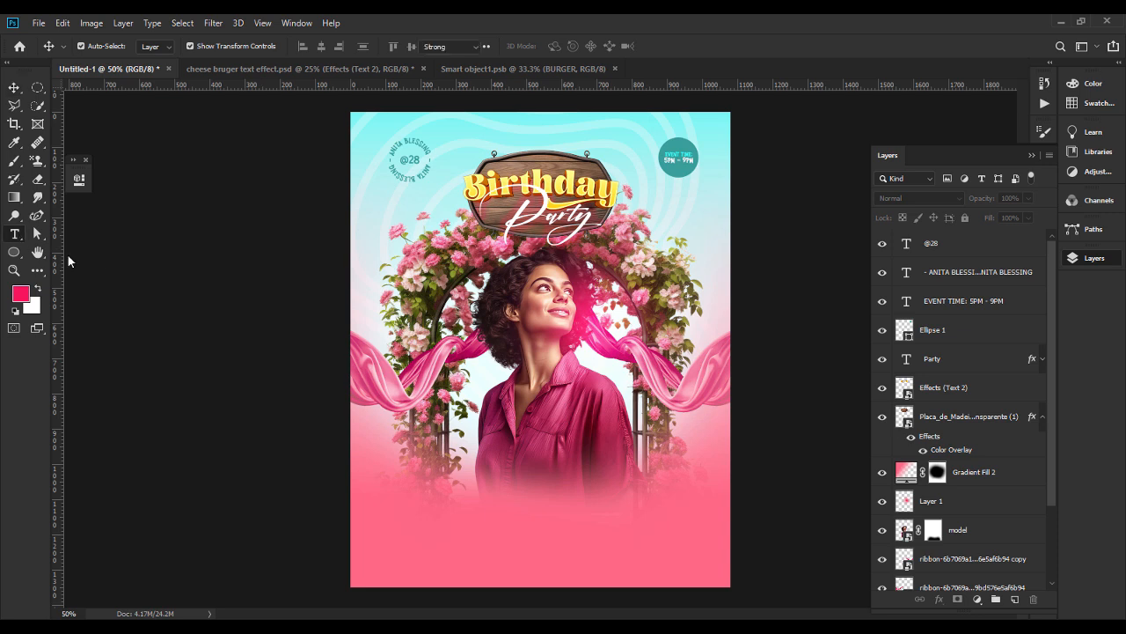
{"action": "left_click", "coordinate": [408, 524]}
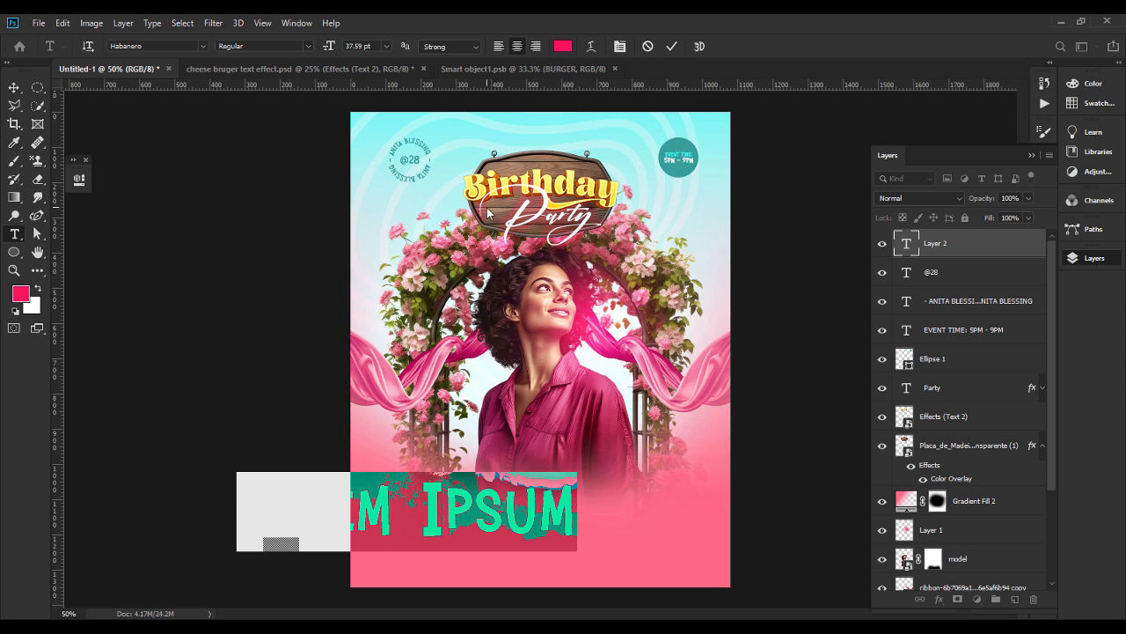
{"action": "type", "text": "SAVE THE"}
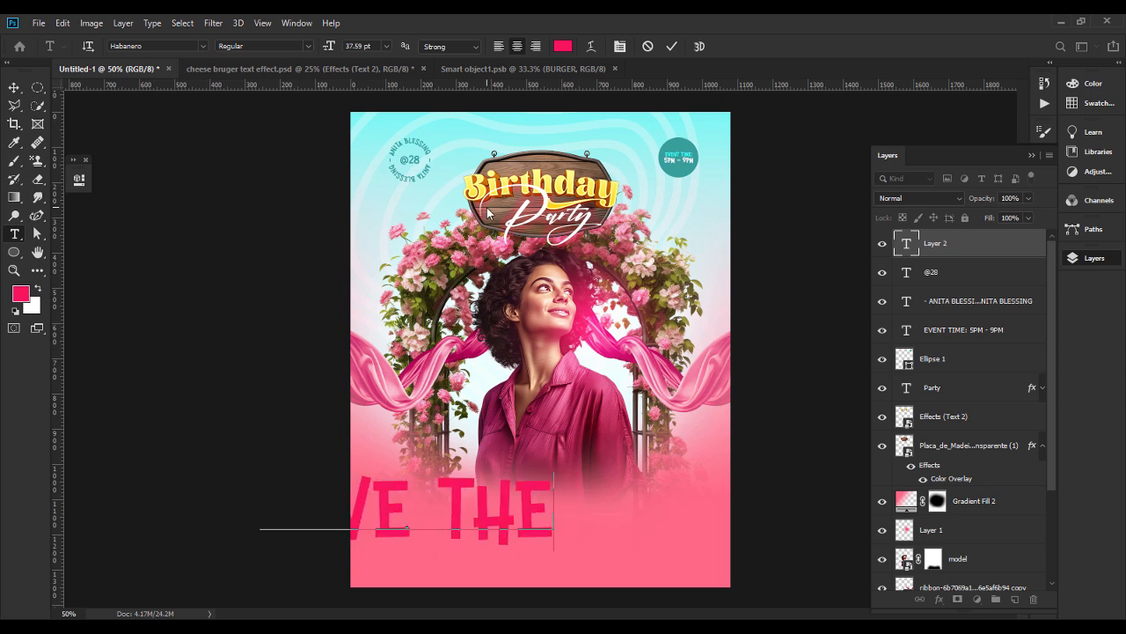
{"action": "key", "text": "ctrl+a"}
{"action": "left_click", "coordinate": [171, 46]}
{"action": "type", "text": "KHAND"}
{"action": "left_click", "coordinate": [352, 128]}
Adjust the SAVE THE DATE leading and line sizes so both lines match in width, and scale it down near the card's lower-left corner.
{"action": "left_click", "coordinate": [621, 46]}
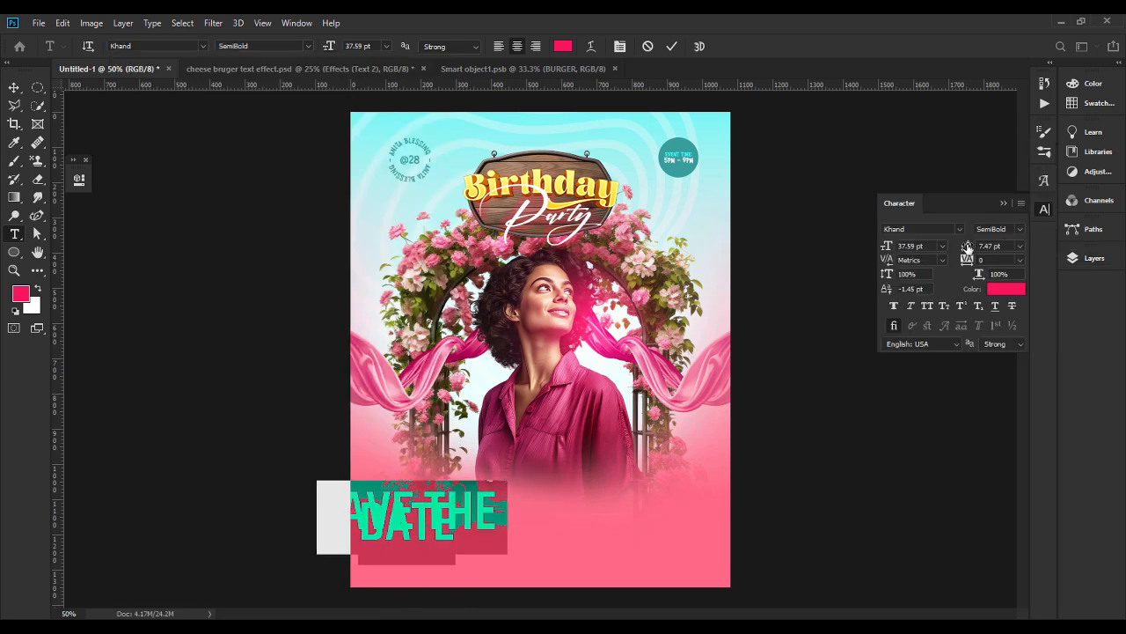
{"action": "left_click_drag", "start_coordinate": [967, 247], "coordinate": [984, 247]}
{"action": "left_click_drag", "start_coordinate": [513, 516], "coordinate": [281, 508]}
{"action": "left_click_drag", "start_coordinate": [886, 247], "coordinate": [877, 247]}
{"action": "key", "text": "ctrl+t"}
{"action": "left_click_drag", "start_coordinate": [456, 503], "coordinate": [431, 526]}
{"action": "left_click_drag", "start_coordinate": [415, 555], "coordinate": [429, 546]}
{"action": "key", "text": "Return"}
Recolour the SAVE THE DATE text to maroon #831B37 and nudge it slightly upward.
{"action": "double_click", "coordinate": [427, 534]}
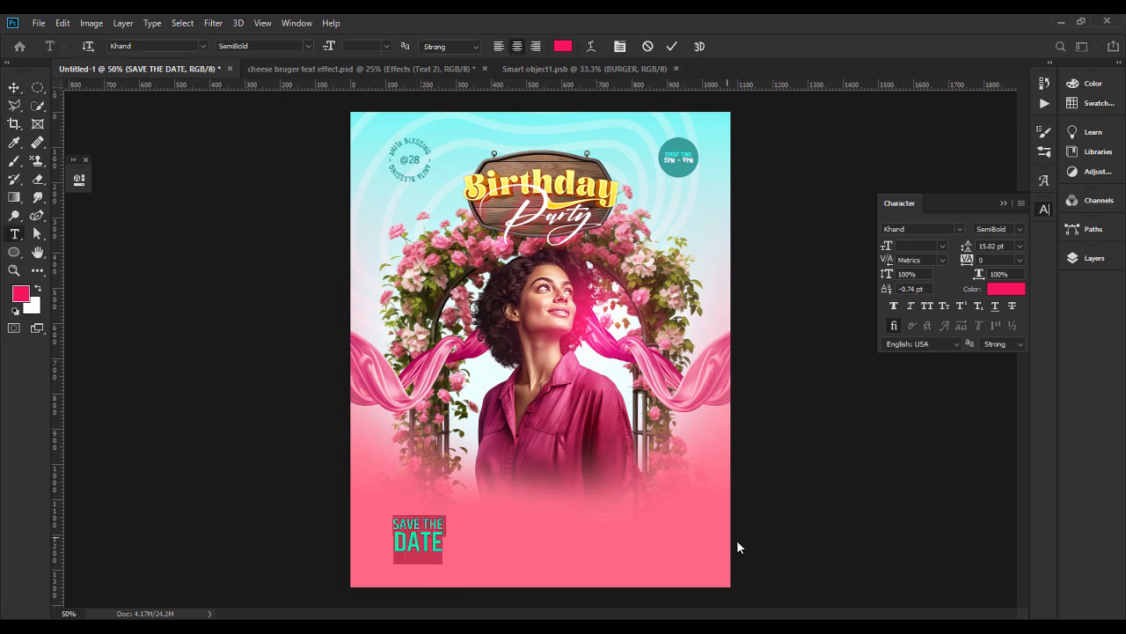
{"action": "left_click", "coordinate": [1003, 289]}
{"action": "type", "text": "831"}
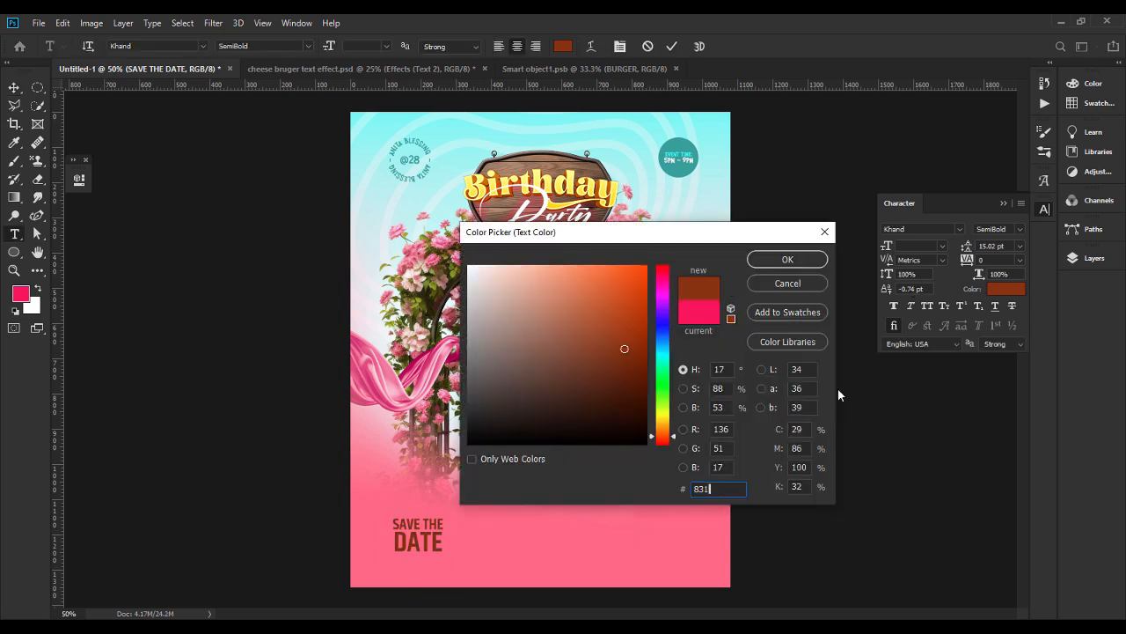
{"action": "type", "text": "B37"}
{"action": "key", "text": "Return"}
{"action": "left_click", "coordinate": [837, 388]}
{"action": "left_click_drag", "start_coordinate": [424, 539], "coordinate": [424, 534]}
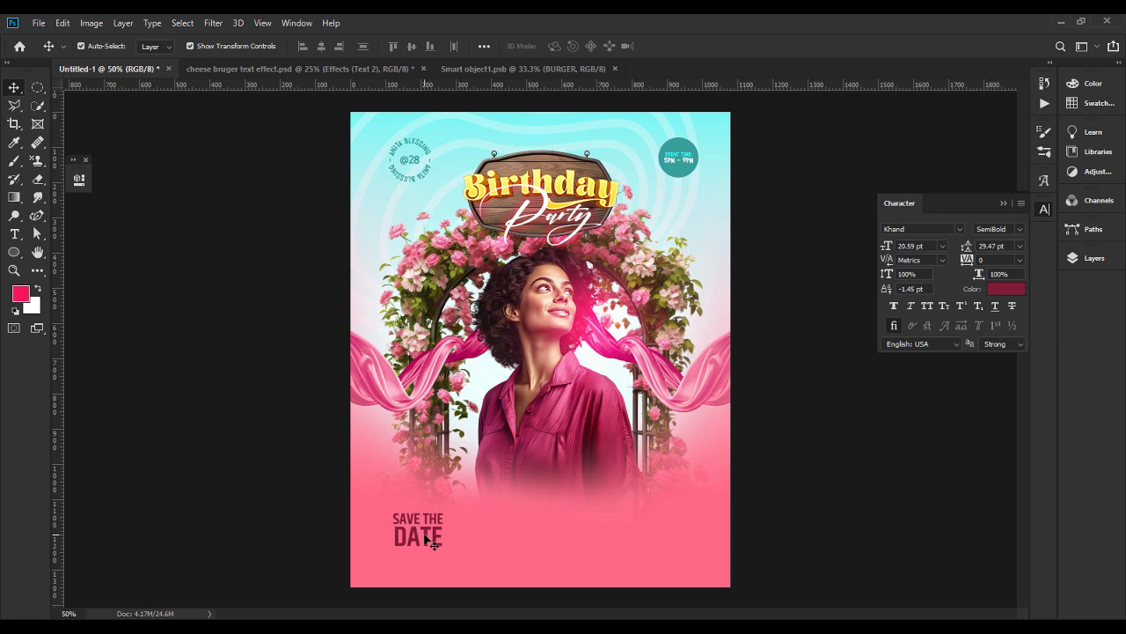
Add the text April beside SAVE THE DATE.
{"action": "key", "text": "t"}
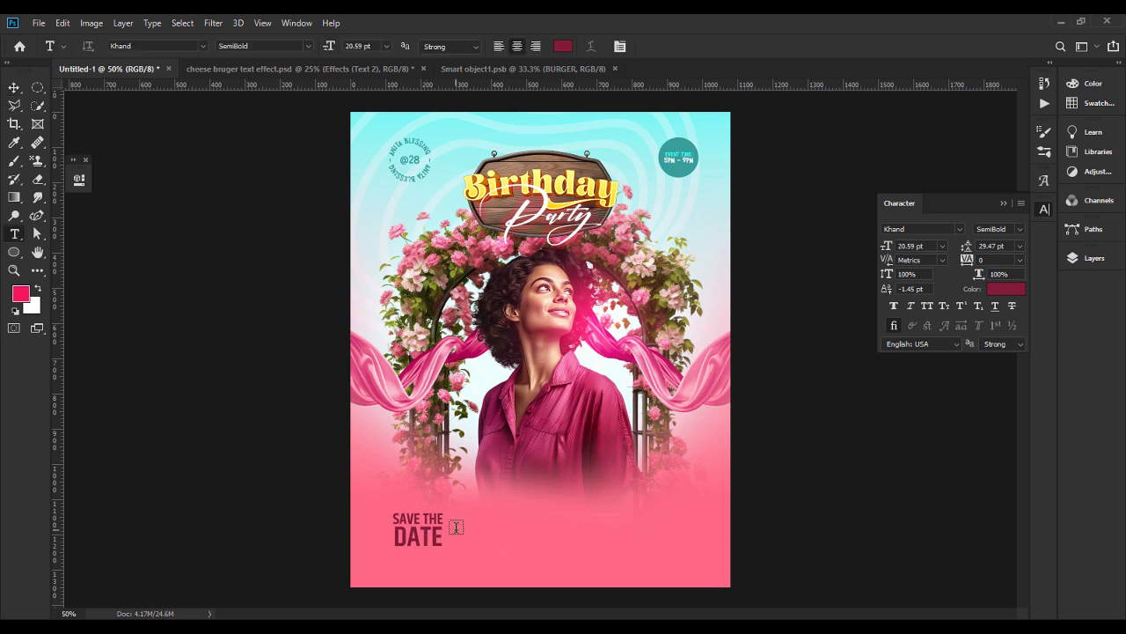
{"action": "left_click", "coordinate": [455, 526]}
{"action": "type", "text": "April"}
{"action": "key", "text": "ctrl+Return"}
{"action": "key", "text": "v"}
Set the April text in the Jaliya script font and enlarge it so it overlaps the end of DATE.
{"action": "double_click", "coordinate": [455, 522]}
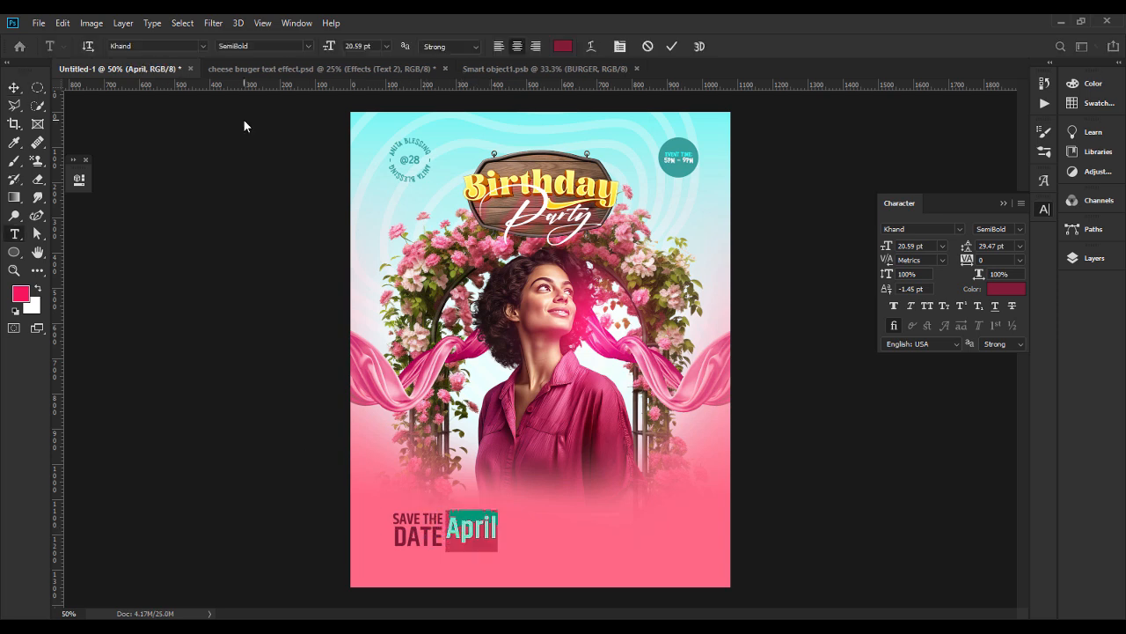
{"action": "left_click", "coordinate": [204, 47]}
{"action": "type", "text": "J"}
{"action": "left_click", "coordinate": [358, 332]}
{"action": "key", "text": "ctrl+Return"}
{"action": "key", "text": "v"}
{"action": "key", "text": "ctrl+t"}
{"action": "mouse_move", "coordinate": [490, 538]}
{"action": "left_mouse_down"}
{"action": "mouse_move", "coordinate": [532, 543]}
{"action": "mouse_move", "coordinate": [478, 531]}
{"action": "left_mouse_up"}
{"action": "key", "text": "Return"}
Recolour the April text to bright yellow #fdff15.
{"action": "double_click", "coordinate": [478, 530]}
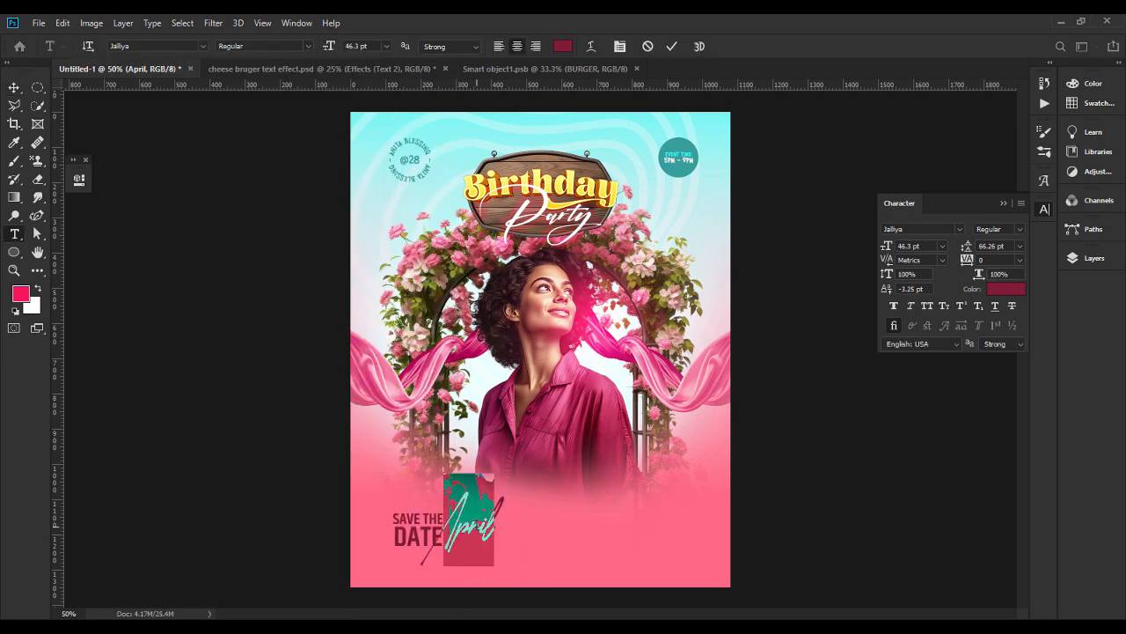
{"action": "left_click", "coordinate": [1011, 286]}
{"action": "type", "text": "fdff25"}
{"action": "key", "text": "Return"}
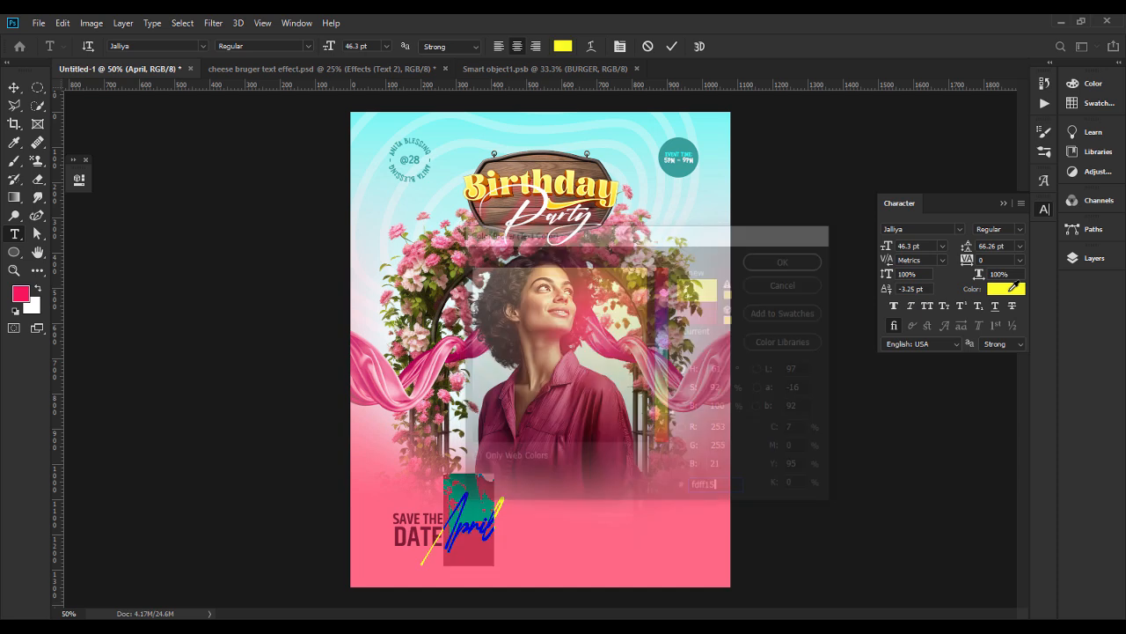
{"action": "key", "text": "ctrl+Return"}
{"action": "key", "text": "v"}
{"action": "left_click", "coordinate": [199, 414]}
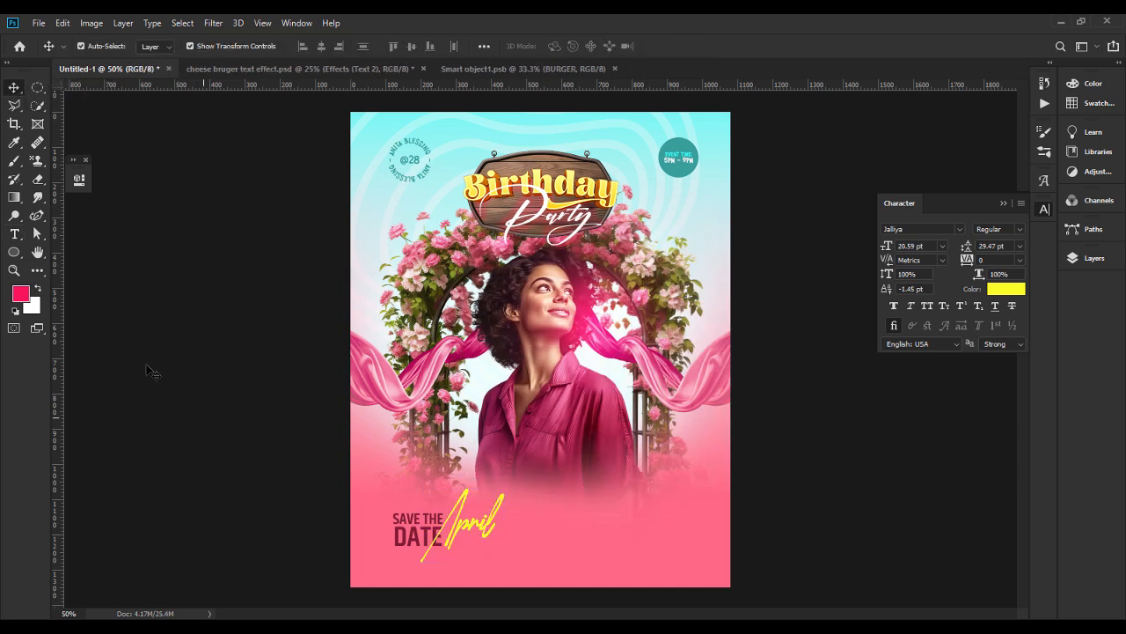
Add the text 26th 2024 below April and set it in white Fractul.
{"action": "key", "text": "t"}
{"action": "left_click", "coordinate": [490, 570]}
{"action": "type", "text": "26th 2024"}
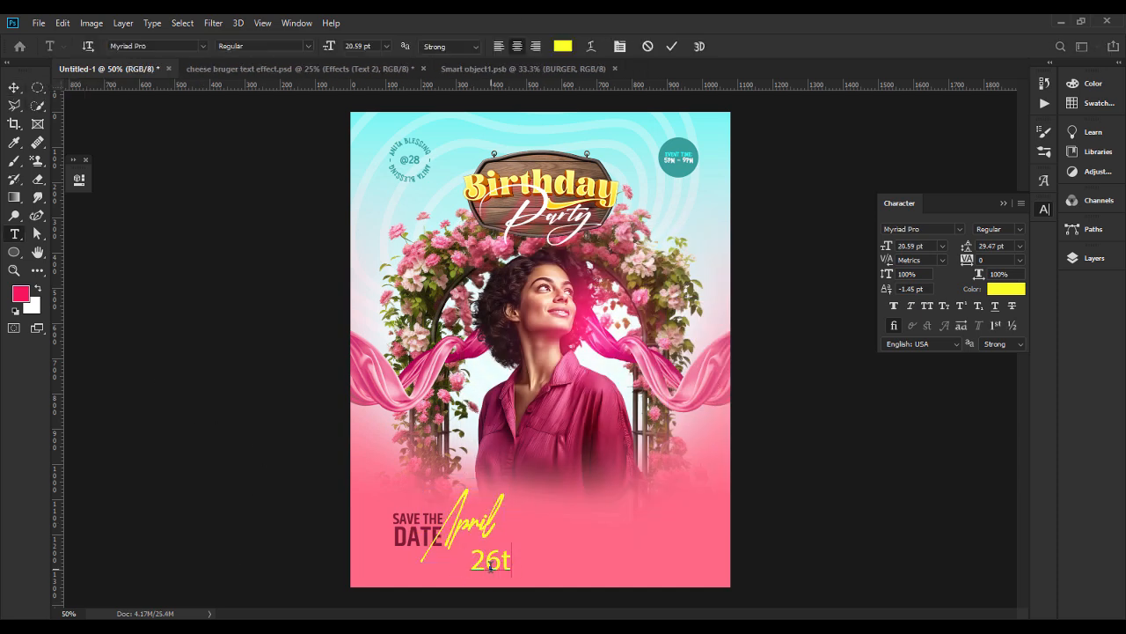
{"action": "key", "text": "ctrl+a"}
{"action": "left_click", "coordinate": [563, 46]}
{"action": "left_click", "coordinate": [470, 267]}
{"action": "key", "text": "Return"}
{"action": "left_click", "coordinate": [162, 47]}
{"action": "type", "text": "fract"}
{"action": "left_click", "coordinate": [367, 201]}
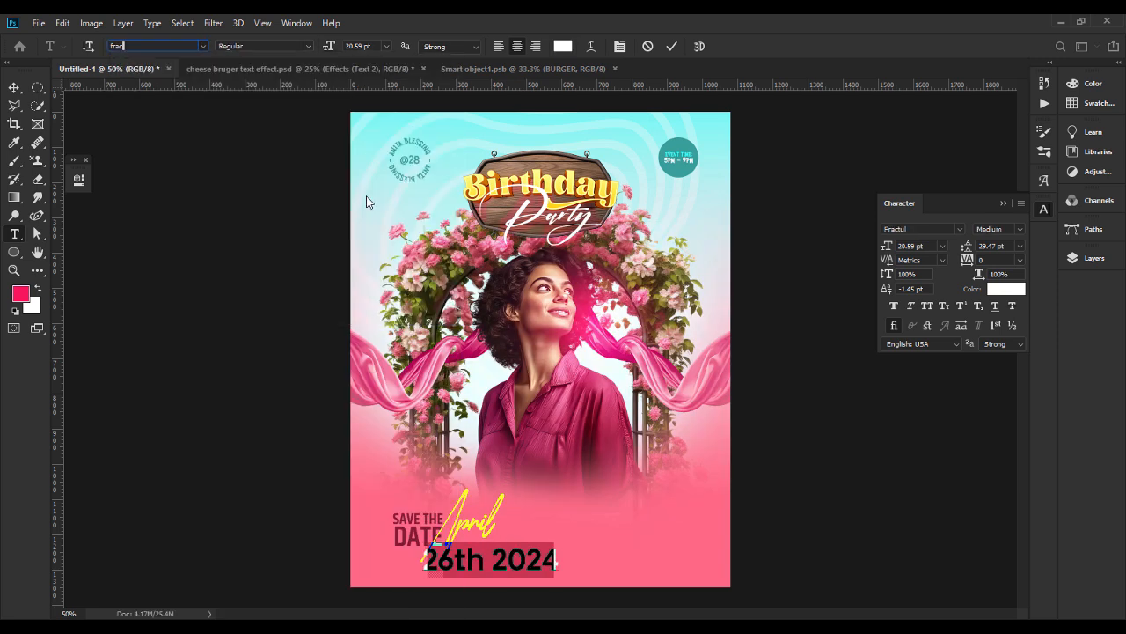
Scale down the 26th 2024 text and place it just under April, beside DATE.
{"action": "key", "text": "ctrl+Return"}
{"action": "key", "text": "v"}
{"action": "key", "text": "ctrl+t"}
{"action": "key", "text": "Return"}
{"action": "left_click_drag", "start_coordinate": [558, 561], "coordinate": [508, 546]}
{"action": "key", "text": "ctrl+t"}
{"action": "key", "text": "Return"}
{"action": "left_click", "coordinate": [371, 427]}
{"action": "key", "text": "t"}
{"action": "left_click_drag", "start_coordinate": [395, 553], "coordinate": [433, 556]}
{"action": "left_click", "coordinate": [14, 88]}
Draw a paragraph text box with lorem ipsum placeholder text beside the date and set its font to Fractul.
{"action": "key", "text": "t"}
{"action": "left_click_drag", "start_coordinate": [541, 530], "coordinate": [679, 557]}
{"action": "left_click", "coordinate": [1094, 257]}
{"action": "double_click", "coordinate": [907, 301]}
{"action": "left_click", "coordinate": [183, 46]}
{"action": "type", "text": "fra"}
{"action": "left_click", "coordinate": [355, 225]}
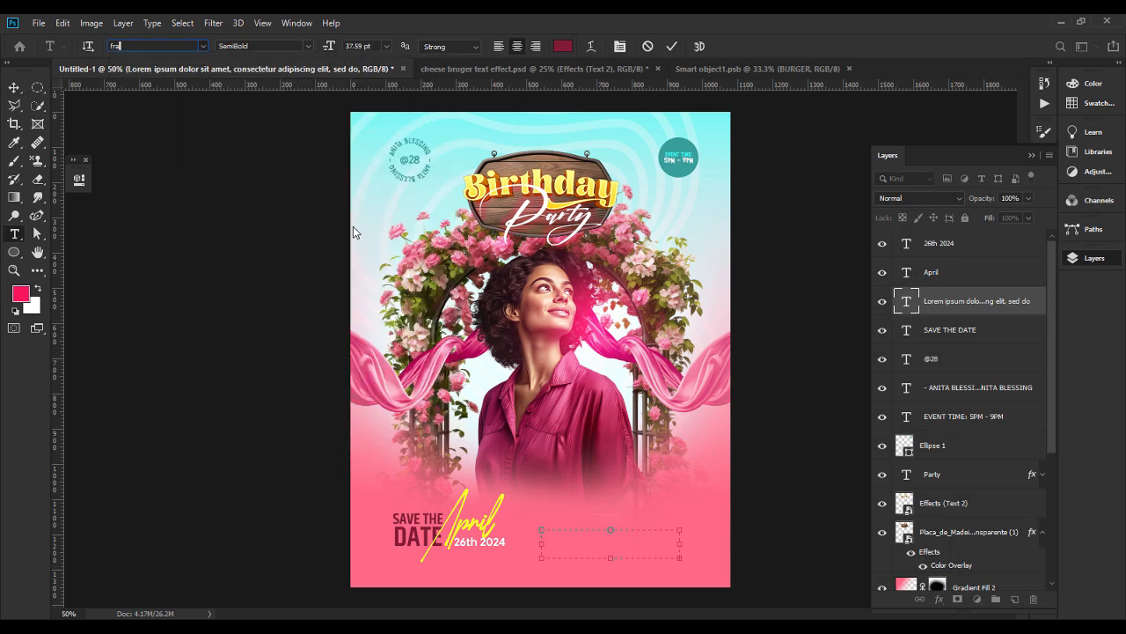
Set the placeholder paragraph to 7 pt with automatic leading and a baseline shift of 0.
{"action": "key", "text": "ctrl+t"}
{"action": "left_click", "coordinate": [1021, 246]}
{"action": "left_click", "coordinate": [1014, 260]}
{"action": "left_click", "coordinate": [942, 246]}
{"action": "left_click", "coordinate": [935, 320]}
{"action": "left_click", "coordinate": [918, 246]}
{"action": "scroll", "coordinate": [918, 246], "scroll_direction": "down", "scroll_amount": 4}
{"action": "scroll", "coordinate": [917, 246], "scroll_direction": "down", "scroll_amount": 1}
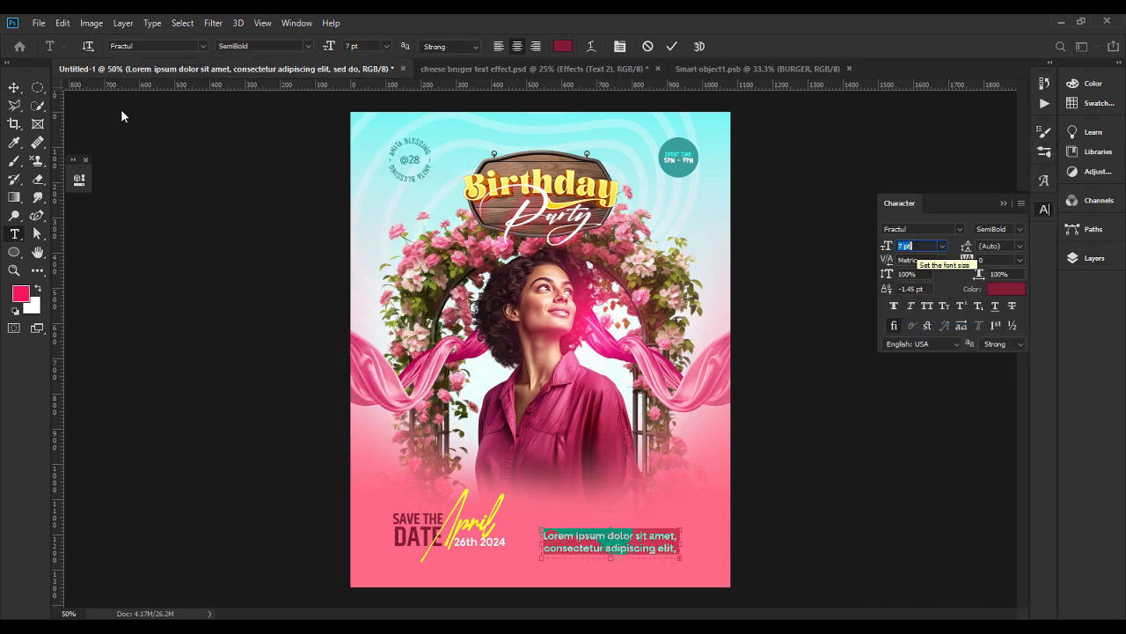
{"action": "left_click_drag", "start_coordinate": [929, 289], "coordinate": [896, 289]}
{"action": "type", "text": "0"}
Move the placeholder paragraph under SAVE THE DATE and refit it there as left-aligned 5 pt text in a wider box.
{"action": "left_click", "coordinate": [15, 88]}
{"action": "left_click_drag", "start_coordinate": [651, 538], "coordinate": [502, 558]}
{"action": "double_click", "coordinate": [498, 555]}
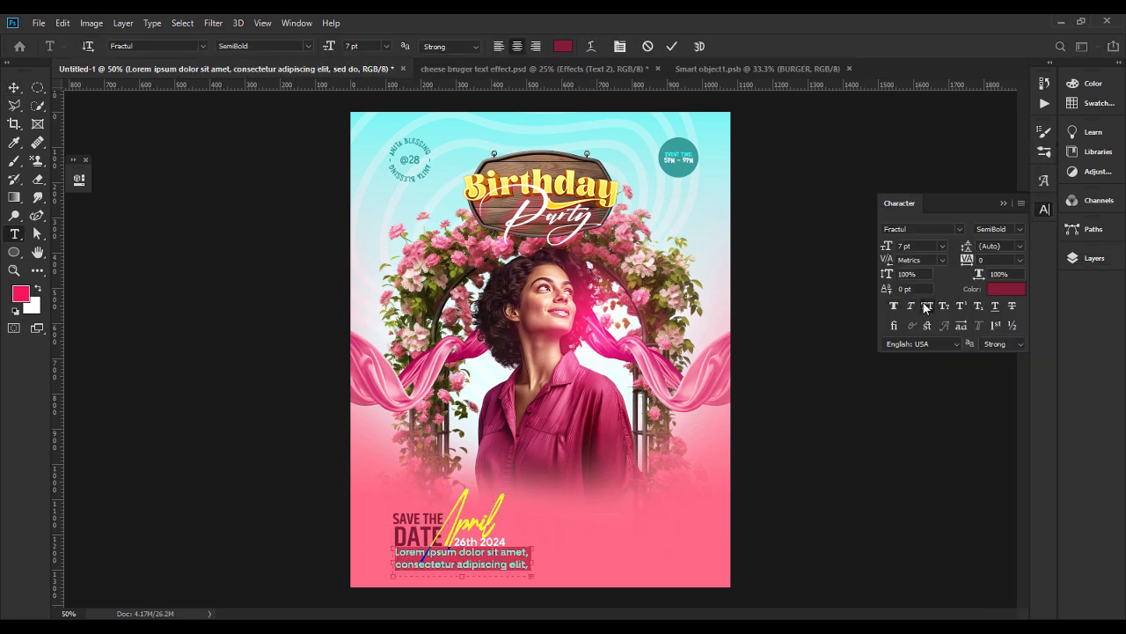
{"action": "scroll", "coordinate": [918, 247], "scroll_direction": "down", "scroll_amount": 1}
{"action": "left_click", "coordinate": [497, 47]}
{"action": "left_click_drag", "start_coordinate": [462, 577], "coordinate": [546, 558]}
Make the placeholder paragraph bold and all caps.
{"action": "left_click", "coordinate": [14, 88]}
{"action": "double_click", "coordinate": [467, 557]}
{"action": "left_click", "coordinate": [307, 46]}
{"action": "left_click", "coordinate": [242, 194]}
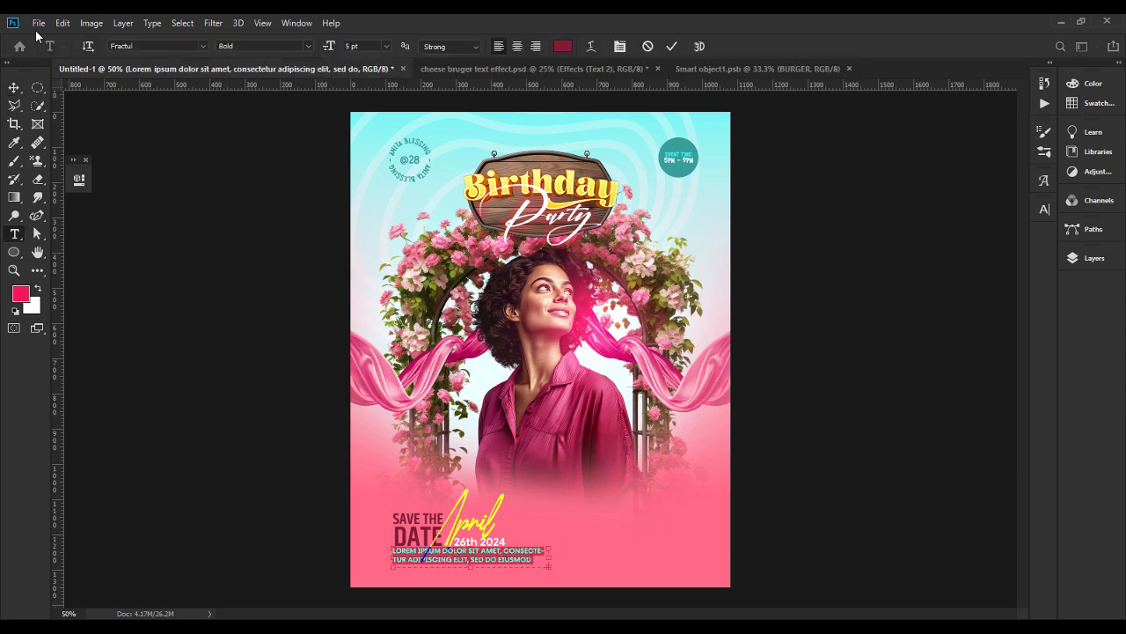
{"action": "left_click", "coordinate": [14, 89]}
{"action": "left_click", "coordinate": [278, 541]}
Draw a bar about 404 x 38 px under the placeholder paragraph and fill it with the maroon sampled from the DATE text.
{"action": "left_click", "coordinate": [14, 253]}
{"action": "left_click", "coordinate": [48, 253]}
{"action": "left_click_drag", "start_coordinate": [394, 566], "coordinate": [536, 579]}
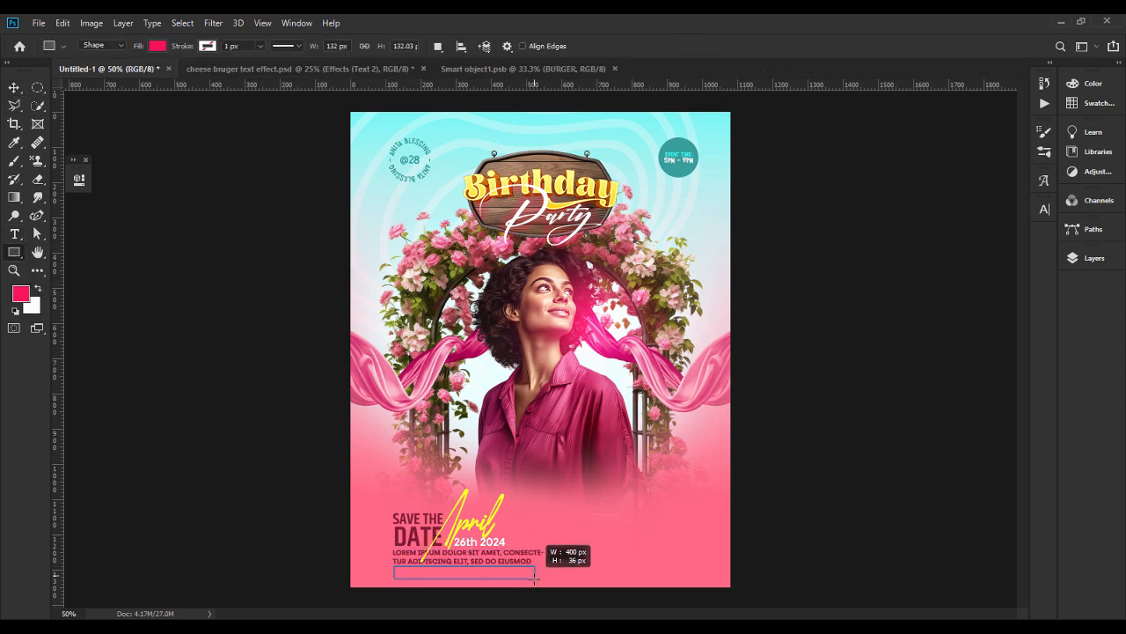
{"action": "left_click", "coordinate": [1095, 257]}
{"action": "double_click", "coordinate": [905, 242]}
{"action": "left_click", "coordinate": [405, 533]}
{"action": "key", "text": "Return"}
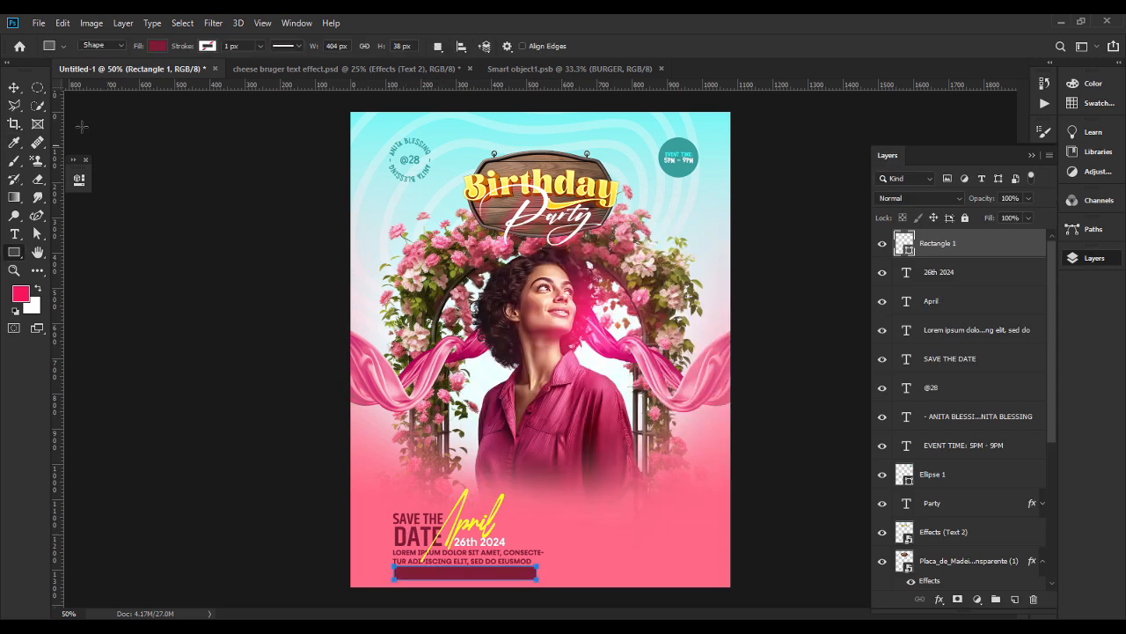
Set the baseline shift of the SAVE THE DATE text to 0 pt.
{"action": "left_click", "coordinate": [14, 87]}
{"action": "double_click", "coordinate": [432, 528]}
{"action": "key", "text": "ctrl+t"}
{"action": "left_click_drag", "start_coordinate": [926, 289], "coordinate": [866, 288]}
{"action": "key", "text": "BackSpace"}
{"action": "key", "text": "Return"}
{"action": "key", "text": "Return"}
{"action": "type", "text": "0"}
{"action": "key", "text": "Return"}
Set the size of the SAVE THE line to 10 pt.
{"action": "left_click_drag", "start_coordinate": [393, 518], "coordinate": [444, 518]}
{"action": "left_click_drag", "start_coordinate": [925, 246], "coordinate": [886, 246]}
{"action": "type", "text": "10"}
{"action": "left_click", "coordinate": [14, 87]}
Increase the corner radius of the maroon bar to round its ends.
{"action": "left_click", "coordinate": [465, 573]}
{"action": "left_click", "coordinate": [79, 179]}
{"action": "left_click_drag", "start_coordinate": [106, 354], "coordinate": [132, 355]}
{"action": "left_click", "coordinate": [324, 174]}
{"action": "left_click", "coordinate": [281, 282]}
Add a text line reading THIS I.V ADMITS ONE, DO NOT FORWARD near the card's lower edge.
{"action": "left_click", "coordinate": [14, 234]}
{"action": "left_click", "coordinate": [594, 544]}
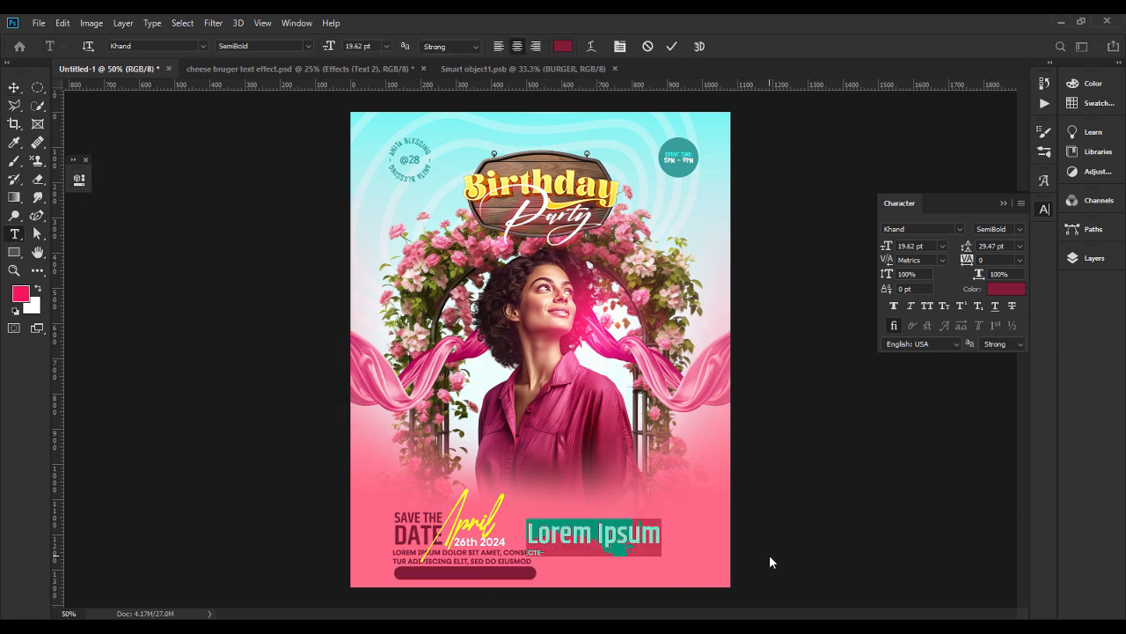
{"action": "type", "text": "THIS I.V ADMITS ONE, DO NOT FOR"}
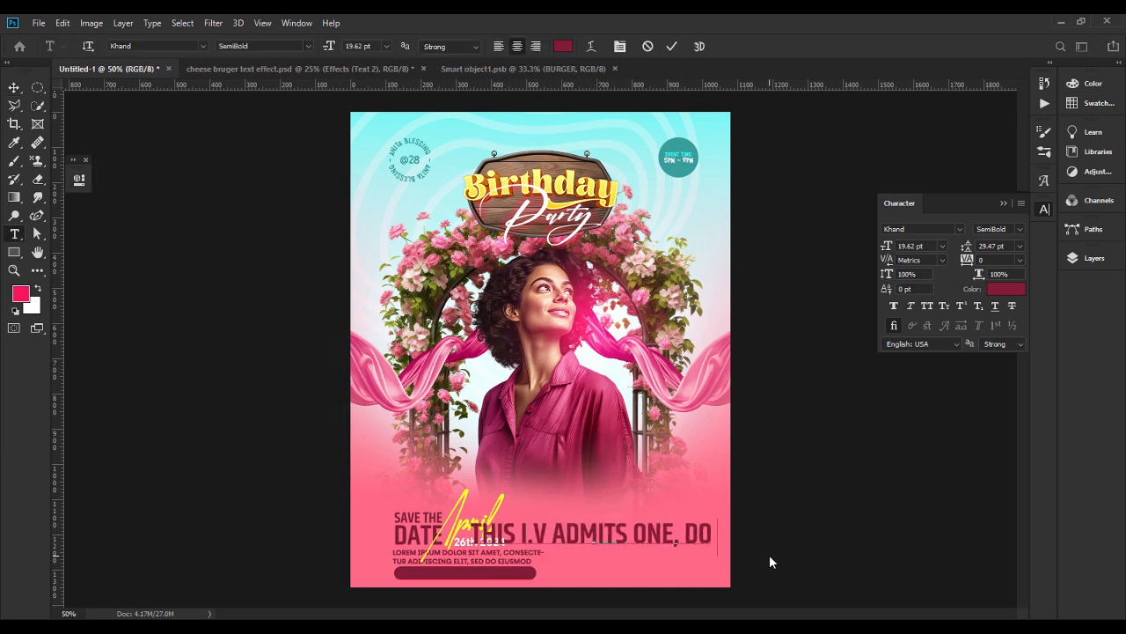
Set the admission note in Fractul SemiBold and shrink it to about 4 pt so it fits inside the maroon bar.
{"action": "key", "text": "ctrl+a"}
{"action": "left_click", "coordinate": [203, 46]}
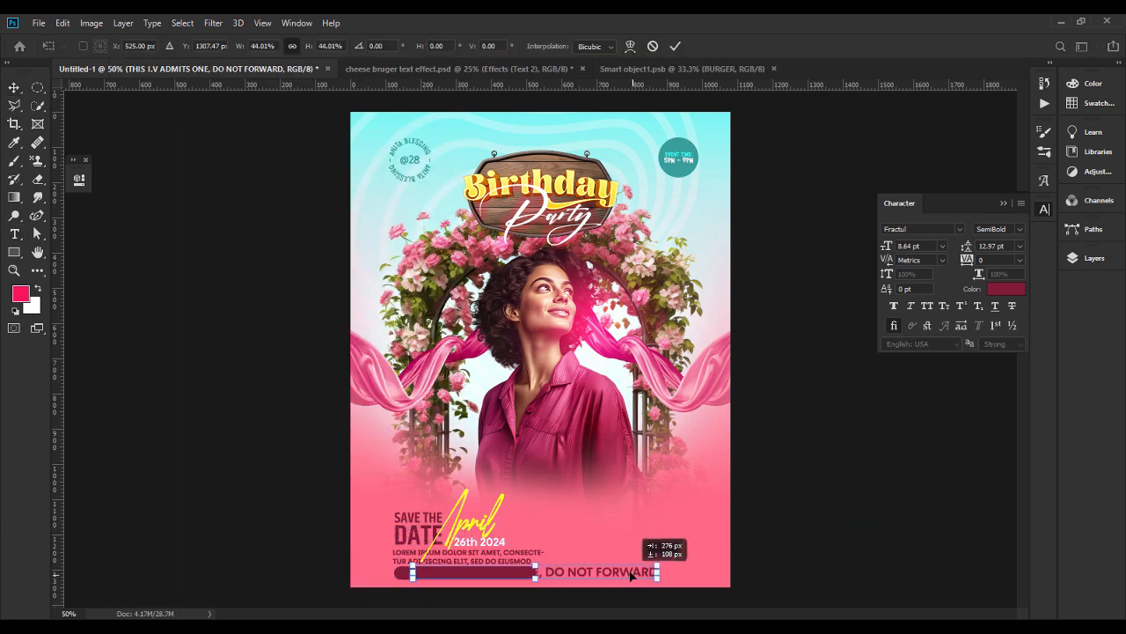
{"action": "left_click_drag", "start_coordinate": [679, 573], "coordinate": [526, 573]}
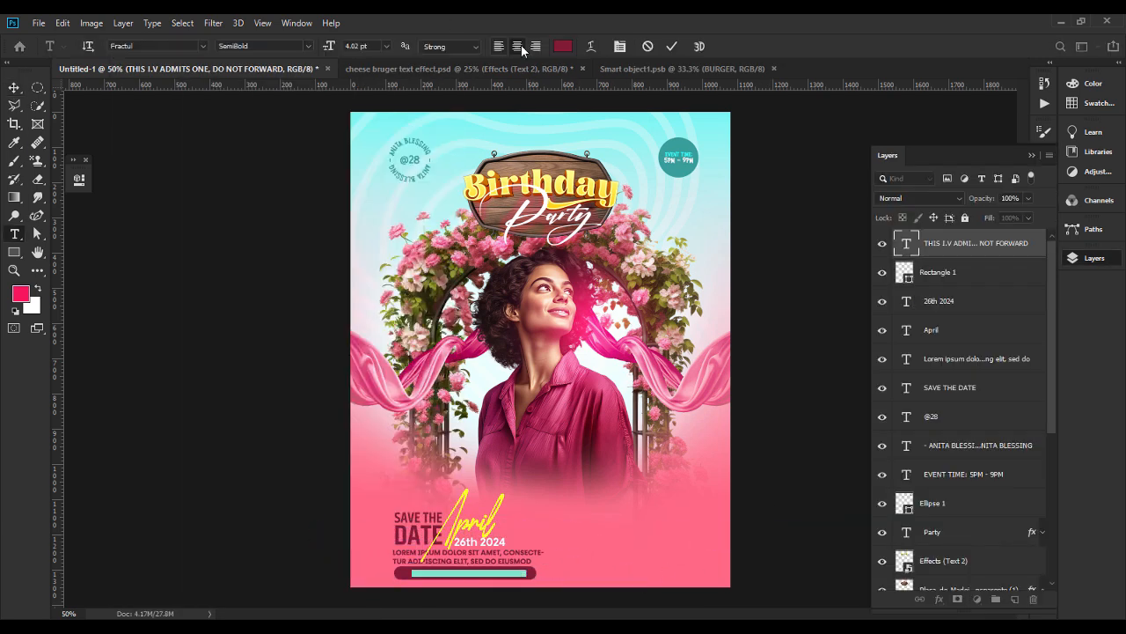
Recolour the admission note with pink sampled from the card background and widen its letter tracking.
{"action": "left_click", "coordinate": [563, 46]}
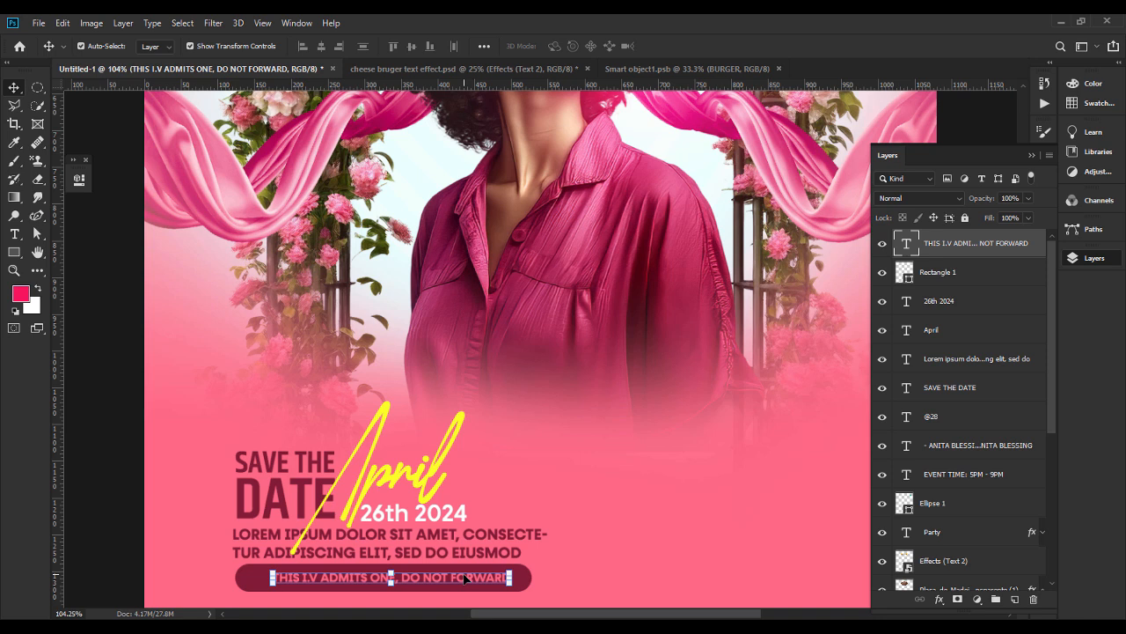
{"action": "mouse_move", "coordinate": [466, 579]}
{"action": "left_mouse_down"}
{"action": "mouse_move", "coordinate": [441, 579]}
{"action": "mouse_move", "coordinate": [480, 580]}
{"action": "left_mouse_up"}
{"action": "double_click", "coordinate": [906, 243]}
{"action": "left_click", "coordinate": [1094, 258]}
{"action": "left_click", "coordinate": [1045, 209]}
{"action": "left_click", "coordinate": [995, 260]}
{"action": "key", "text": "shift+Up"}
{"action": "key", "text": "shift+Up"}
{"action": "key", "text": "shift+Up"}
{"action": "key", "text": "shift+Up"}
{"action": "key", "text": "shift+Up"}
{"action": "key", "text": "shift+Up"}
{"action": "key", "text": "shift+Up"}
{"action": "key", "text": "shift+Up"}
Place a vertical guide at the left edge of the DATE text and align the placeholder paragraph to it.
{"action": "left_click", "coordinate": [14, 87]}
{"action": "left_click", "coordinate": [252, 494]}
{"action": "left_click_drag", "start_coordinate": [58, 490], "coordinate": [235, 477]}
{"action": "left_click_drag", "start_coordinate": [258, 540], "coordinate": [261, 539]}
{"action": "left_click_drag", "start_coordinate": [249, 486], "coordinate": [248, 485]}
{"action": "left_click", "coordinate": [114, 480]}
Group the layers from the admission note through SAVE THE DATE and move the group up about 20 px.
{"action": "left_click", "coordinate": [1094, 259]}
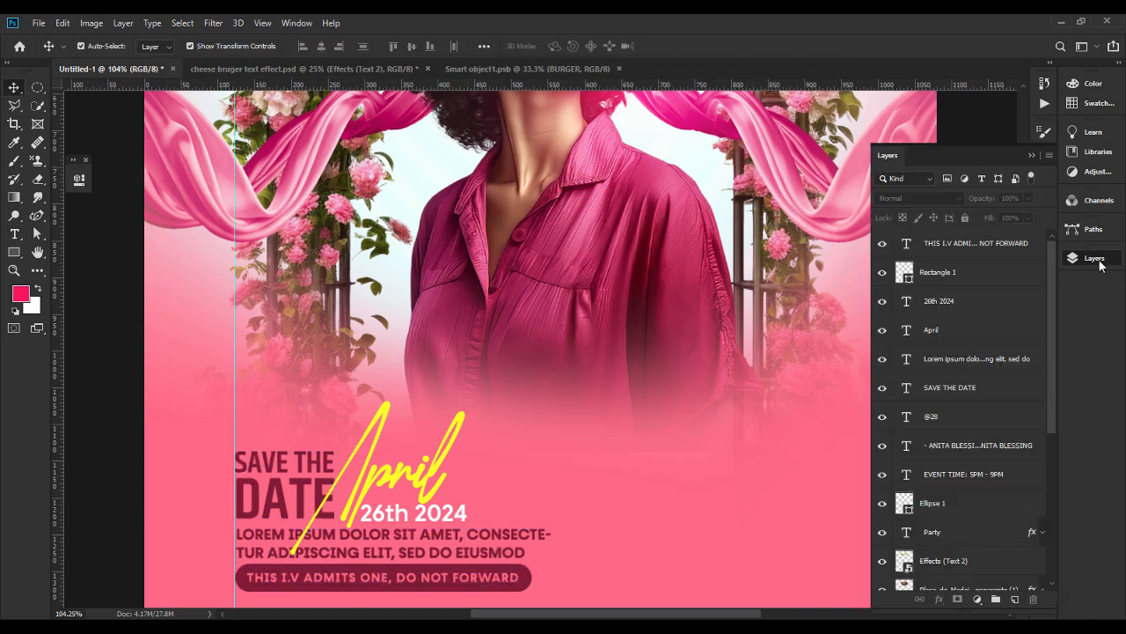
{"action": "left_click", "coordinate": [965, 244]}
{"action": "left_click", "coordinate": [965, 396], "text": "shift"}
{"action": "key", "text": "ctrl+g"}
{"action": "key", "text": "shift+Up"}
{"action": "key", "text": "shift+Up"}
{"action": "key", "text": "shift+Up"}
Clear the guides from the card and deselect the group.
{"action": "left_click", "coordinate": [262, 24]}
{"action": "left_click", "coordinate": [287, 366]}
{"action": "left_click", "coordinate": [131, 435]}
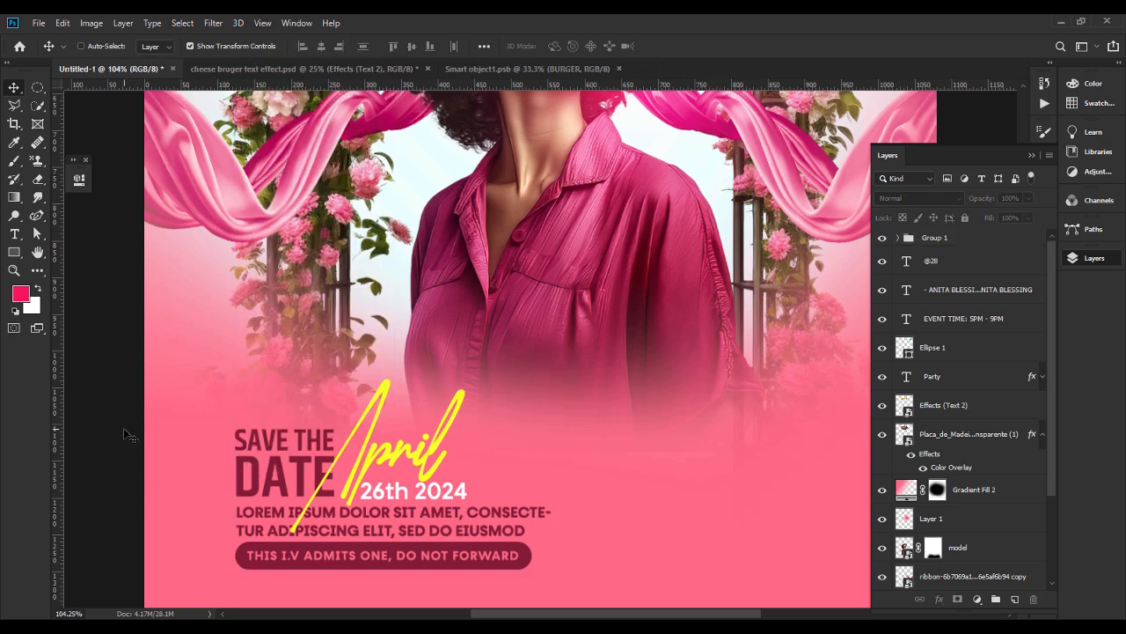
Nudge the admission note text and its maroon bar slightly down, away from the placeholder paragraph.
{"action": "key", "text": "ctrl+minus"}
{"action": "key", "text": "ctrl+minus"}
{"action": "left_click", "coordinate": [492, 483]}
{"action": "left_click", "coordinate": [970, 289], "text": "shift"}
{"action": "key", "text": "Down"}
{"action": "key", "text": "Down"}
{"action": "key", "text": "Down"}
{"action": "key", "text": "Down"}
{"action": "key", "text": "Down"}
{"action": "key", "text": "Down"}
{"action": "key", "text": "Down"}
Enlarge the yellow April lettering slightly within the save-the-date block.
{"action": "left_click", "coordinate": [481, 428]}
{"action": "left_click", "coordinate": [531, 462]}
{"action": "left_click", "coordinate": [451, 424]}
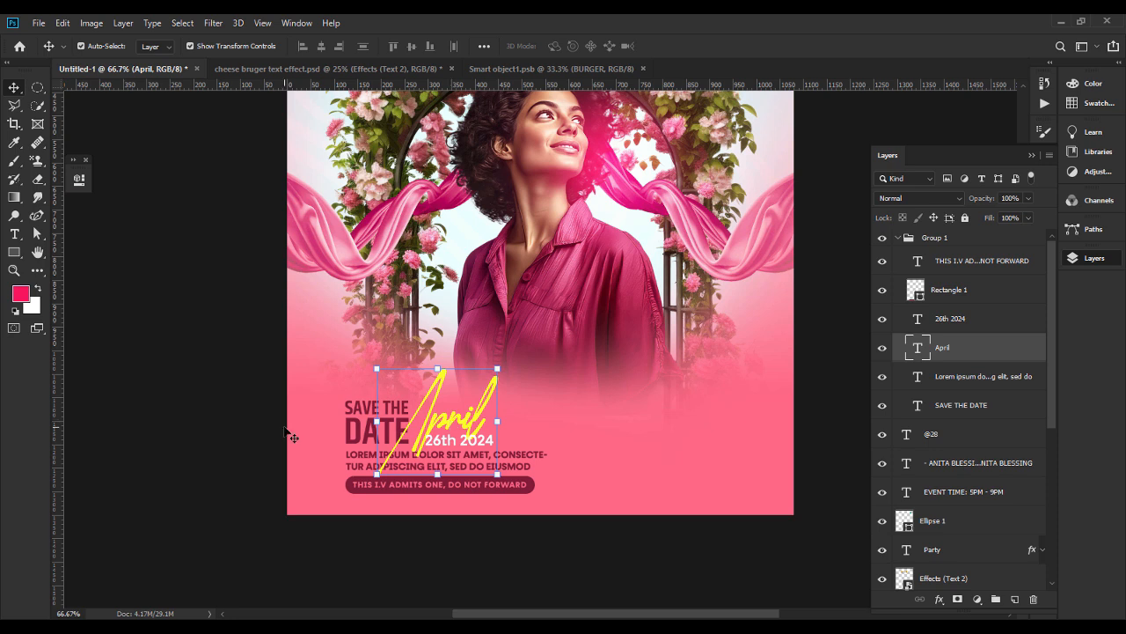
{"action": "left_click", "coordinate": [141, 442]}
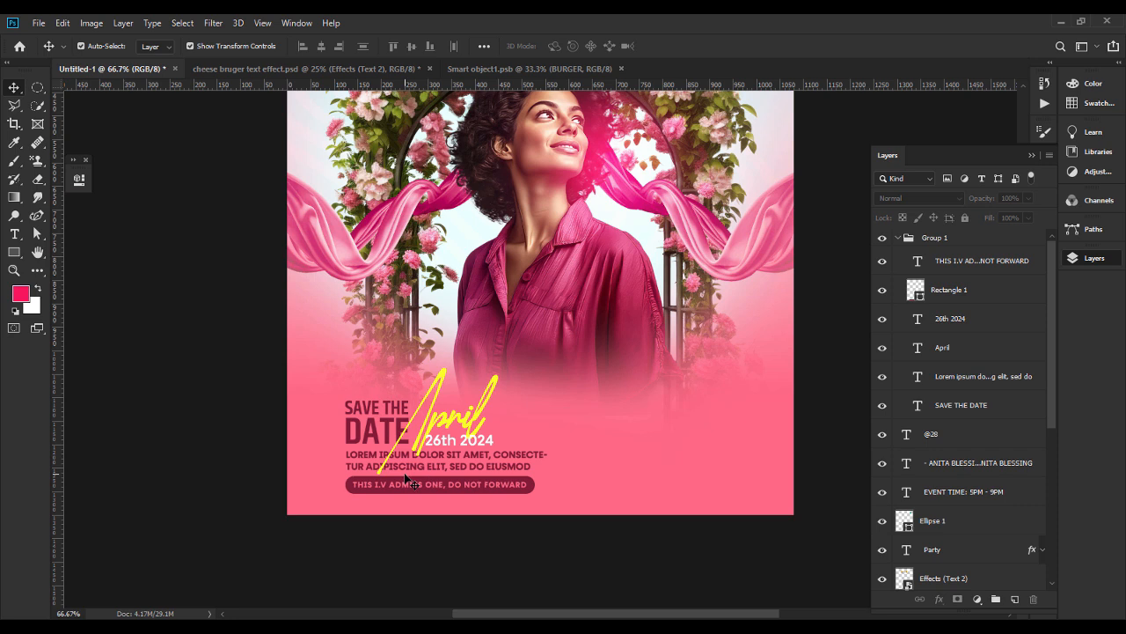
{"action": "key", "text": "ctrl+minus"}
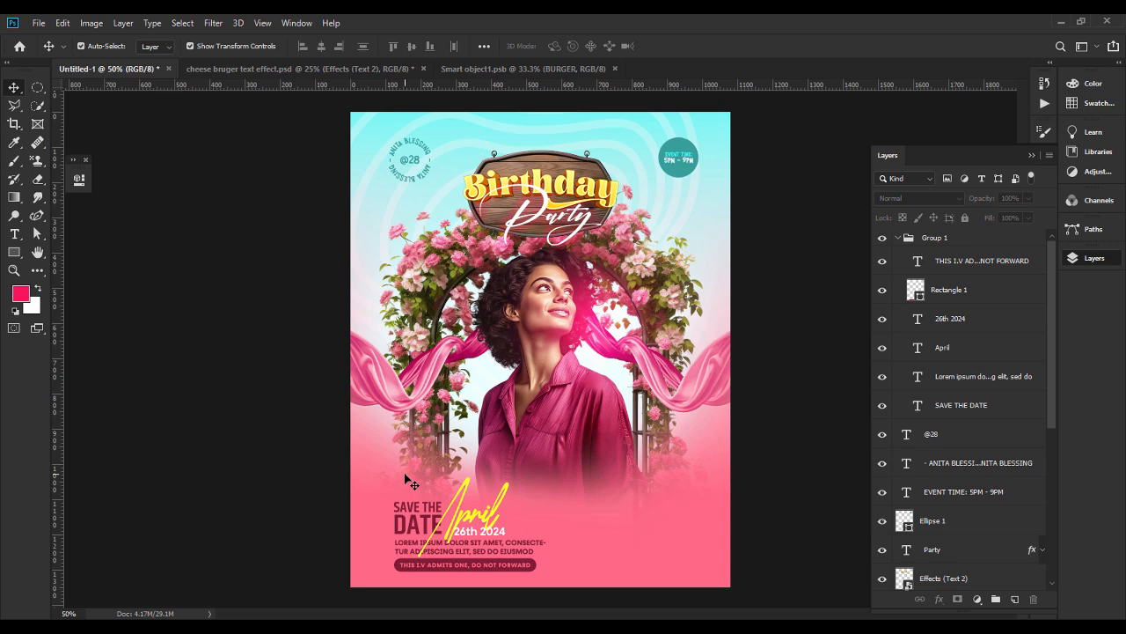
Change the font weight of the placeholder paragraph to SemiBold.
{"action": "double_click", "coordinate": [510, 550]}
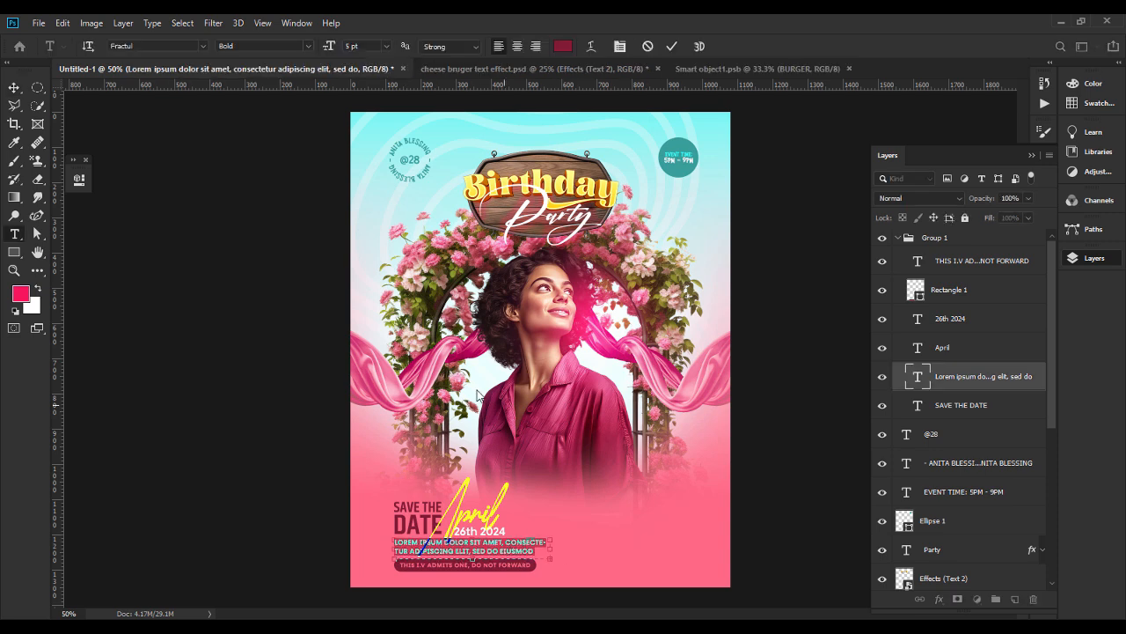
{"action": "left_click", "coordinate": [305, 47]}
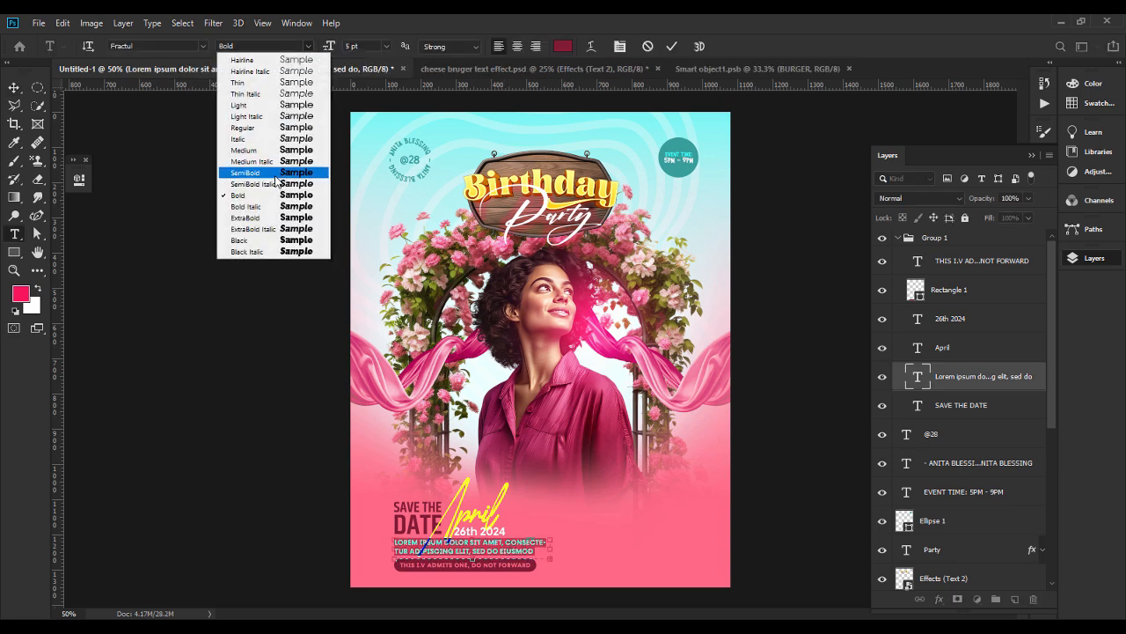
{"action": "left_click", "coordinate": [274, 176]}
{"action": "left_click", "coordinate": [14, 87]}
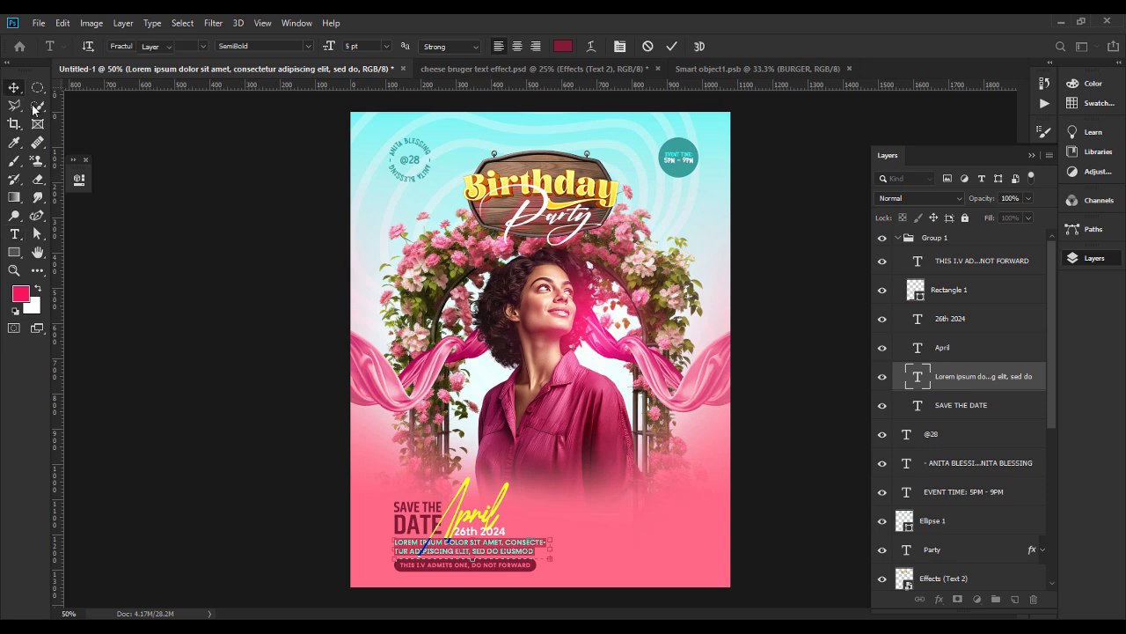
{"action": "left_click", "coordinate": [259, 425]}
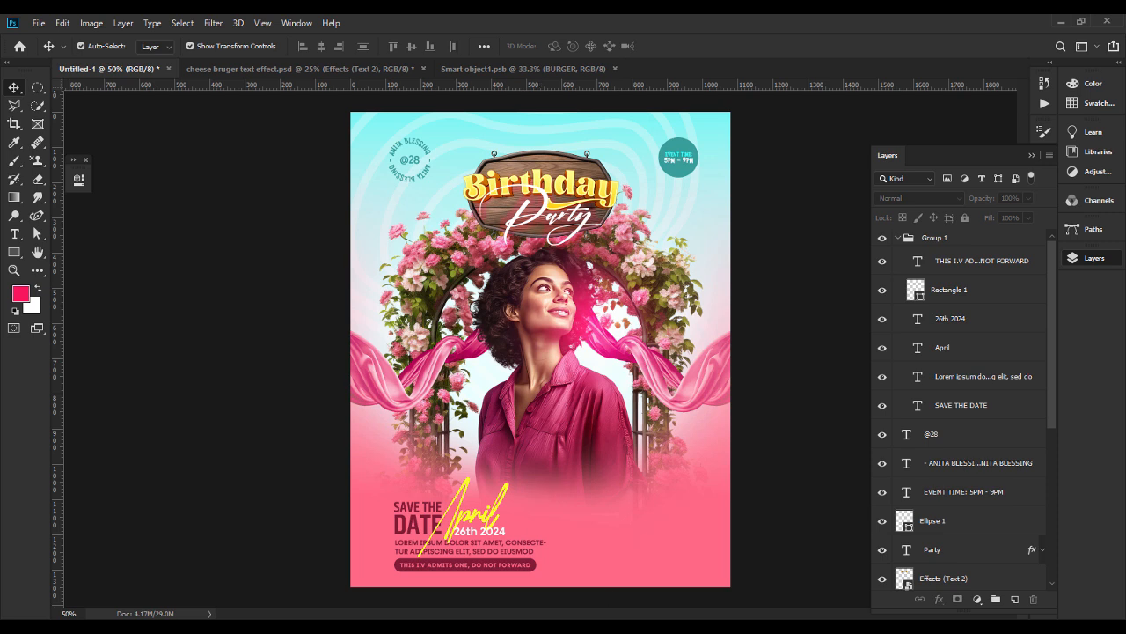
Place the dark wooden plaque image Png.png in the card's lower-right area, scaled to about 1.19%.
{"action": "key", "text": "alt+Tab"}
{"action": "left_click_drag", "start_coordinate": [658, 123], "coordinate": [661, 523]}
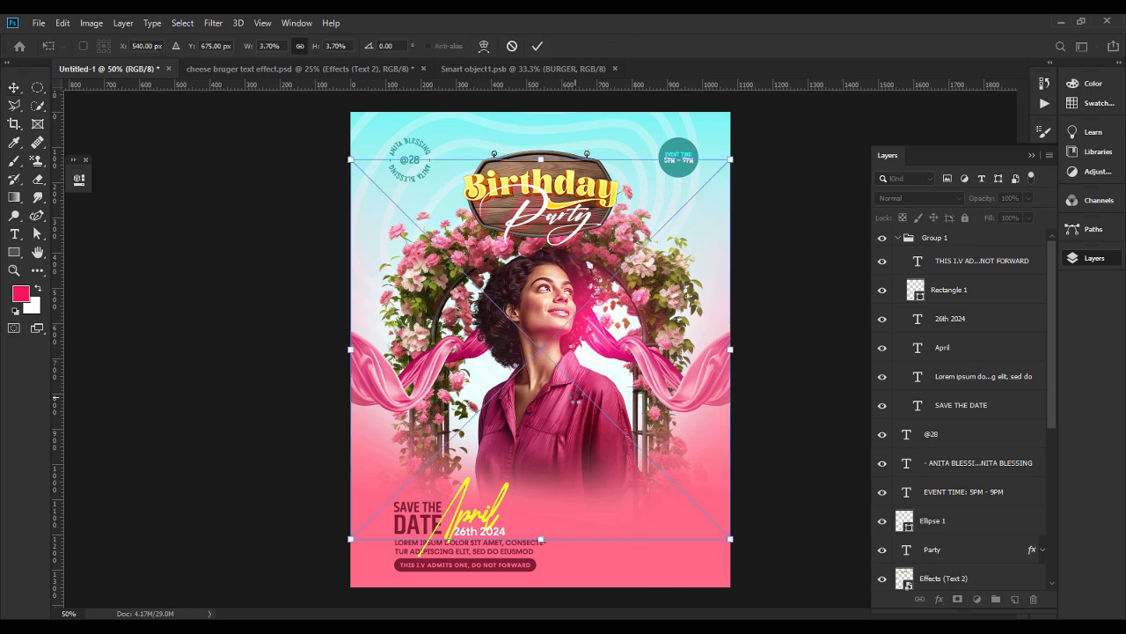
{"action": "left_click_drag", "start_coordinate": [539, 160], "coordinate": [540, 418]}
{"action": "left_click_drag", "start_coordinate": [555, 478], "coordinate": [661, 523]}
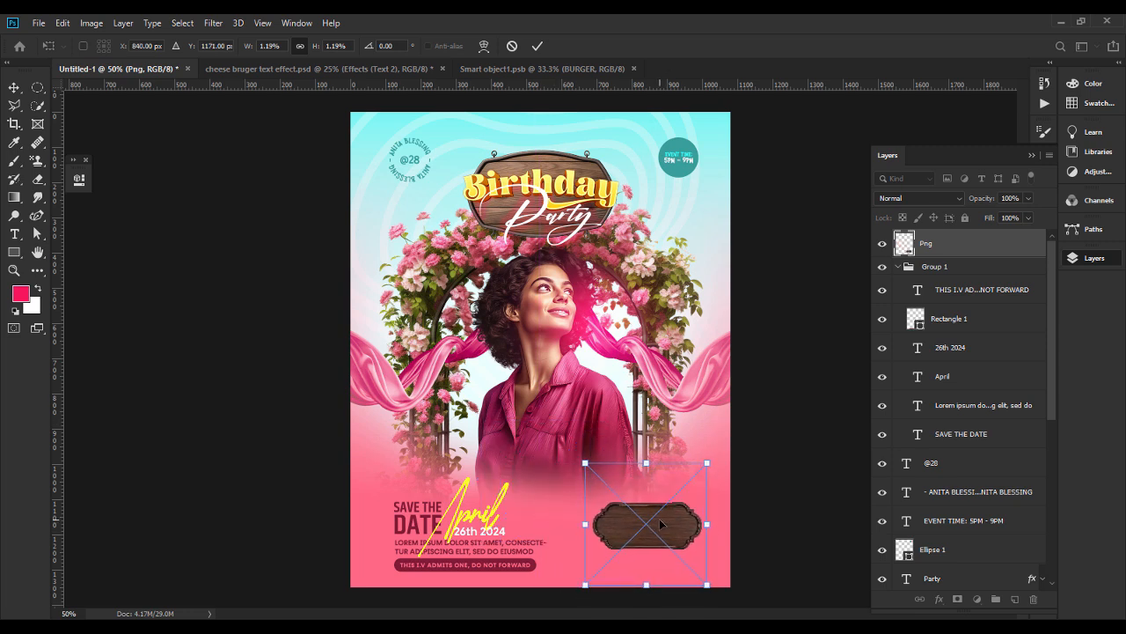
{"action": "key", "text": "Return"}
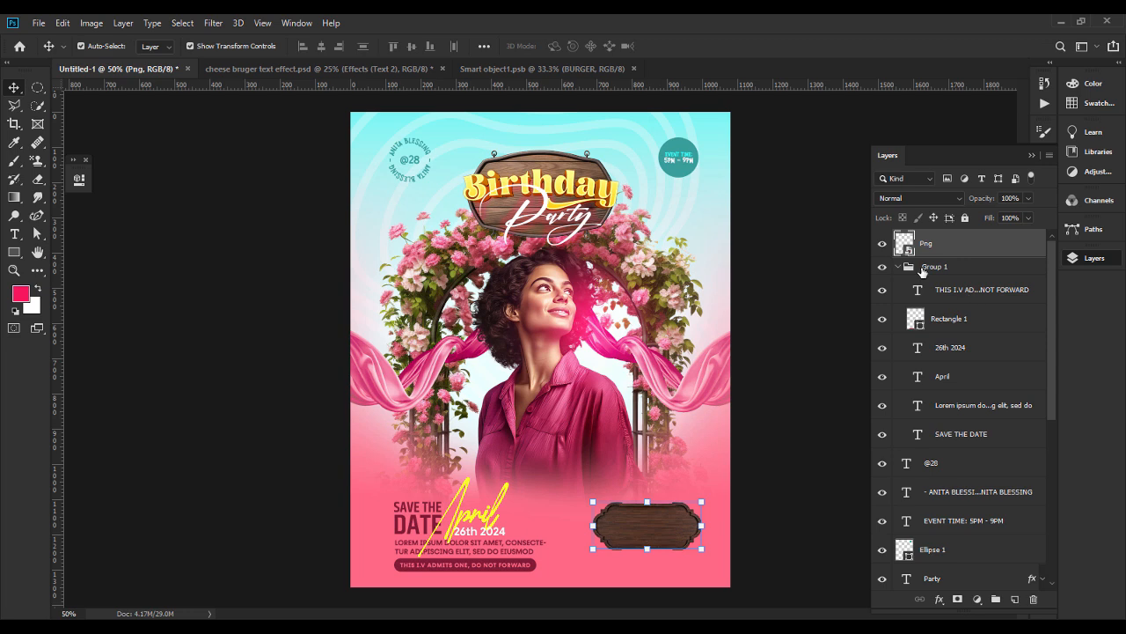
Scale the save-the-date group to about 90%, shift it slightly left, and nudge the dark wooden plaque slightly left.
{"action": "left_click", "coordinate": [929, 274]}
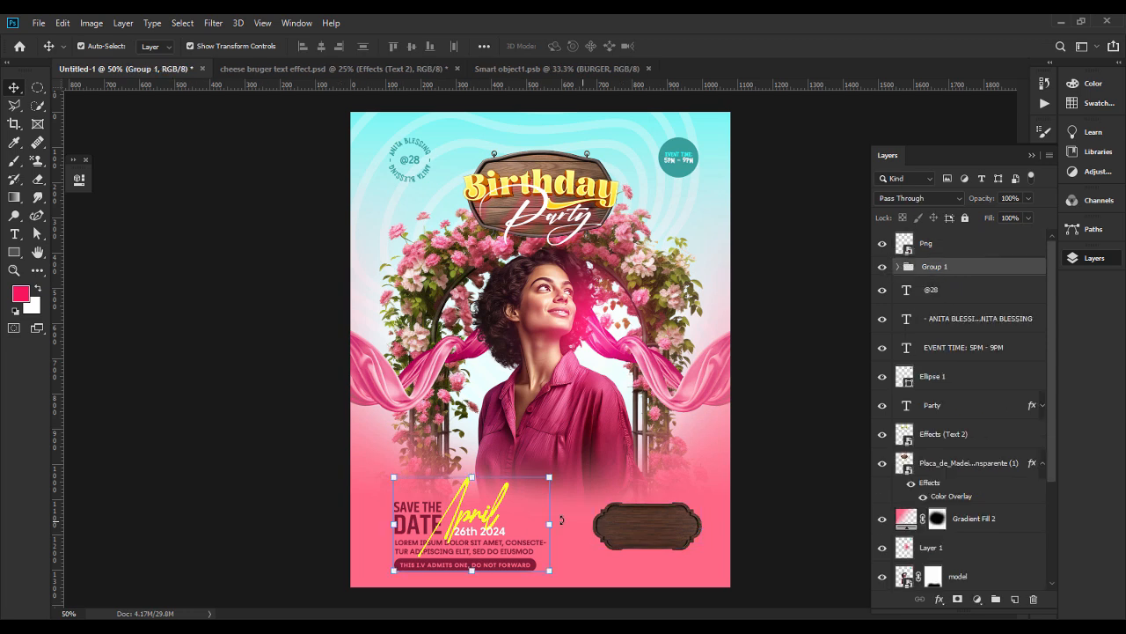
{"action": "left_click_drag", "start_coordinate": [550, 521], "coordinate": [534, 521]}
{"action": "left_click_drag", "start_coordinate": [464, 533], "coordinate": [456, 533]}
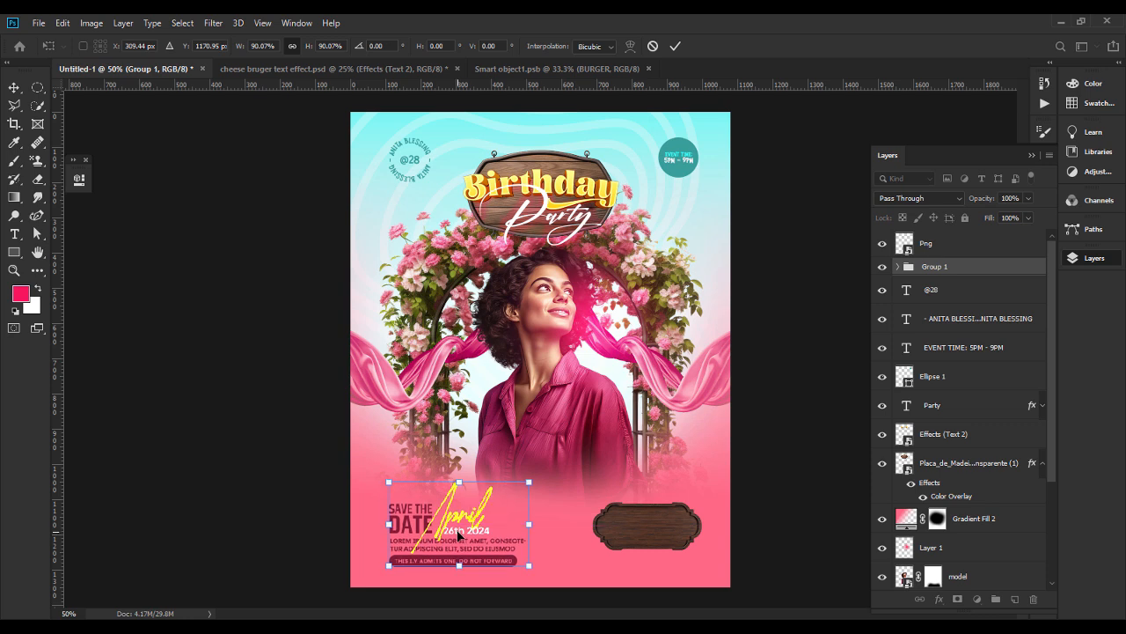
{"action": "key", "text": "Return"}
{"action": "left_click_drag", "start_coordinate": [638, 530], "coordinate": [633, 527]}
{"action": "left_click", "coordinate": [771, 516]}
Place the red 3D map pin image from the birthday card design folder and shrink it onto the plaque's left end.
{"action": "left_click", "coordinate": [648, 619]}
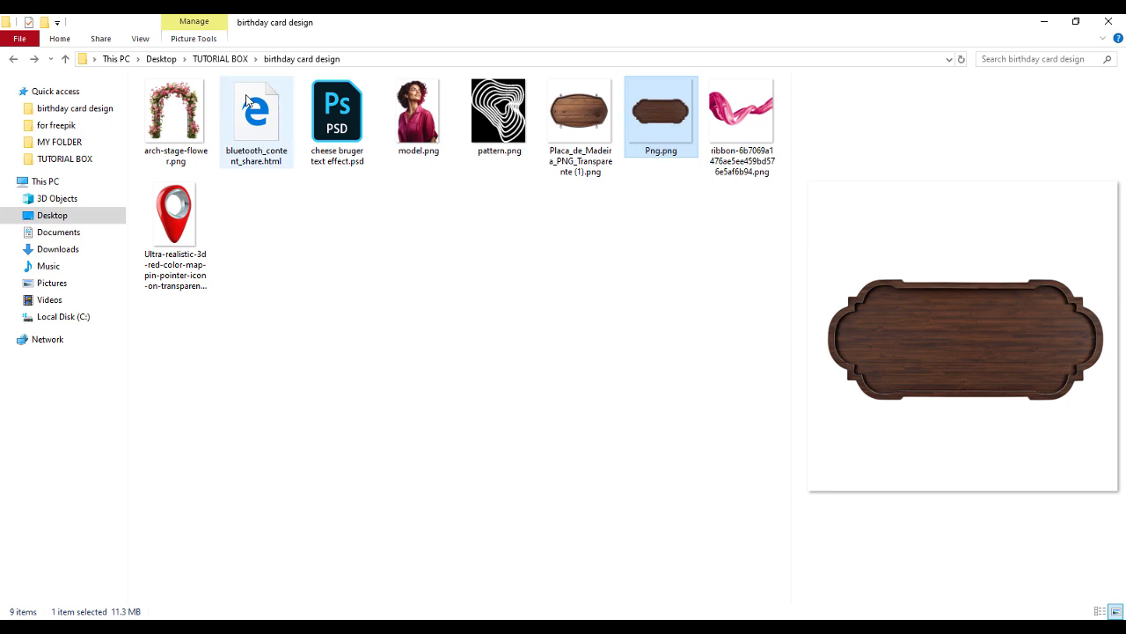
{"action": "left_click_drag", "start_coordinate": [190, 223], "coordinate": [643, 525]}
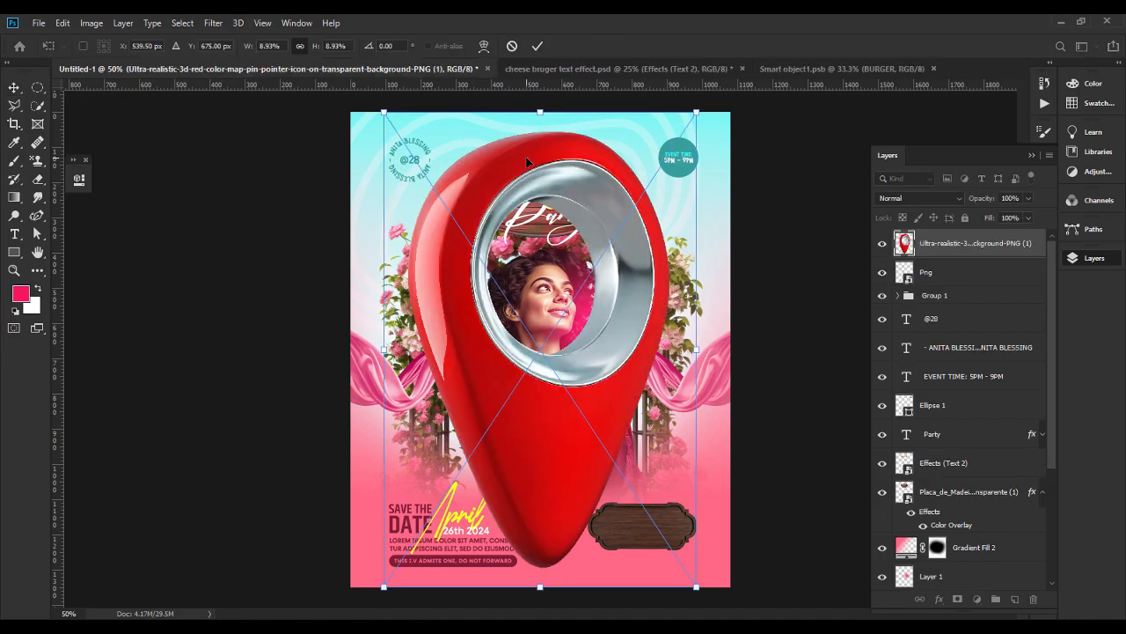
{"action": "left_click_drag", "start_coordinate": [540, 116], "coordinate": [611, 522]}
{"action": "key", "text": "Return"}
{"action": "key", "text": "ctrl+t"}
{"action": "key", "text": "Return"}
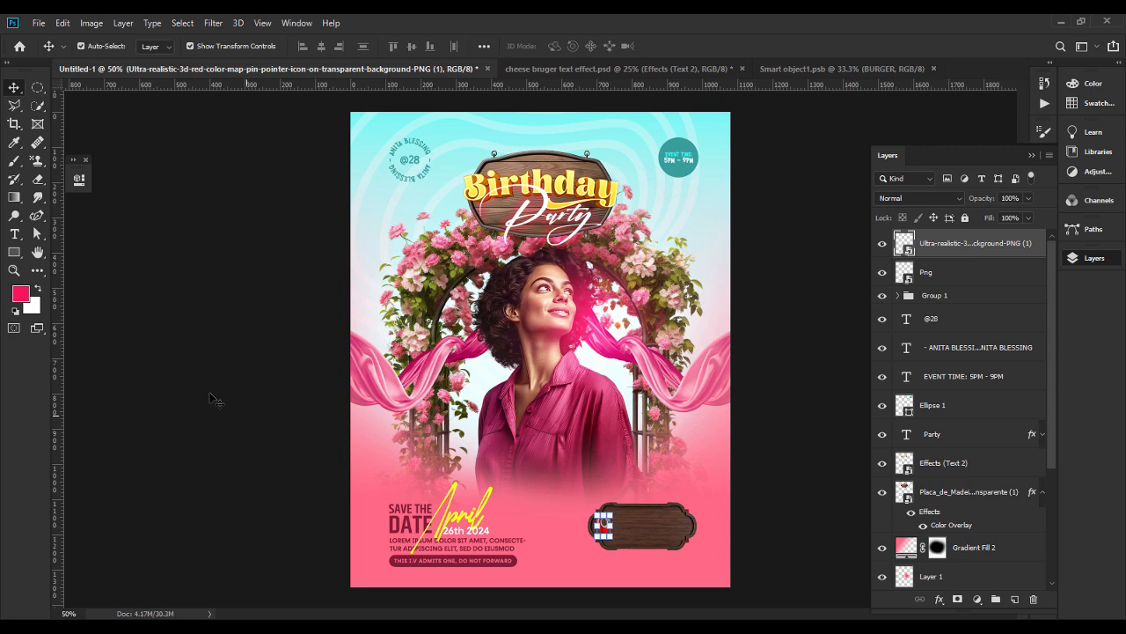
{"action": "left_click", "coordinate": [200, 403]}
{"action": "left_click", "coordinate": [15, 234]}
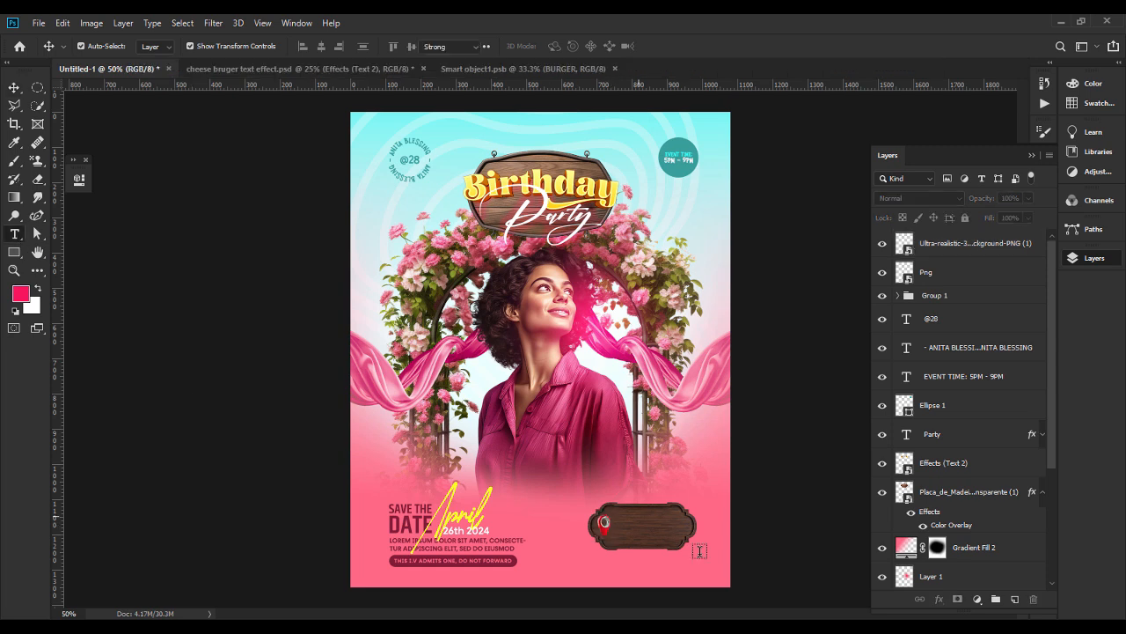
{"action": "left_click", "coordinate": [576, 562]}
{"action": "left_click", "coordinate": [662, 588]}
{"action": "left_click", "coordinate": [662, 588]}
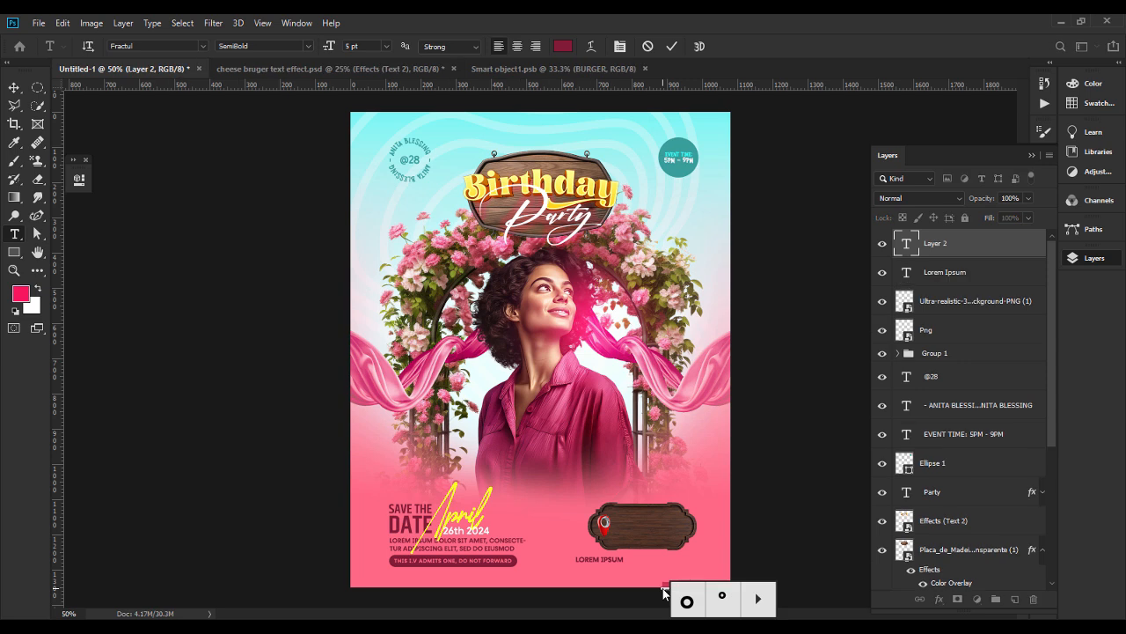
{"action": "left_click", "coordinate": [916, 253]}
{"action": "left_click", "coordinate": [950, 277]}
{"action": "key", "text": "Delete"}
{"action": "left_click", "coordinate": [925, 251]}
{"action": "key", "text": "Delete"}
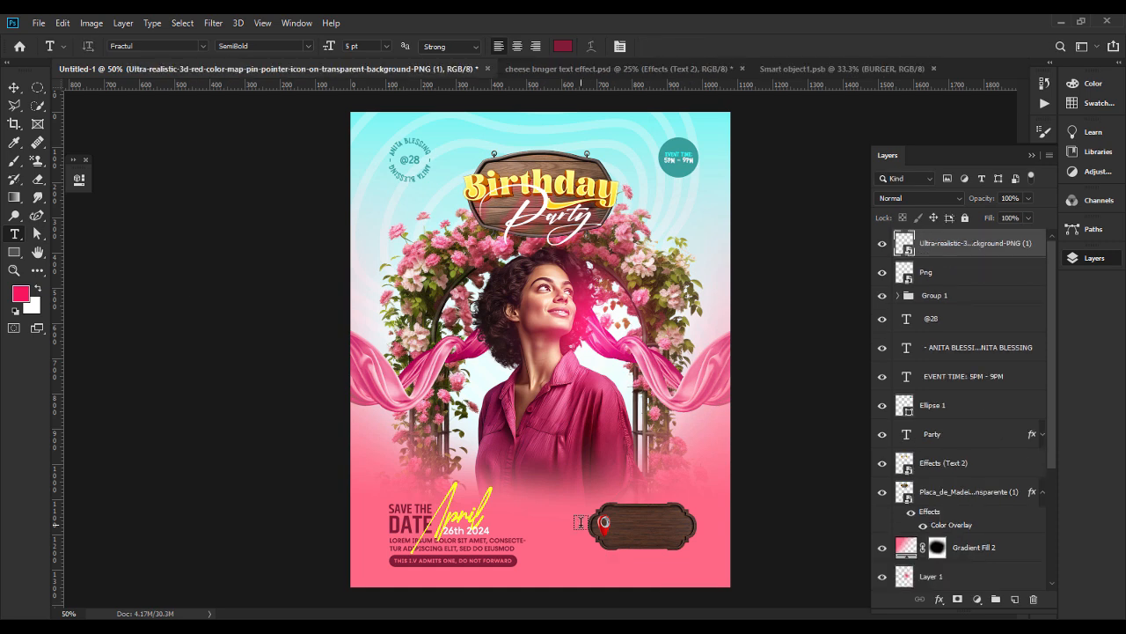
Add the text CREATIVE LOUNGE & BAR on two lines beside the plaque, coloured white (ffffff) and centre-aligned.
{"action": "left_click", "coordinate": [582, 522]}
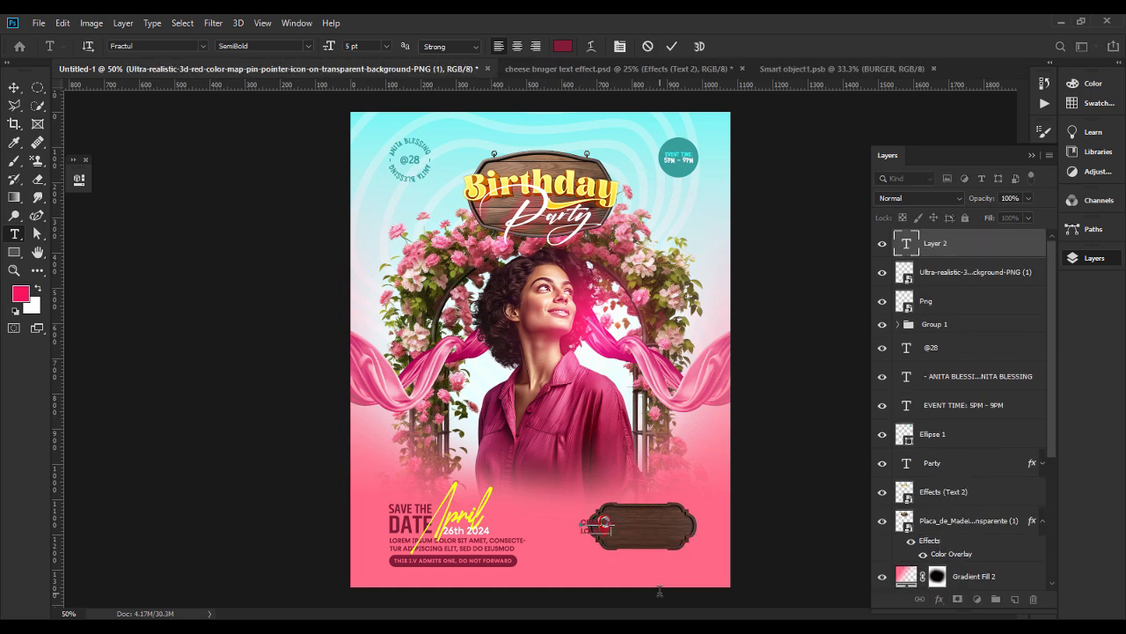
{"action": "key", "text": "ctrl+a"}
{"action": "left_click", "coordinate": [563, 46]}
{"action": "type", "text": "ffffff"}
{"action": "key", "text": "Return"}
{"action": "left_click", "coordinate": [518, 46]}
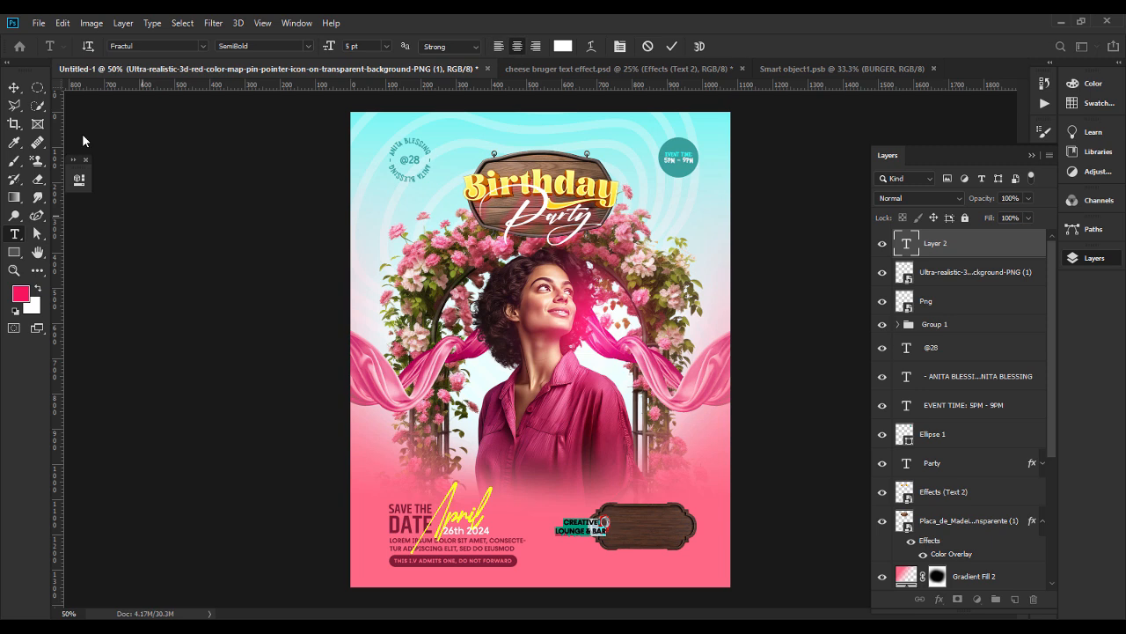
Move the CREATIVE LOUNGE & BAR text onto the wooden plaque, beside the map pin.
{"action": "left_click", "coordinate": [14, 87]}
{"action": "key", "text": "ctrl+t"}
{"action": "left_click_drag", "start_coordinate": [596, 531], "coordinate": [647, 531]}
{"action": "key", "text": "Return"}
Change the word CREATIVE on the plaque to a wide futuristic display font and enlarge it.
{"action": "key", "text": "t"}
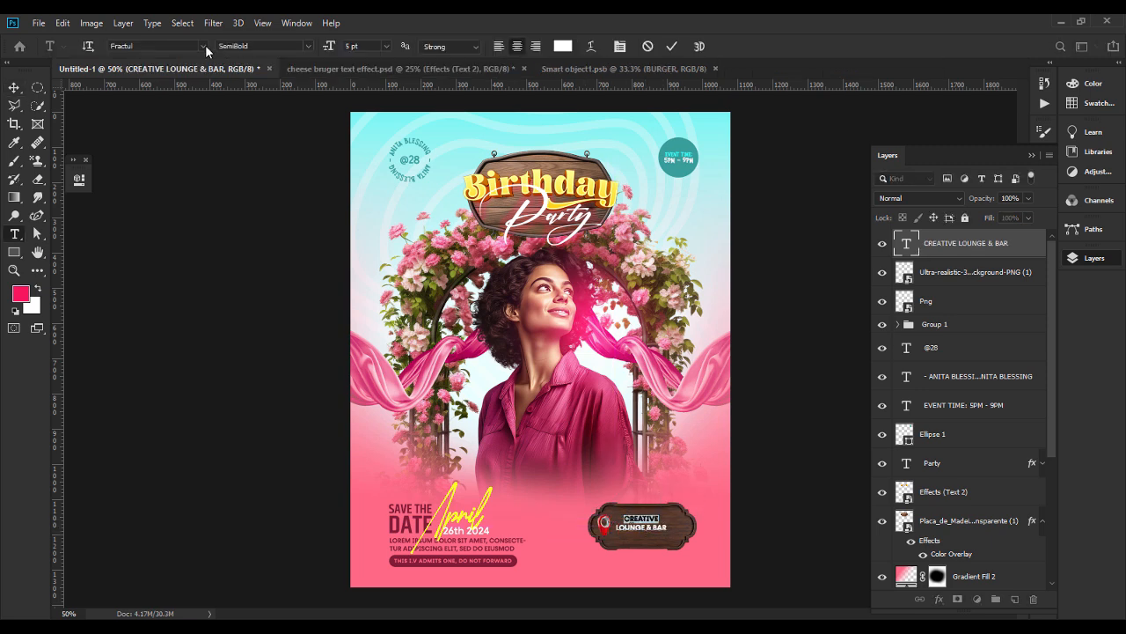
{"action": "left_click", "coordinate": [204, 48]}
{"action": "type", "text": "HE"}
{"action": "key", "text": "BackSpace"}
{"action": "type", "text": "Y"}
{"action": "key", "text": "Down"}
{"action": "key", "text": "Tab"}
{"action": "key", "text": "Tab"}
{"action": "key", "text": "Up"}
{"action": "key", "text": "Up"}
{"action": "key", "text": "Up"}
{"action": "key", "text": "ctrl+Return"}
{"action": "key", "text": "v"}
{"action": "key", "text": "Escape"}
Set the LOUNGE & BAR line to white with a tracking of 80 and deselect the text.
{"action": "left_click", "coordinate": [562, 45]}
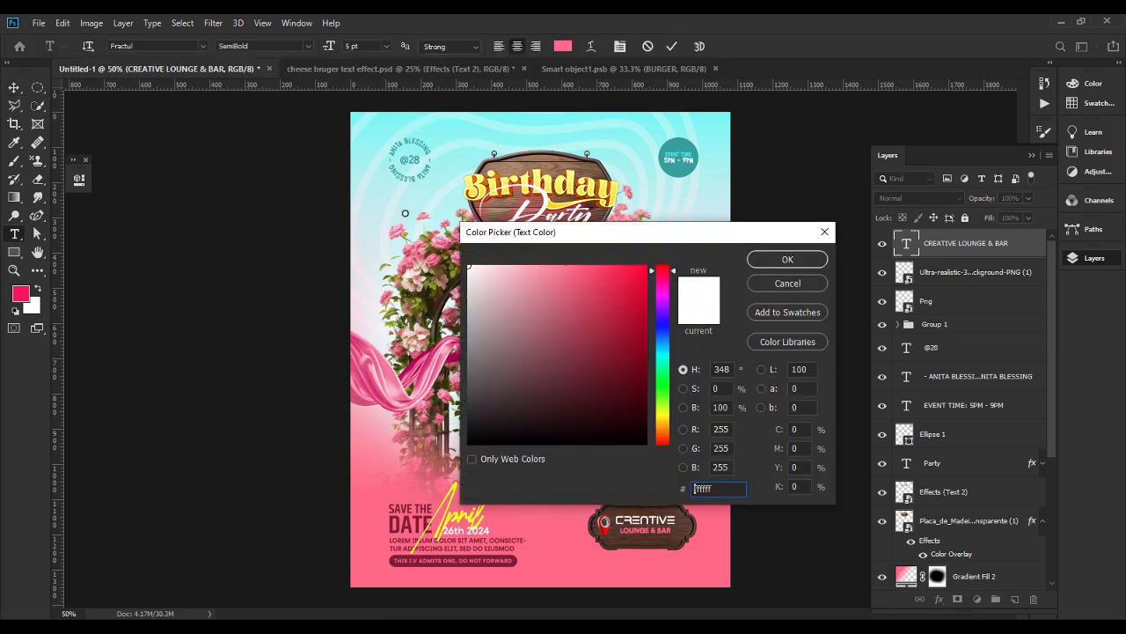
{"action": "left_click", "coordinate": [787, 259]}
{"action": "left_click", "coordinate": [1045, 210]}
{"action": "left_click", "coordinate": [967, 260]}
{"action": "key", "text": "shift+Up"}
{"action": "key", "text": "shift+Up"}
{"action": "key", "text": "shift+Up"}
{"action": "key", "text": "shift+Up"}
{"action": "key", "text": "shift+Up"}
{"action": "key", "text": "shift+Up"}
{"action": "key", "text": "shift+Up"}
{"action": "key", "text": "shift+Up"}
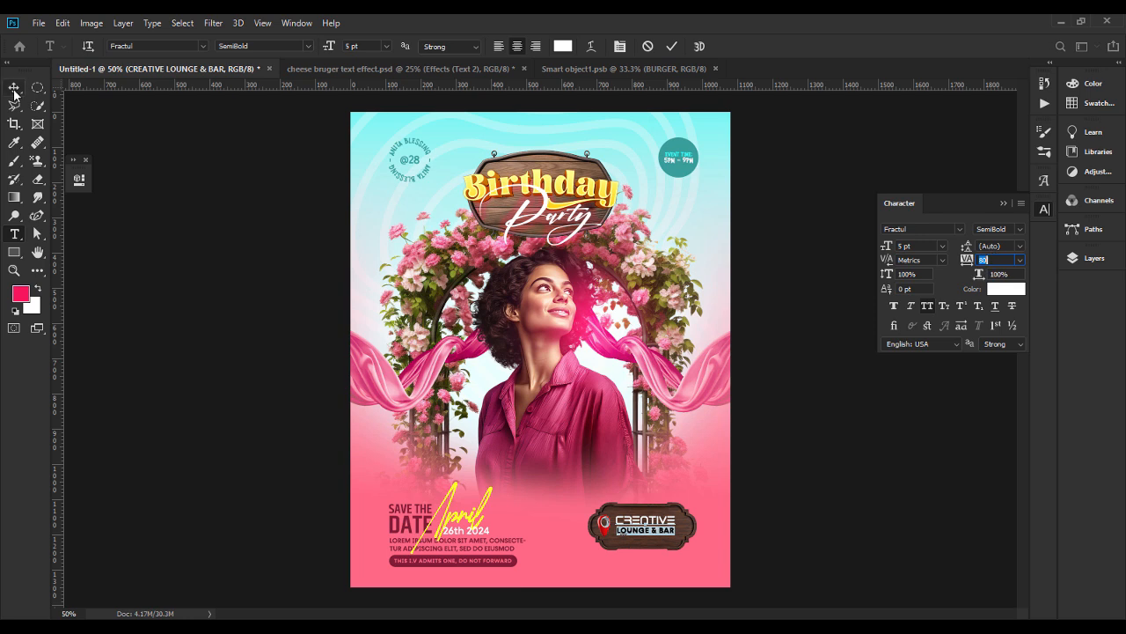
{"action": "left_click", "coordinate": [14, 88]}
{"action": "left_click", "coordinate": [800, 546]}
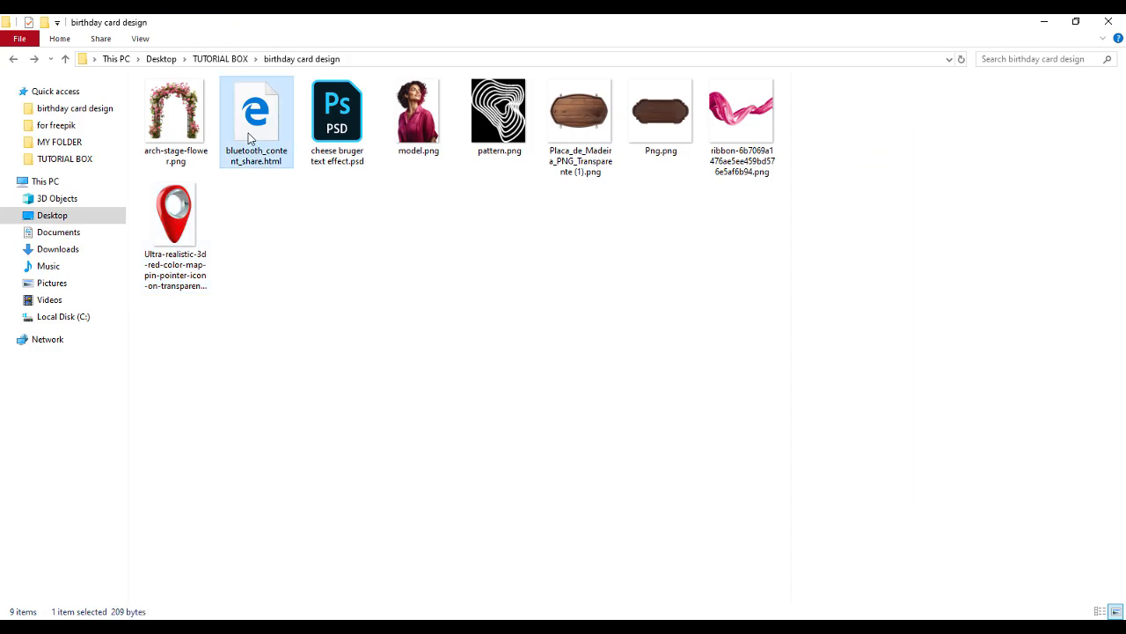
Open bluetooth_content_share.html from the birthday card design folder and copy the venue address from it.
{"action": "double_click", "coordinate": [246, 112]}
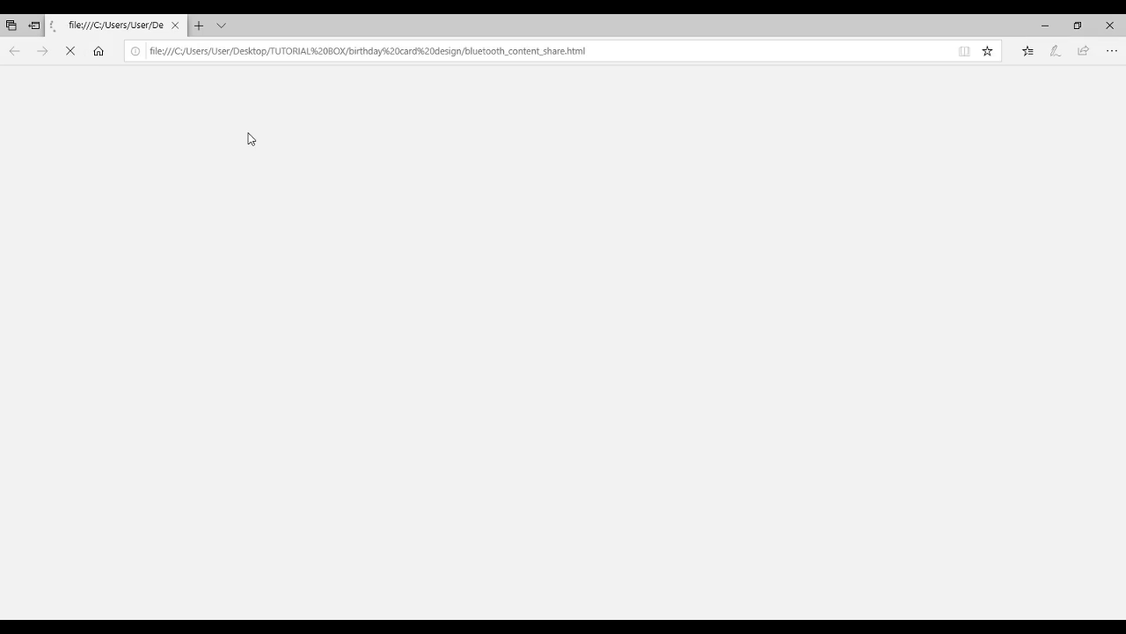
{"action": "left_click_drag", "start_coordinate": [7, 78], "coordinate": [161, 82]}
{"action": "right_click", "coordinate": [161, 81]}
{"action": "left_click", "coordinate": [193, 95]}
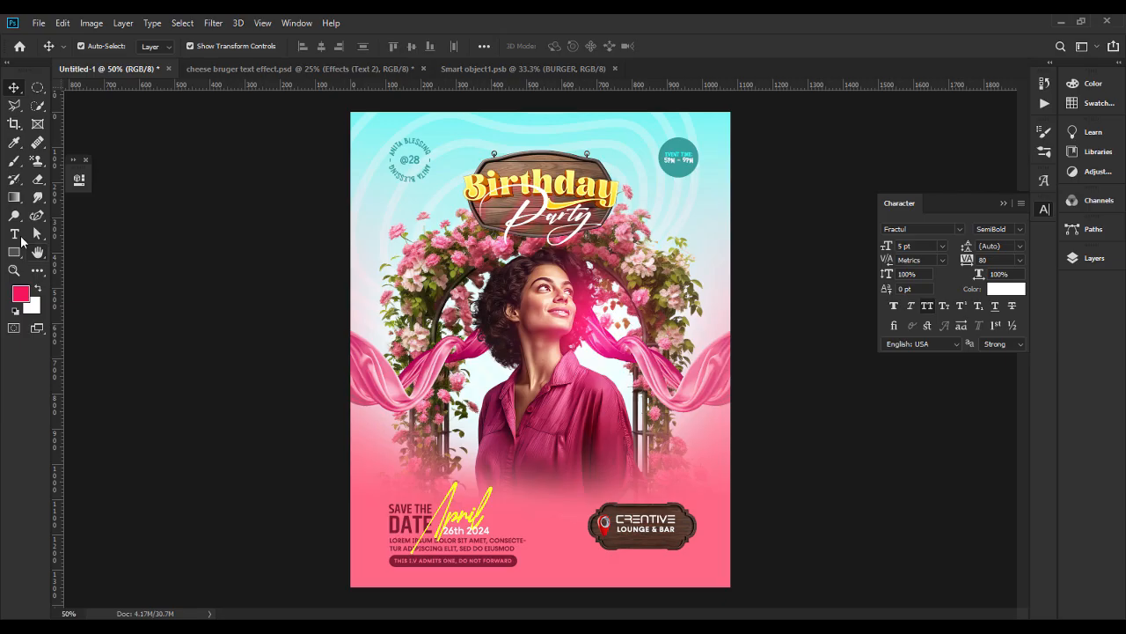
Paste the venue address as a new text line below the plaque and set its font to Habanero Regular.
{"action": "left_click", "coordinate": [14, 234]}
{"action": "left_click", "coordinate": [603, 558]}
{"action": "key", "text": "ctrl+v"}
{"action": "left_click", "coordinate": [204, 46]}
{"action": "left_click", "coordinate": [229, 93]}
{"action": "left_click", "coordinate": [329, 46]}
{"action": "key", "text": "Down"}
{"action": "key", "text": "Down"}
Break the venue address into two lines and position it near the wooden plaque.
{"action": "left_click", "coordinate": [15, 88]}
{"action": "left_click_drag", "start_coordinate": [637, 558], "coordinate": [752, 542]}
{"action": "left_click", "coordinate": [14, 234]}
{"action": "left_click", "coordinate": [676, 537]}
{"action": "key", "text": "Return"}
{"action": "left_click", "coordinate": [14, 270]}
{"action": "left_click", "coordinate": [14, 88]}
{"action": "left_click_drag", "start_coordinate": [858, 536], "coordinate": [805, 534]}
Set the venue address text to 2.5 pt size, 4 pt leading and 0 tracking.
{"action": "double_click", "coordinate": [804, 534]}
{"action": "left_click", "coordinate": [1020, 260]}
{"action": "left_click", "coordinate": [1019, 344]}
{"action": "left_click", "coordinate": [928, 247]}
{"action": "key", "text": "Down"}
{"action": "type", "text": "2.5"}
{"action": "left_click", "coordinate": [1007, 246]}
{"action": "key", "text": "Up"}
Recolour the venue address text light pink, based on a colour sampled from the card's background.
{"action": "left_click", "coordinate": [563, 45]}
{"action": "left_click", "coordinate": [625, 547]}
{"action": "left_click_drag", "start_coordinate": [572, 277], "coordinate": [559, 264]}
{"action": "left_click", "coordinate": [786, 258]}
{"action": "left_click", "coordinate": [14, 88]}
Resize the venue address slightly and position it on the plaque beneath the LOUNGE & BAR line.
{"action": "left_click", "coordinate": [766, 512]}
{"action": "key", "text": "ctrl+t"}
{"action": "left_click_drag", "start_coordinate": [827, 476], "coordinate": [820, 479]}
{"action": "key", "text": "Return"}
{"action": "left_click_drag", "start_coordinate": [772, 505], "coordinate": [771, 526]}
{"action": "left_click", "coordinate": [773, 495]}
{"action": "left_click", "coordinate": [770, 527]}
{"action": "left_click", "coordinate": [767, 515]}
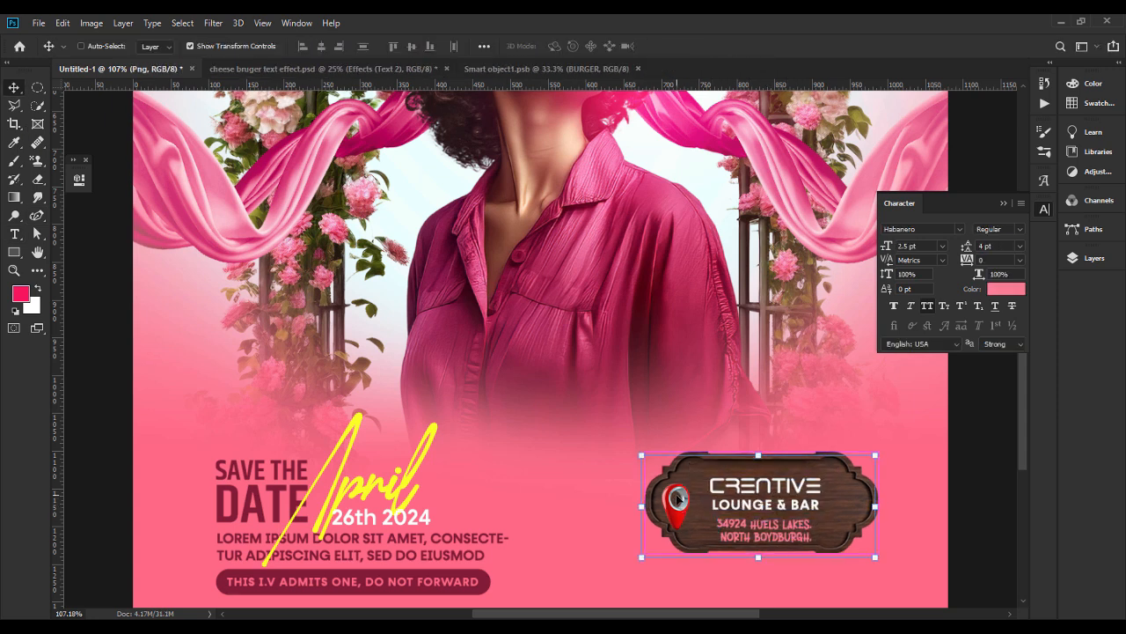
Adjust the CREATIVE LOUNGE & BAR text slightly upward on the plaque, away from the address.
{"action": "left_click", "coordinate": [769, 503]}
{"action": "key", "text": "ctrl+t"}
{"action": "left_click_drag", "start_coordinate": [768, 474], "coordinate": [769, 468]}
{"action": "key", "text": "Return"}
{"action": "key", "text": "ctrl+minus"}
{"action": "key", "text": "ctrl+minus"}
{"action": "key", "text": "ctrl+minus"}
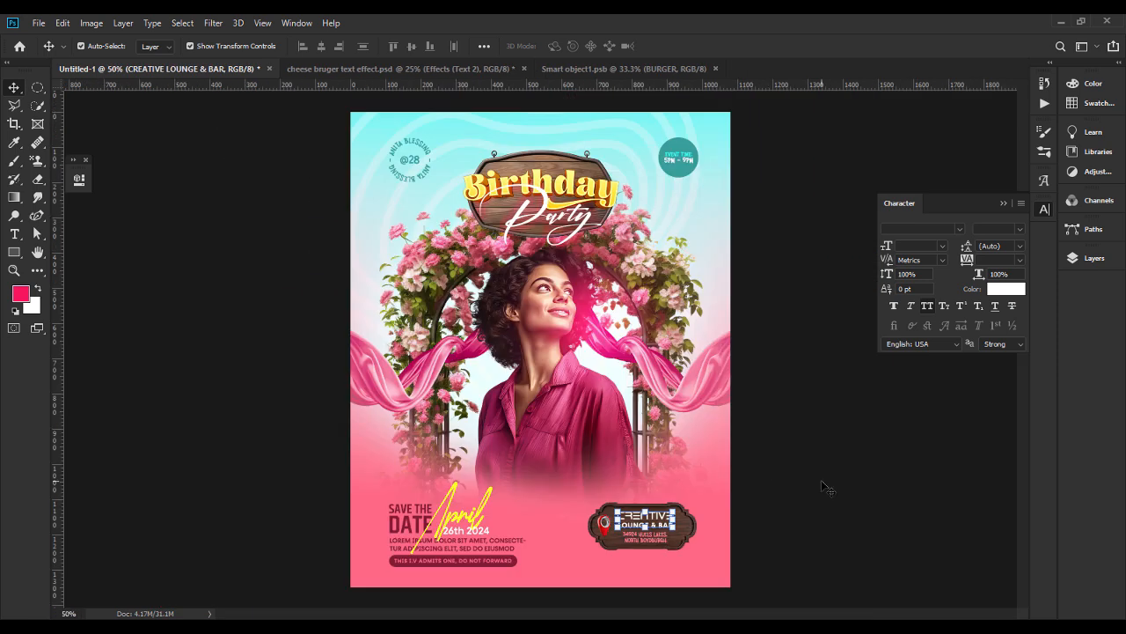
Duplicate the admission note text below the plaque, recolour it maroon and replace its wording with *MAXIMU SECURITY GUARANTEE on two lines.
{"action": "left_click_drag", "start_coordinate": [504, 560], "coordinate": [702, 558], "text": "alt"}
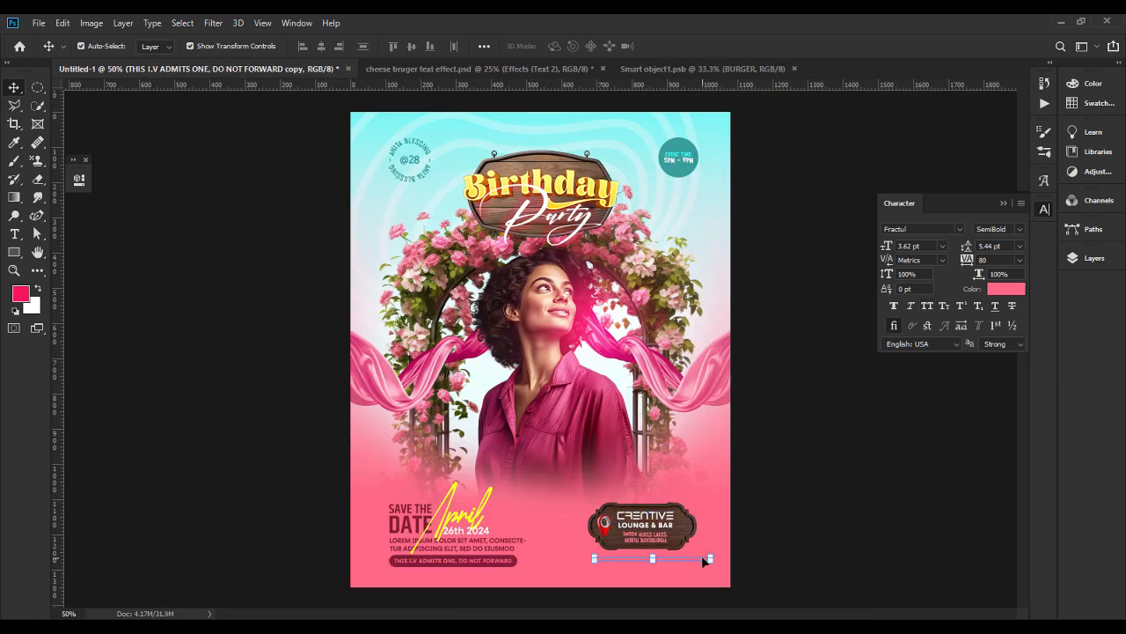
{"action": "double_click", "coordinate": [701, 559]}
{"action": "left_click", "coordinate": [1005, 288]}
{"action": "left_click", "coordinate": [514, 561]}
{"action": "key", "text": "Return"}
{"action": "type", "text": "RSVP"}
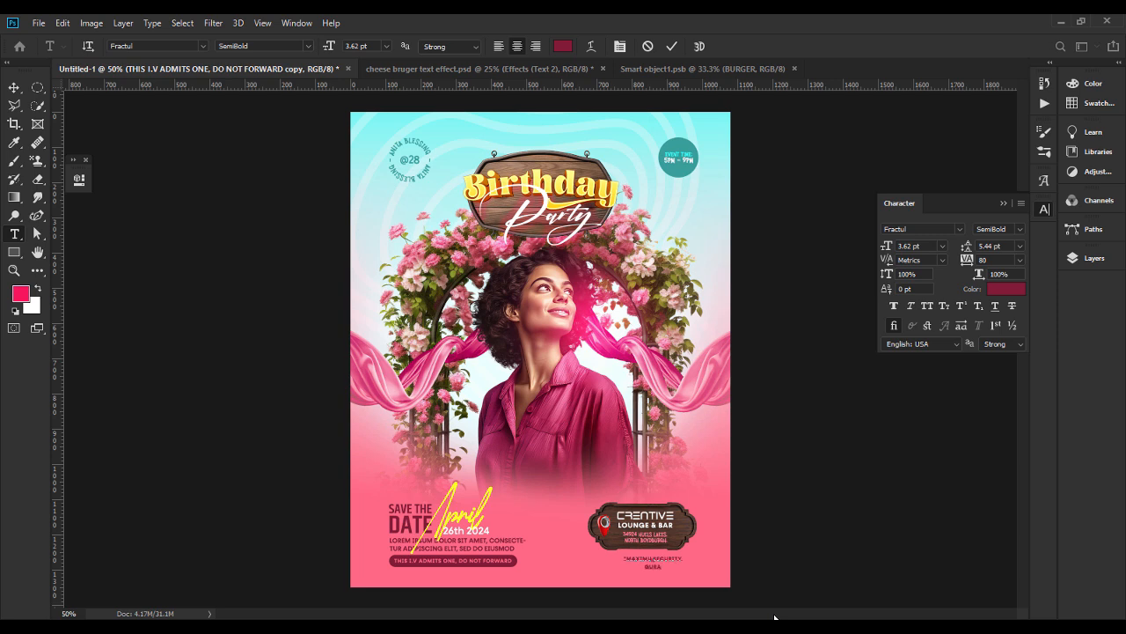
Set the leading of the security guarantee note to Auto.
{"action": "key", "text": "ctrl+a"}
{"action": "left_click", "coordinate": [1020, 246]}
{"action": "left_click", "coordinate": [987, 255]}
{"action": "left_click", "coordinate": [1020, 261]}
{"action": "left_click", "coordinate": [14, 87]}
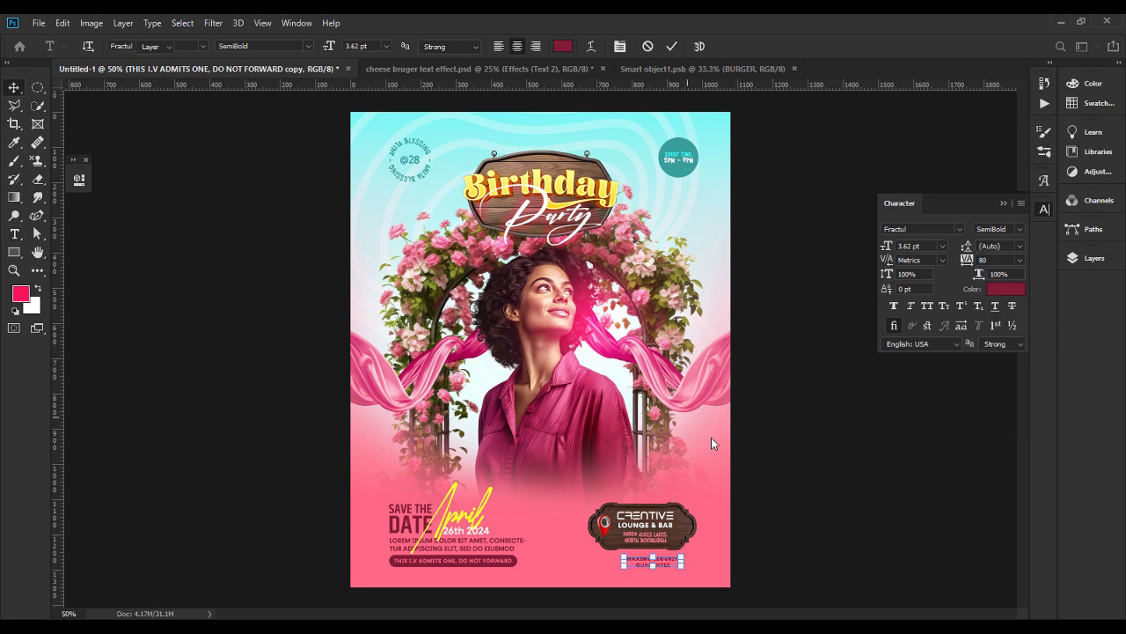
Add vertical guides at the card's left and right margins and shift the plaque with its map pin right to the right-hand guide.
{"action": "left_click_drag", "start_coordinate": [58, 431], "coordinate": [387, 436]}
{"action": "left_click_drag", "start_coordinate": [131, 458], "coordinate": [698, 425]}
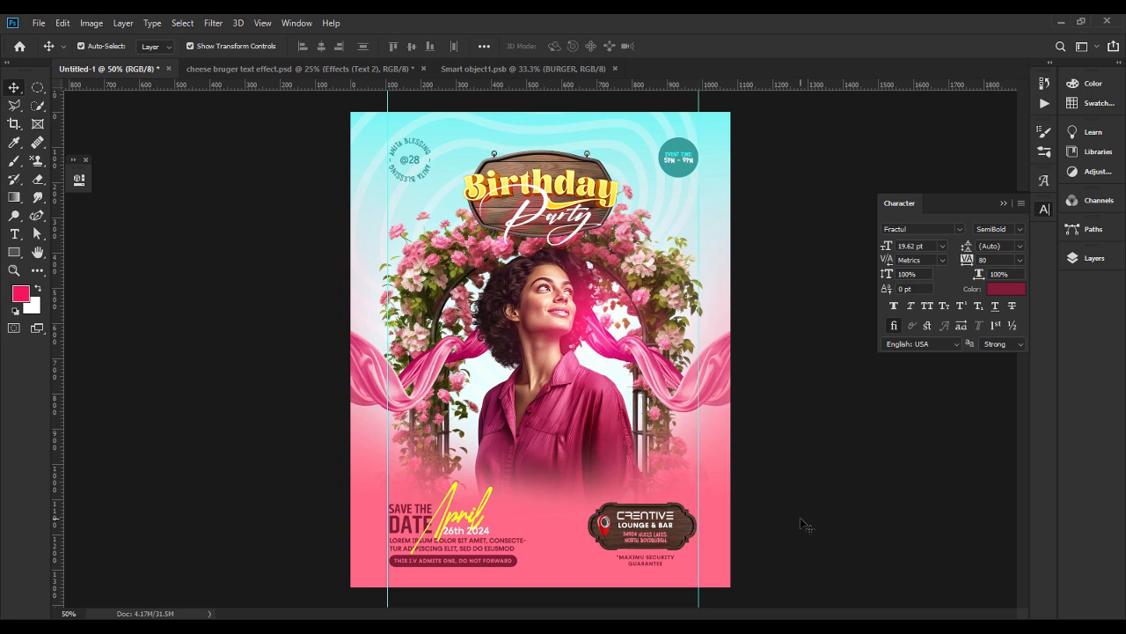
{"action": "left_click", "coordinate": [644, 545]}
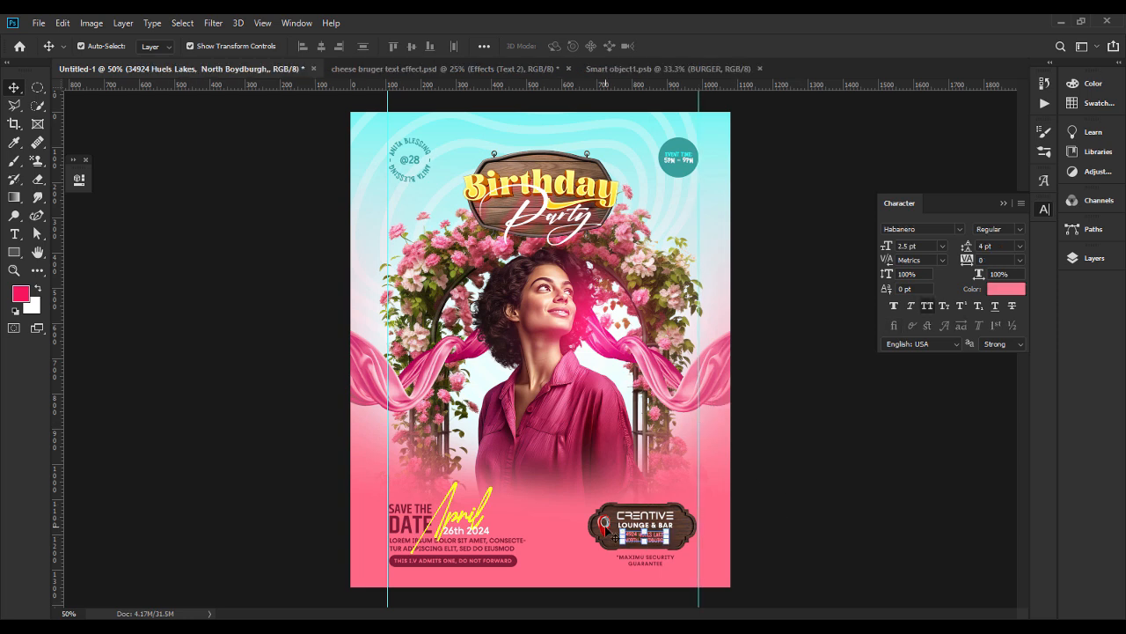
{"action": "left_click", "coordinate": [605, 526], "text": "shift"}
{"action": "left_click", "coordinate": [691, 521], "text": "shift"}
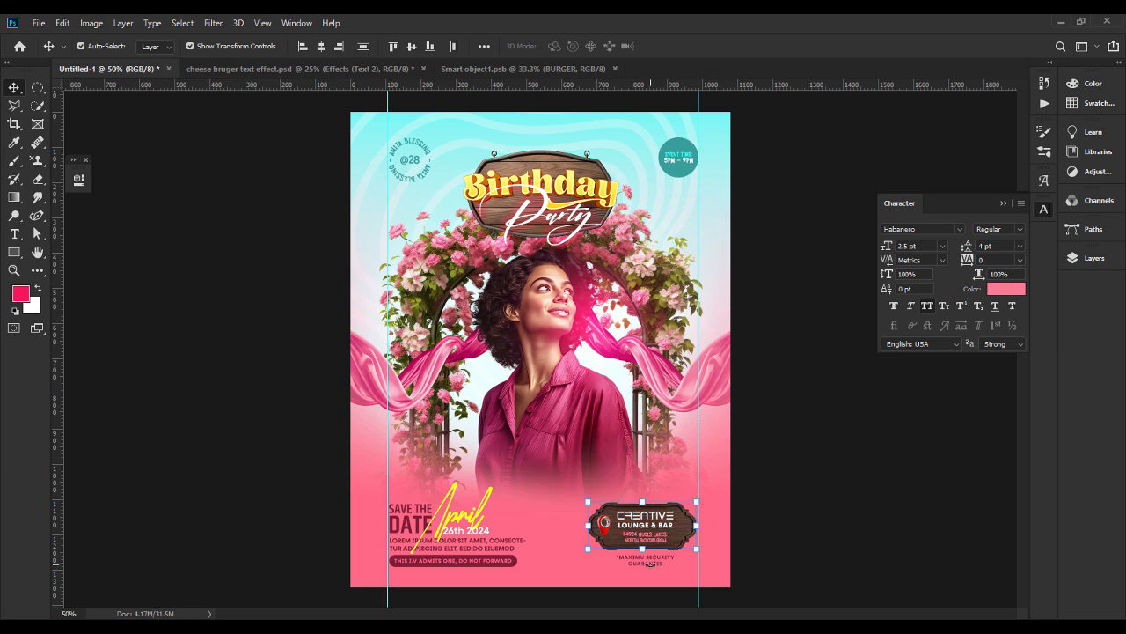
{"action": "key", "text": "shift+Right"}
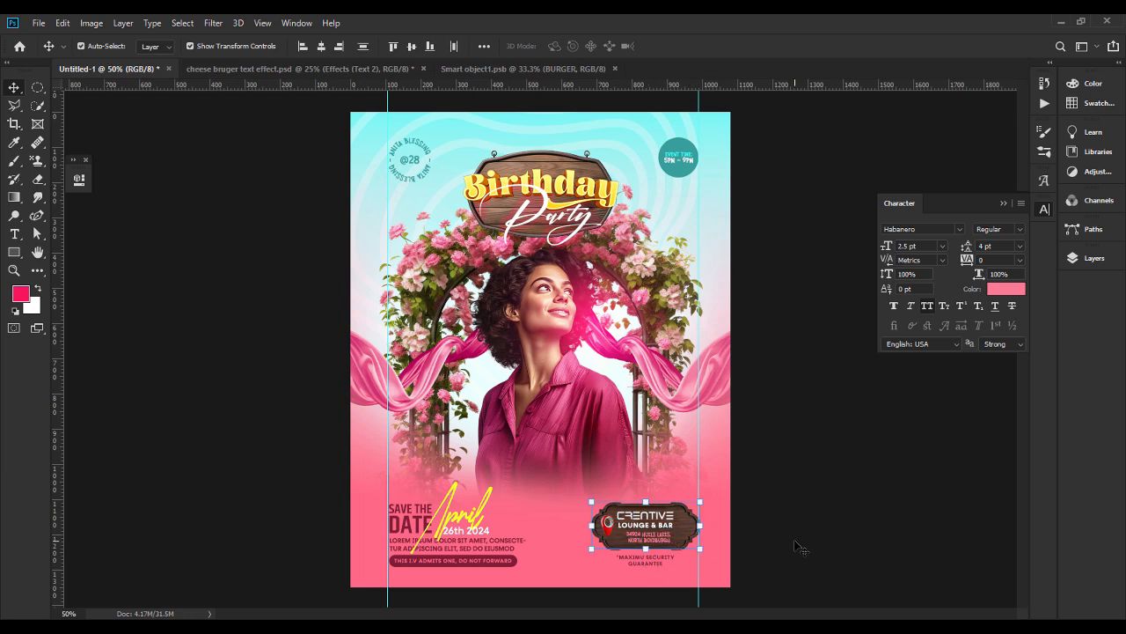
{"action": "key", "text": "shift+Left"}
{"action": "key", "text": "shift+Right"}
Shift the lounge name and venue address slightly right to centre them on the plaque, and clear the guides.
{"action": "left_click", "coordinate": [653, 532]}
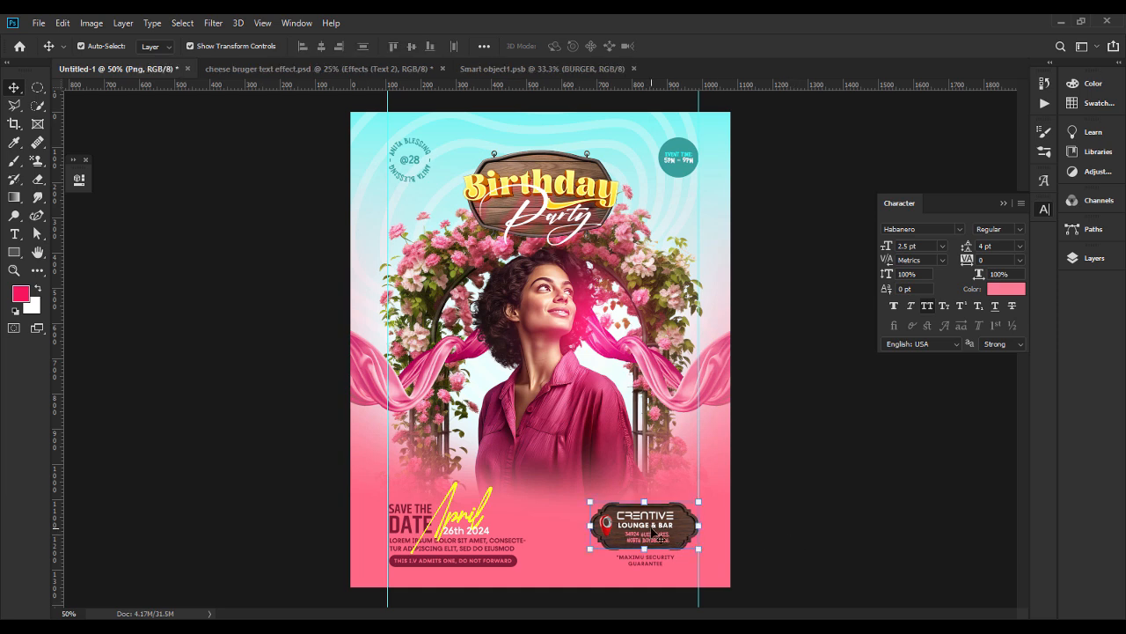
{"action": "double_click", "coordinate": [651, 523]}
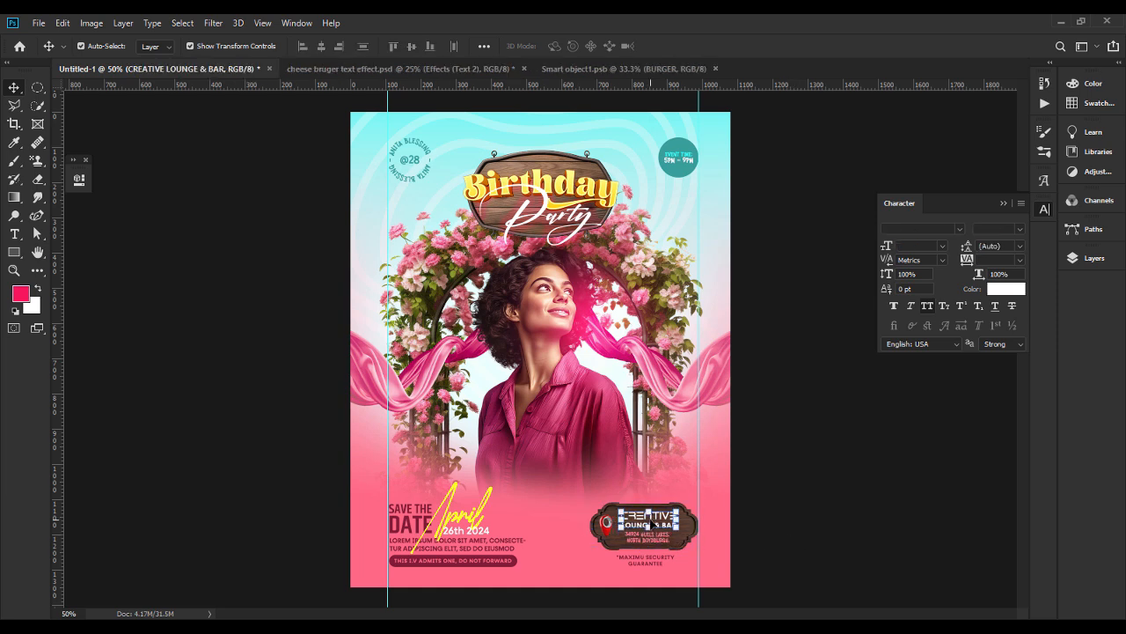
{"action": "left_click", "coordinate": [841, 510]}
{"action": "left_click", "coordinate": [662, 544]}
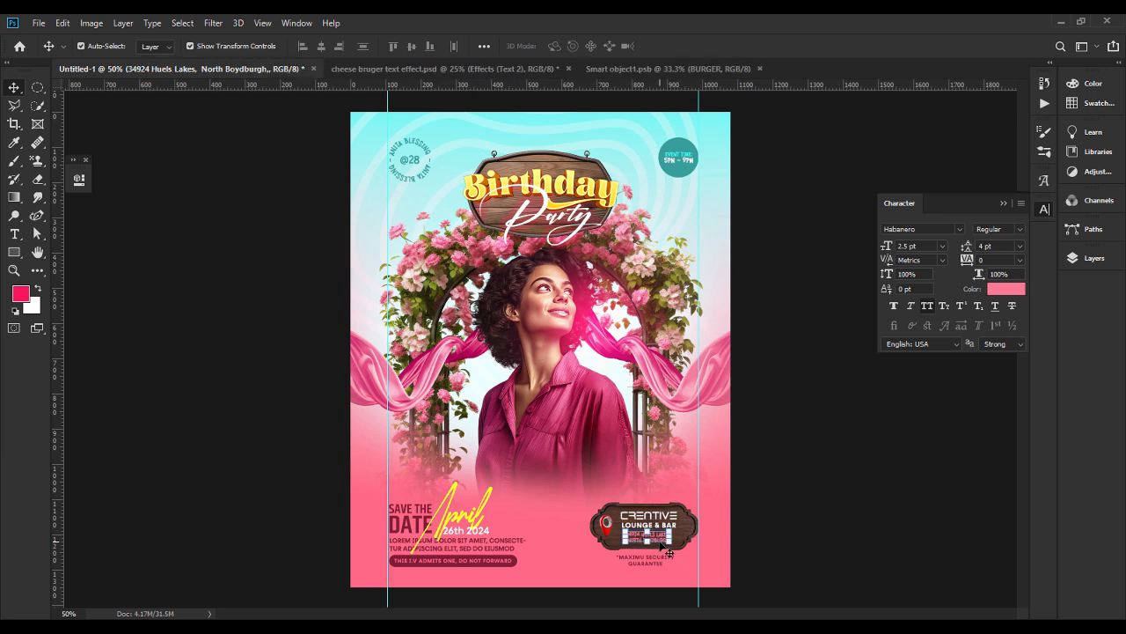
{"action": "left_click", "coordinate": [664, 566]}
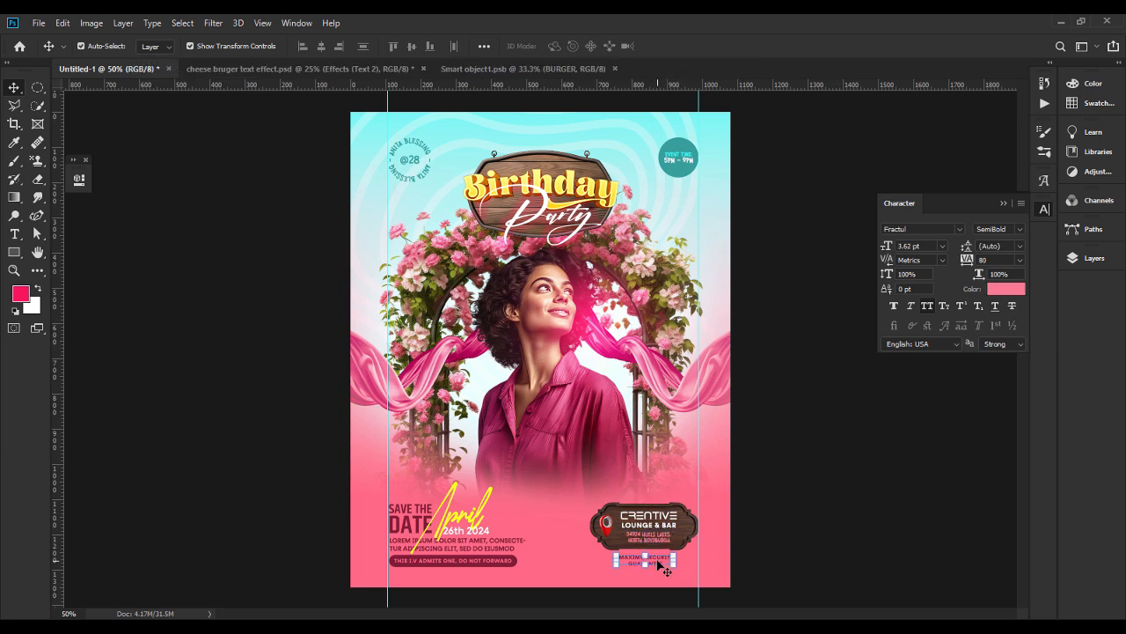
{"action": "left_click", "coordinate": [861, 472]}
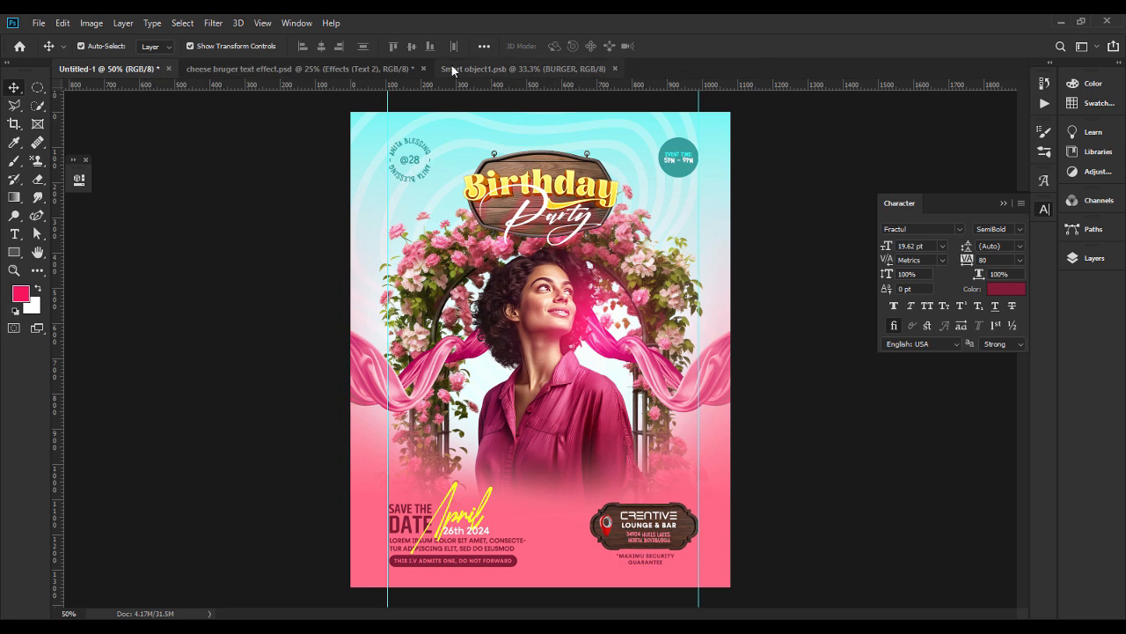
{"action": "left_click", "coordinate": [263, 22]}
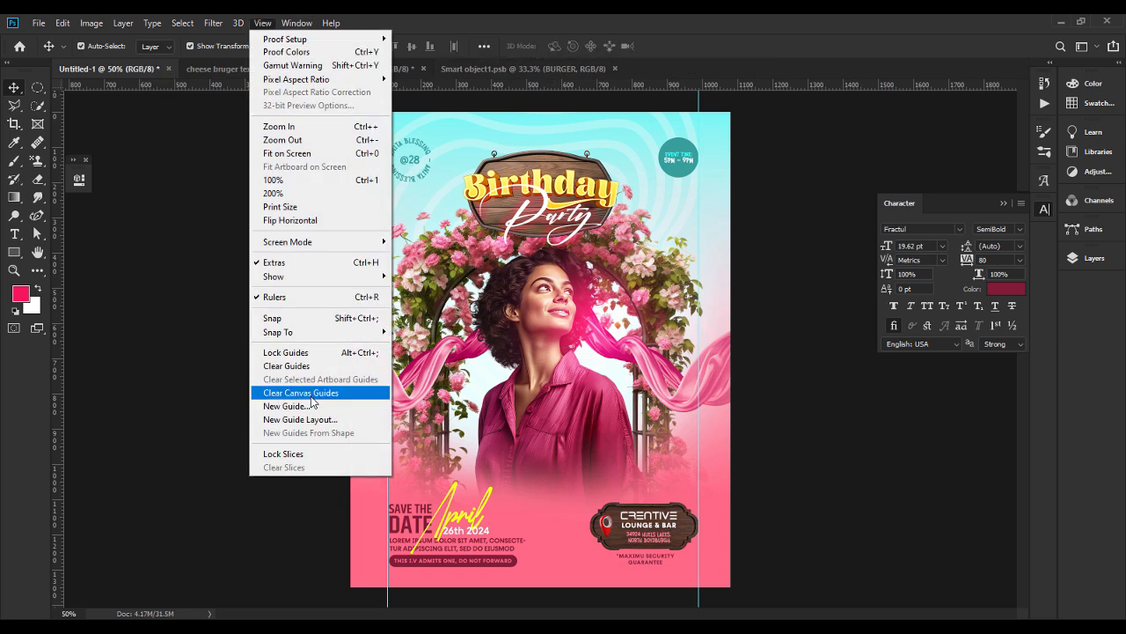
{"action": "left_click", "coordinate": [305, 366]}
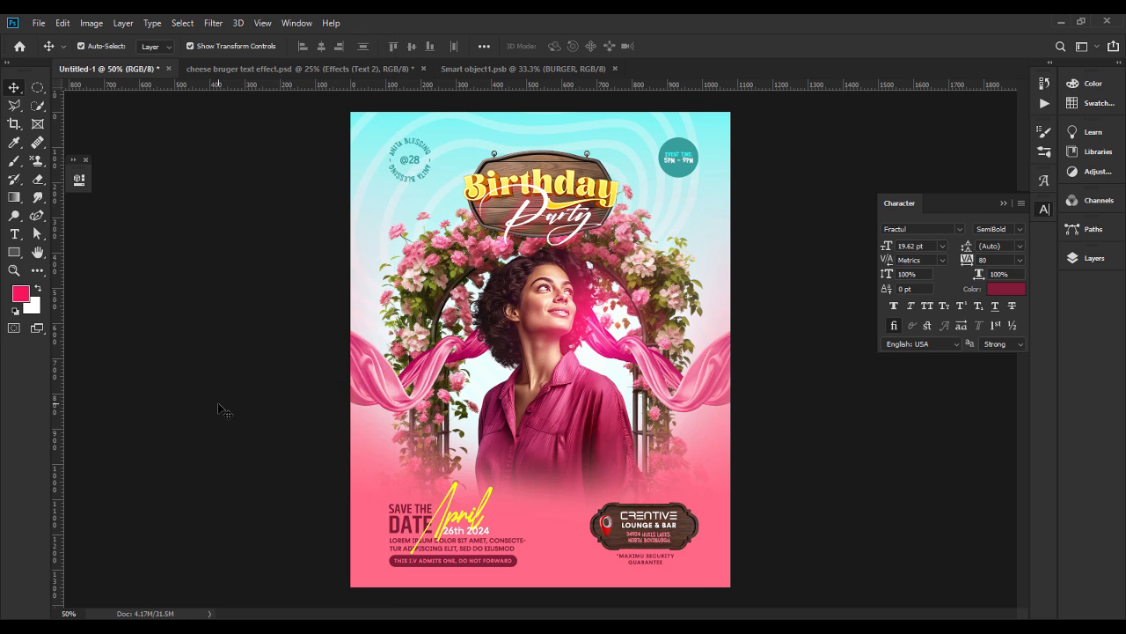
Collapse Group 1 and add a pattern fill layer above the address text using the fine grey noise pattern at 100% scale.
{"action": "left_click", "coordinate": [1091, 257]}
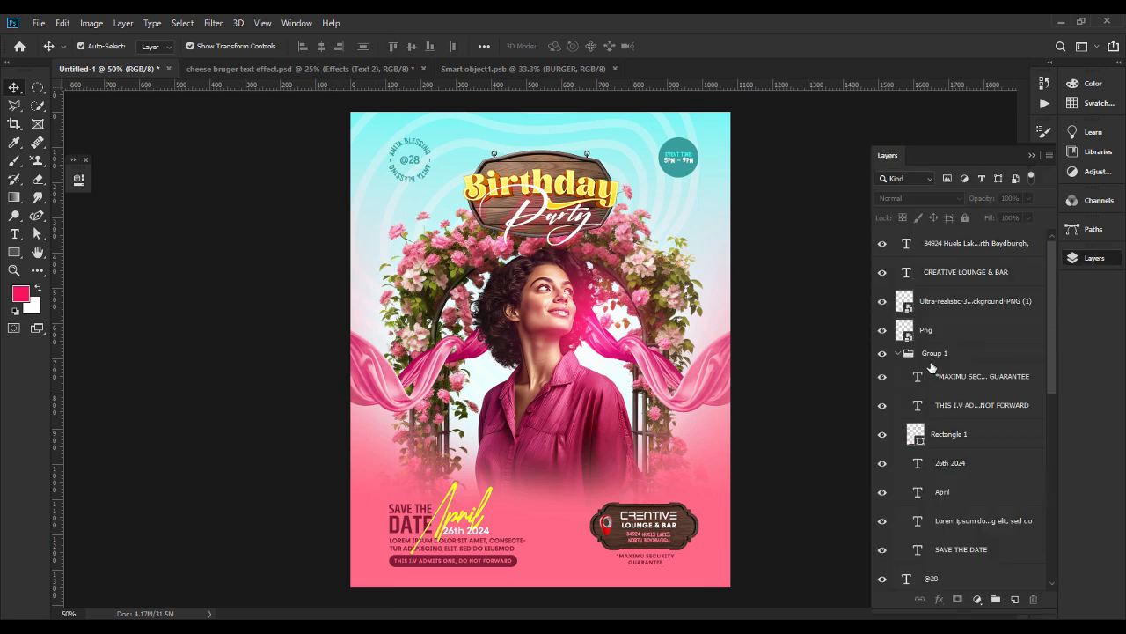
{"action": "left_click", "coordinate": [899, 353]}
{"action": "left_click", "coordinate": [997, 244]}
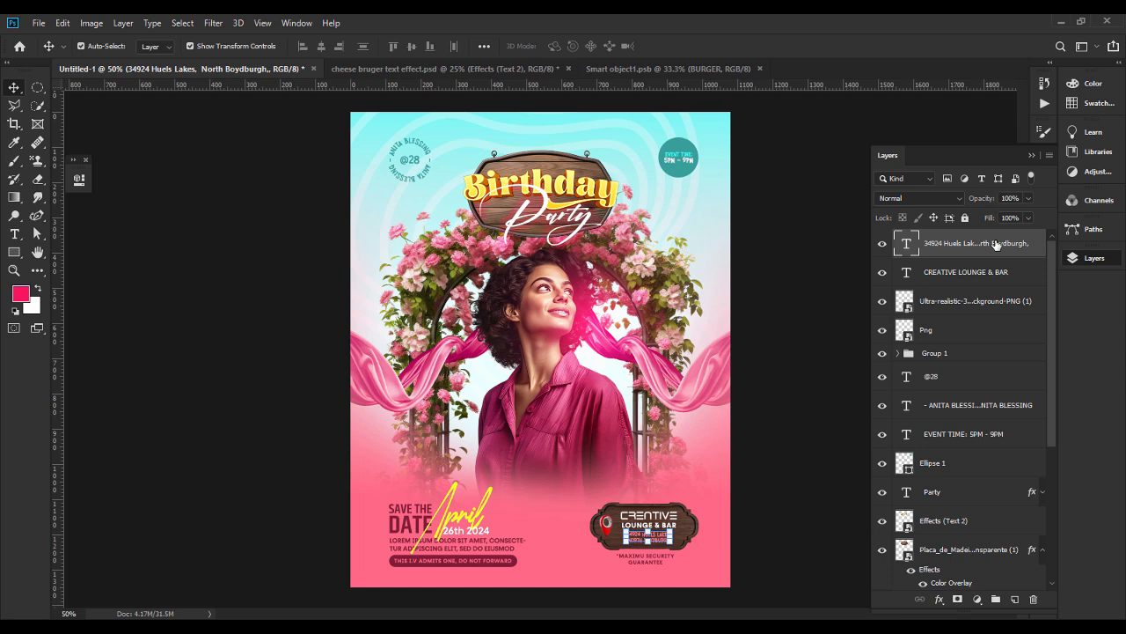
{"action": "left_click", "coordinate": [978, 599]}
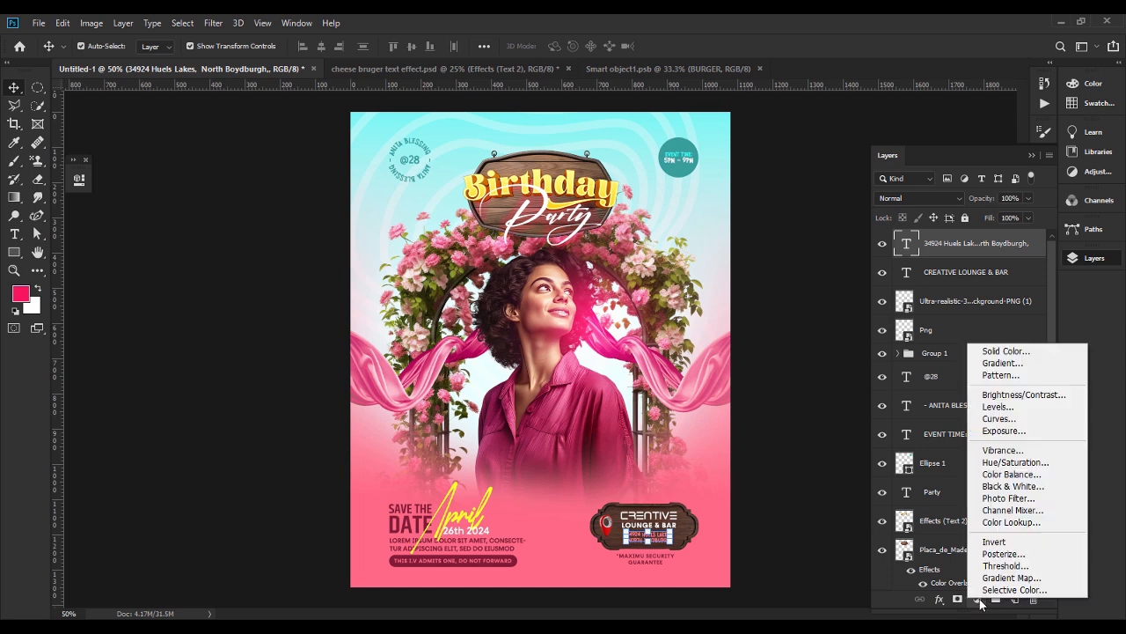
{"action": "left_click", "coordinate": [1014, 376]}
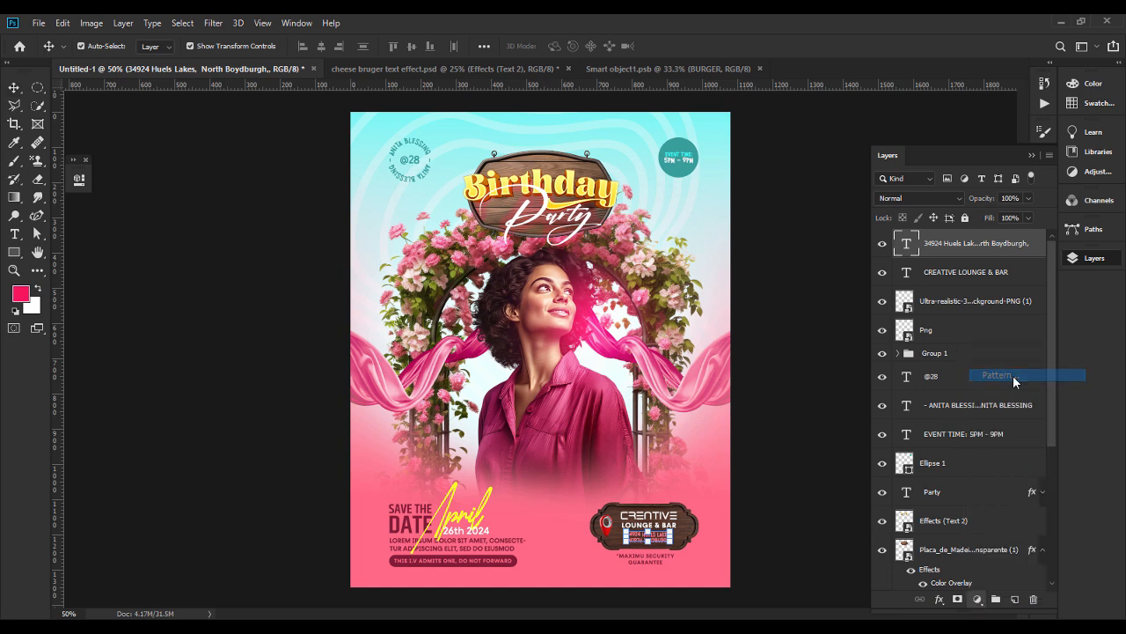
{"action": "left_click", "coordinate": [684, 346]}
{"action": "scroll", "coordinate": [718, 440], "scroll_direction": "down", "scroll_amount": 5}
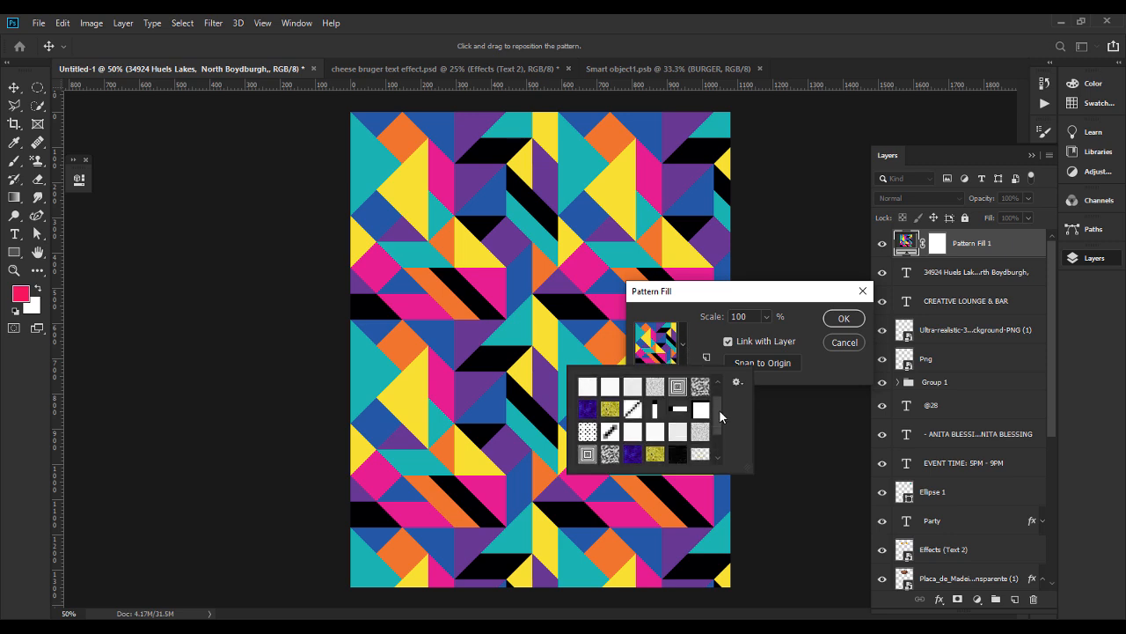
{"action": "left_click", "coordinate": [608, 454]}
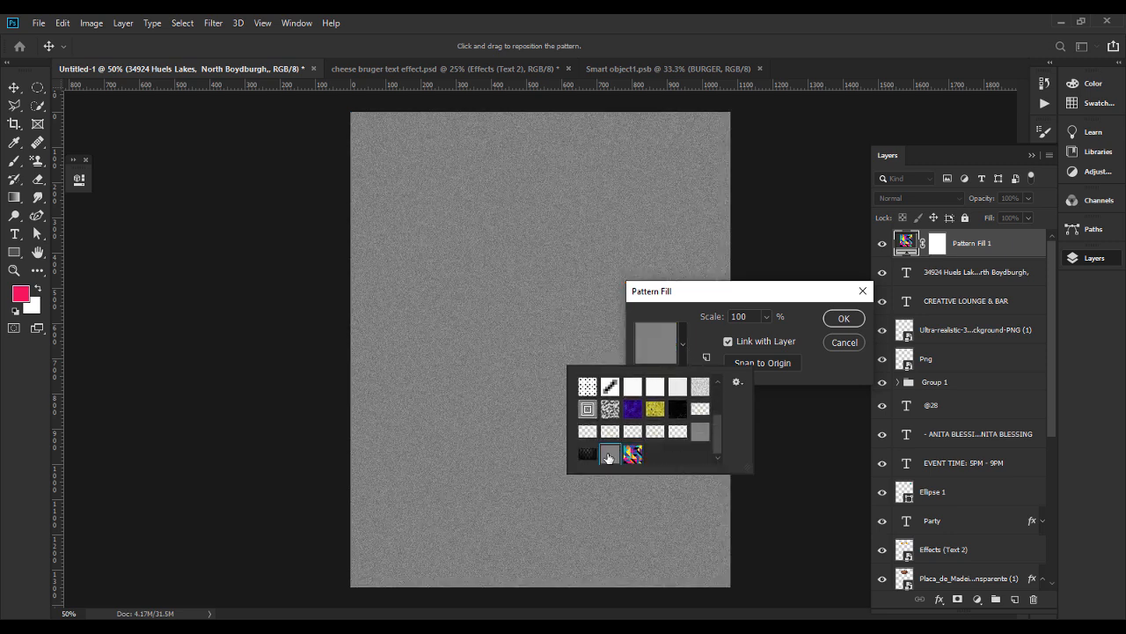
{"action": "left_click", "coordinate": [835, 325]}
{"action": "left_click", "coordinate": [840, 323]}
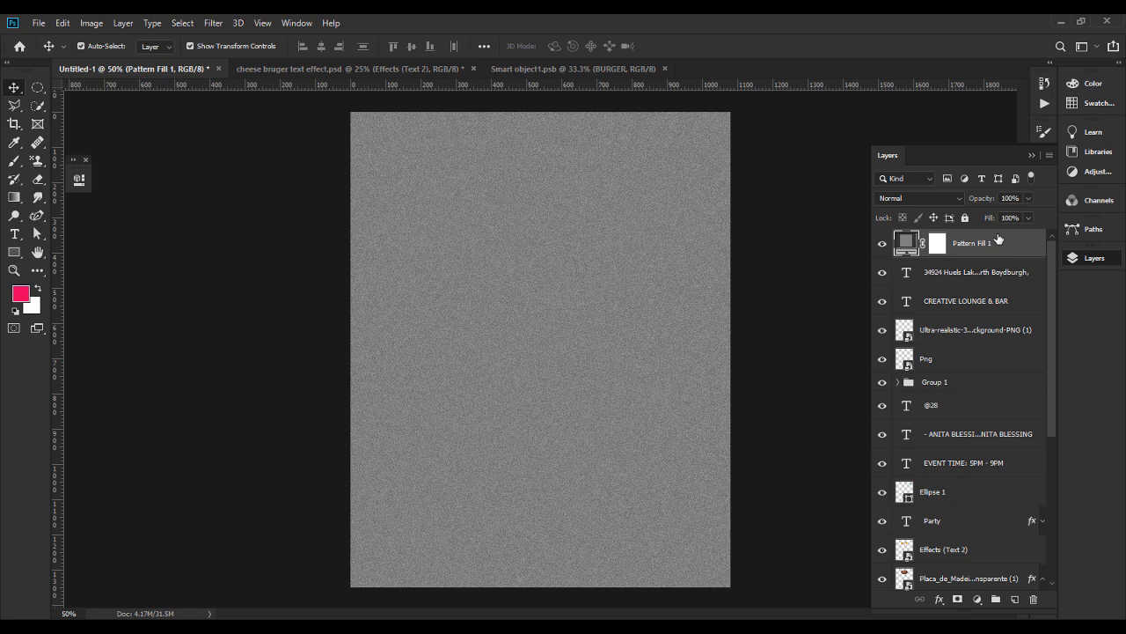
Set the noise pattern layer's blend mode to Vivid Light and reduce its opacity to a subtle grain.
{"action": "left_click", "coordinate": [906, 199]}
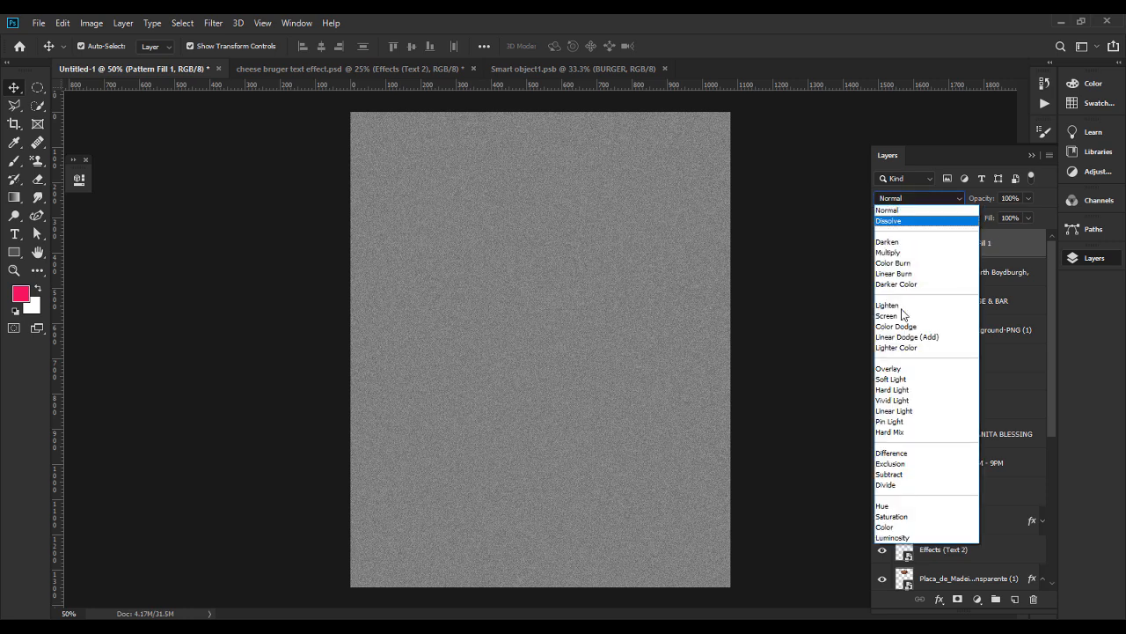
{"action": "left_click", "coordinate": [898, 403]}
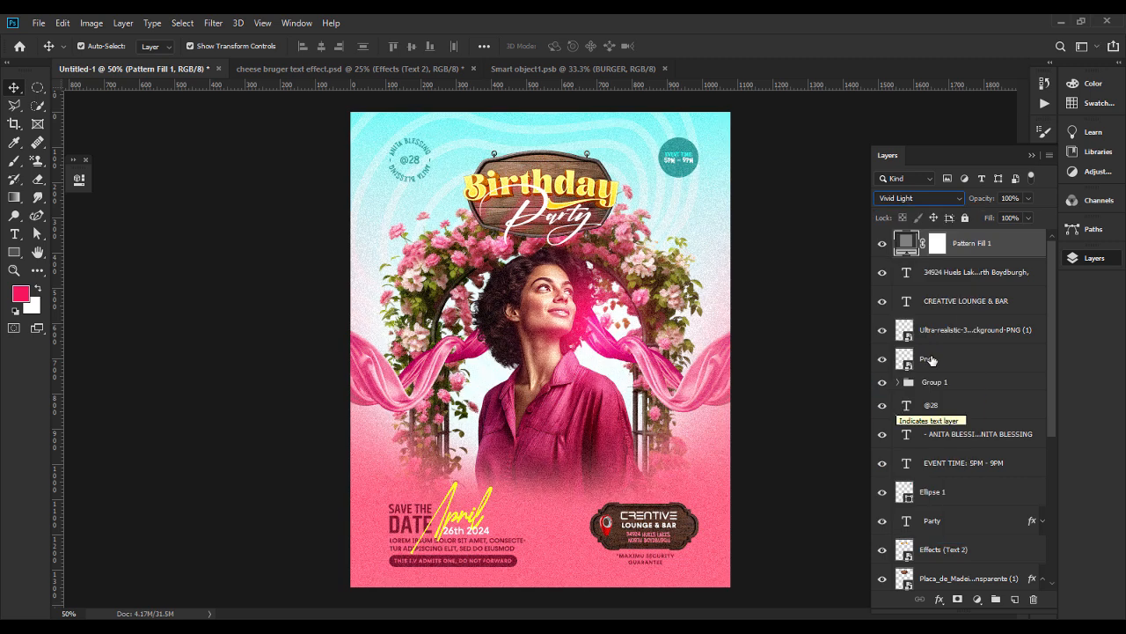
{"action": "left_click", "coordinate": [1010, 198]}
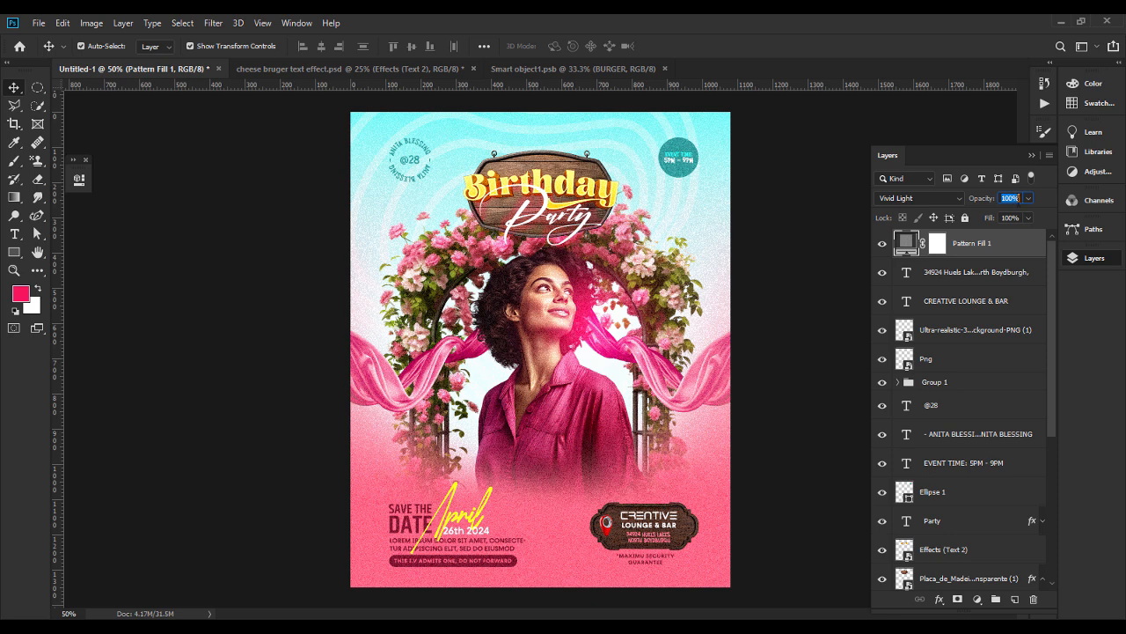
{"action": "left_click", "coordinate": [1028, 198]}
{"action": "left_click_drag", "start_coordinate": [1031, 216], "coordinate": [986, 220]}
{"action": "left_click", "coordinate": [809, 299]}
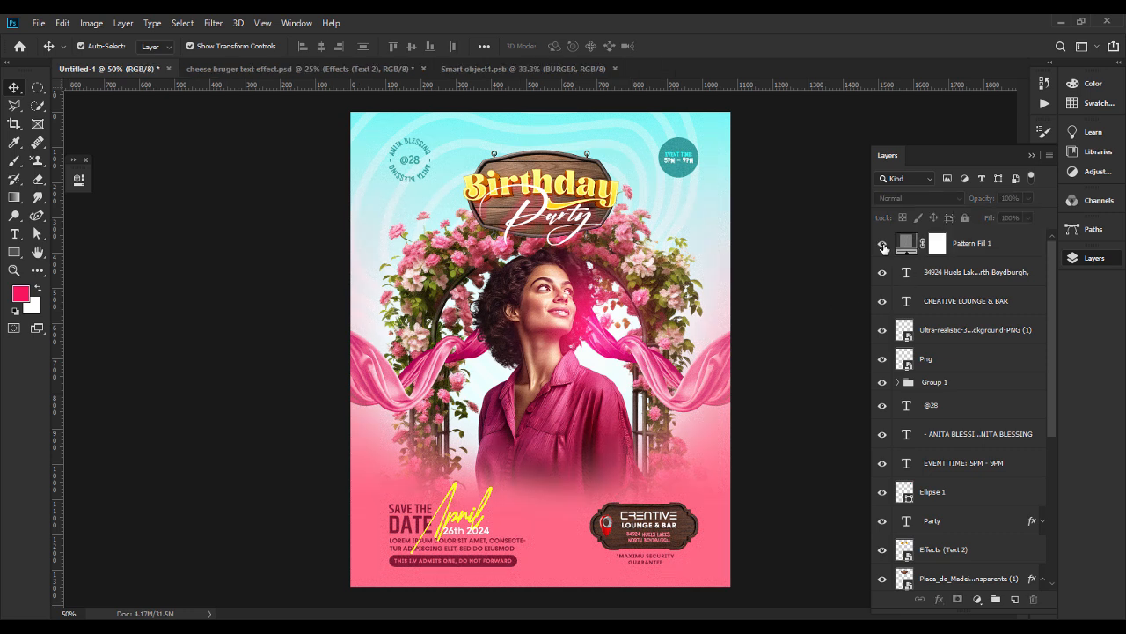
Inspect the grain effect on the model and flower arch at 100% zoom.
{"action": "key", "text": "ctrl+plus"}
{"action": "key", "text": "ctrl+plus"}
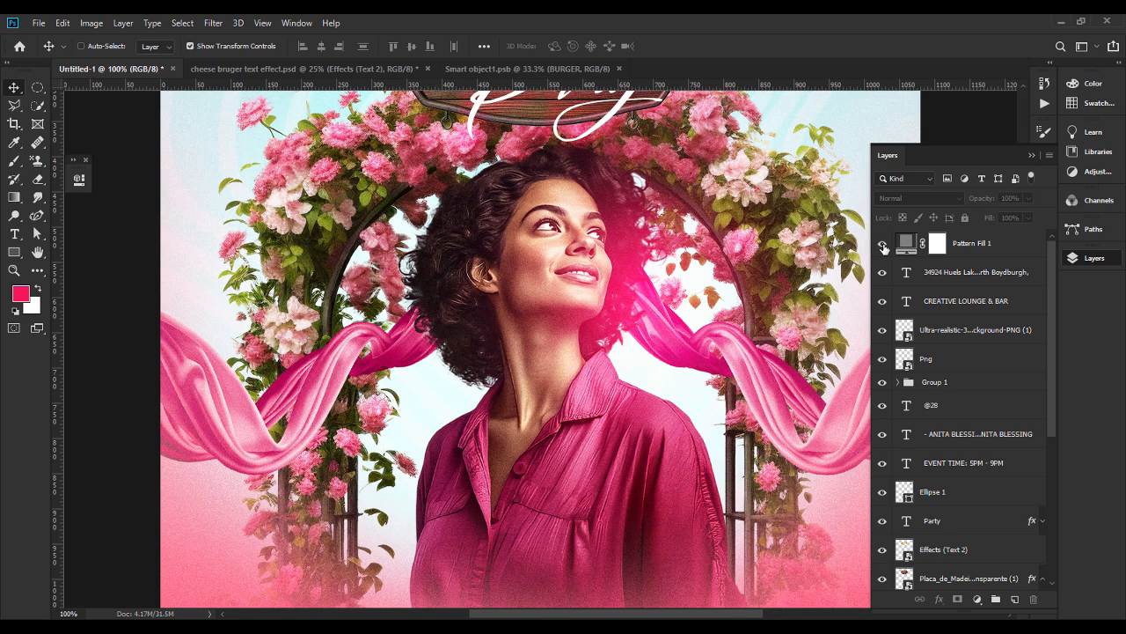
{"action": "key", "text": "ctrl+minus"}
{"action": "key", "text": "ctrl+minus"}
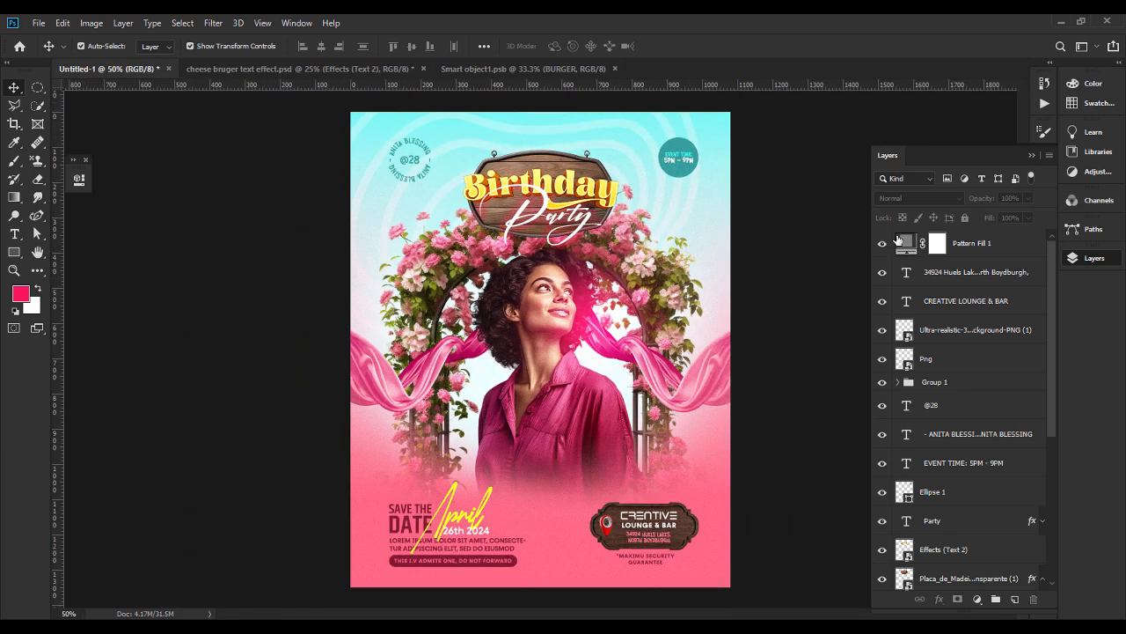
Collapse the open panels and preview the finished card enlarged in full-screen mode.
{"action": "left_click", "coordinate": [1033, 155]}
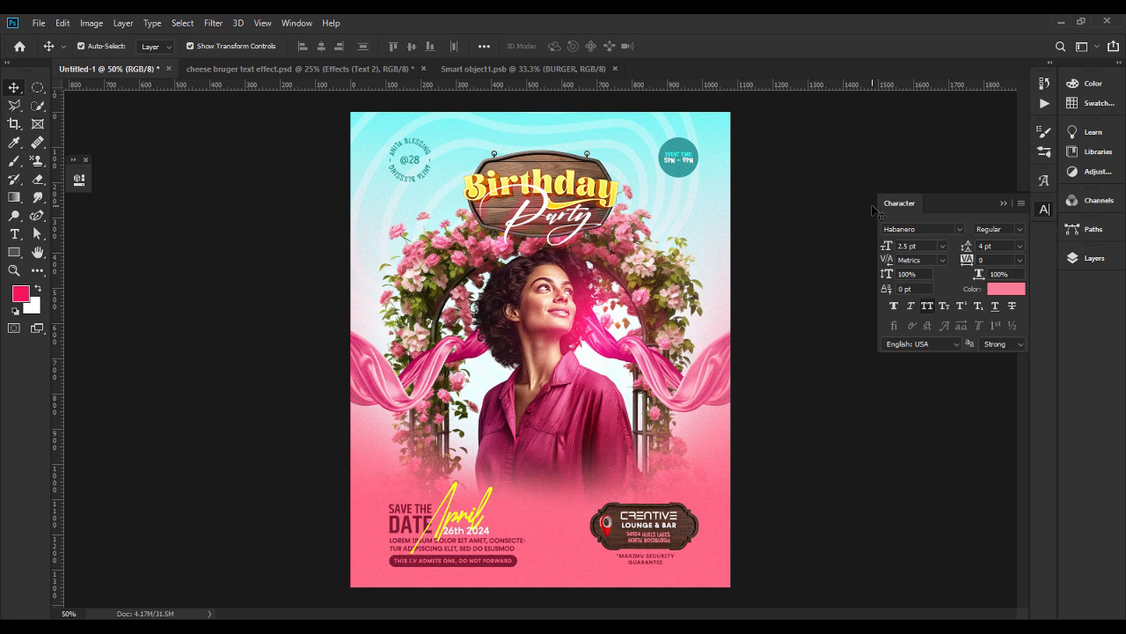
{"action": "left_click", "coordinate": [1003, 203]}
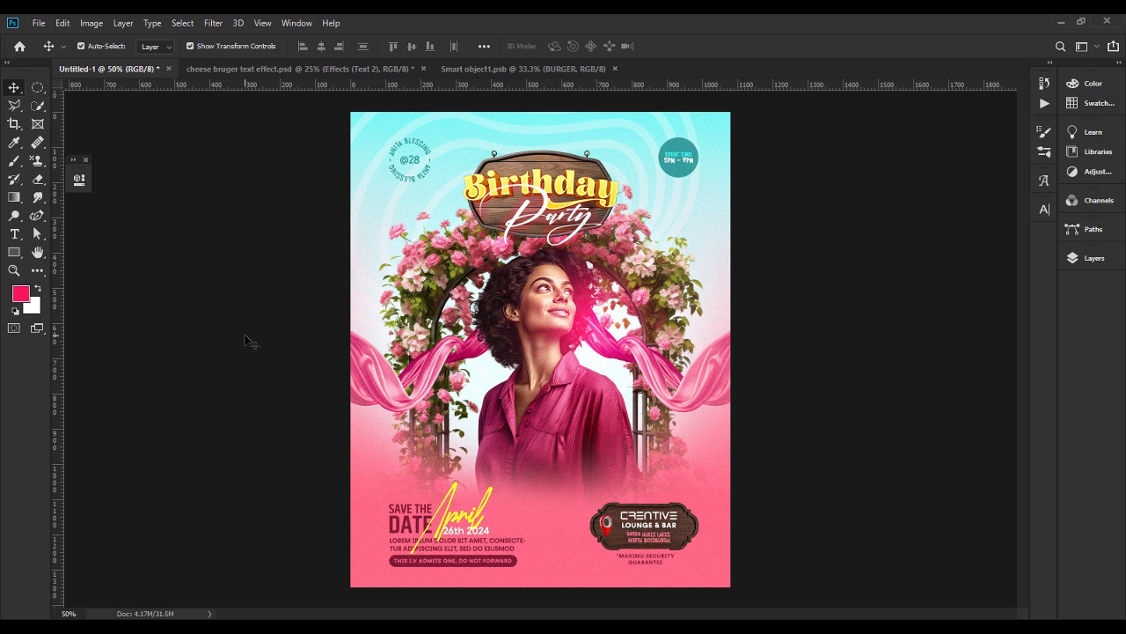
{"action": "key", "text": "g"}
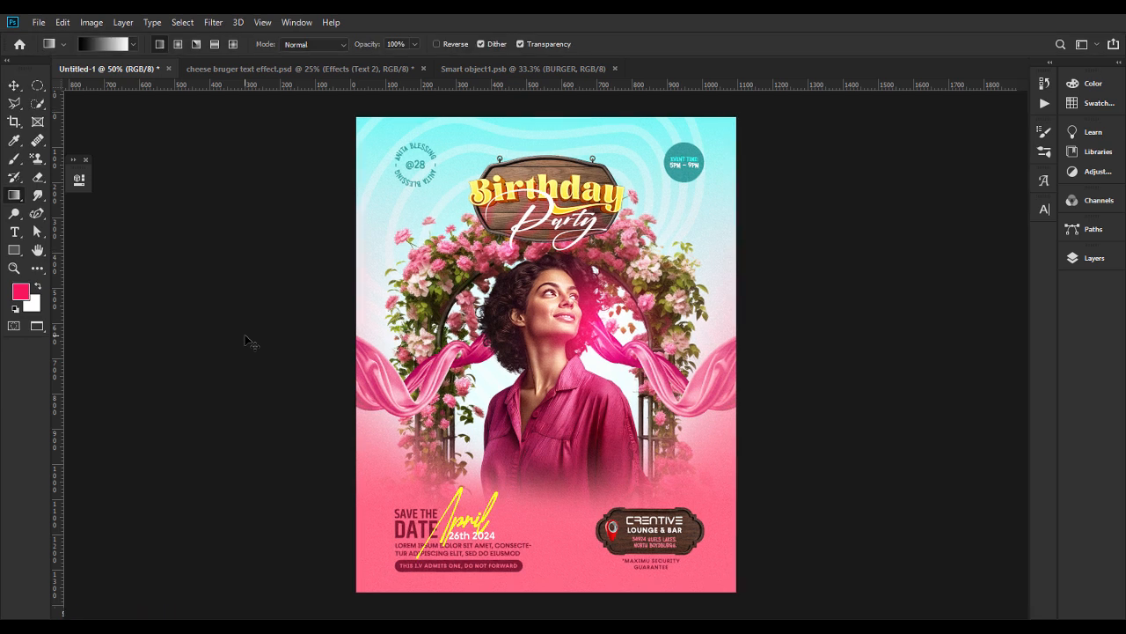
{"action": "key", "text": "f"}
{"action": "key", "text": "f"}
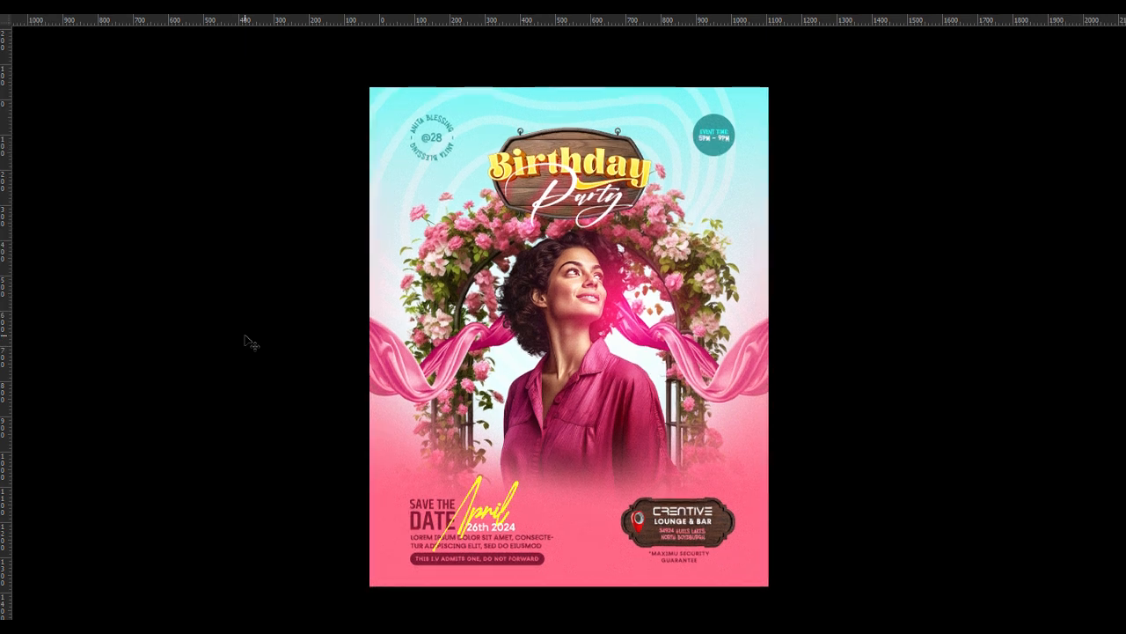
{"action": "key", "text": "ctrl+plus"}
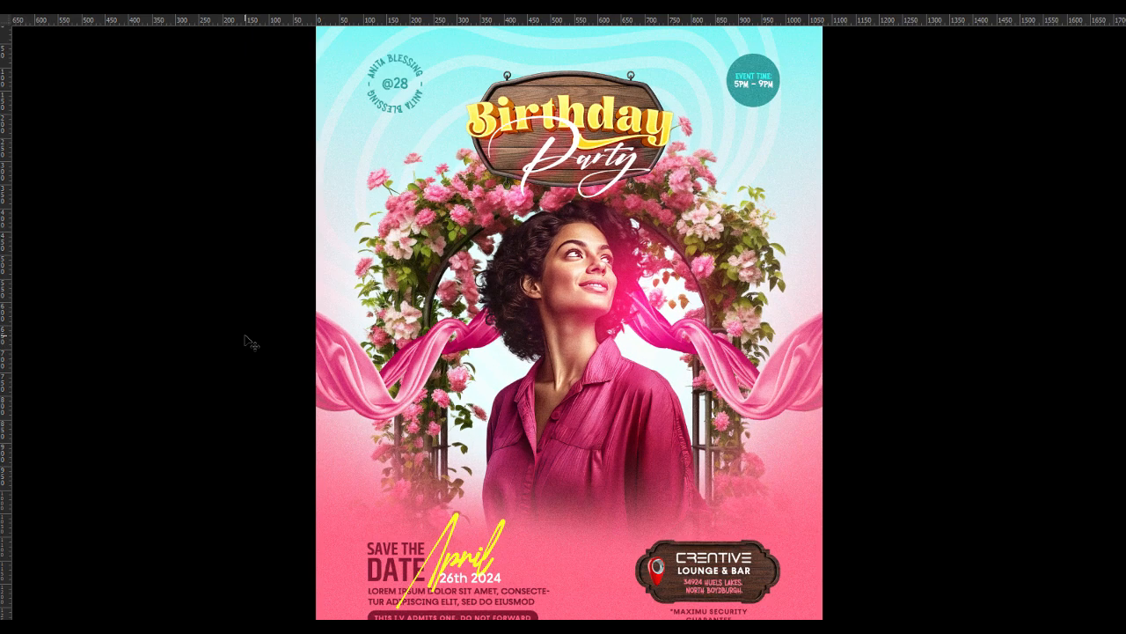